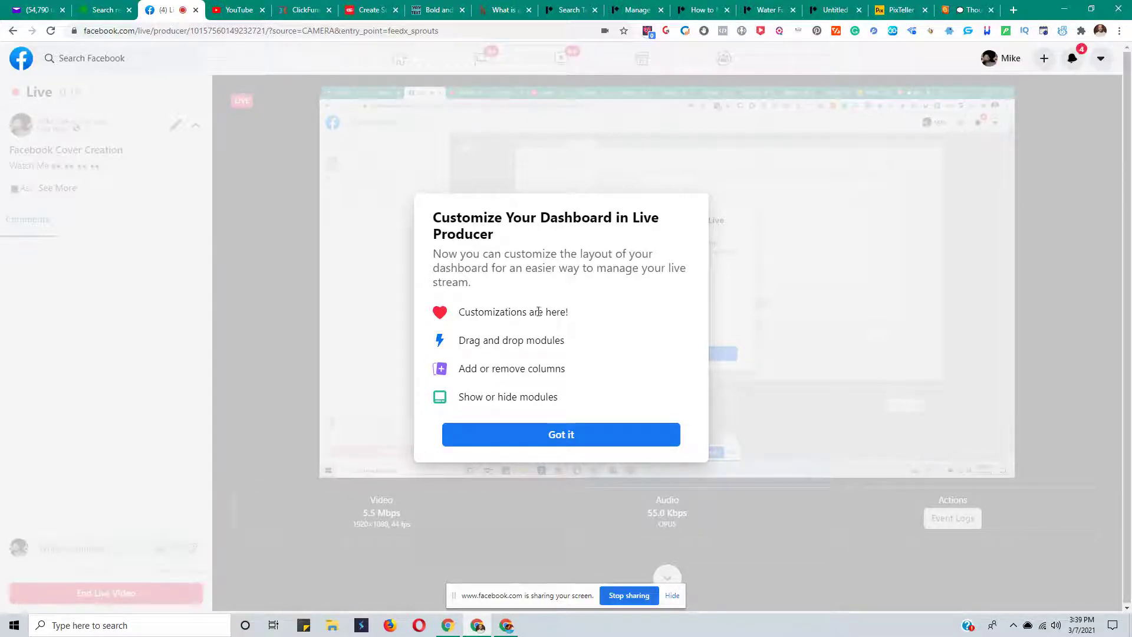
Dismiss the Live Producer dashboard customization notice and switch to the PixTeller design editor
click(576, 439)
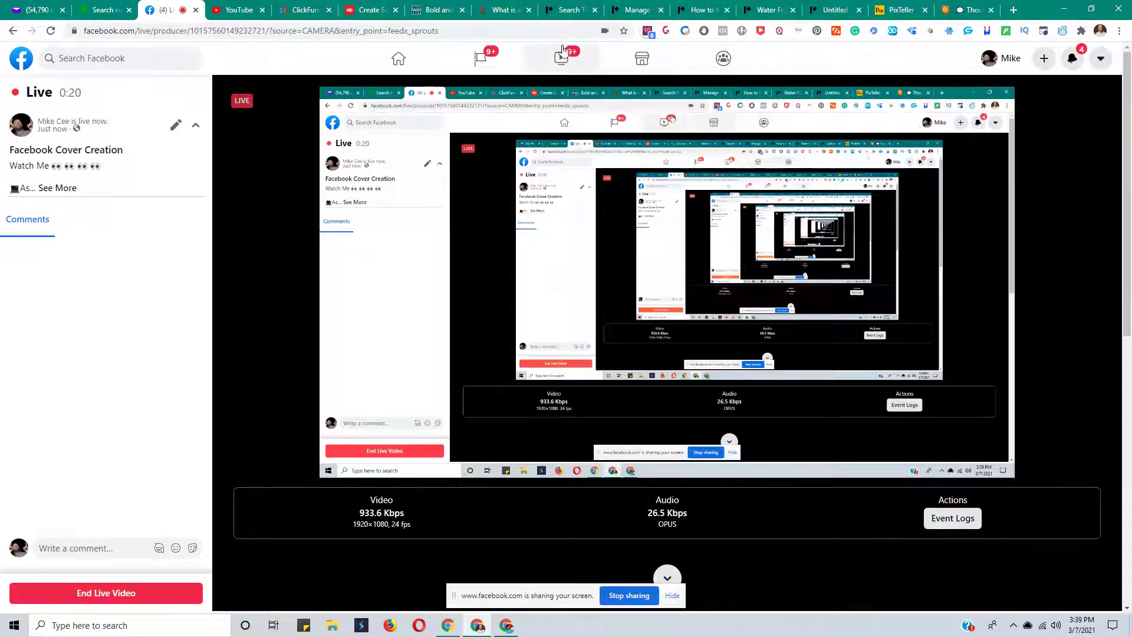
click(900, 10)
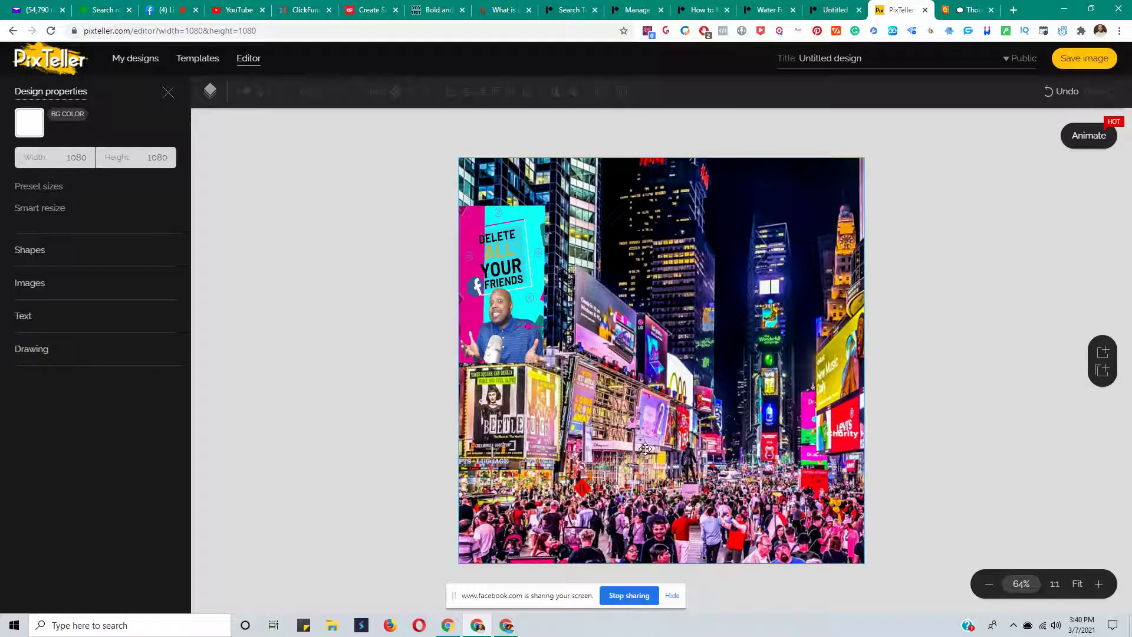
Select the "DELETE ALL YOUR FRIENDS" billboard image and examine the design's layer list
click(502, 293)
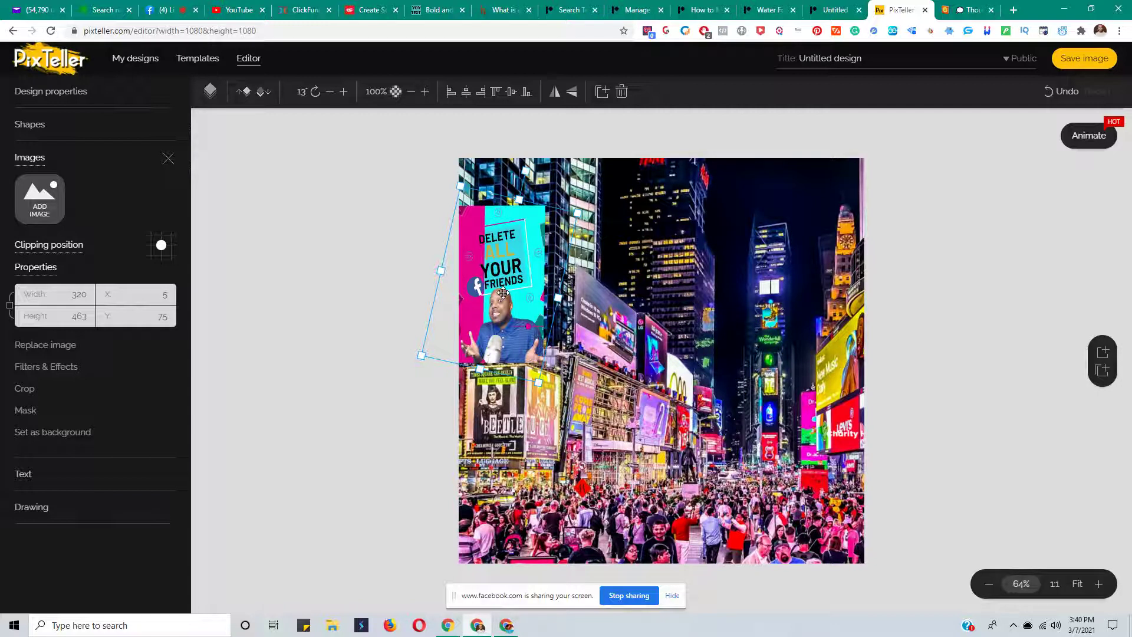
click(211, 92)
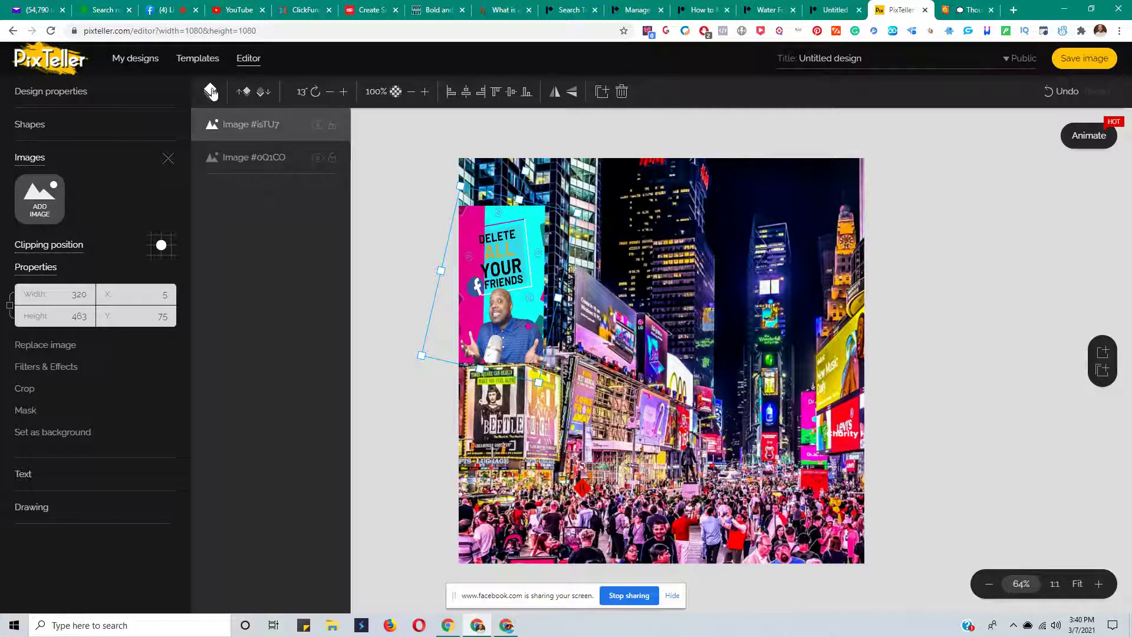
click(211, 91)
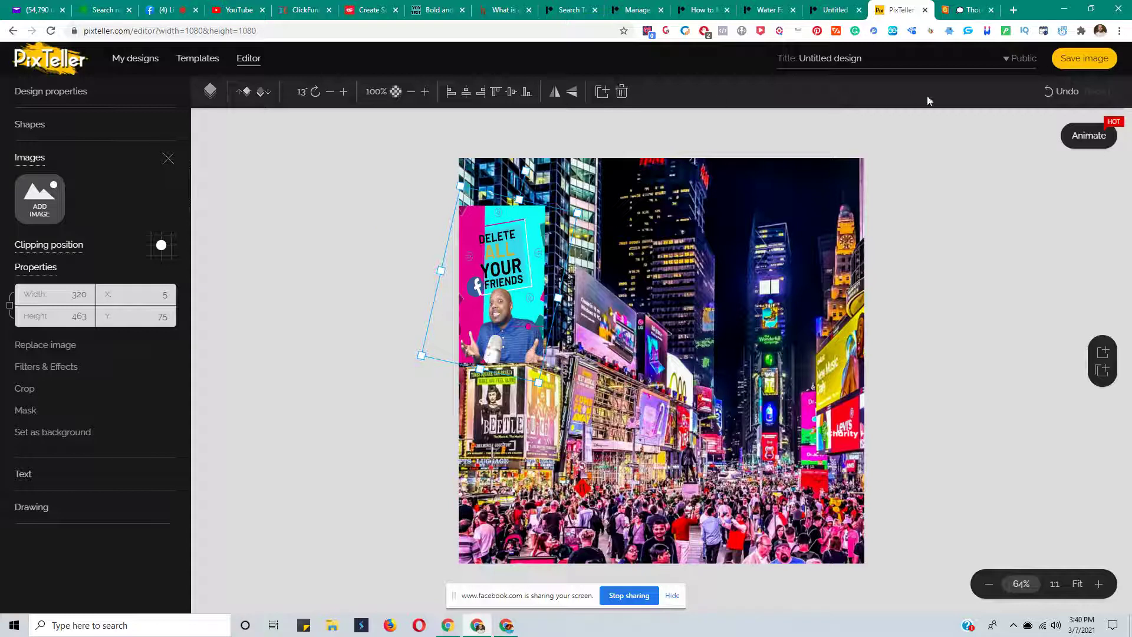
Duplicate the billboard image, then place the copy over the right half of the design, stretched to about 461 px wide
click(601, 93)
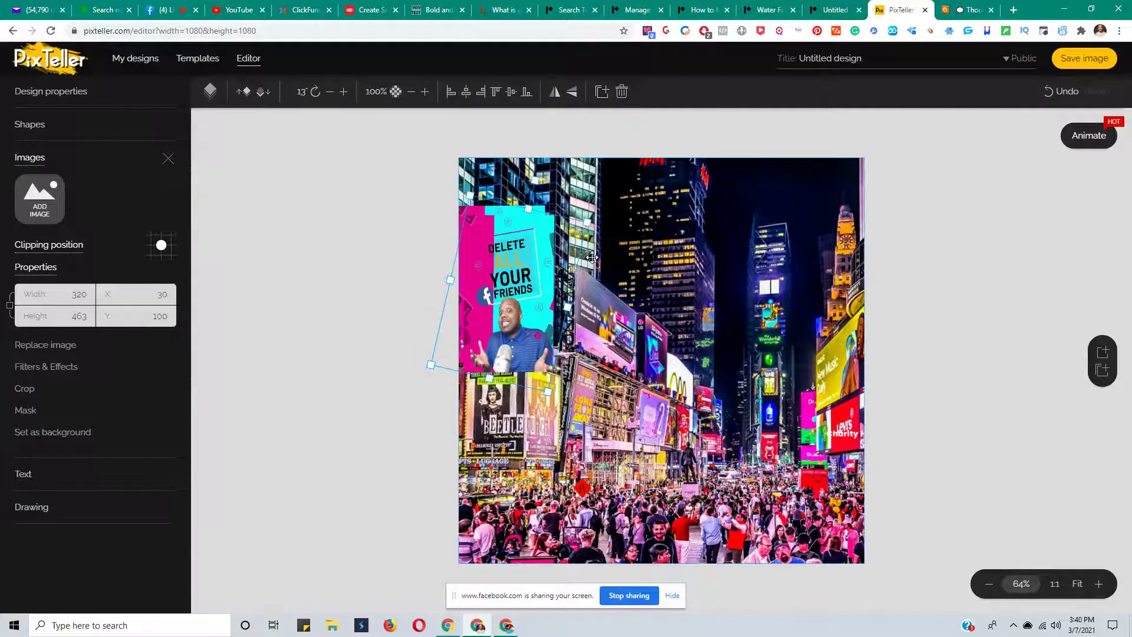
mouse_move(677, 316)
mouse_down()
mouse_move(865, 391)
mouse_move(904, 391)
mouse_up()
drag(820, 380, 757, 345)
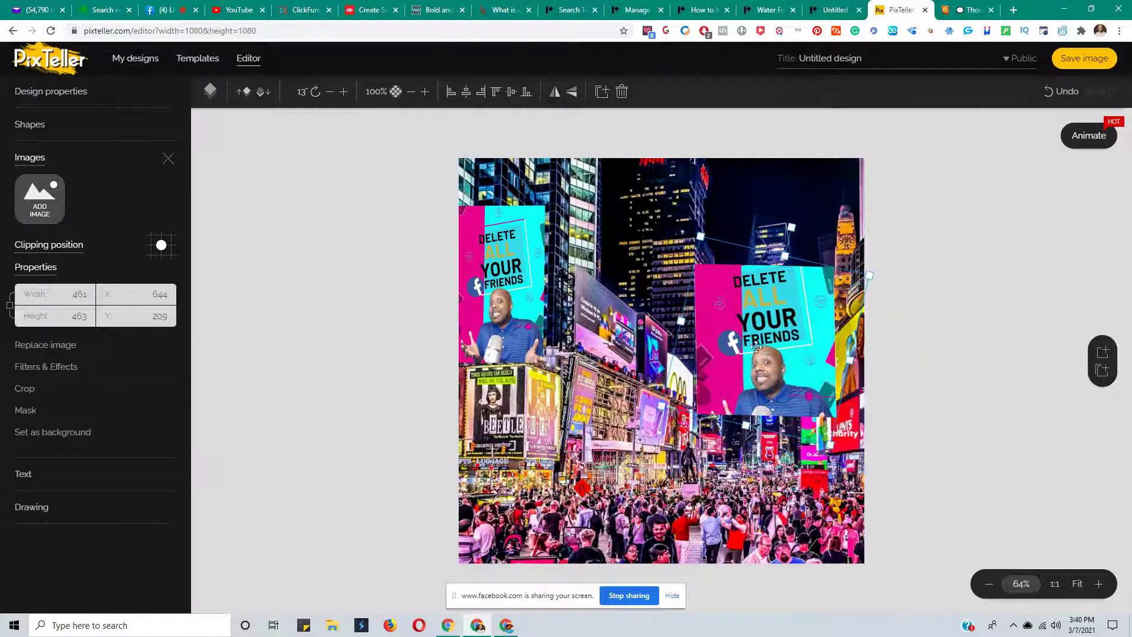
Resize the billboard copy to about 617 × 575 px and position it at about X 568, Y 159
drag(851, 364, 894, 371)
drag(793, 368, 735, 338)
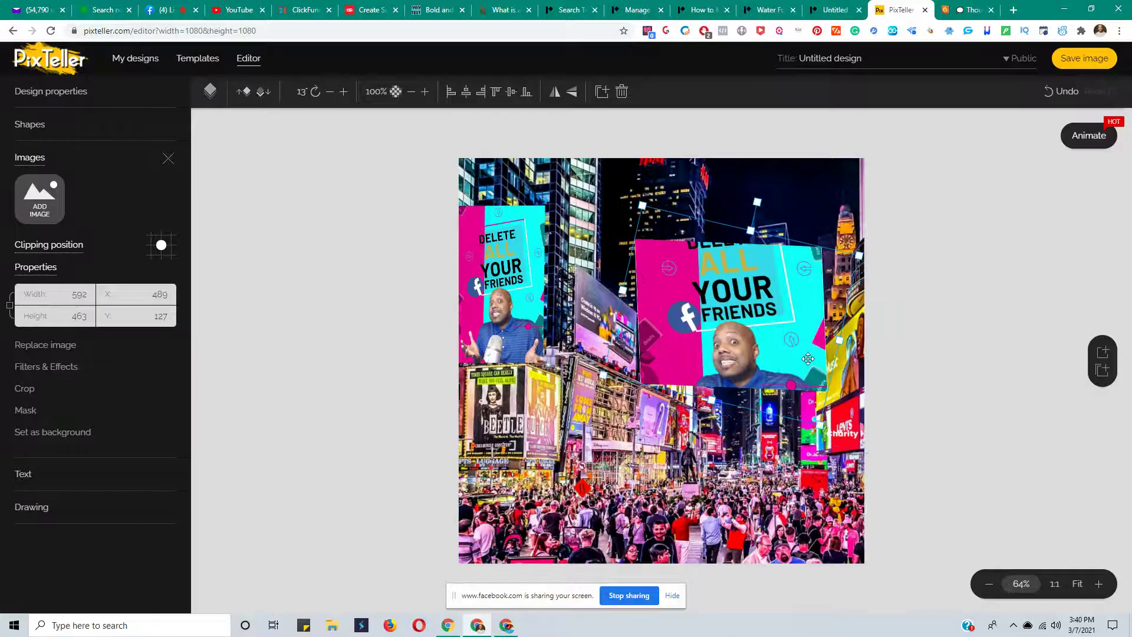
drag(839, 340, 890, 353)
drag(776, 236, 774, 249)
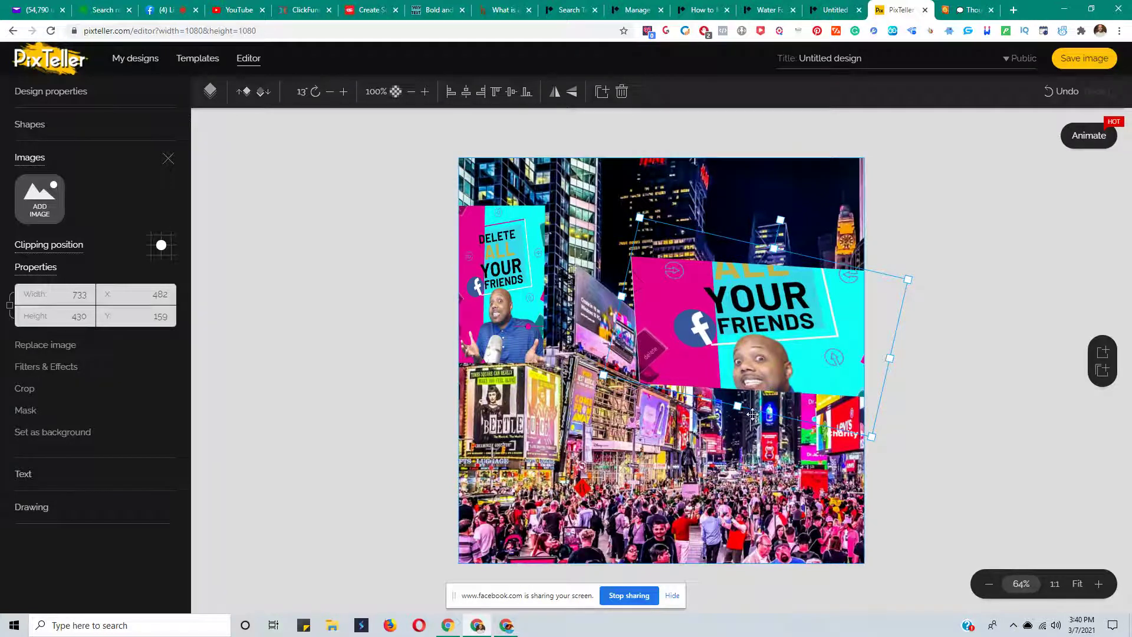
drag(737, 406, 722, 468)
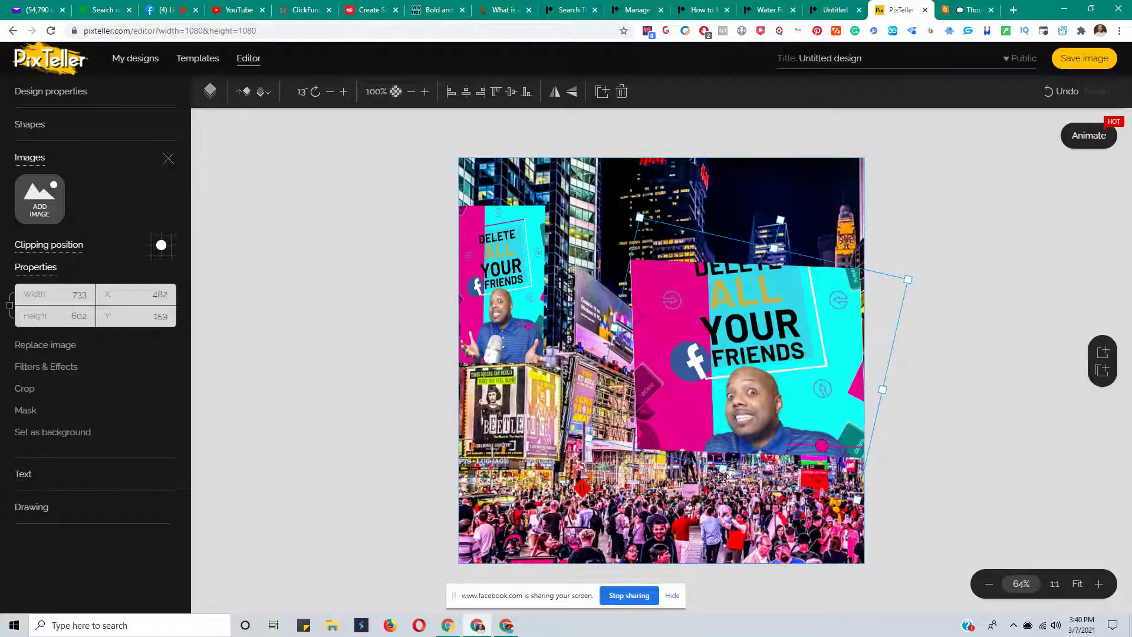
drag(724, 468, 716, 498)
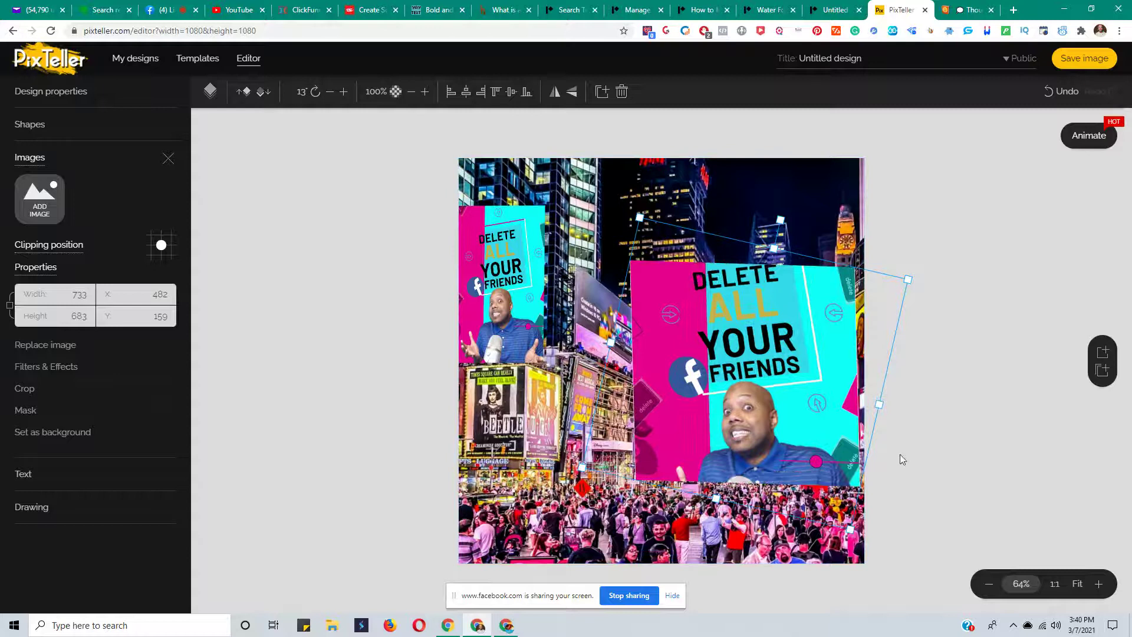
drag(848, 529, 817, 480)
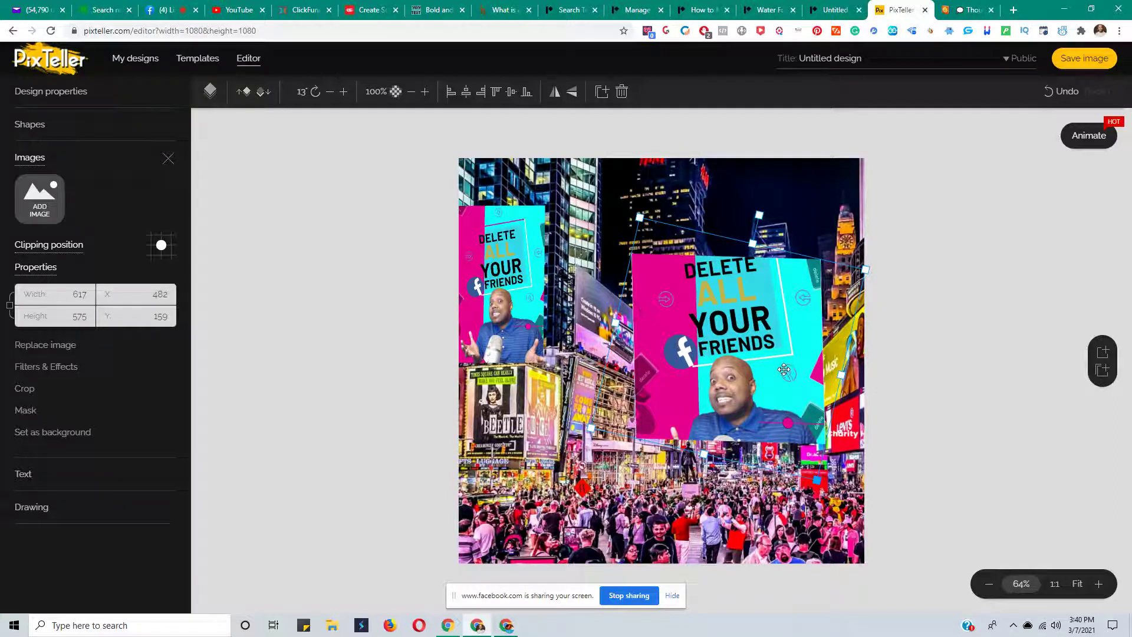
drag(789, 352, 823, 352)
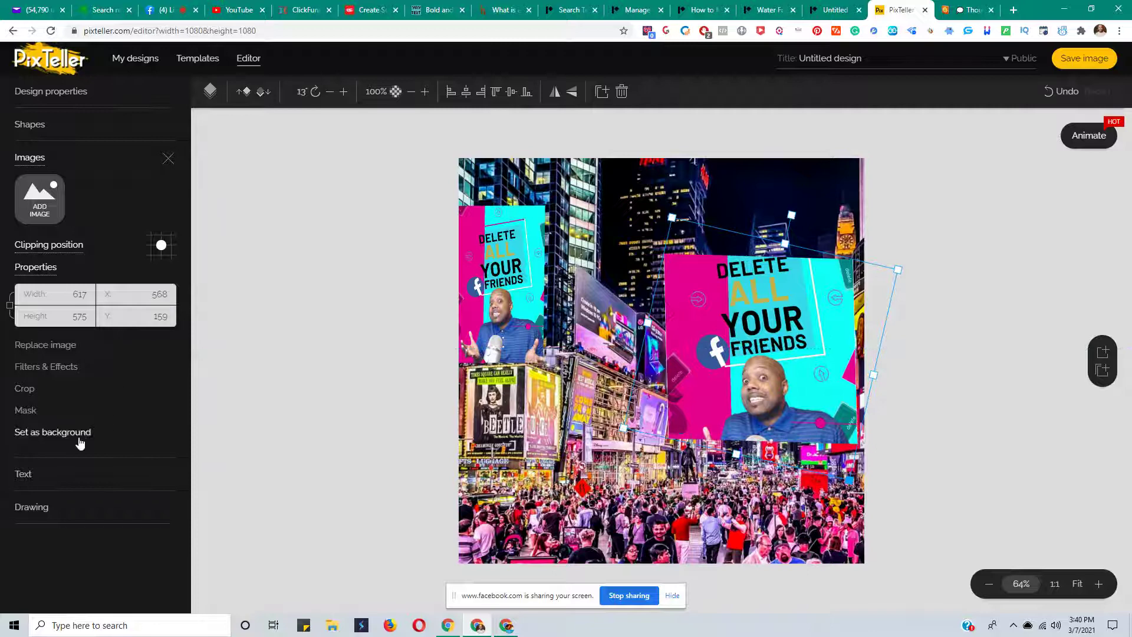
Skew the billboard copy with a vertical value of 19 and a horizontal value of -27
click(65, 368)
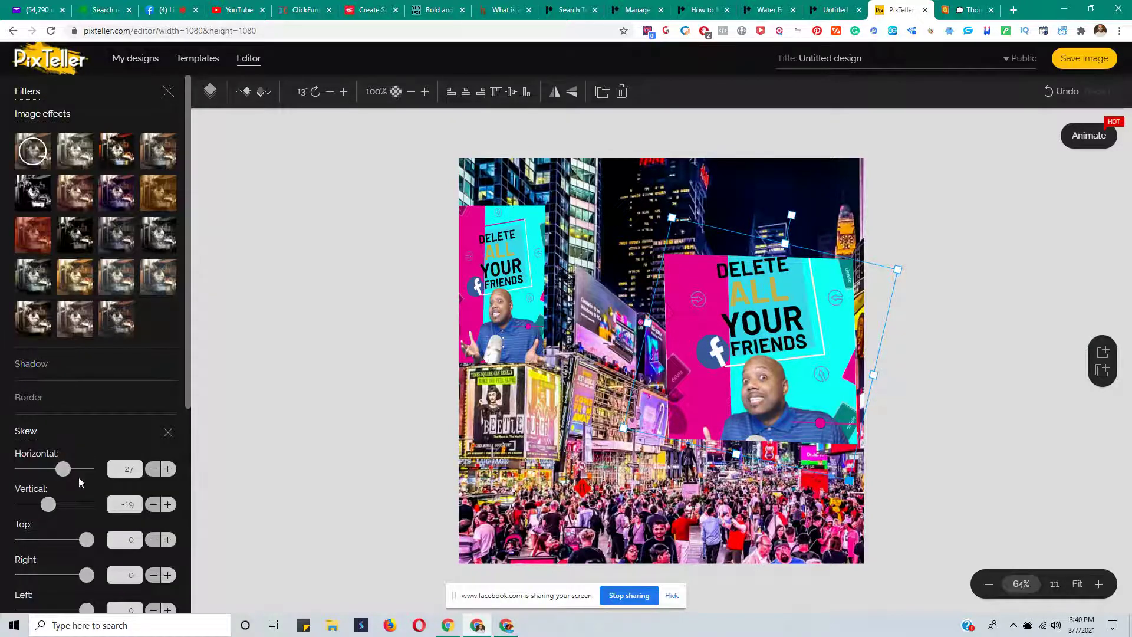
scroll(105, 436, down, 3)
scroll(105, 439, down, 2)
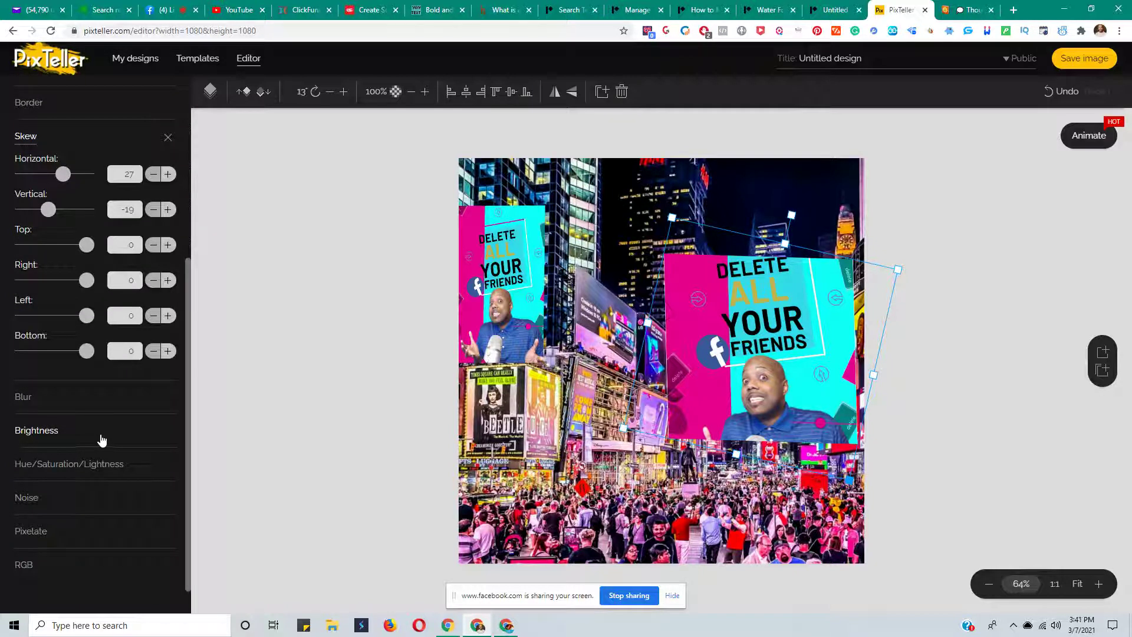
scroll(100, 439, up, 2)
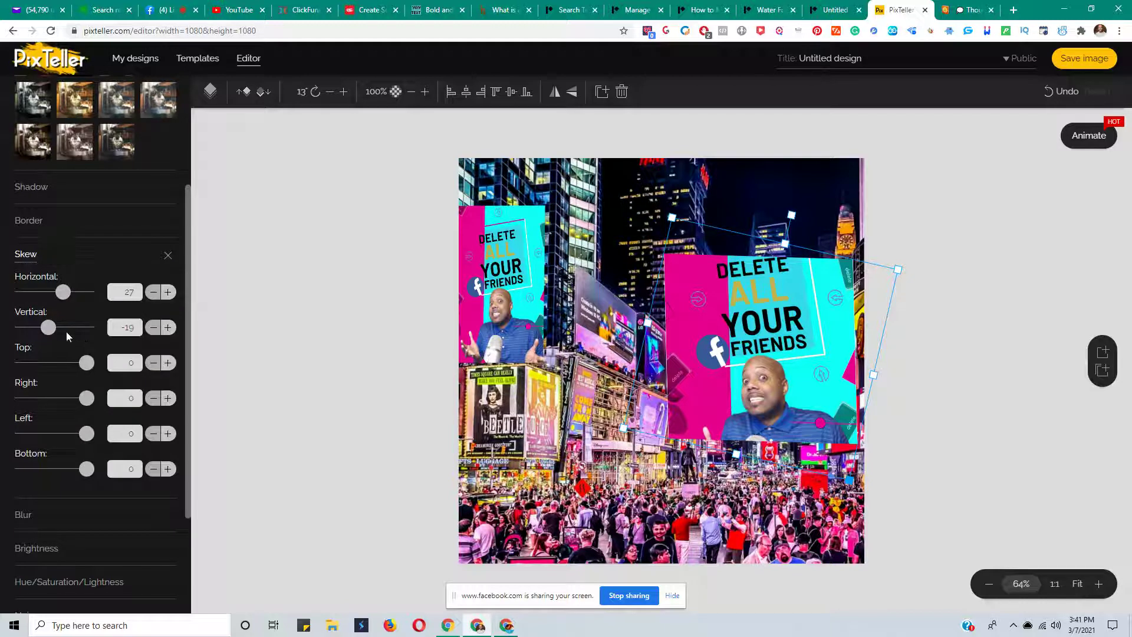
drag(50, 328, 62, 332)
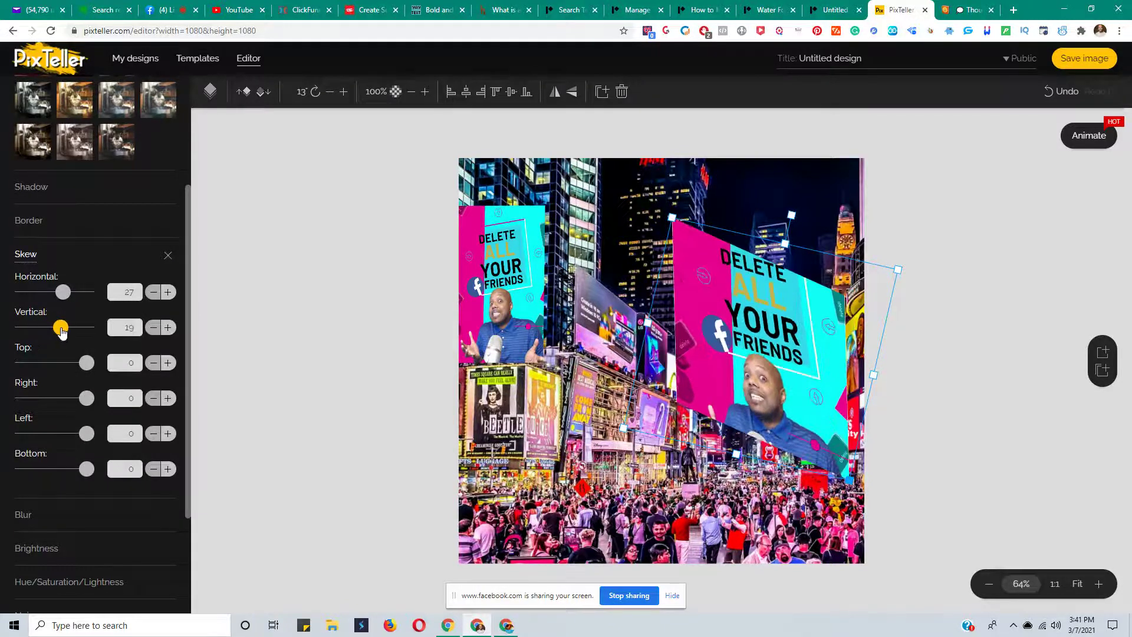
drag(62, 293, 47, 300)
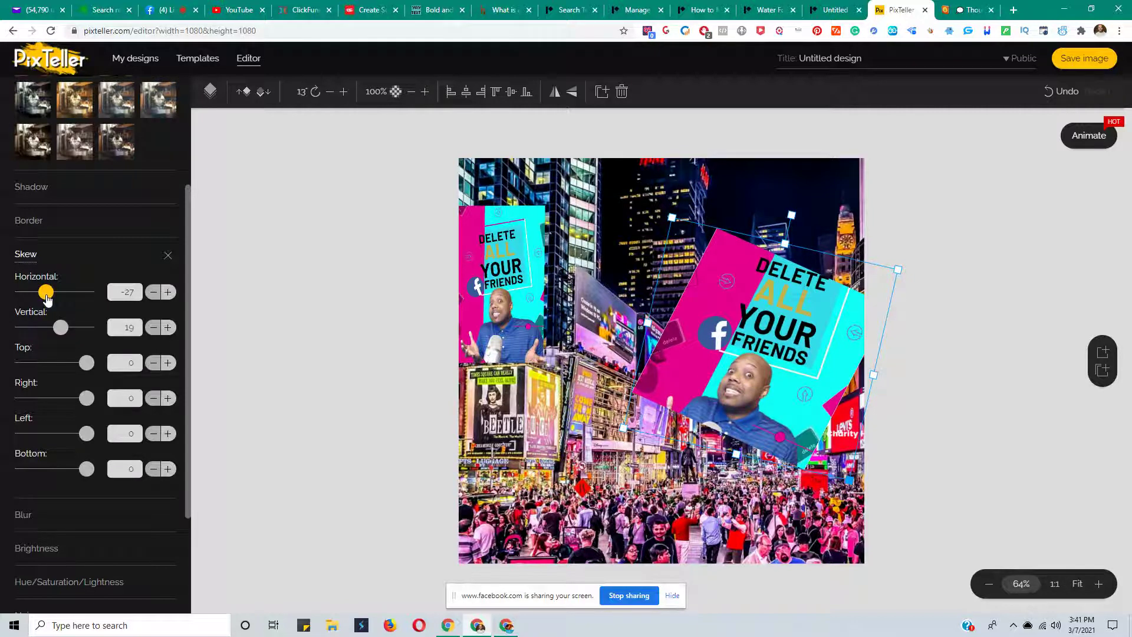
Set the copy's top skew to -34 and bottom skew to -36, and shift the image to about X 453
drag(86, 362, 66, 363)
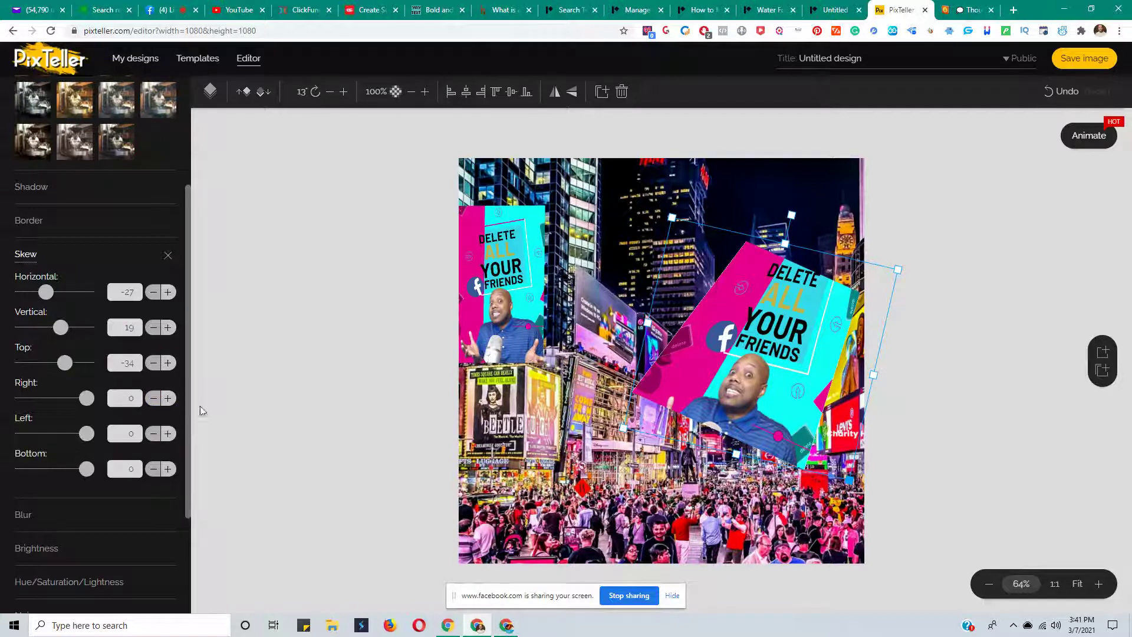
drag(86, 470, 63, 468)
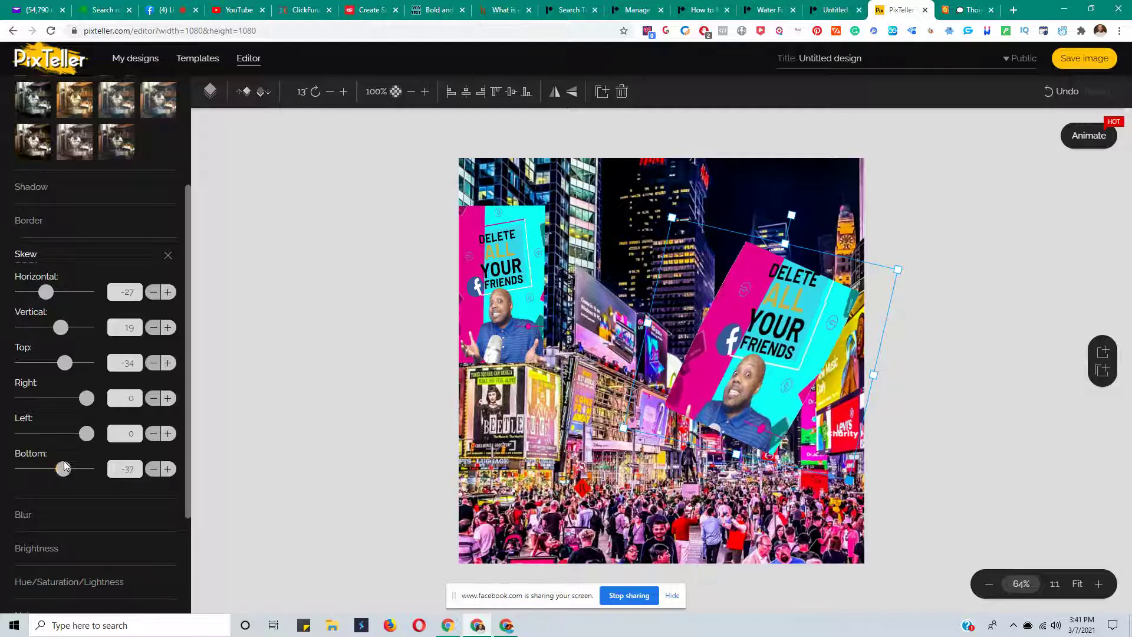
click(64, 466)
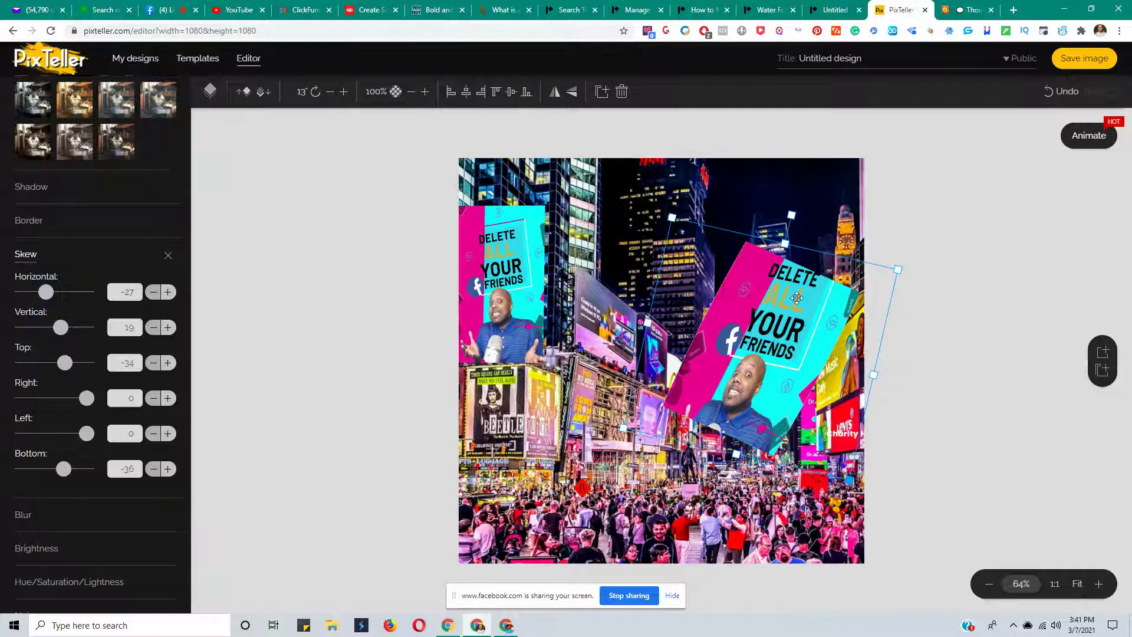
click(773, 315)
drag(773, 315, 767, 315)
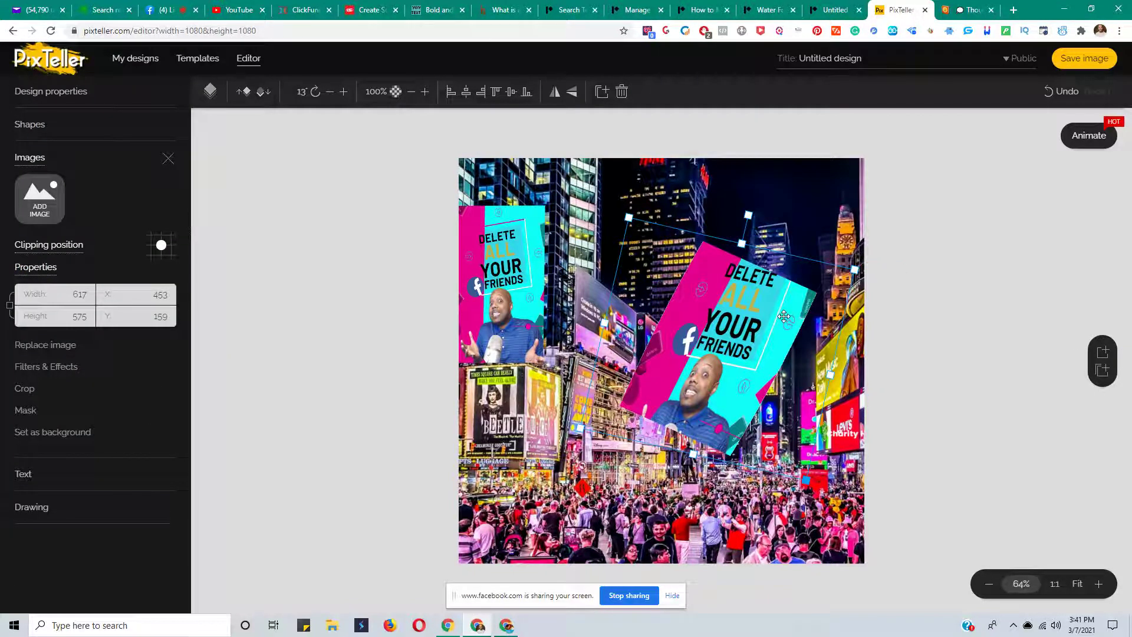
Try a vertical flip and a horizontal flip on the billboard copy, reversing each one
click(572, 92)
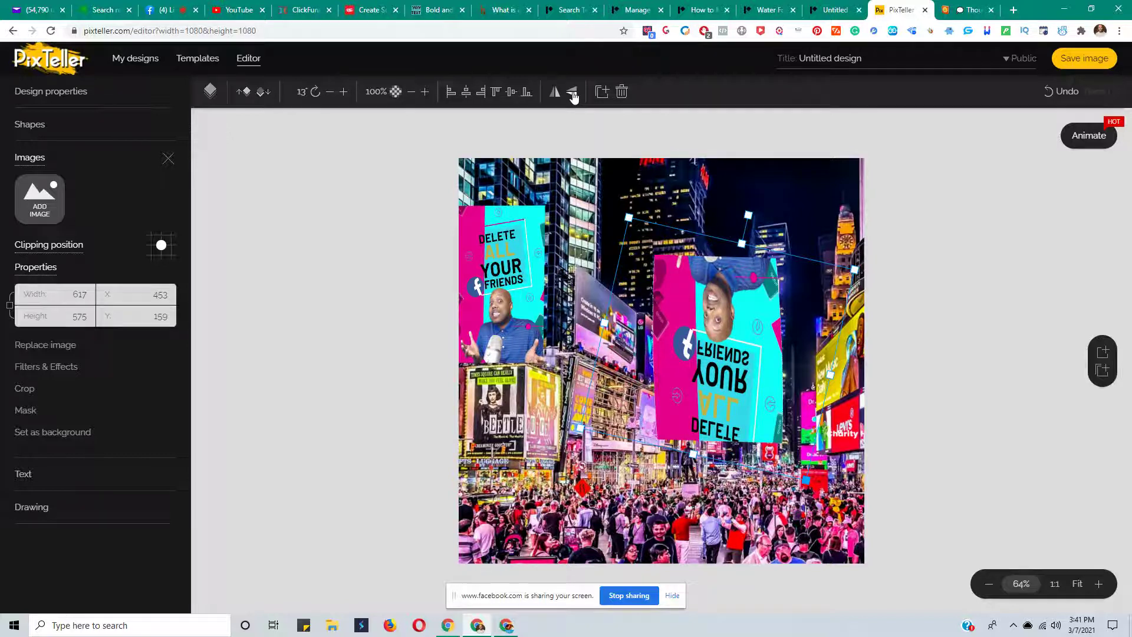
click(572, 93)
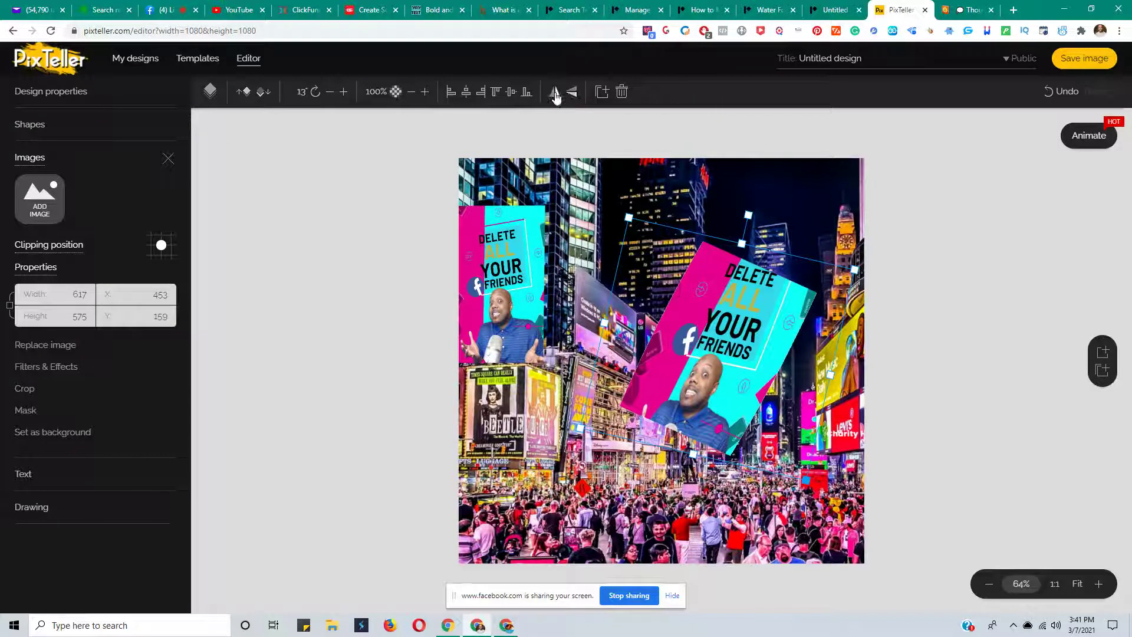
click(554, 92)
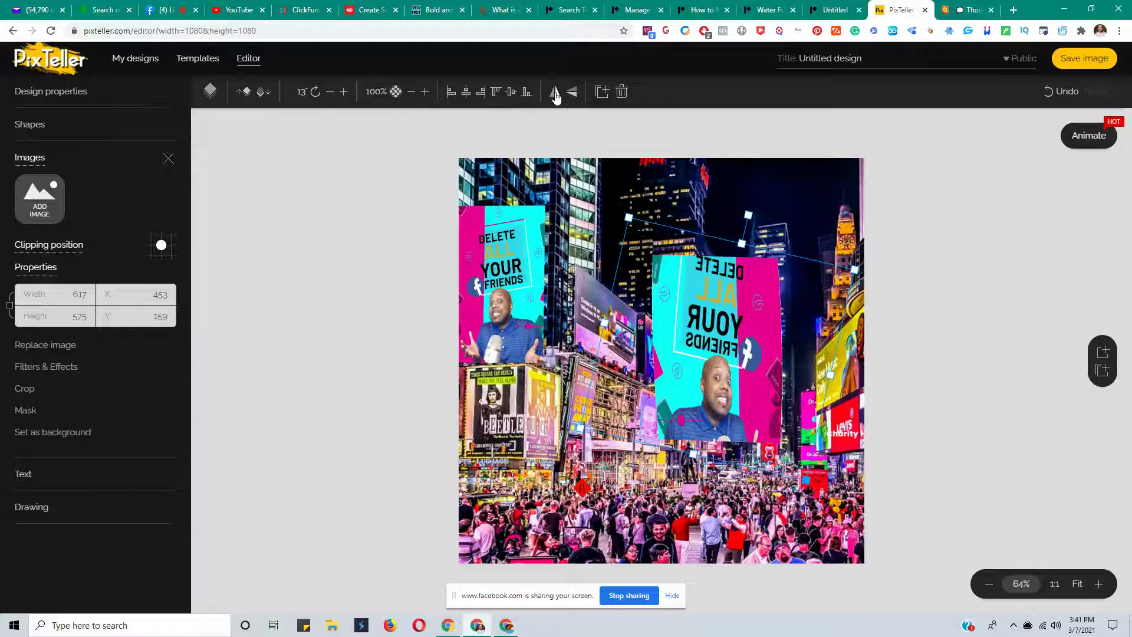
click(555, 92)
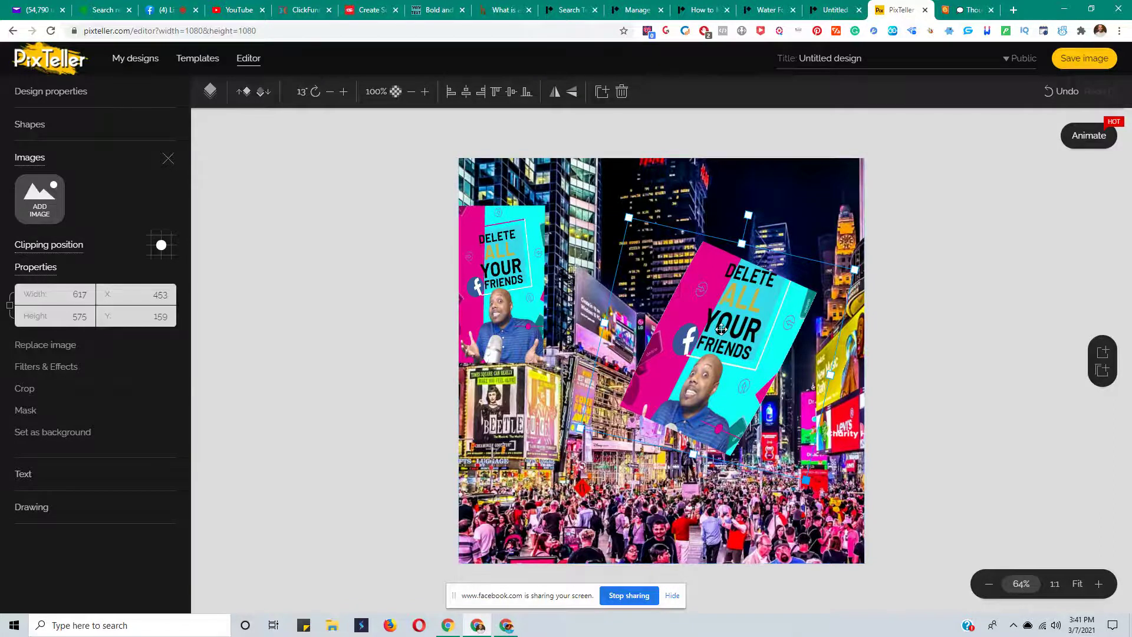
Scale the billboard copy to about 570 × 532 px at about X 550, Y 190, and set its horizontal skew to 49
drag(738, 360, 778, 373)
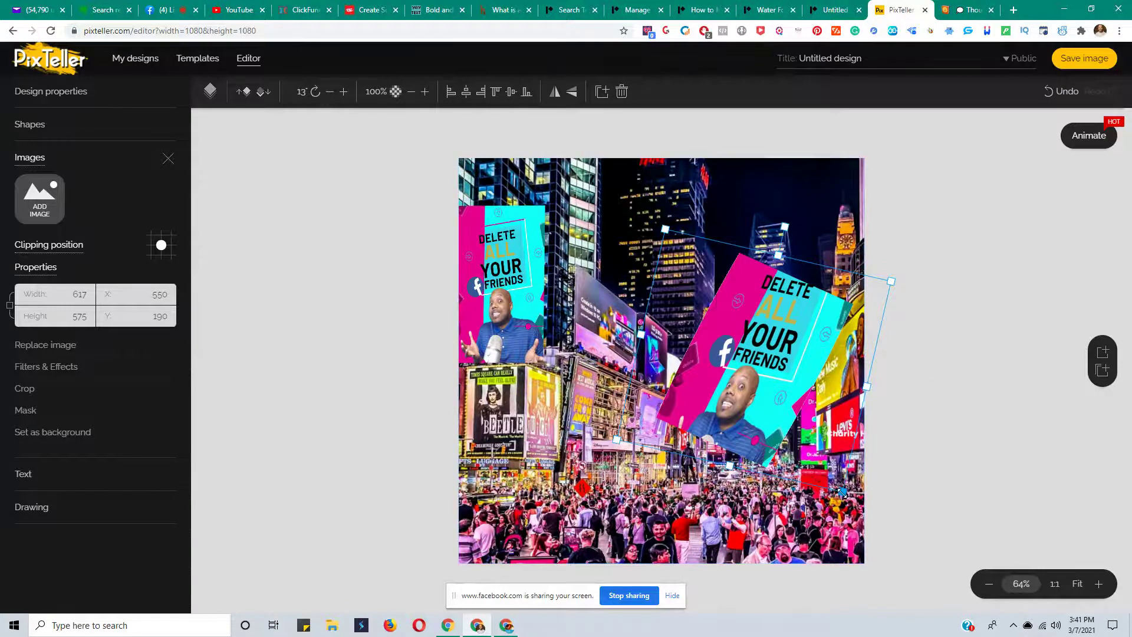
drag(842, 492, 829, 471)
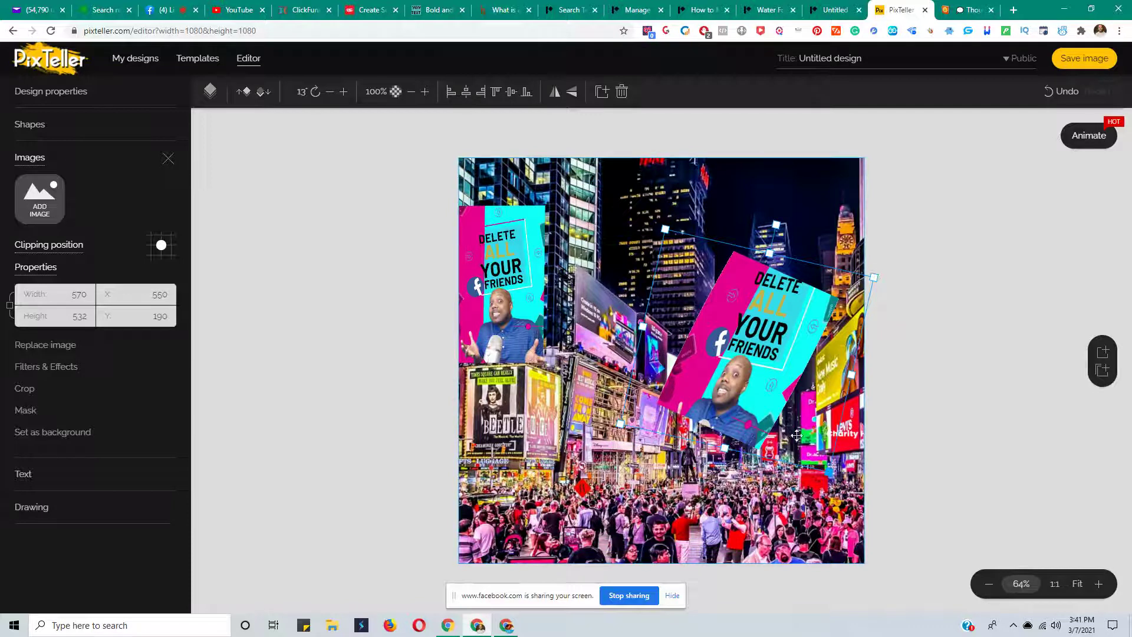
click(57, 367)
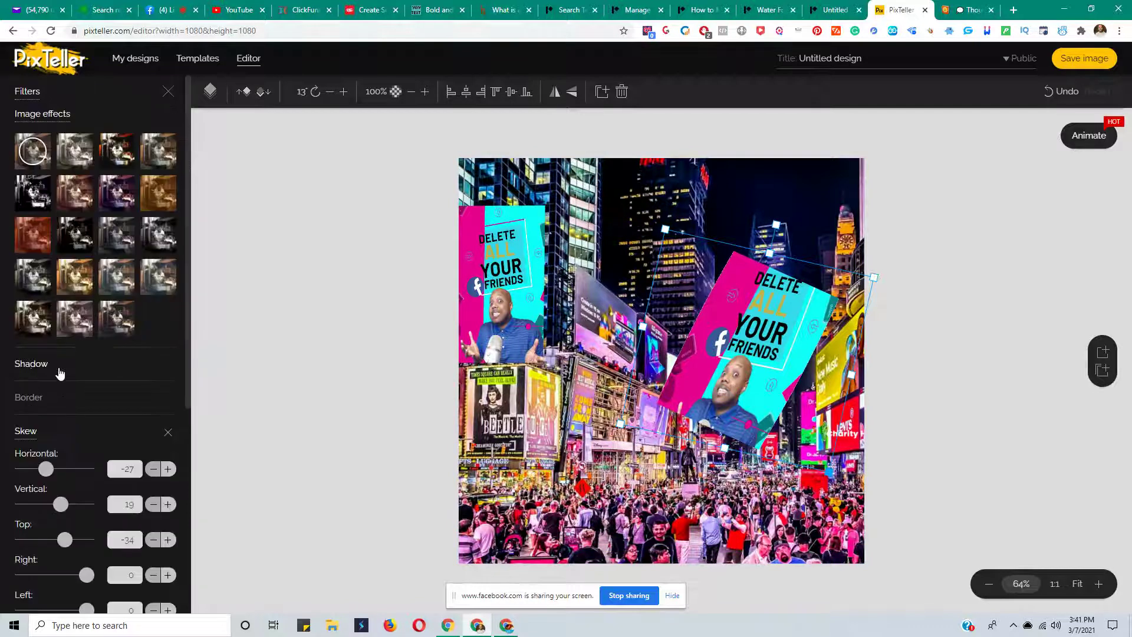
drag(46, 475, 71, 471)
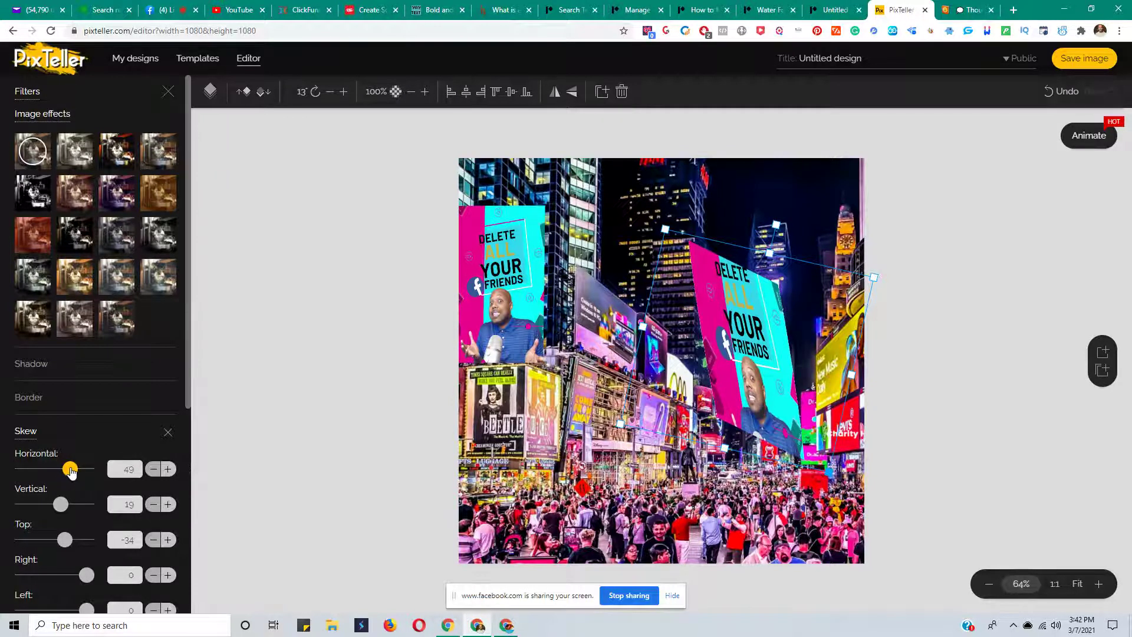
Rotate the billboard copy to about 37° and move it to the design's right edge at about X 918, Y 136
click(778, 231)
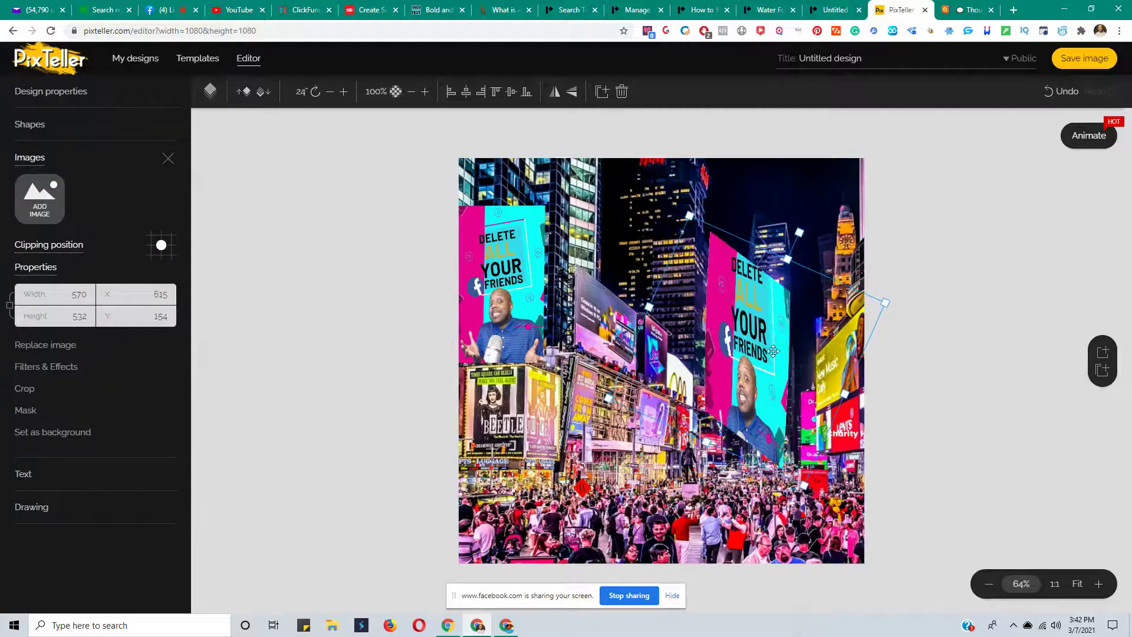
drag(835, 354, 846, 365)
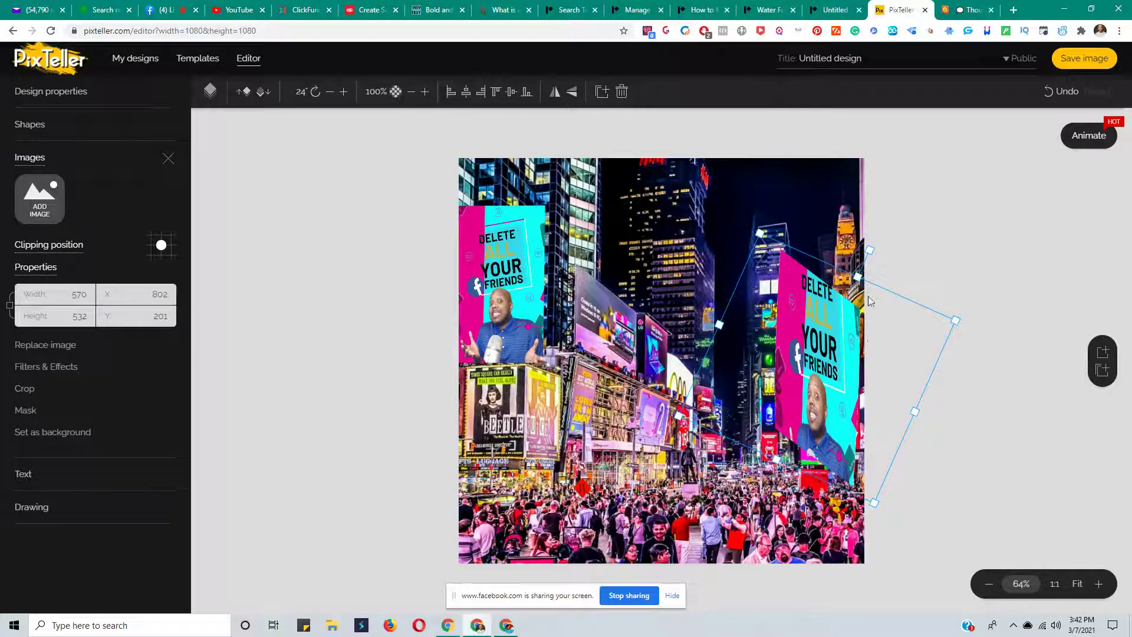
drag(868, 251, 891, 268)
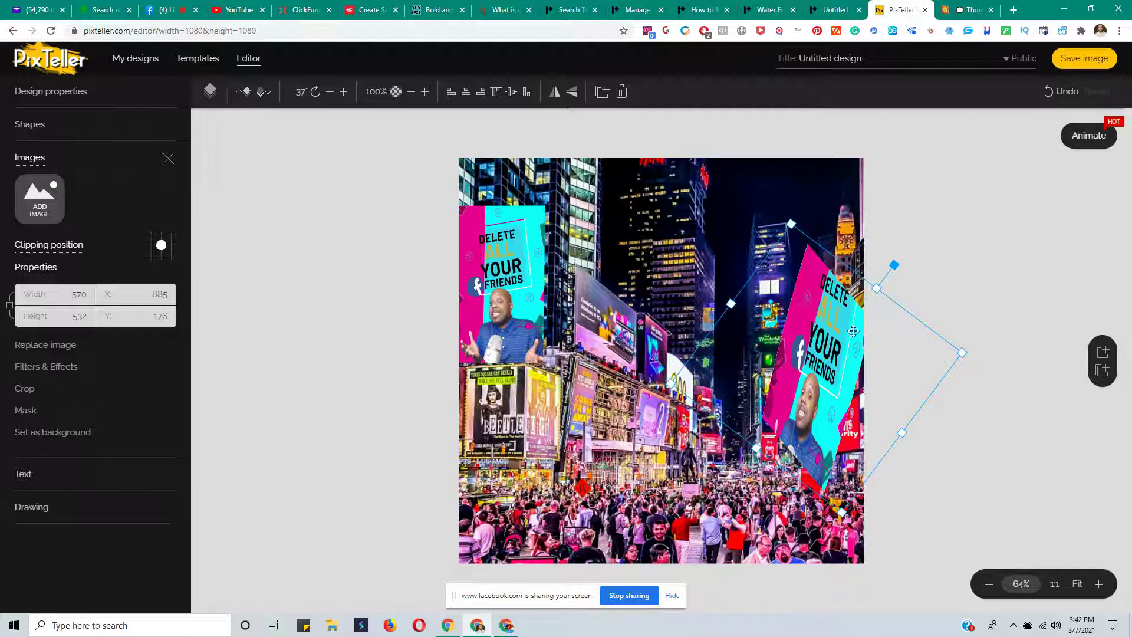
drag(841, 385, 852, 364)
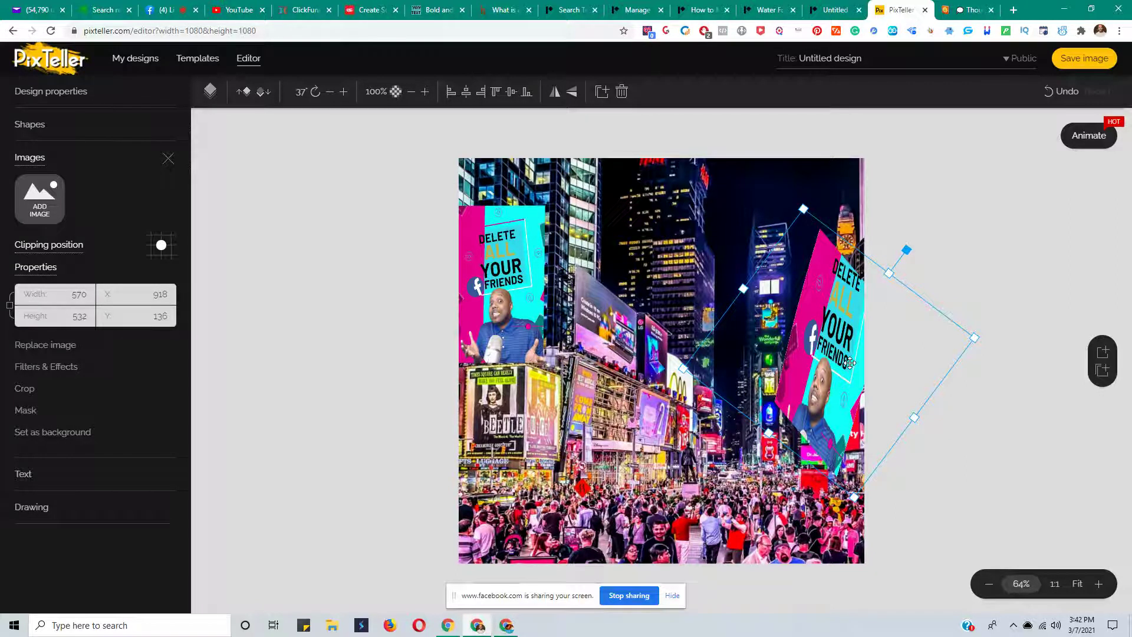
Rotate the right-hand billboard copy to about 23° and shift it to about X 822, Y 150
click(501, 283)
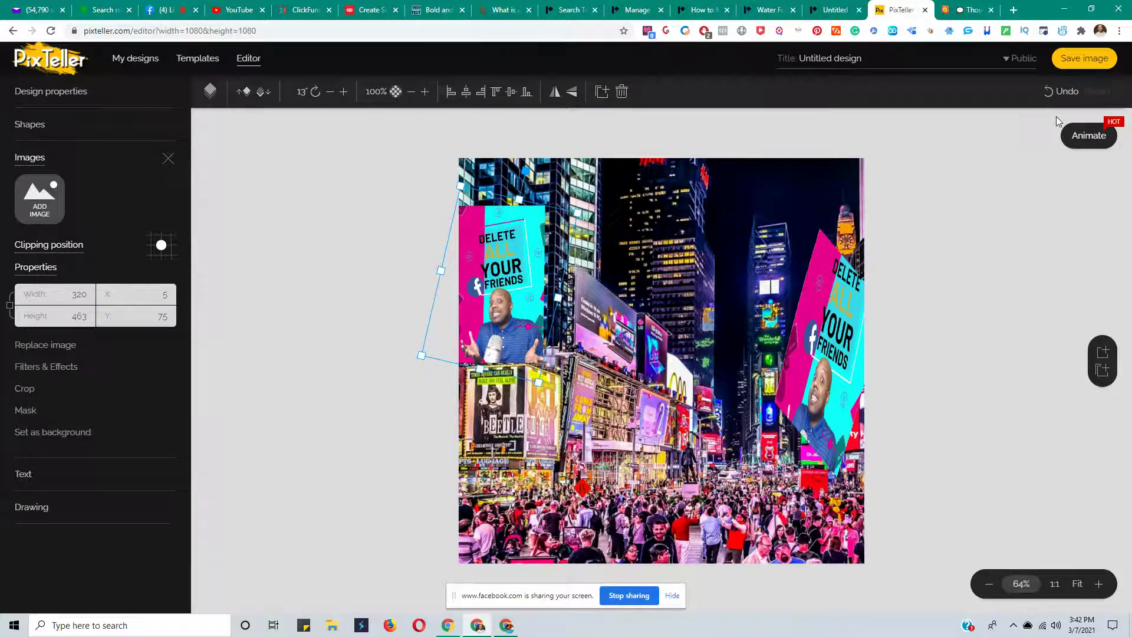
click(812, 379)
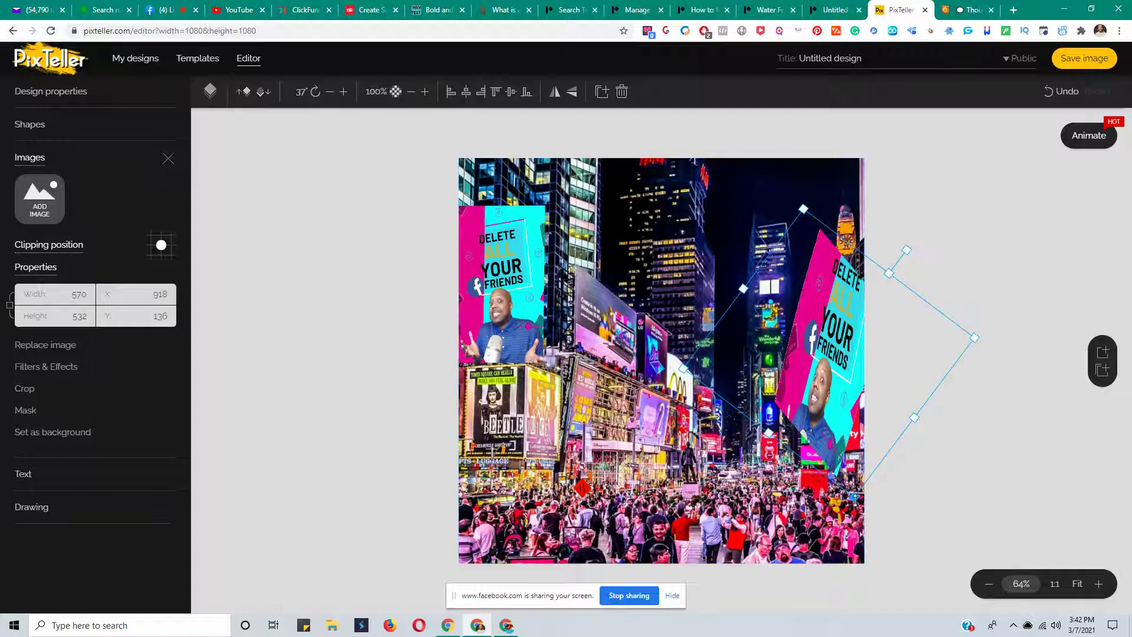
drag(904, 247, 879, 235)
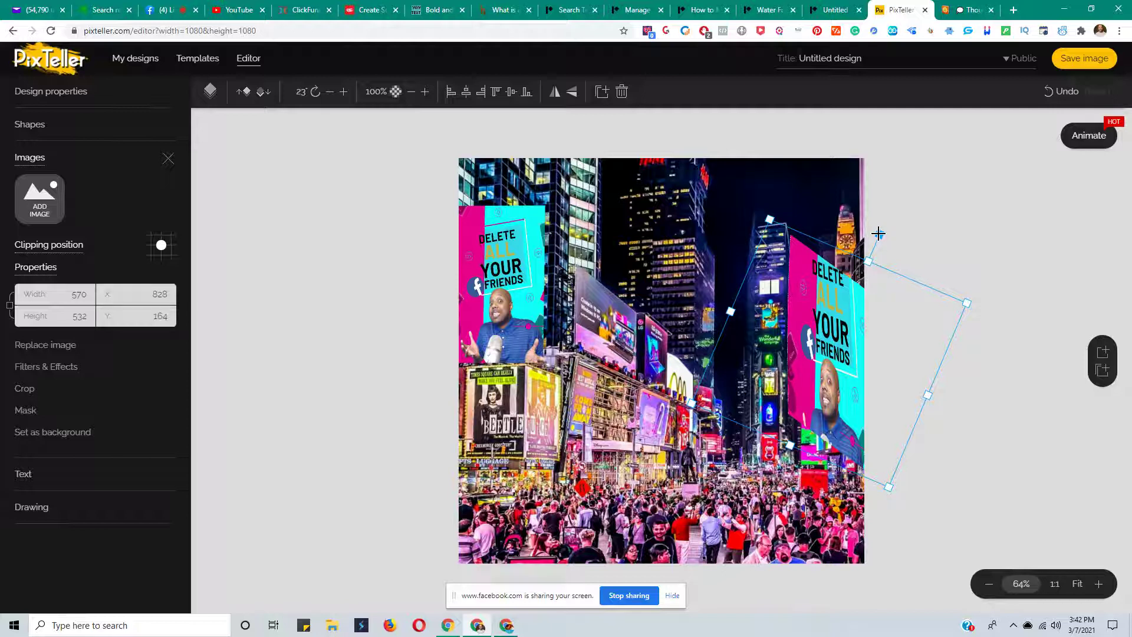
drag(849, 355, 850, 354)
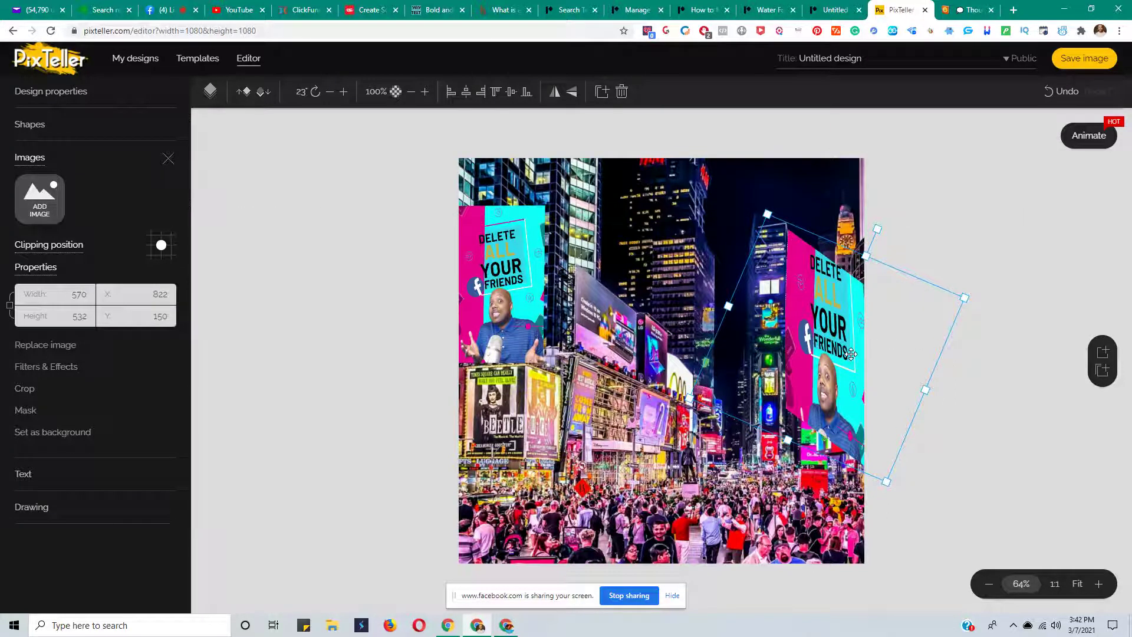
click(1000, 275)
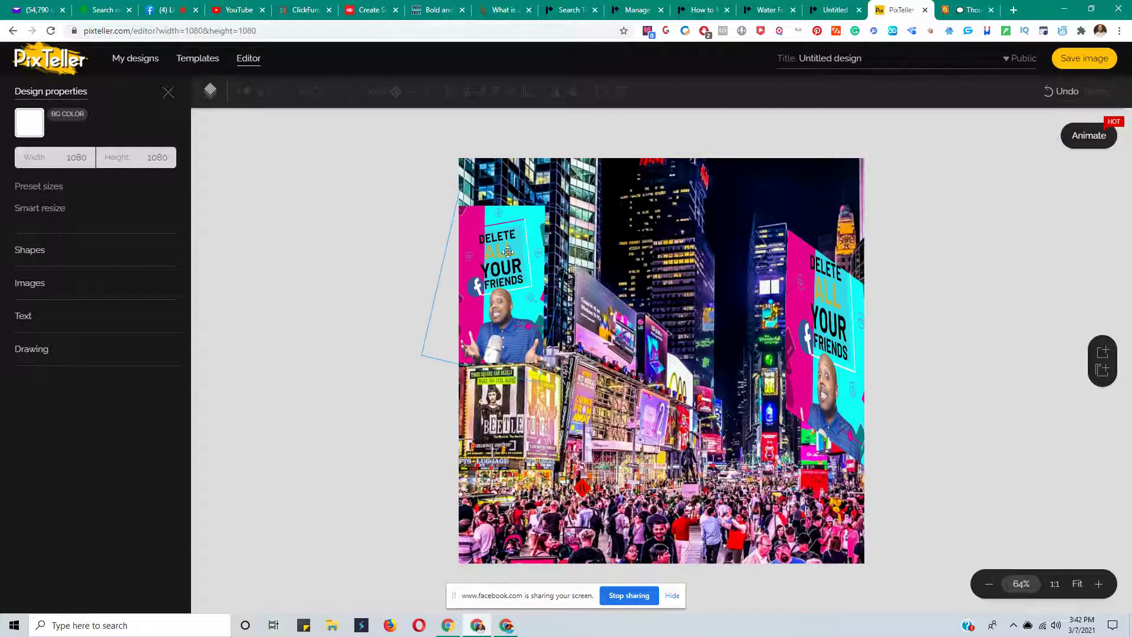
Duplicate the billboard image at the design's left edge and place the copy at about X 349, Y 150
click(511, 281)
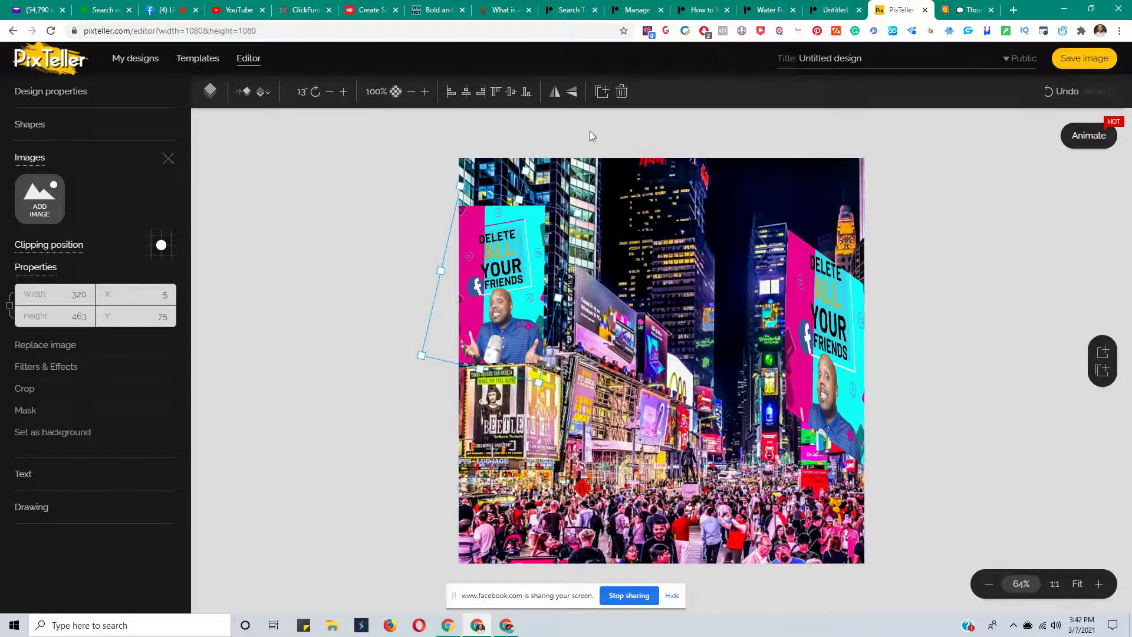
click(601, 92)
drag(526, 314, 657, 313)
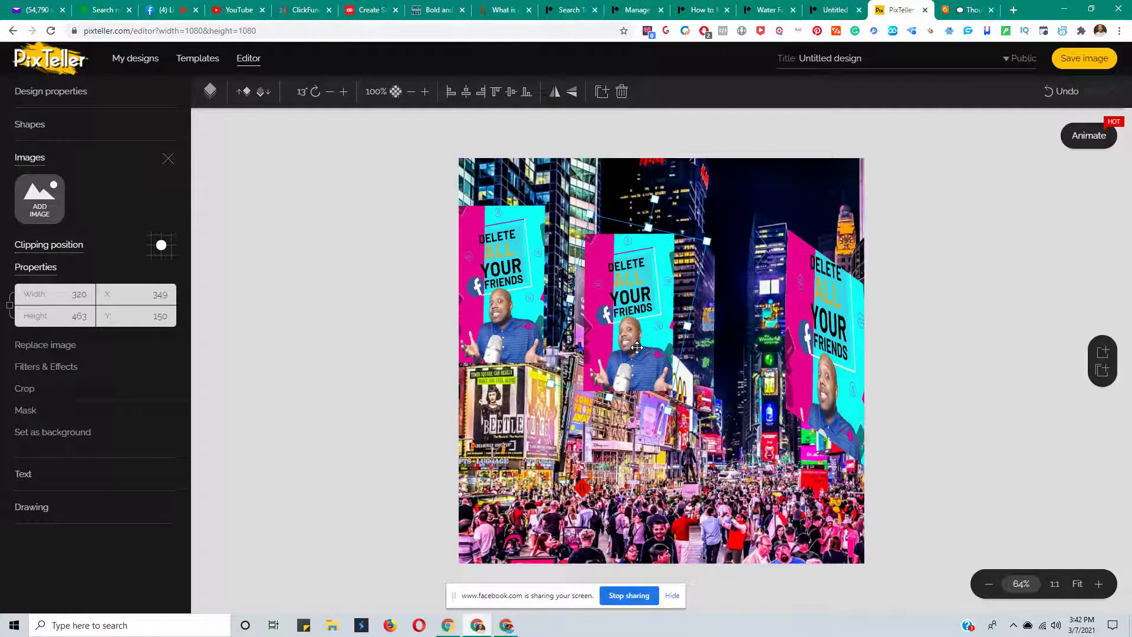
Reset the new billboard copy's horizontal and vertical skew to 0
click(59, 366)
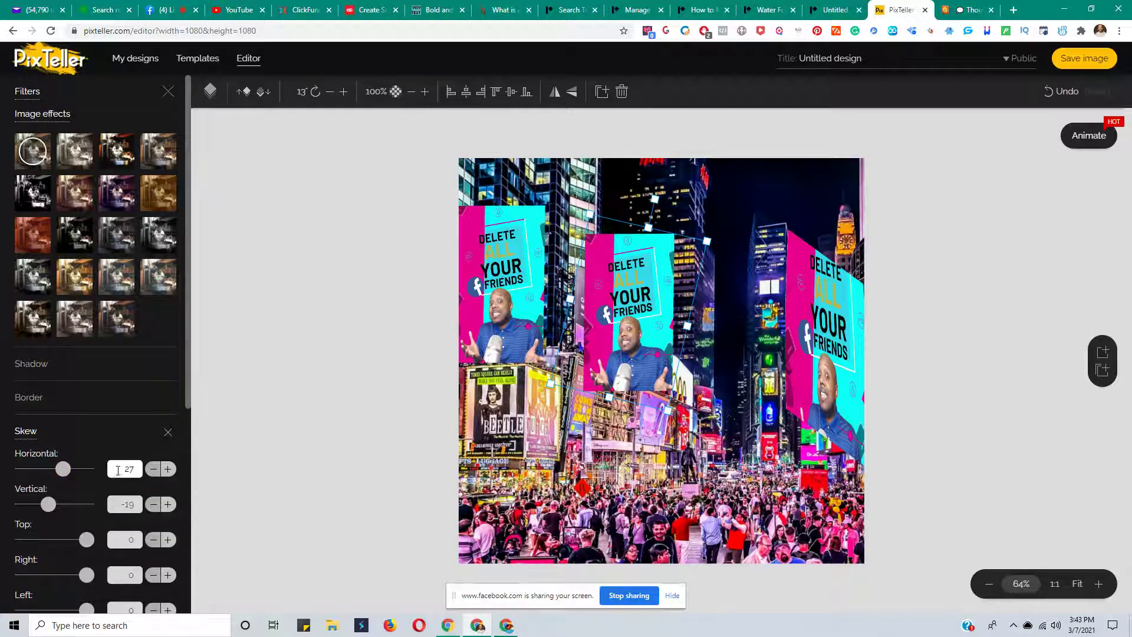
double_click(130, 468)
text(0)
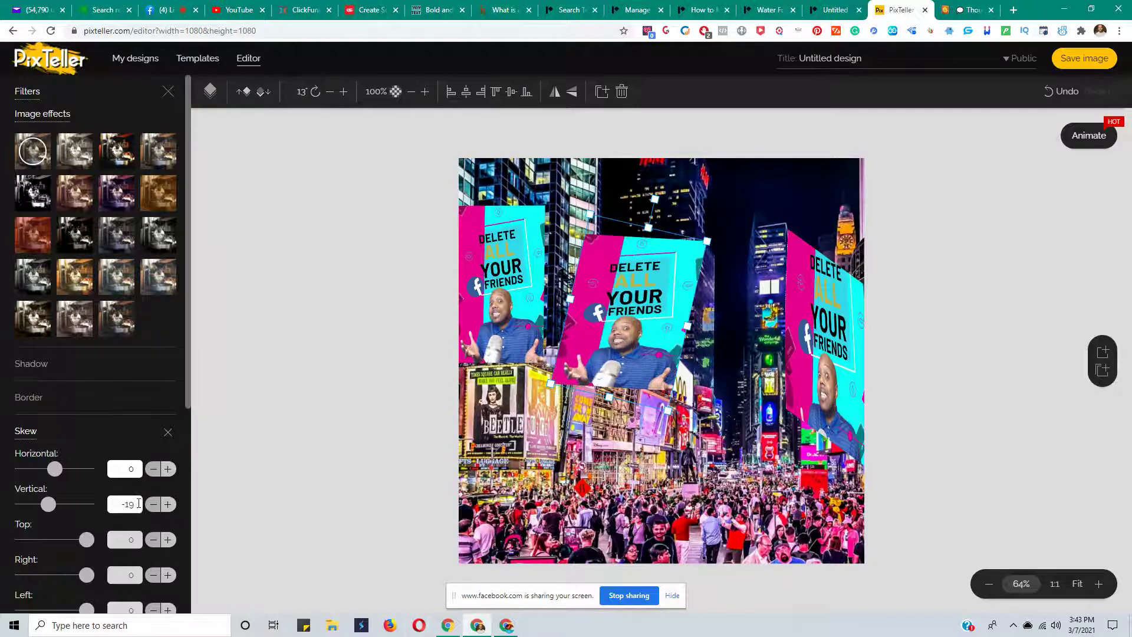
double_click(120, 504)
text(0)
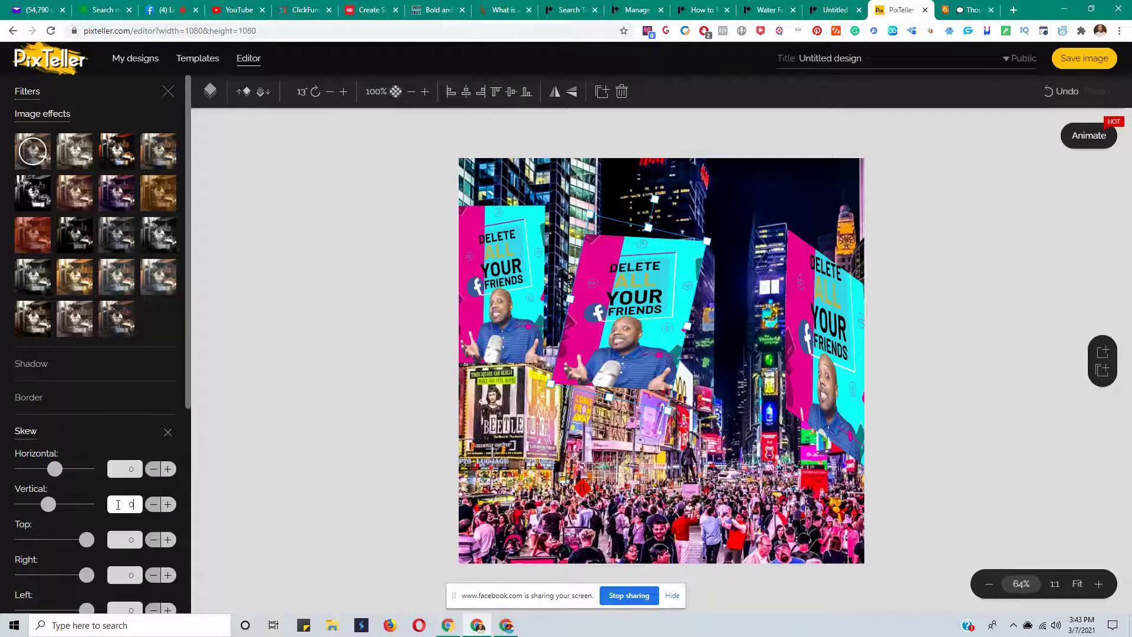
click(279, 461)
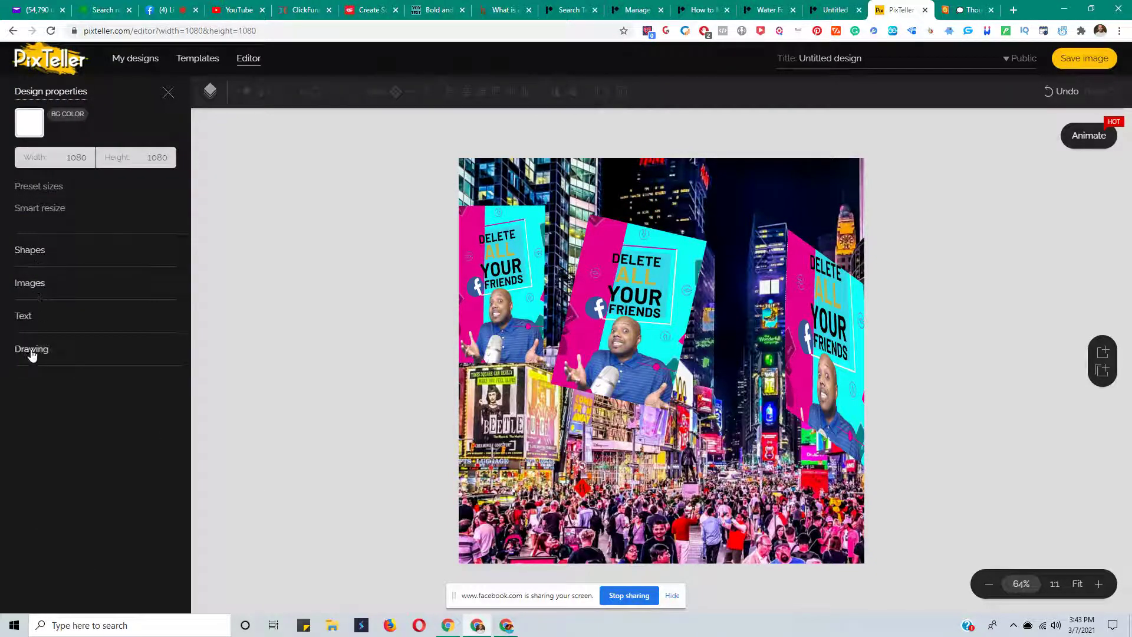
click(37, 253)
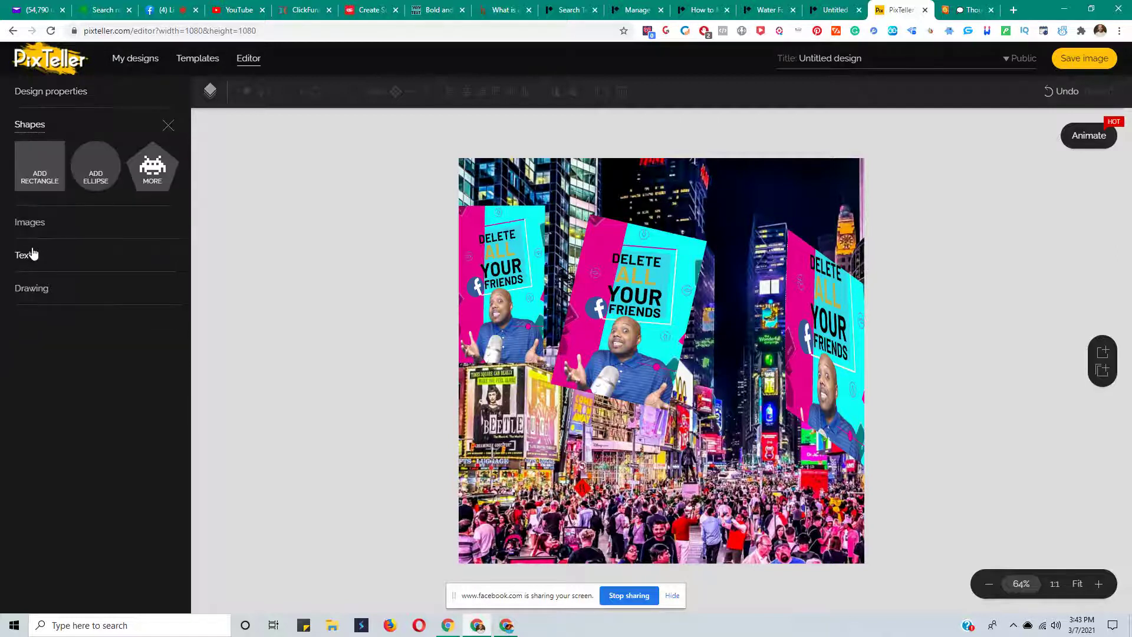
click(37, 228)
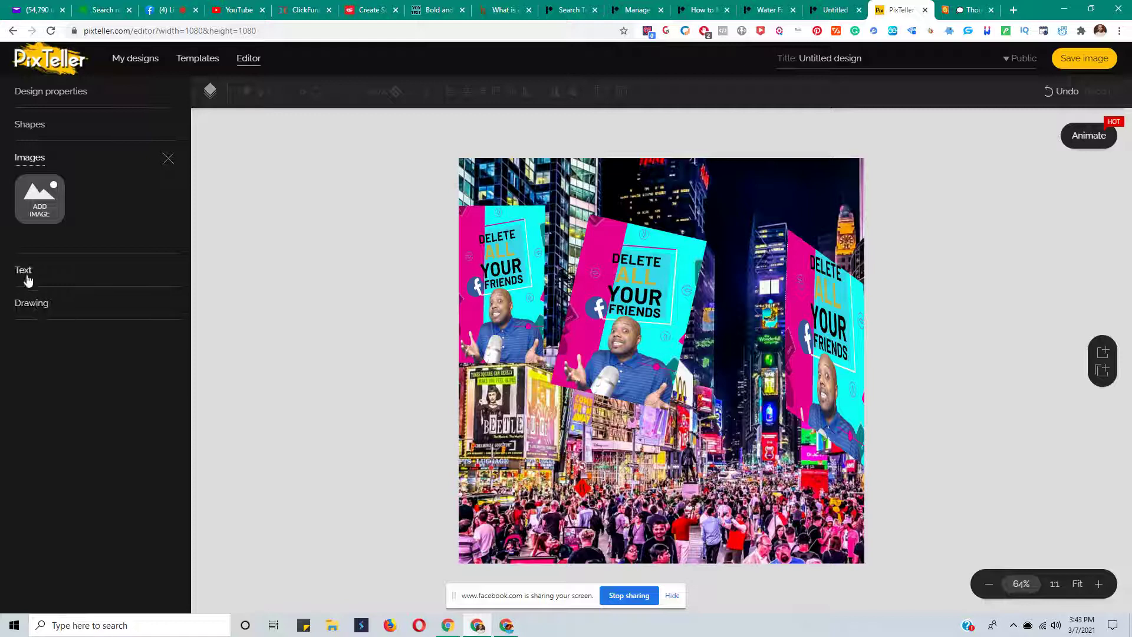
click(655, 265)
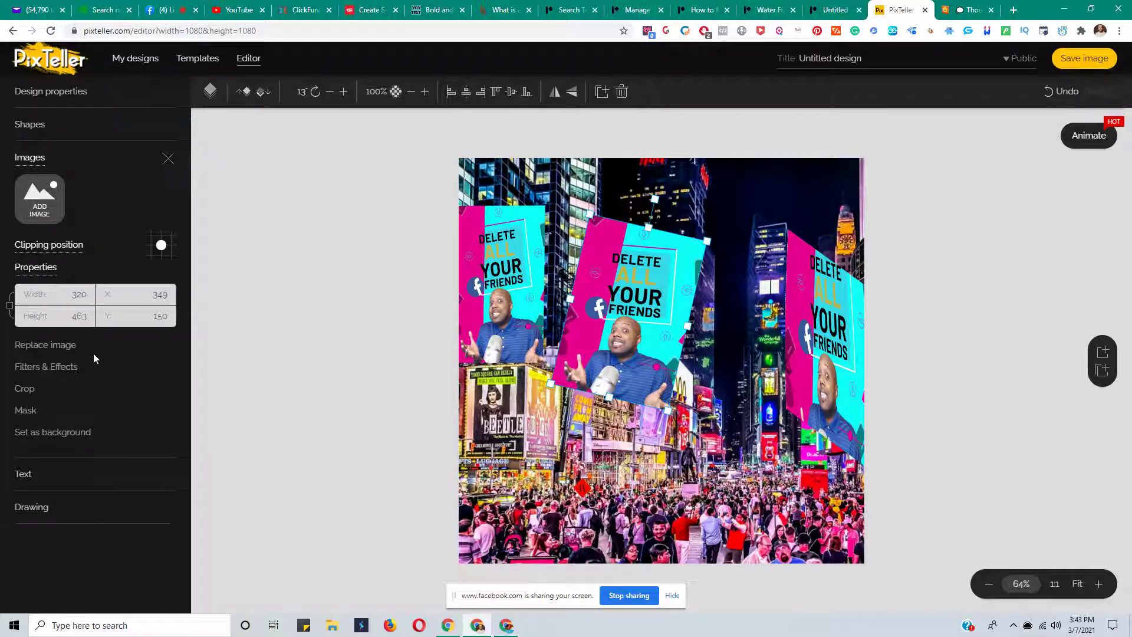
click(70, 367)
scroll(140, 309, down, 2)
scroll(140, 308, down, 1)
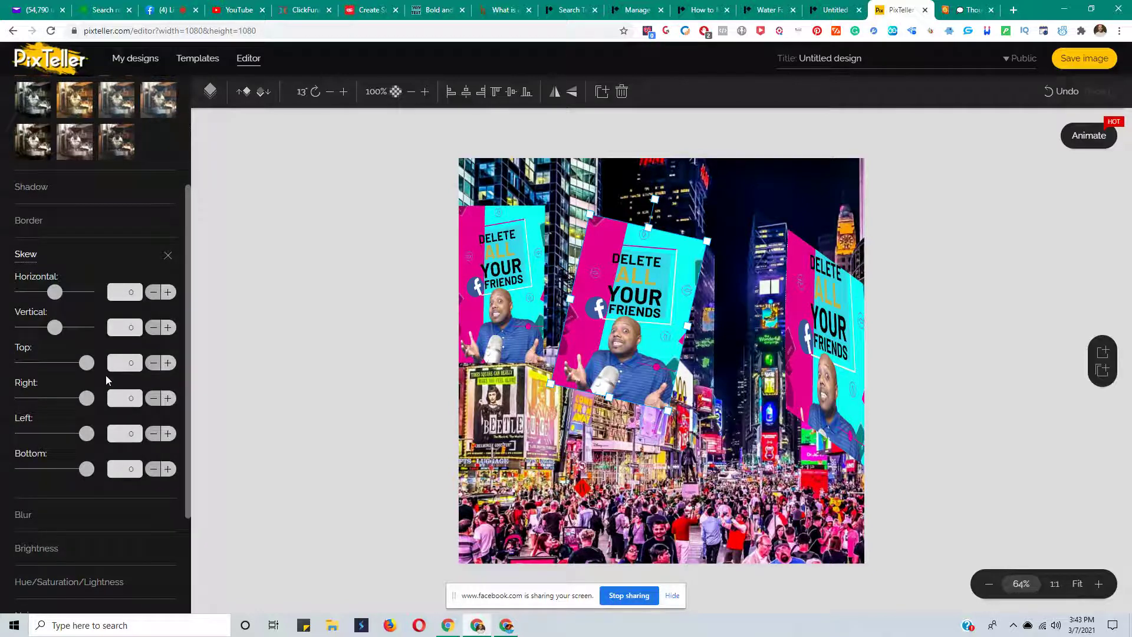
Stretch the unskewed billboard copy to about 455 × 345 px and move it to about X 308, Y 296
click(625, 354)
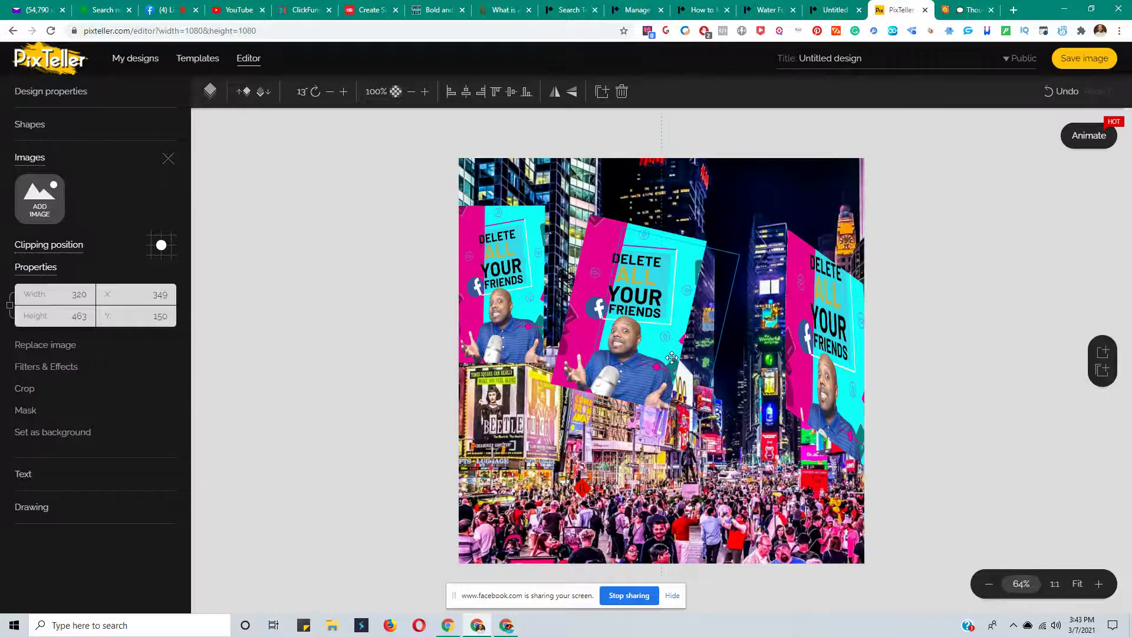
drag(671, 358, 704, 372)
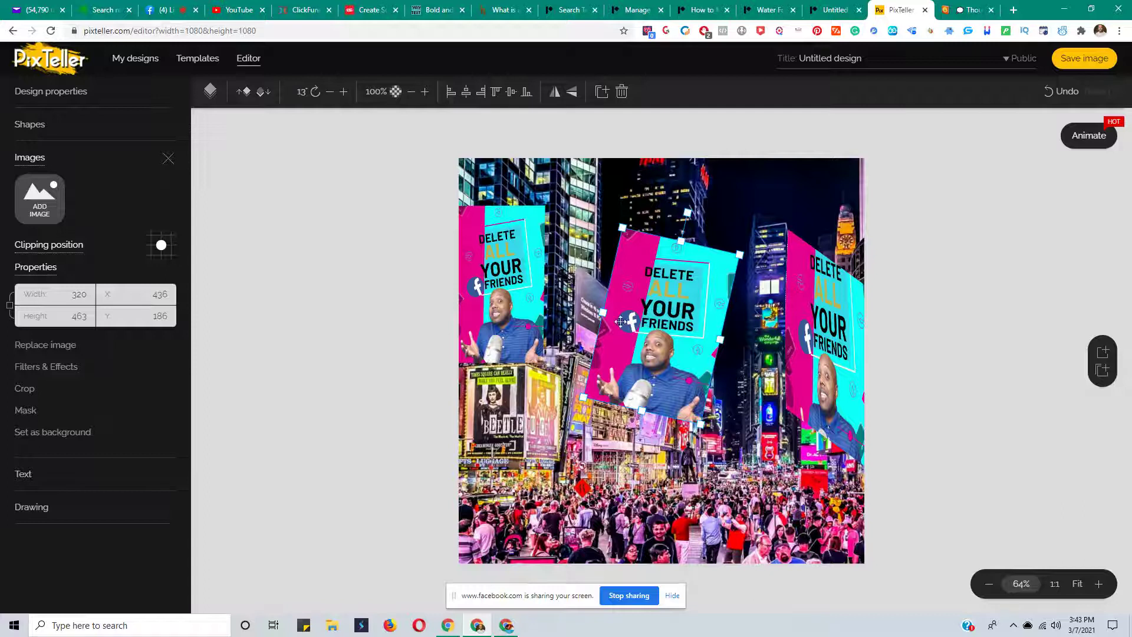
drag(602, 315, 587, 309)
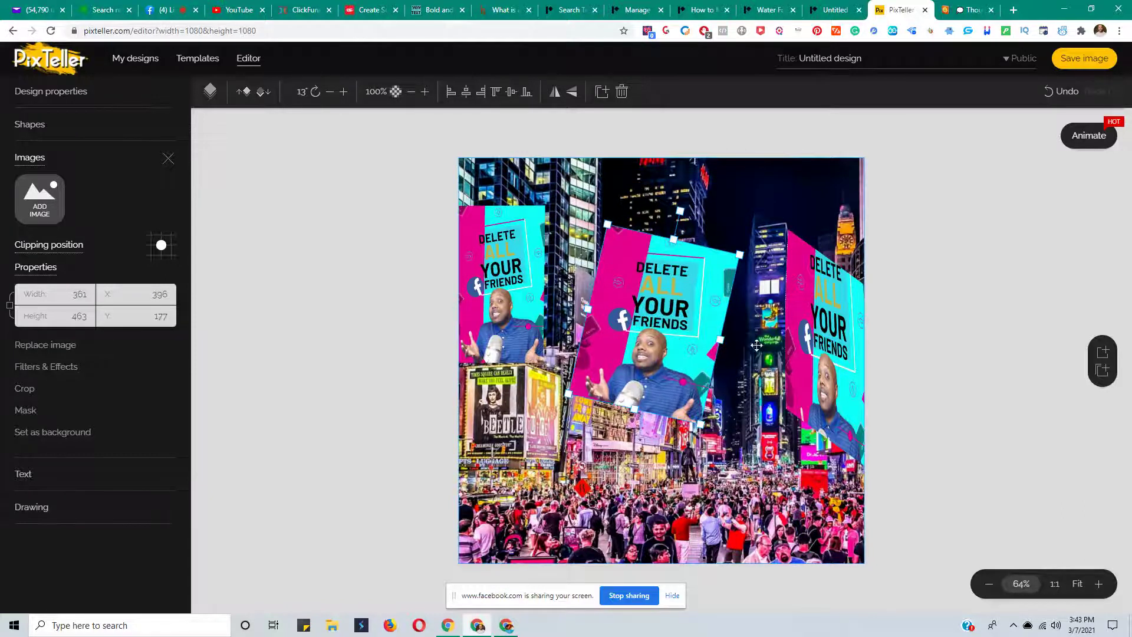
drag(724, 343, 758, 351)
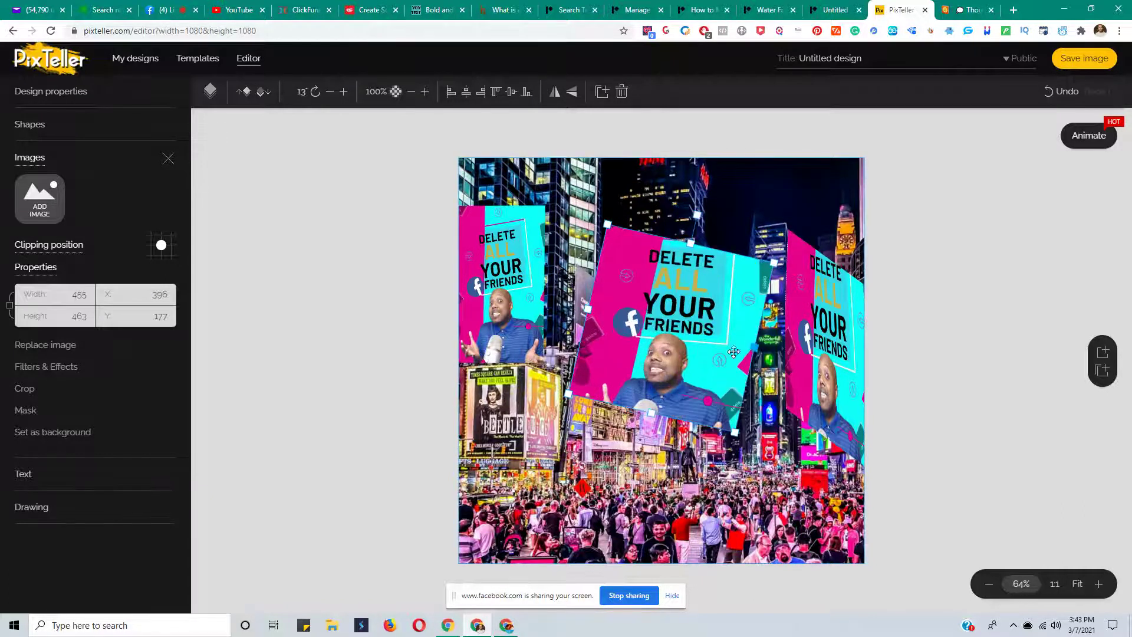
drag(651, 412, 662, 369)
drag(687, 291, 654, 336)
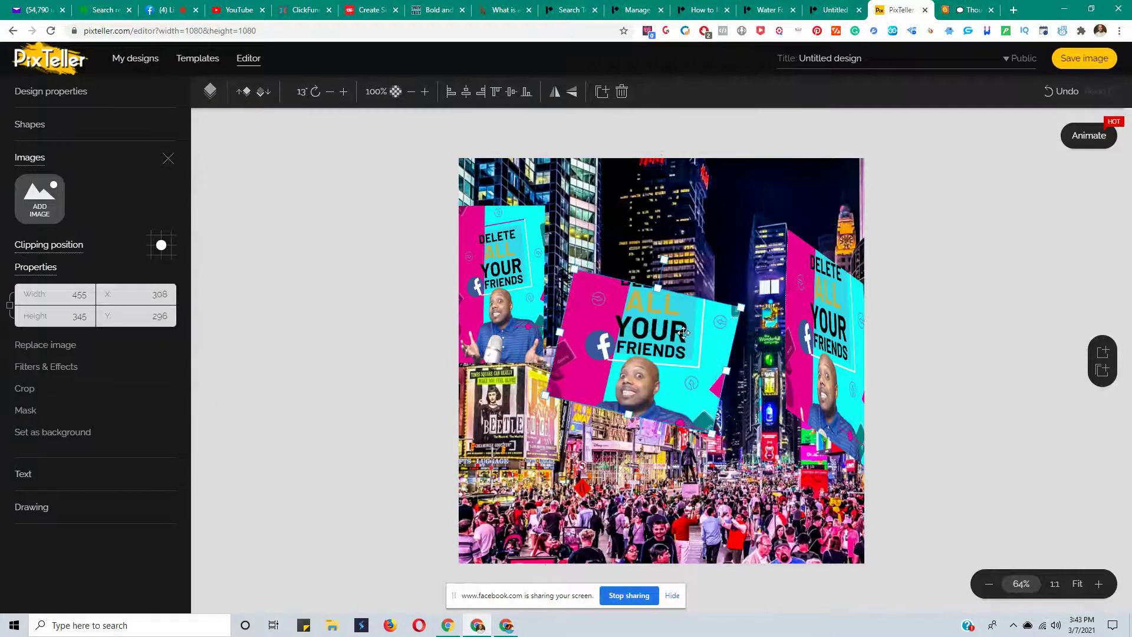
Resize the middle billboard copy to about 349 × 331 px and position it at about X 327, Y 190
drag(658, 288, 664, 256)
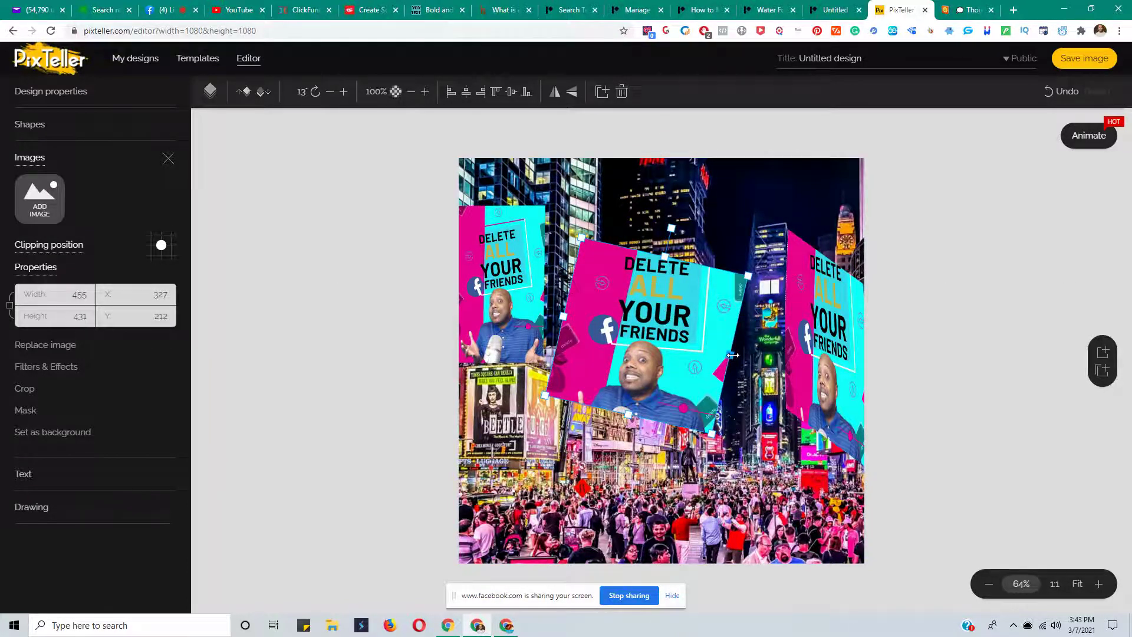
drag(710, 429, 689, 399)
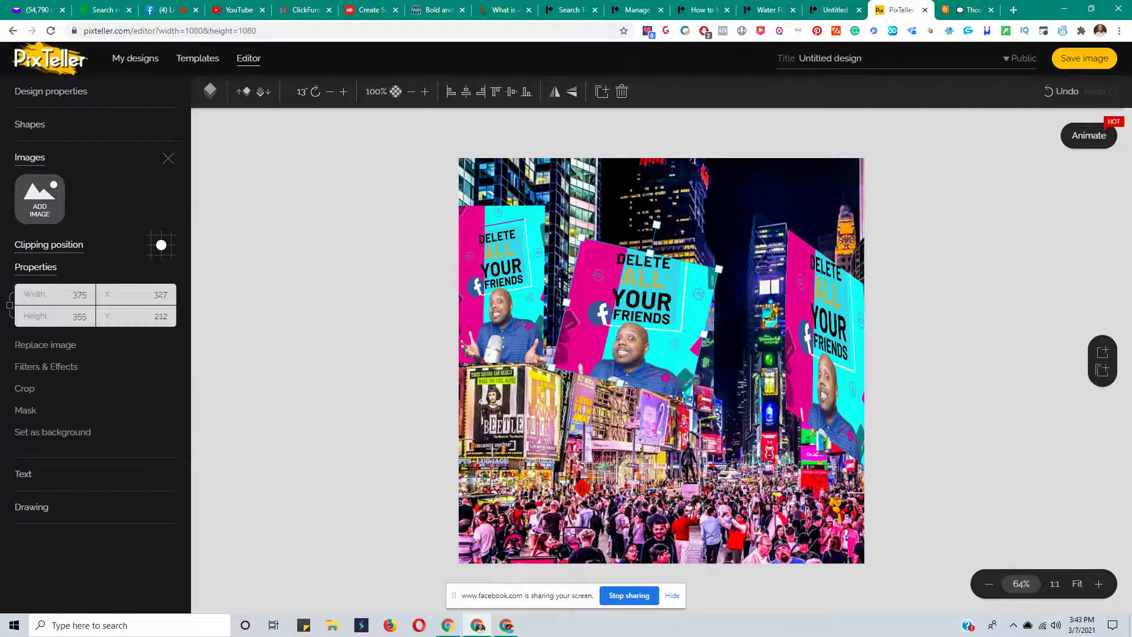
drag(666, 326, 666, 316)
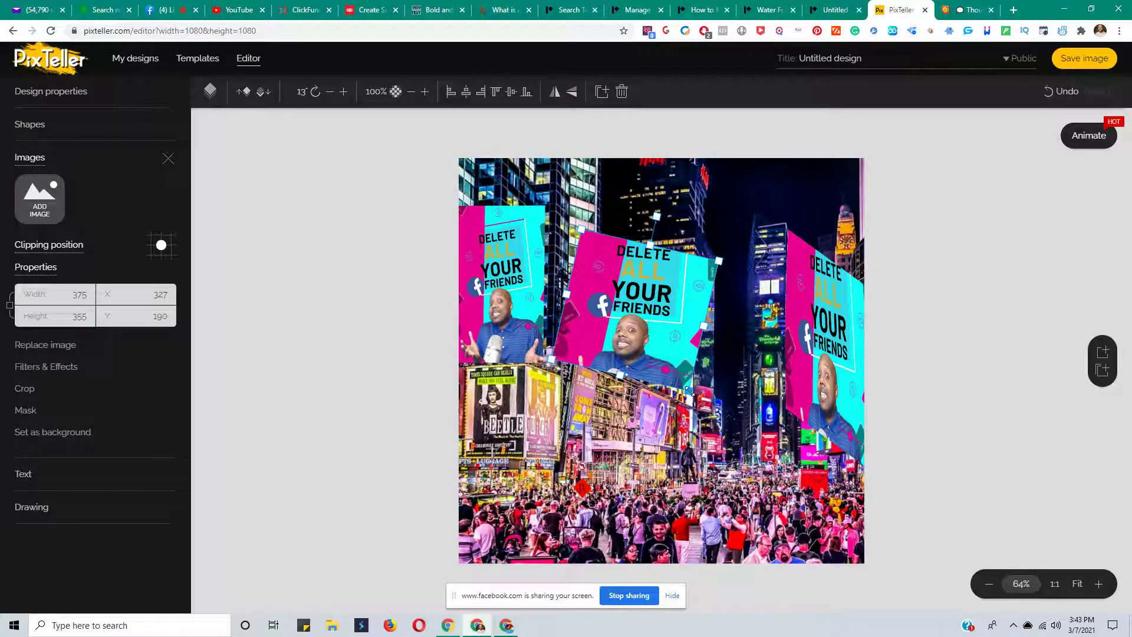
drag(688, 389, 684, 386)
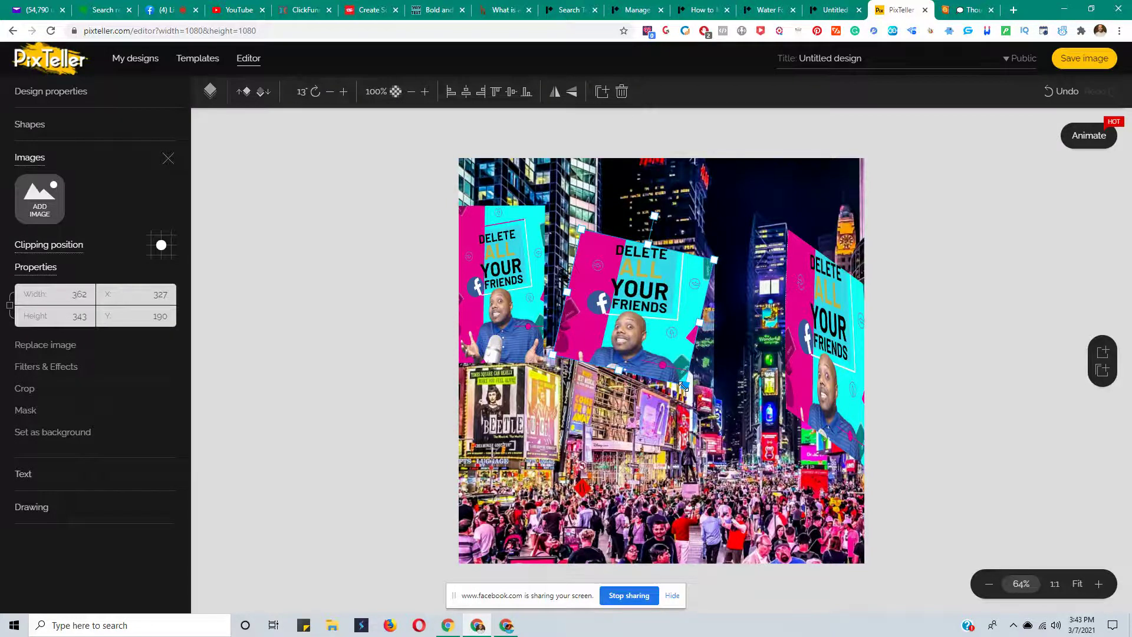
drag(683, 386, 678, 381)
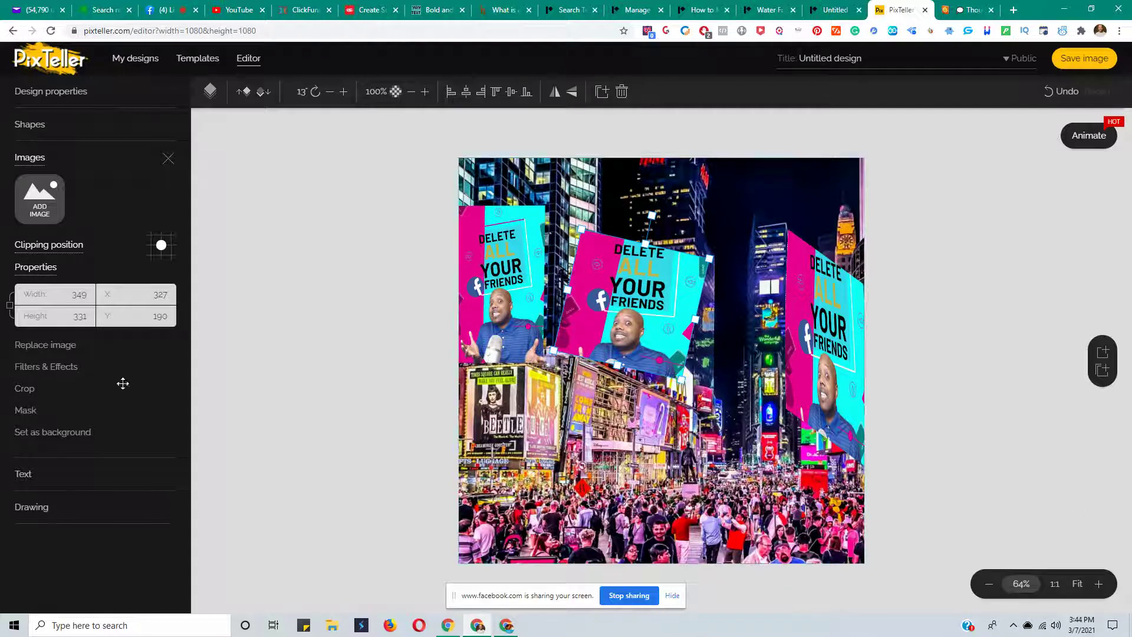
Set the middle billboard copy's horizontal skew to 16
click(64, 368)
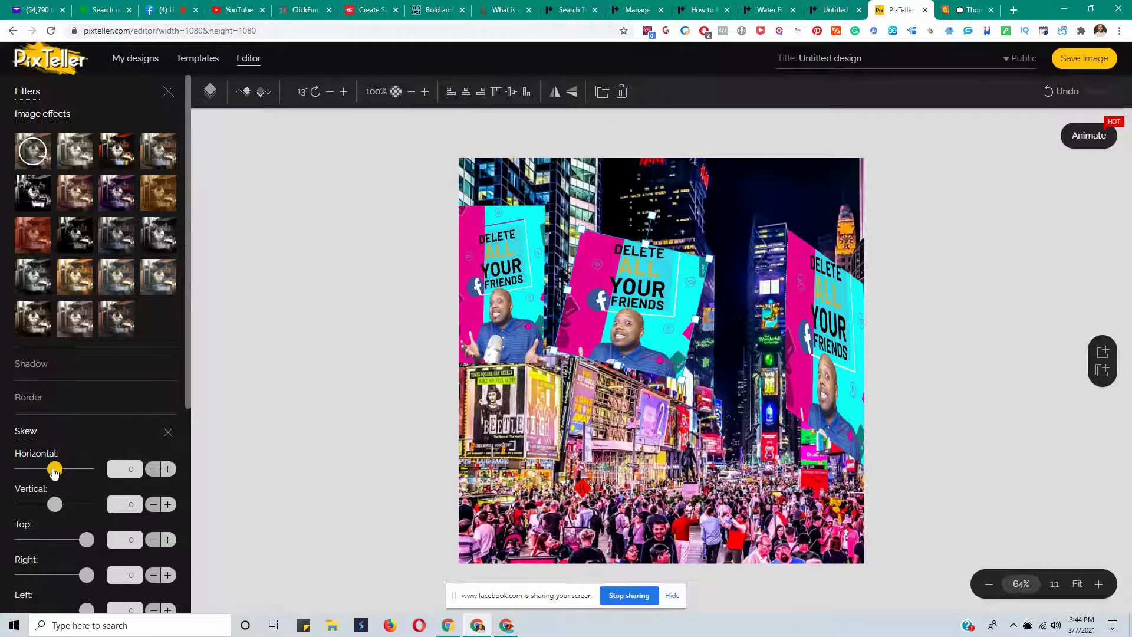
mouse_move(54, 470)
drag(53, 471, 61, 473)
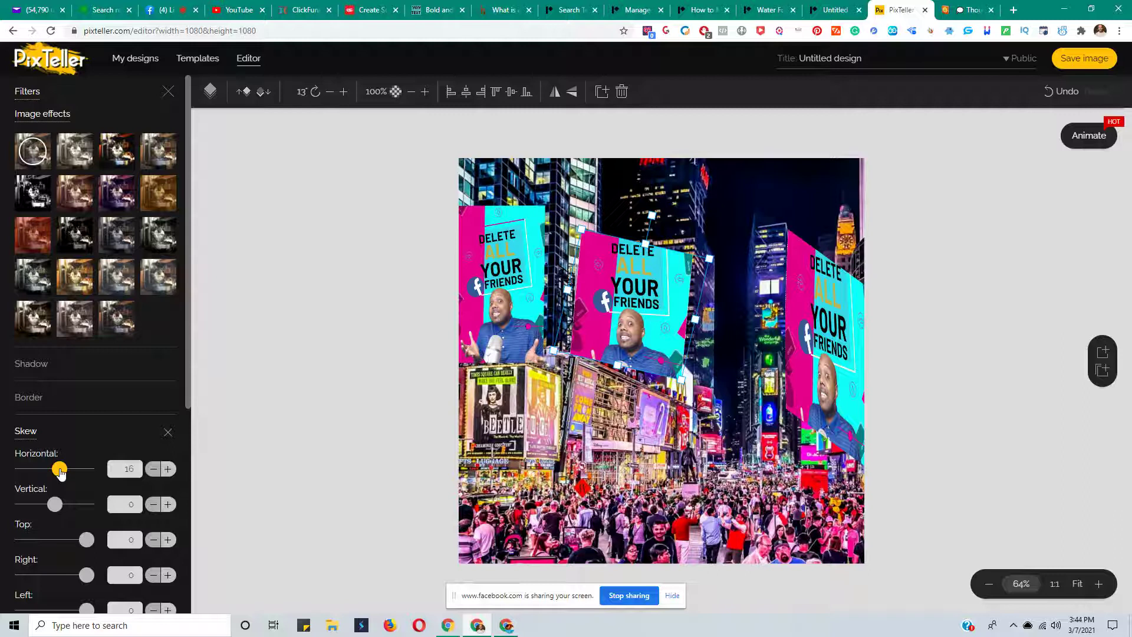
Rotate the middle billboard copy to about 7° and move it beside the left billboard at about X 240, Y 188
click(646, 302)
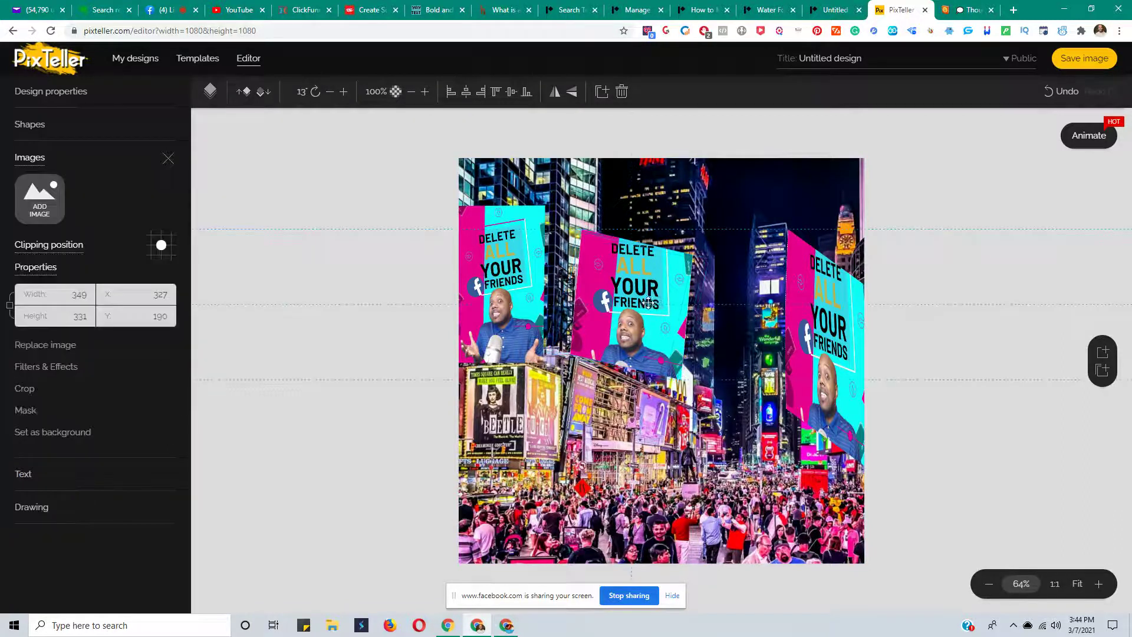
drag(646, 302, 629, 302)
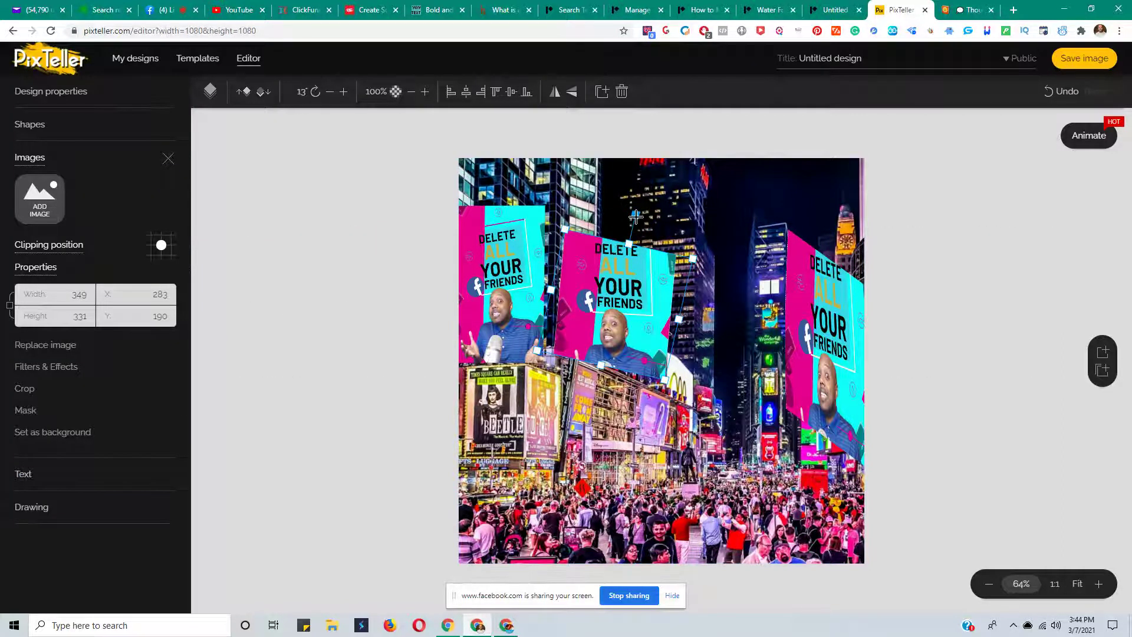
drag(626, 217, 617, 216)
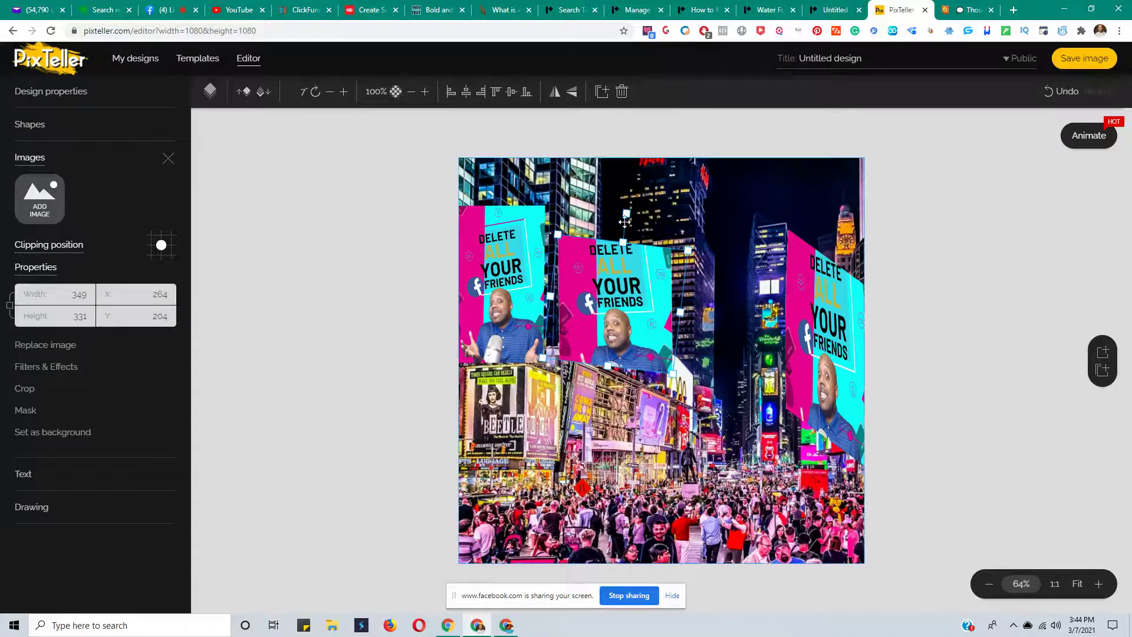
click(624, 277)
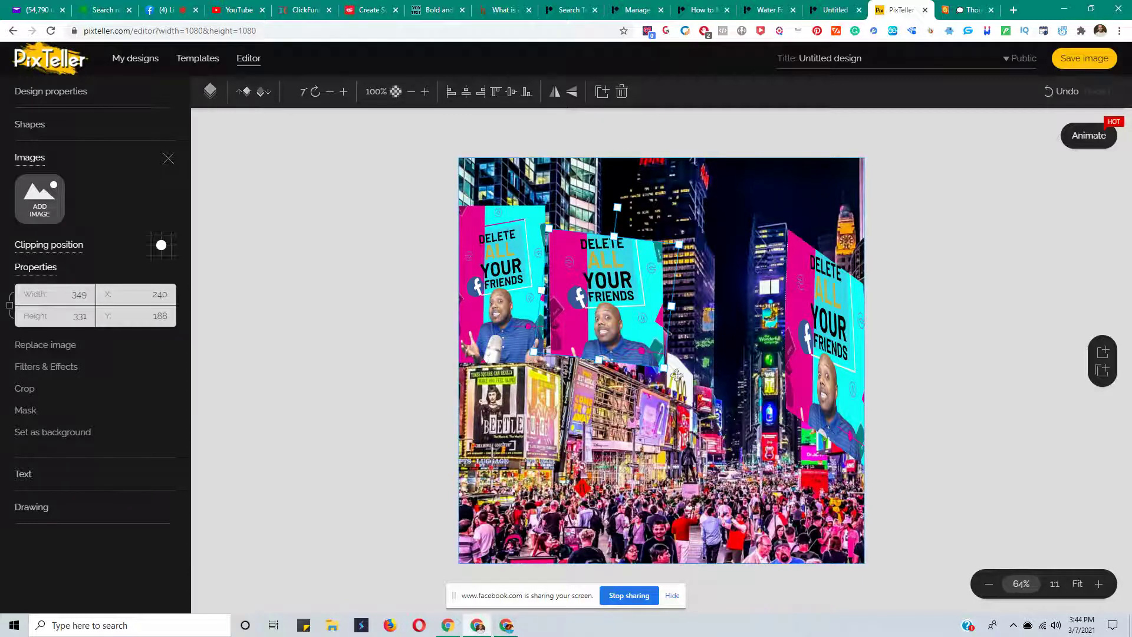
Shrink the copy to about 298 × 253 px and place it over the Beetlejuice billboards below the left image, at about X 0, Y 534
drag(665, 367, 639, 337)
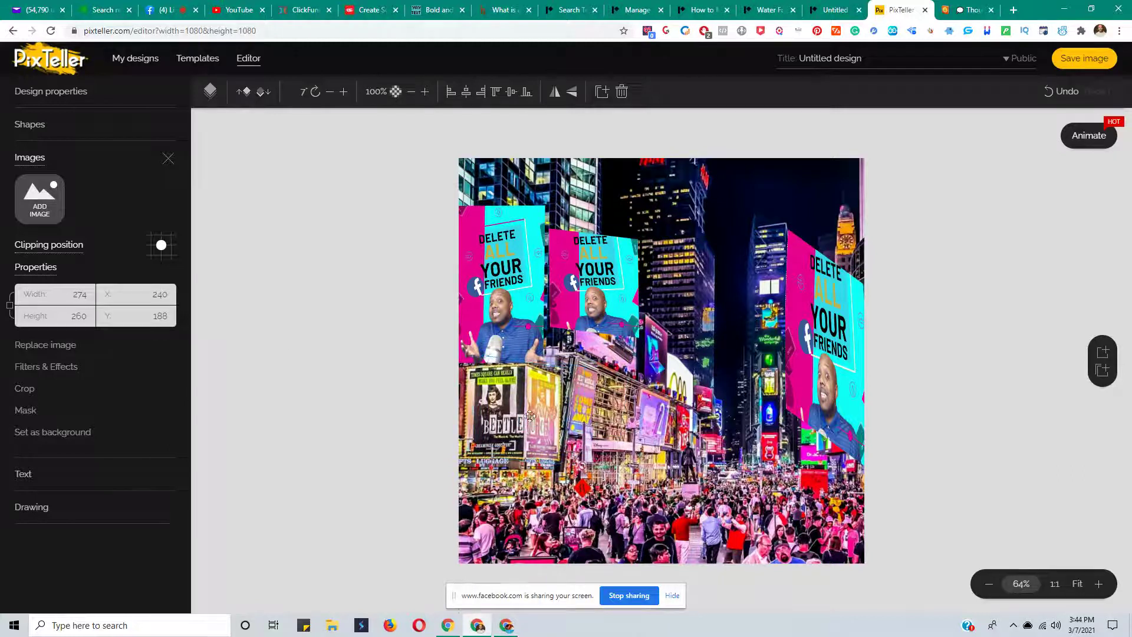
drag(523, 416, 523, 367)
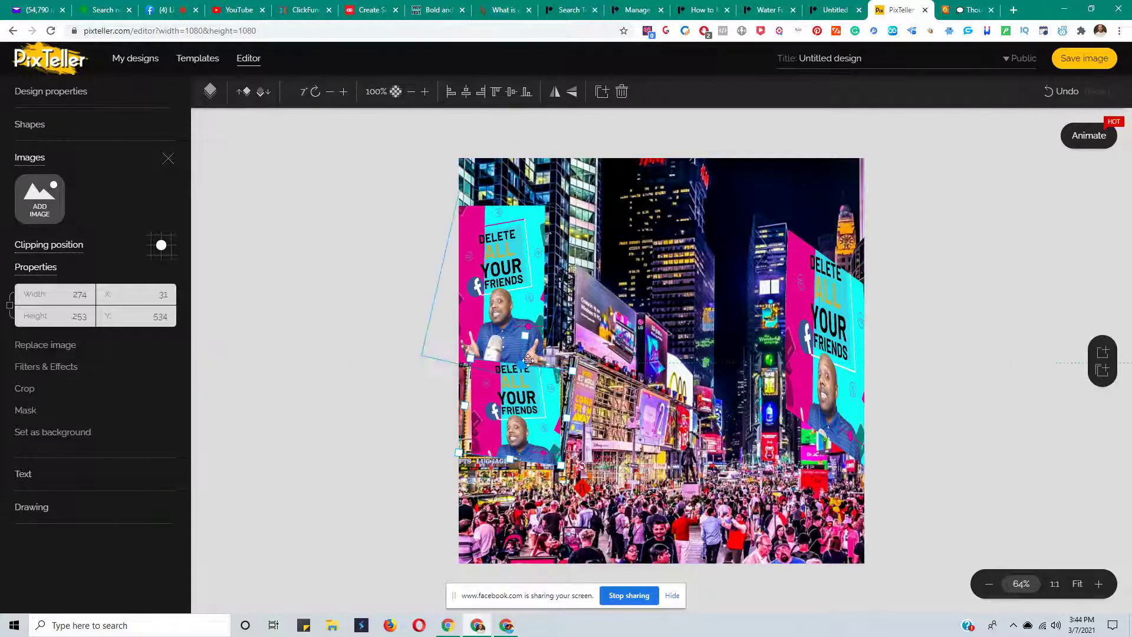
drag(511, 408, 495, 406)
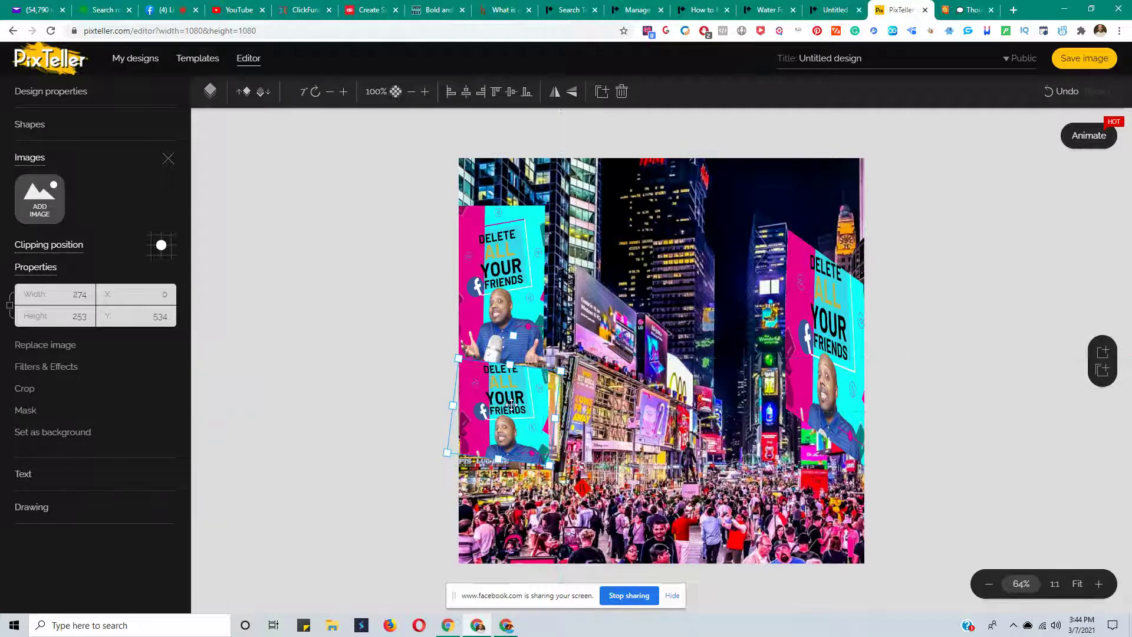
drag(555, 418, 564, 418)
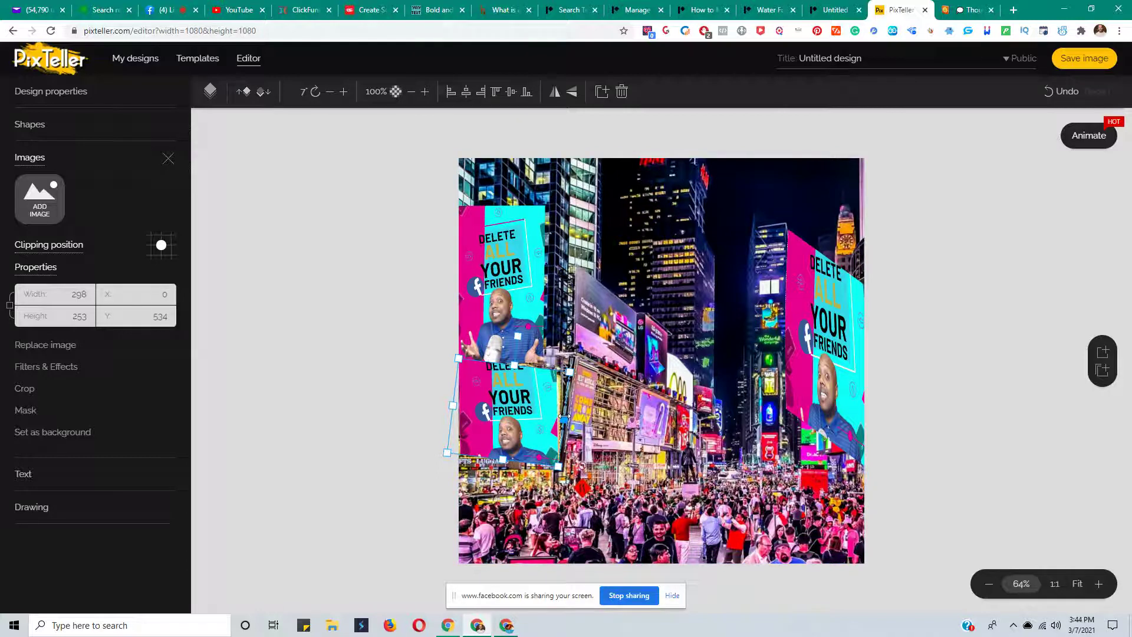
Enlarge the lower-left billboard copy to about 314 × 304 px and place it at about X -9, Y 522
drag(563, 417, 570, 419)
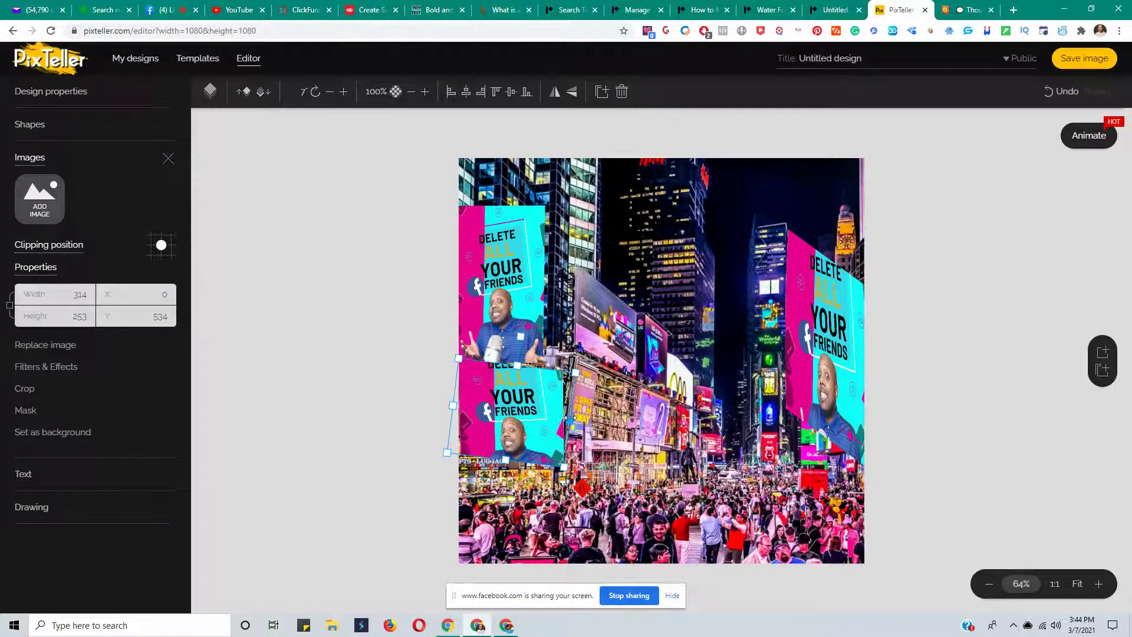
drag(506, 459, 506, 466)
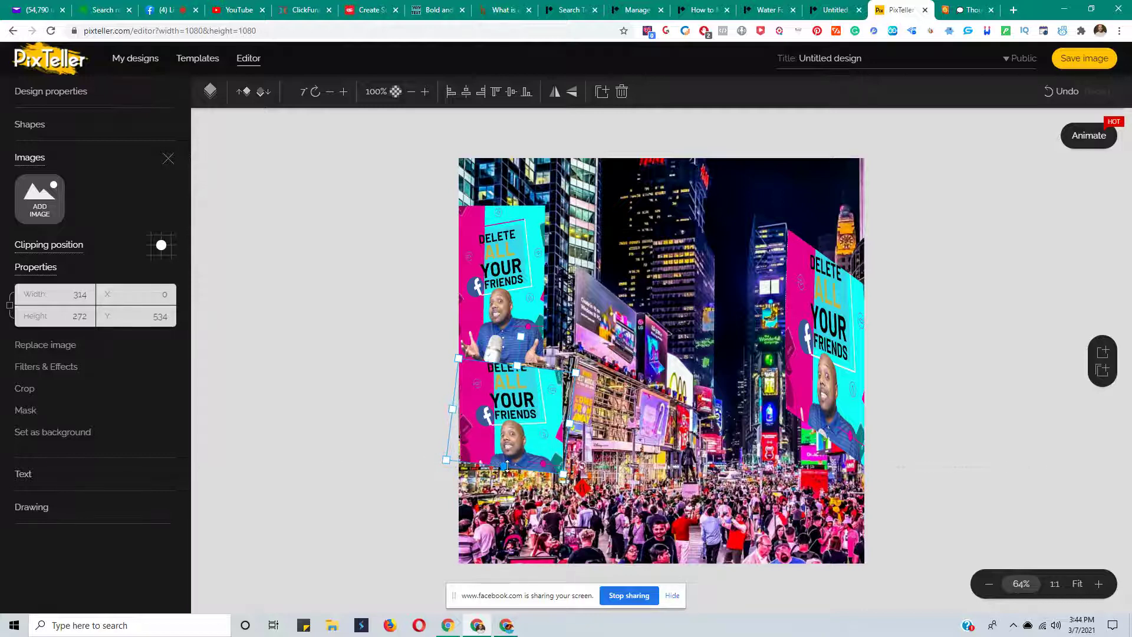
drag(519, 365, 518, 354)
click(507, 396)
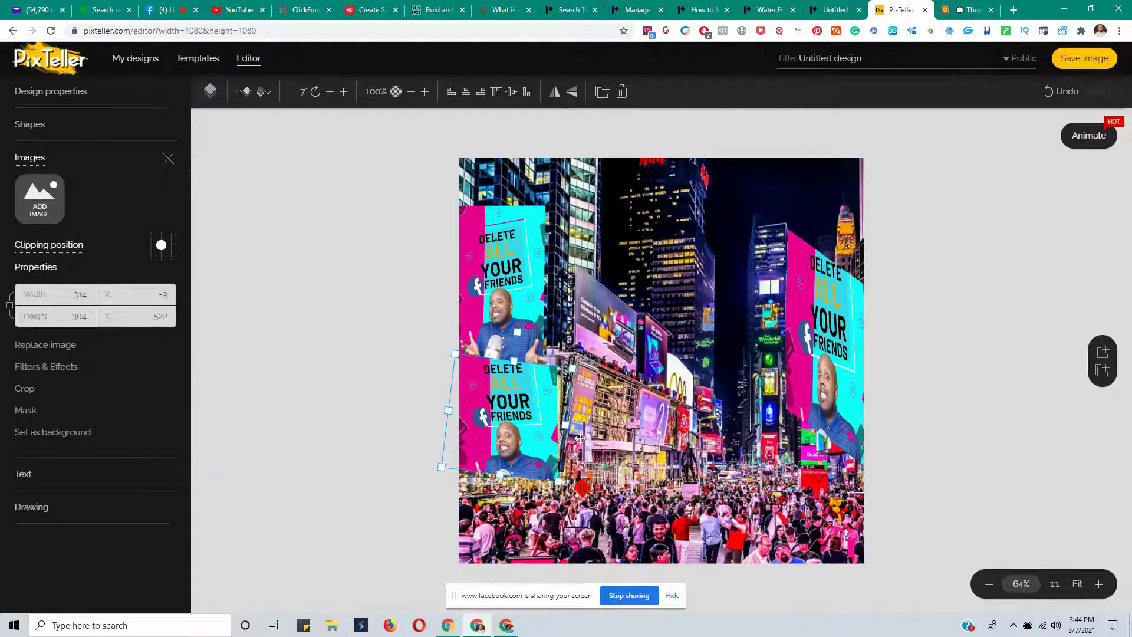
click(979, 289)
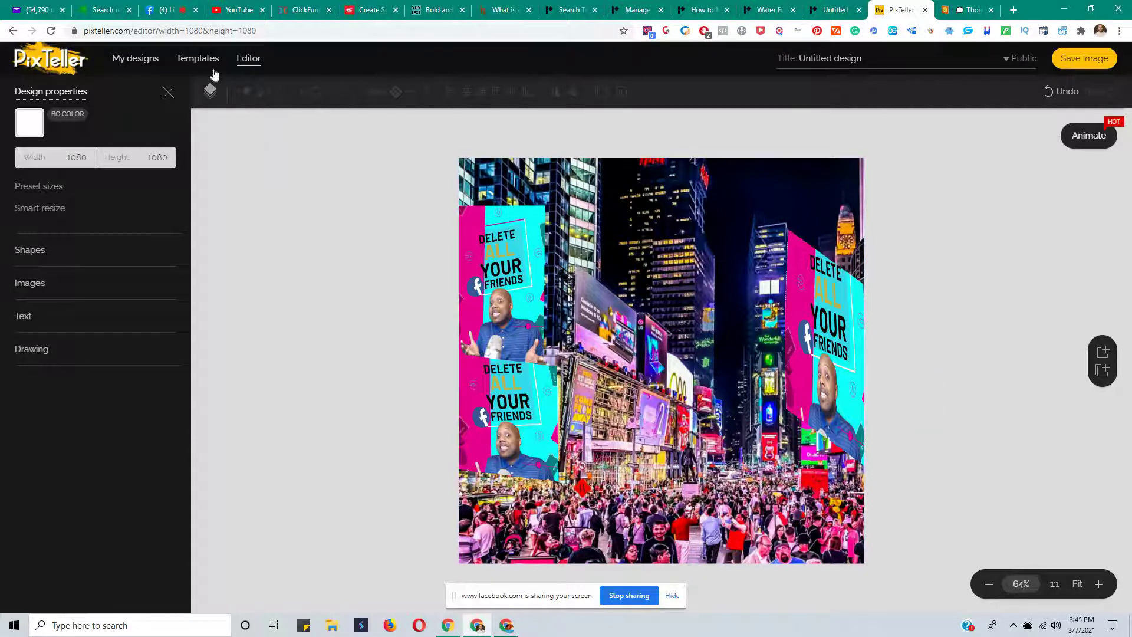
Switch to the Facebook live video page and add the line "Use Various Softwares To......" below "Watch Me" in the post description
click(168, 11)
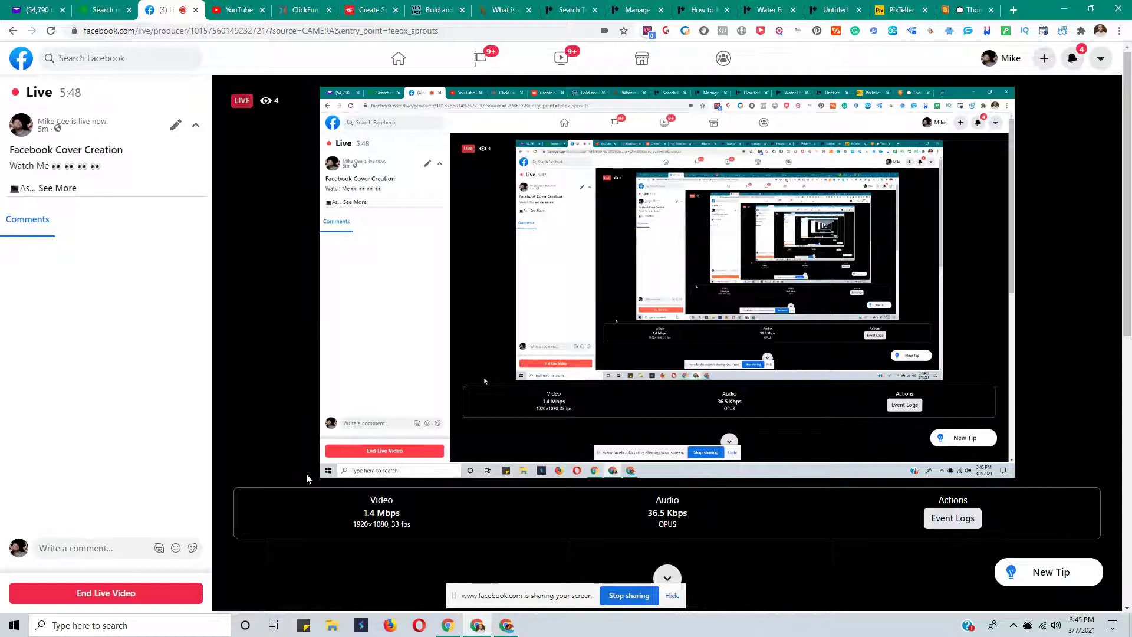
click(91, 548)
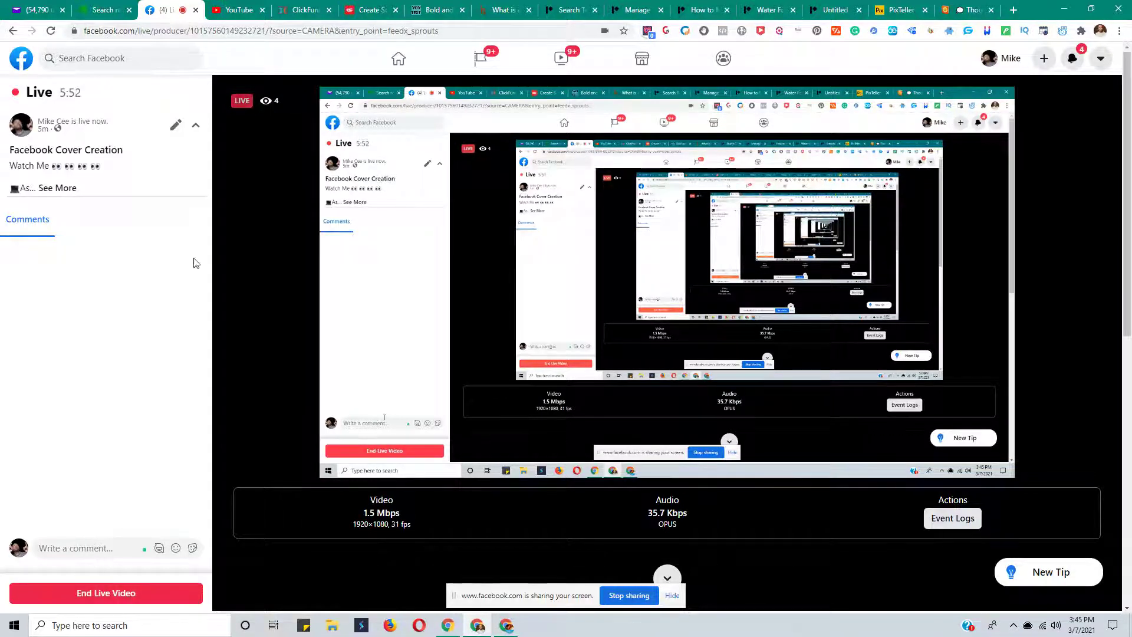
click(176, 126)
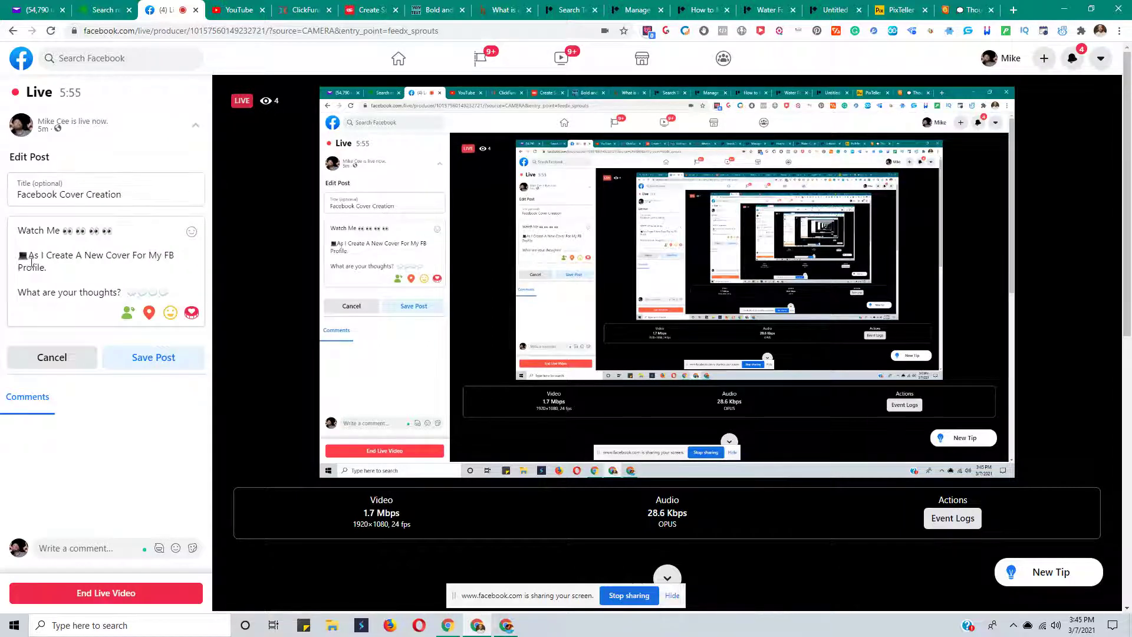
click(125, 230)
key(Return)
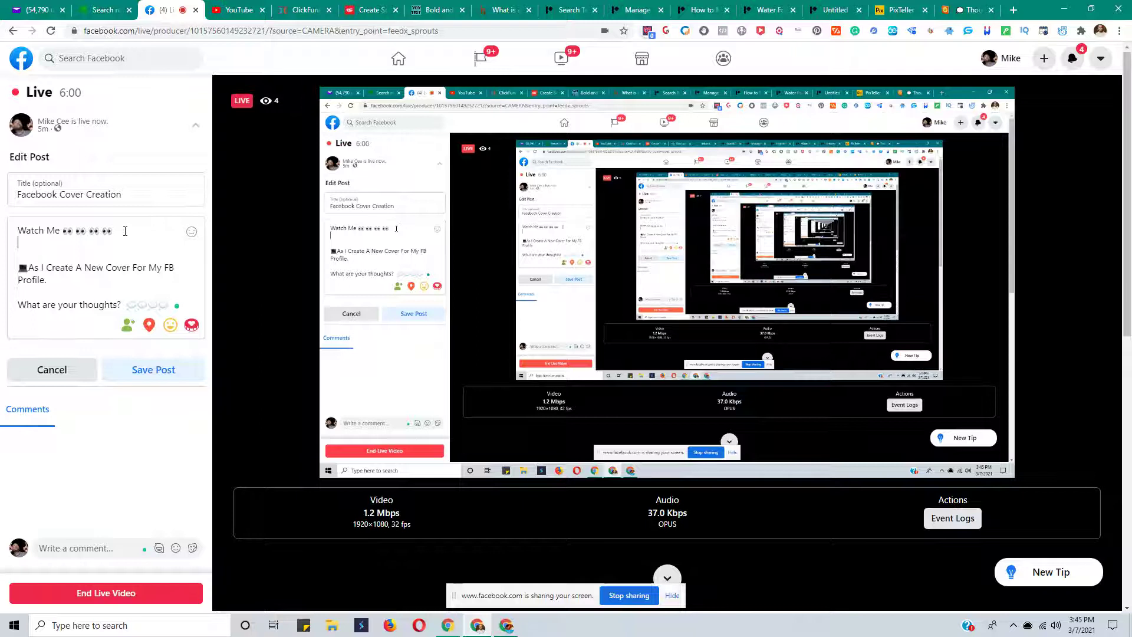
key(Return)
text(Use Various Softwares T)
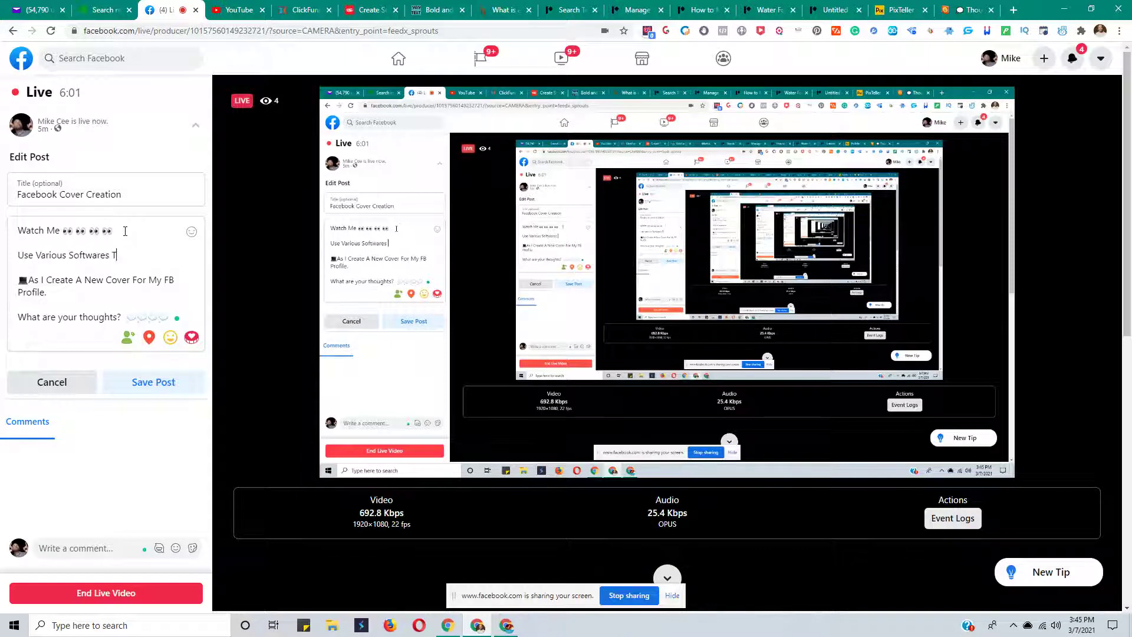
text(o......)
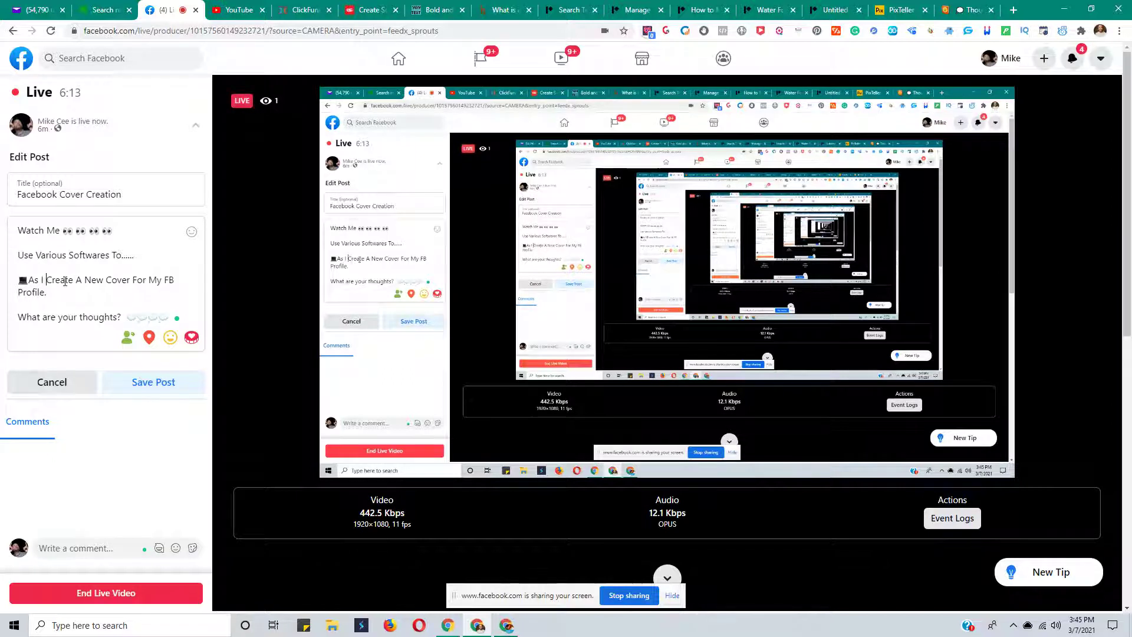
Remove "As I" from the description line so that it starts with "Create A New Cover For My FB Profile."
key(BackSpace)
key(BackSpace)
key(BackSpace)
key(BackSpace)
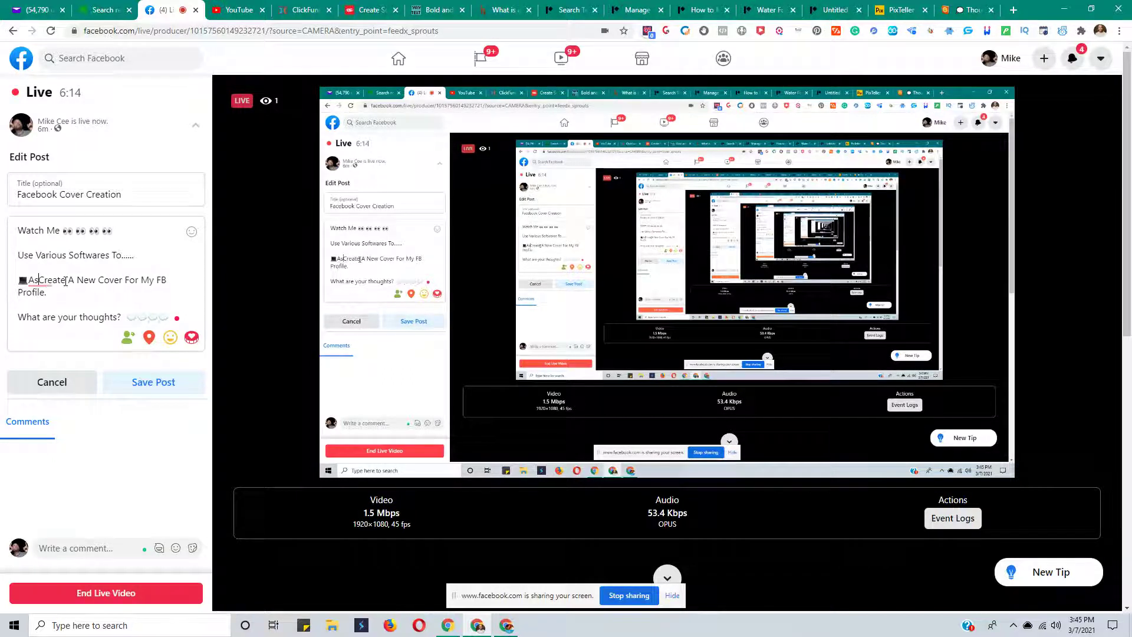
key(BackSpace)
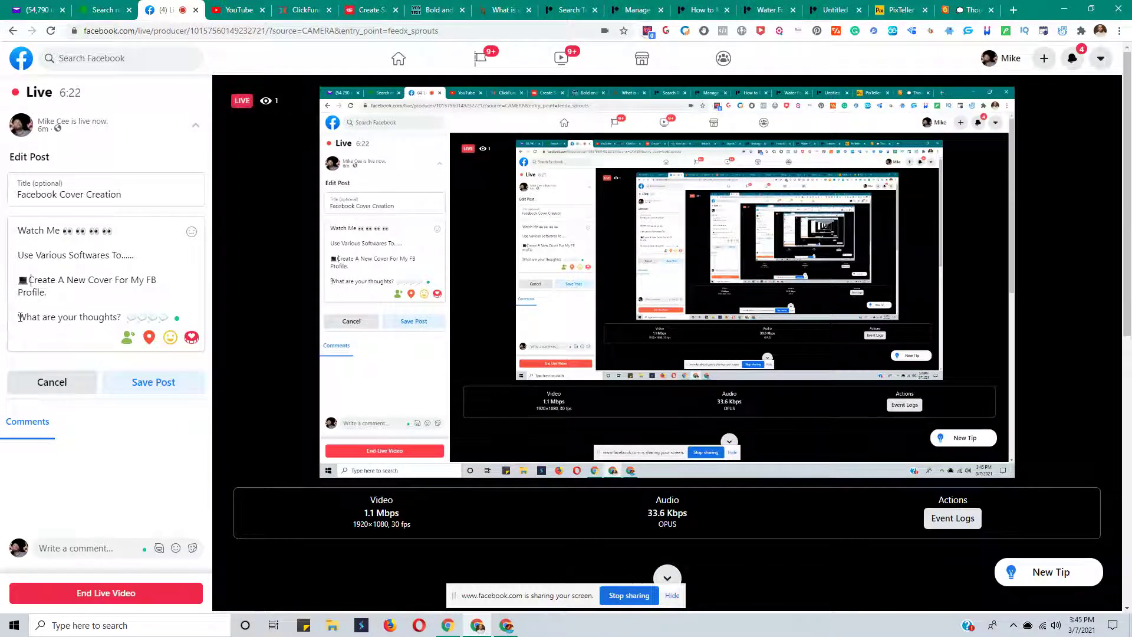
Add the line "....Questions....." below "What are your thoughts?" in the description, separated by a blank line
click(180, 317)
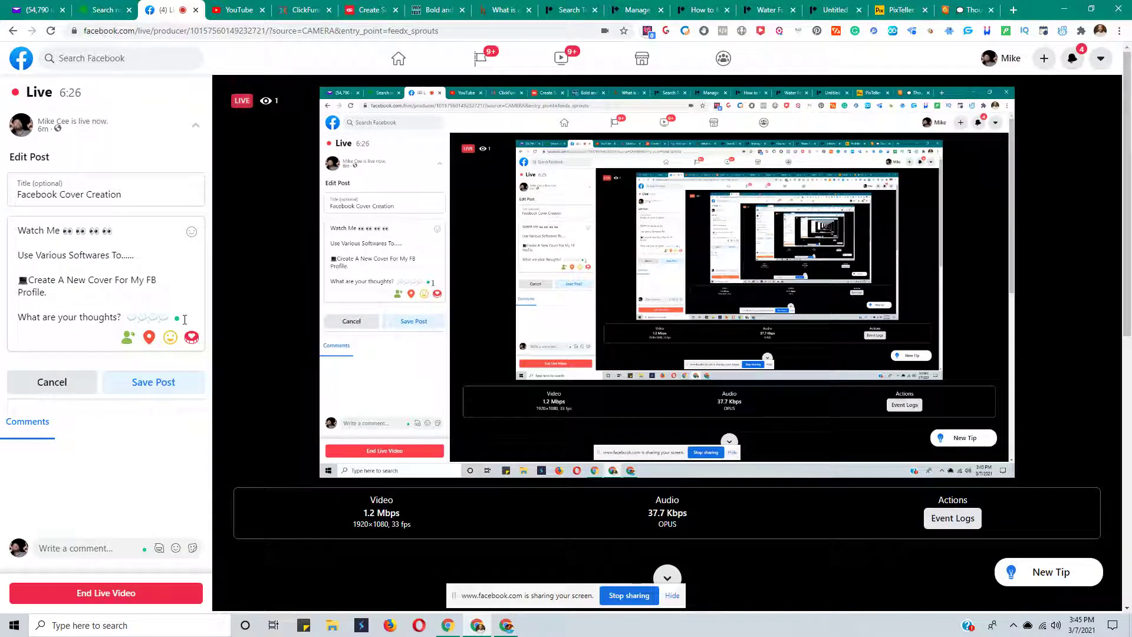
key(Return)
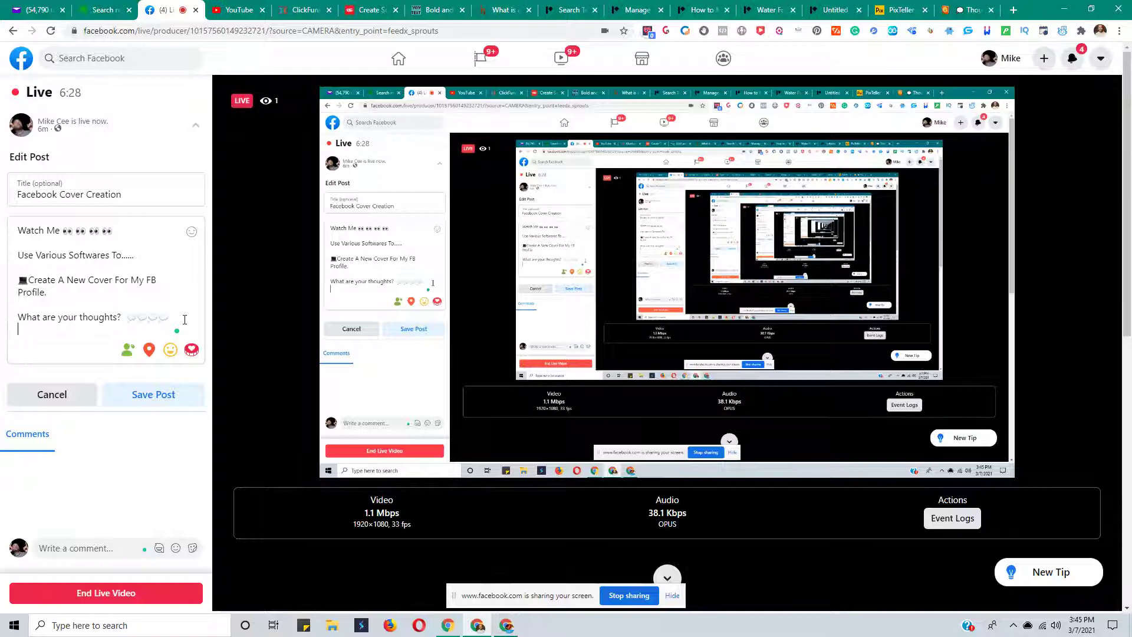
text(....Questions.....)
key(Return)
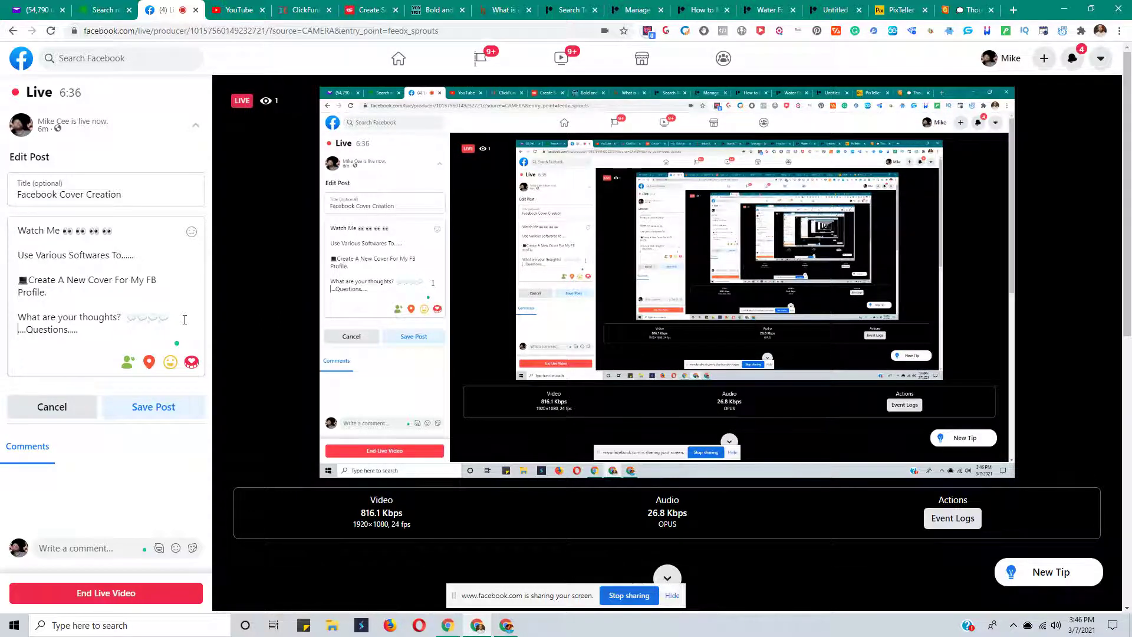
key(Up)
key(Return)
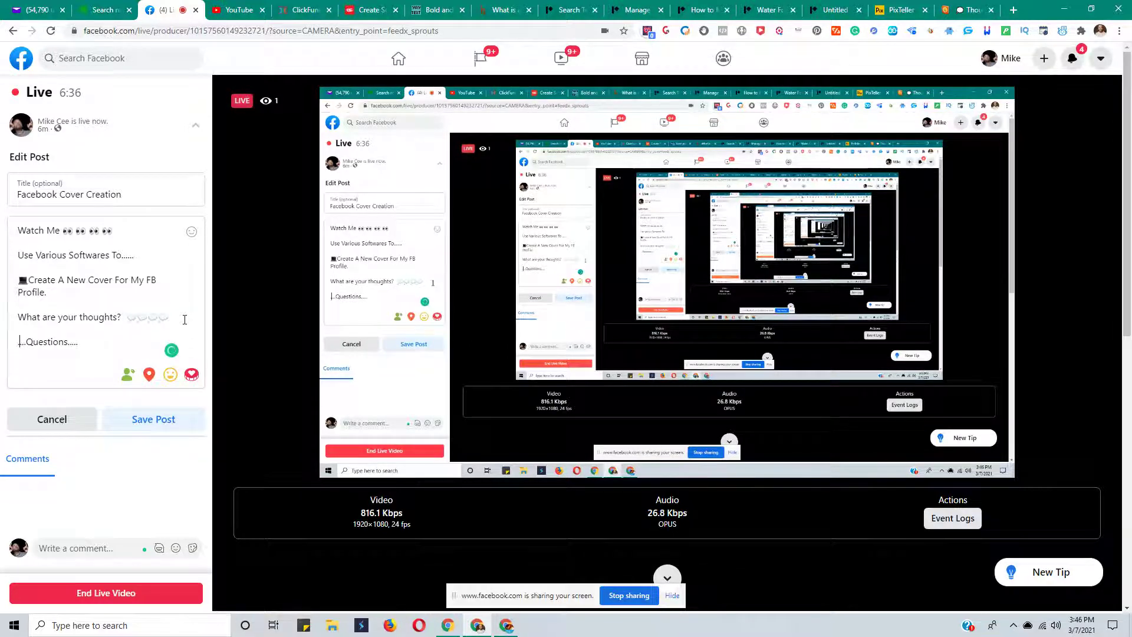
key(ctrl+Right)
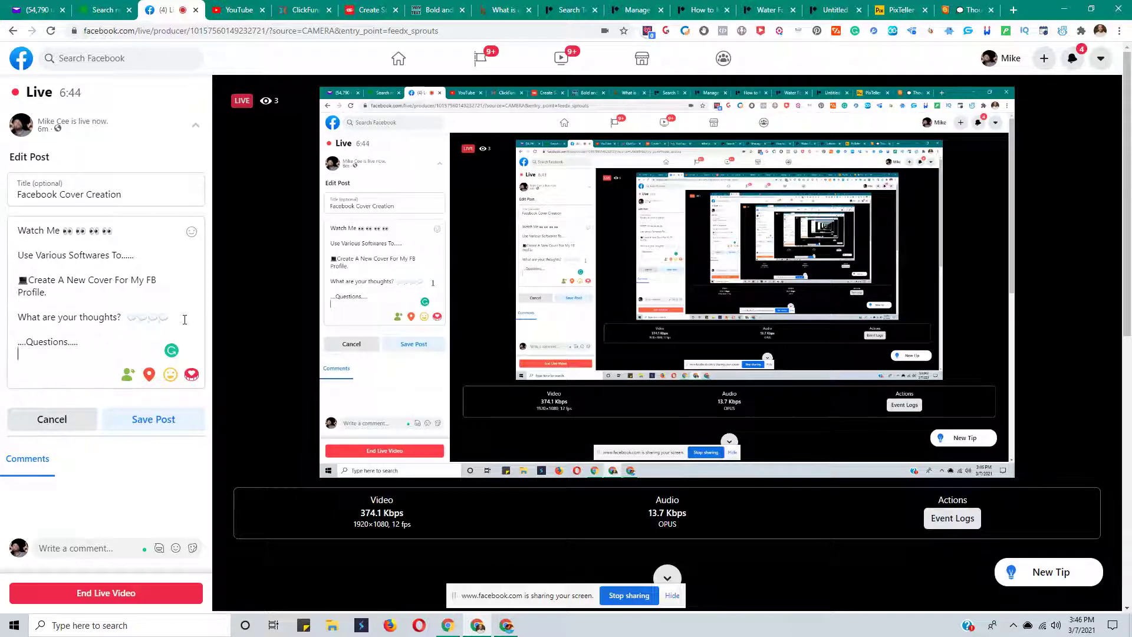
Add the line "...Concerns....." below the questions line in the post description
key(Return)
key(Return)
text(...)
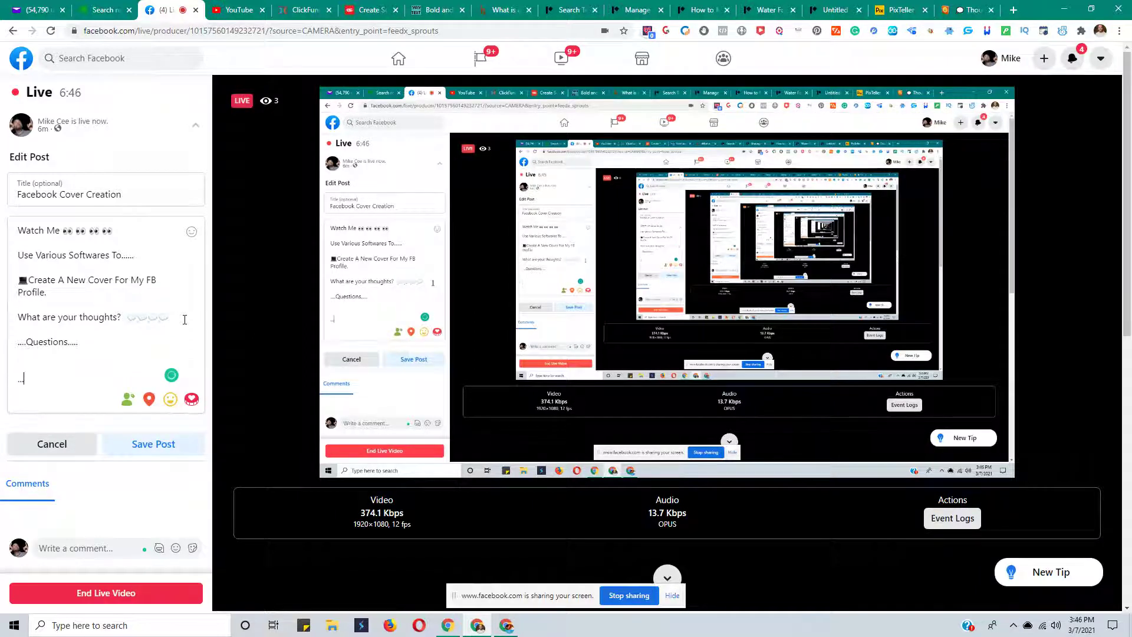
text(Concerns)
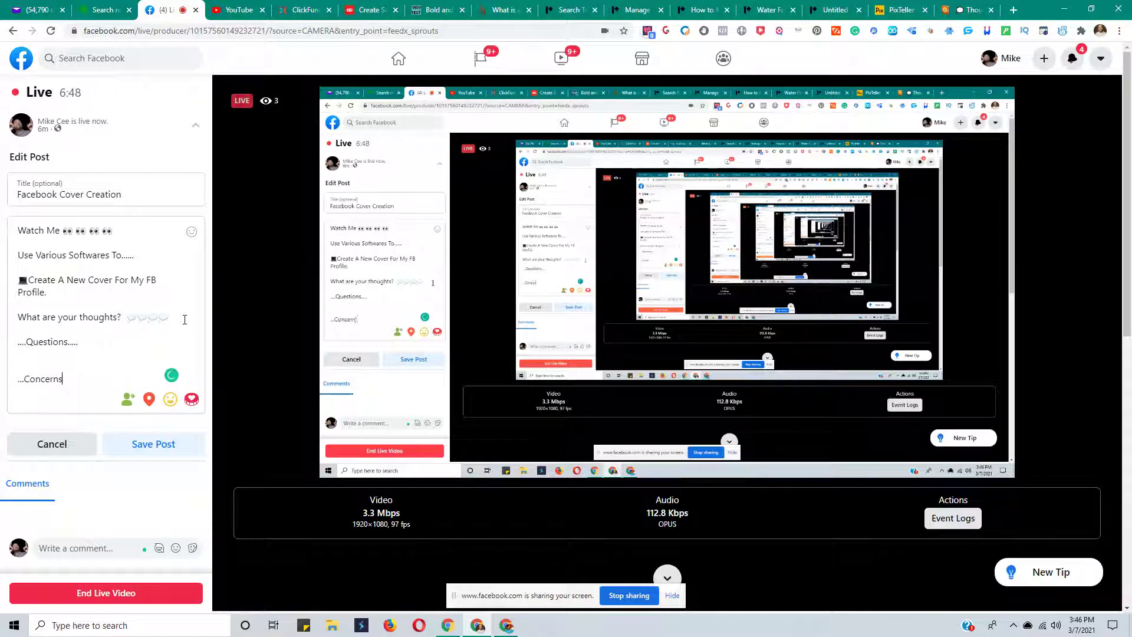
text(.....)
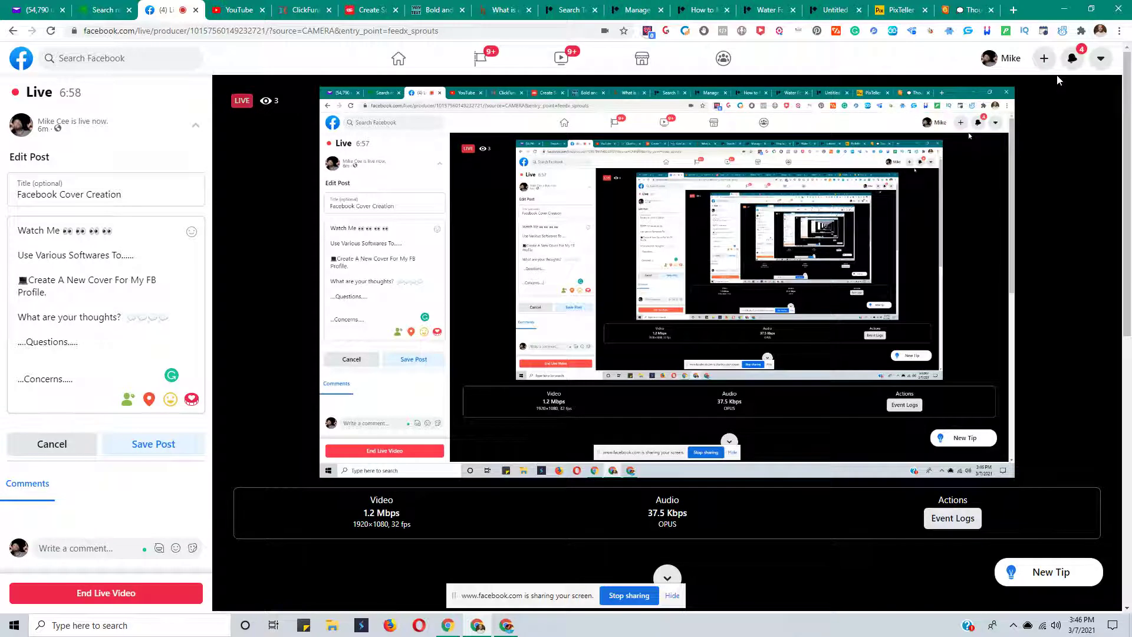
Back in PixTeller, duplicate the lower-left billboard copy and place it over the central billboards, about 296 px wide at X 328, Y 246
click(965, 11)
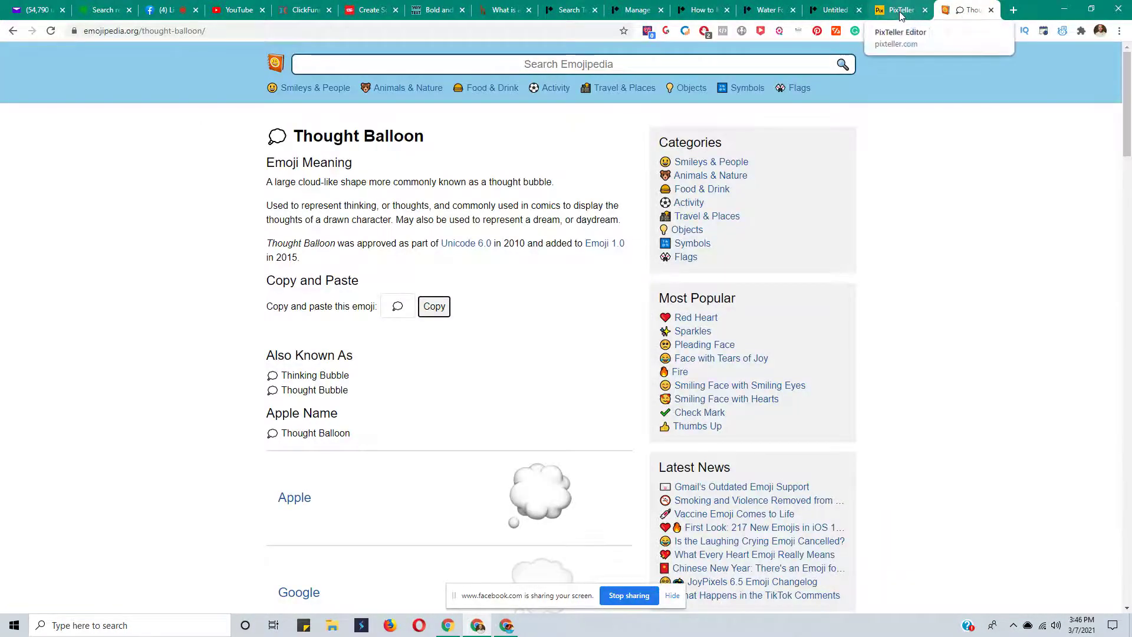
click(900, 13)
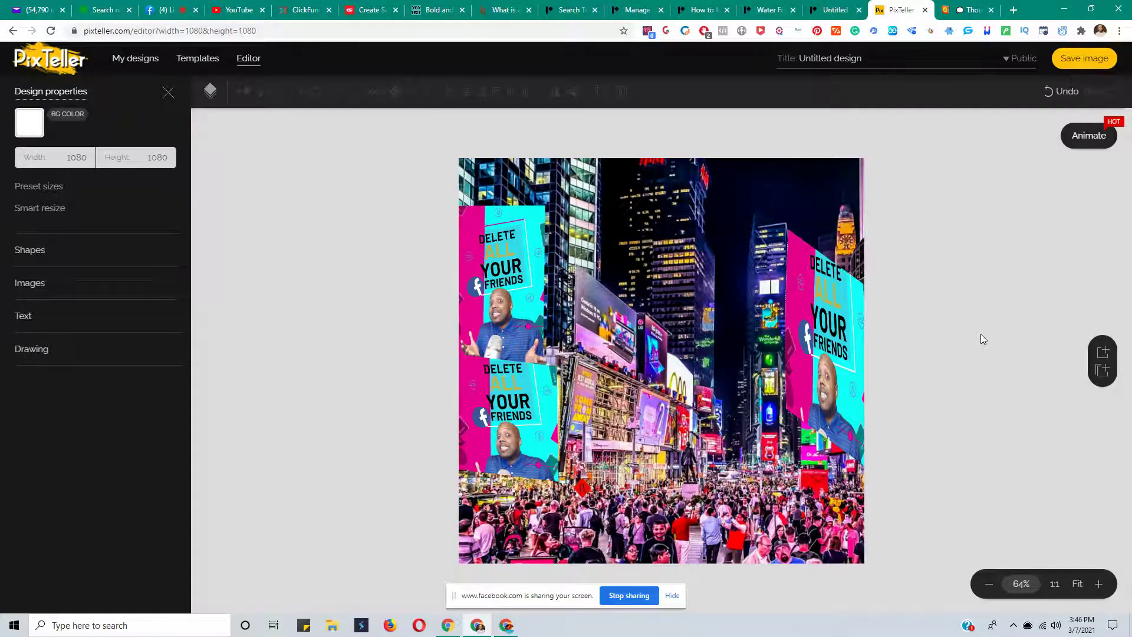
click(527, 411)
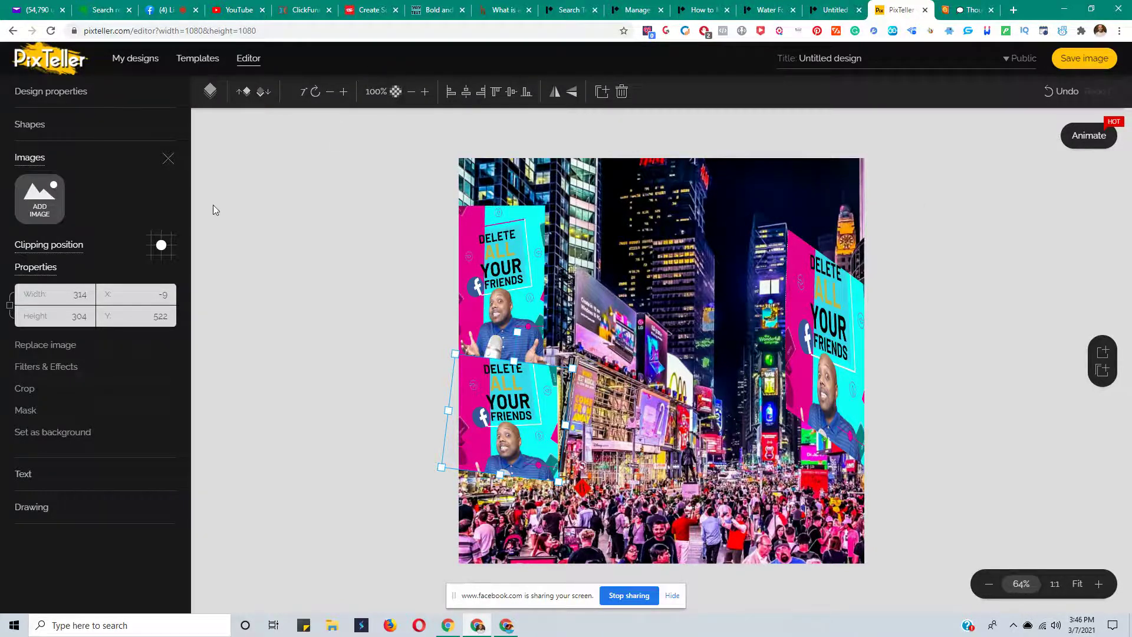
click(602, 92)
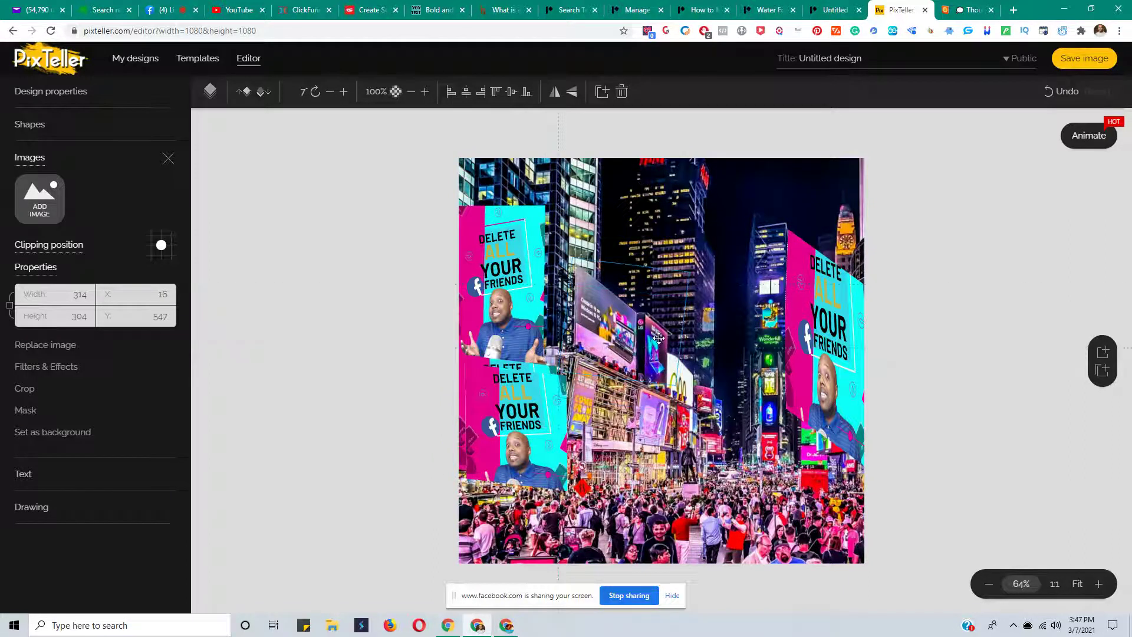
drag(671, 336, 683, 323)
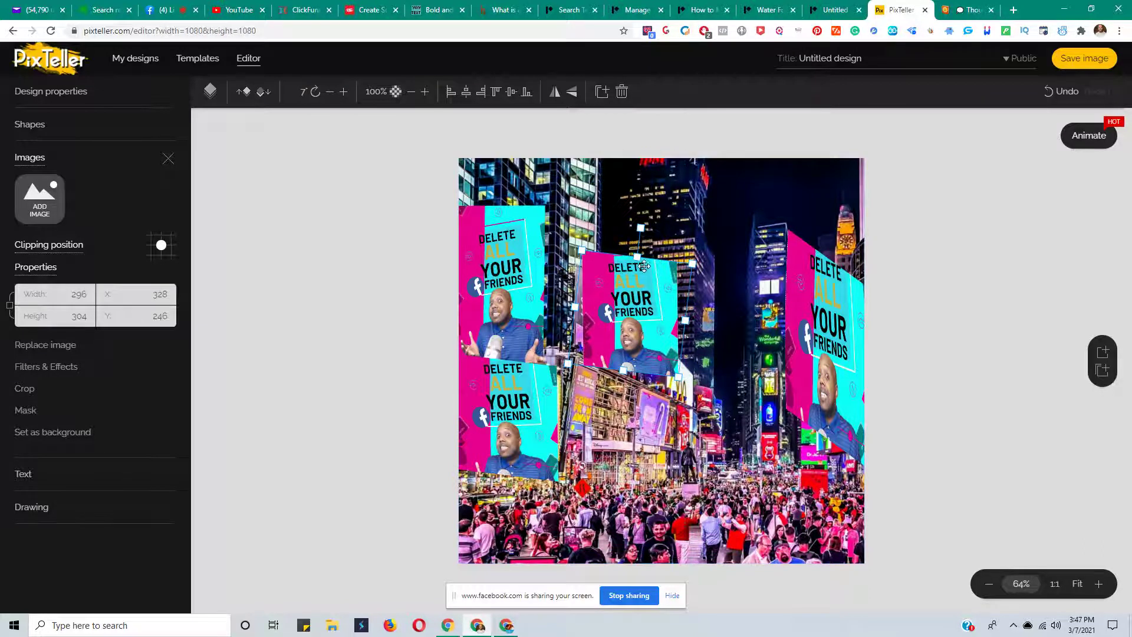
Shrink the new copy to about 238 × 239 px and fit it over the central billboard at about X 277, Y 292
drag(576, 308, 564, 307)
drag(638, 316, 628, 308)
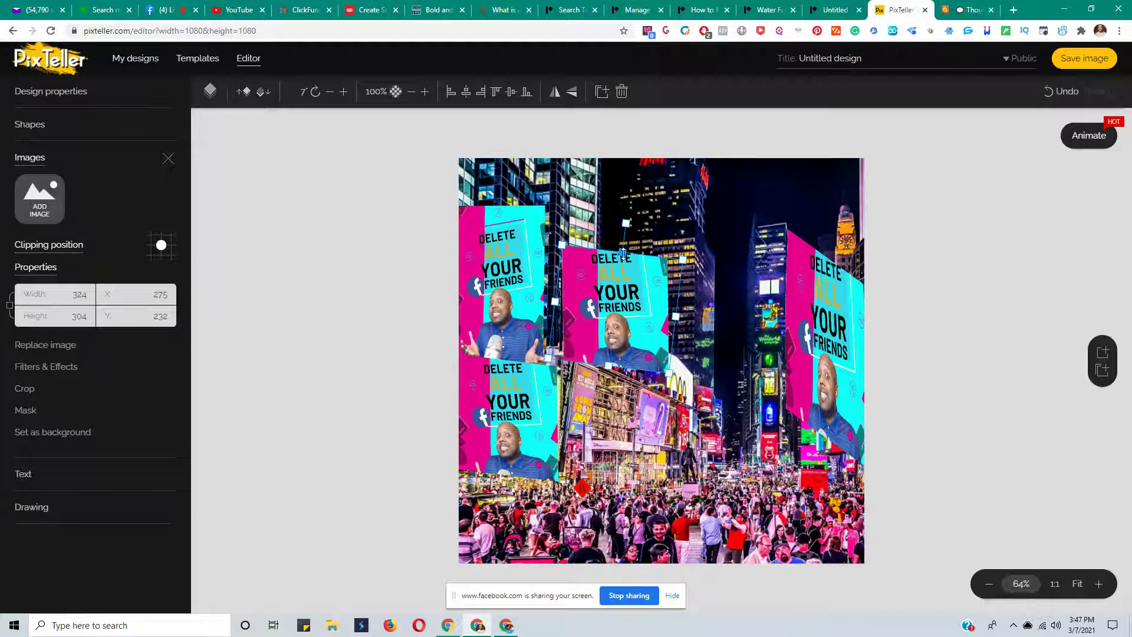
drag(663, 368, 624, 324)
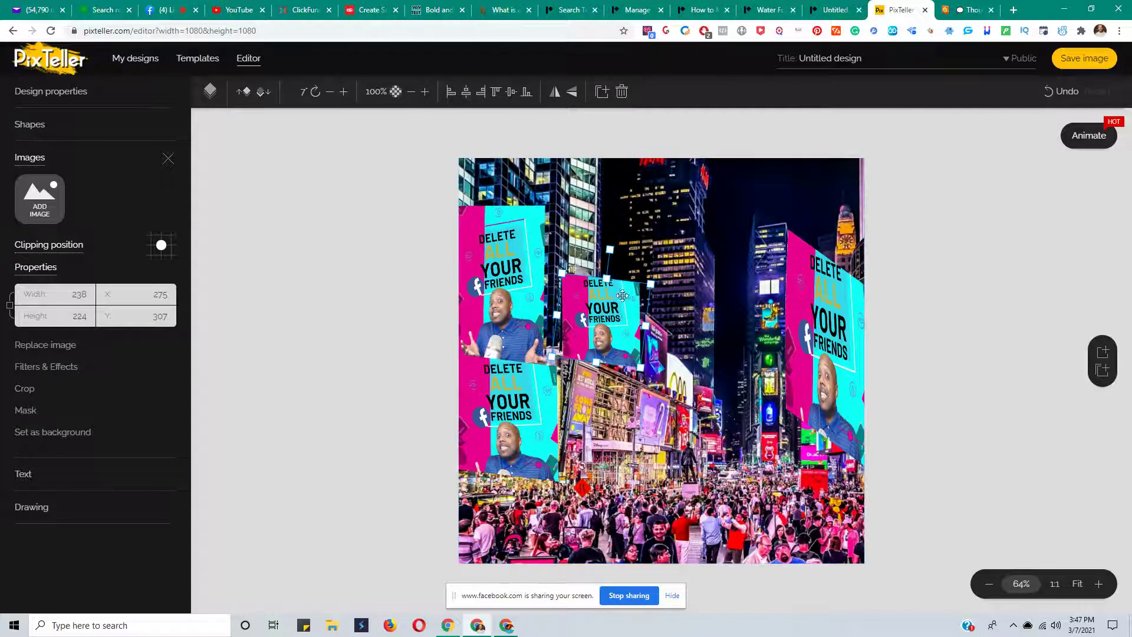
drag(607, 279, 608, 275)
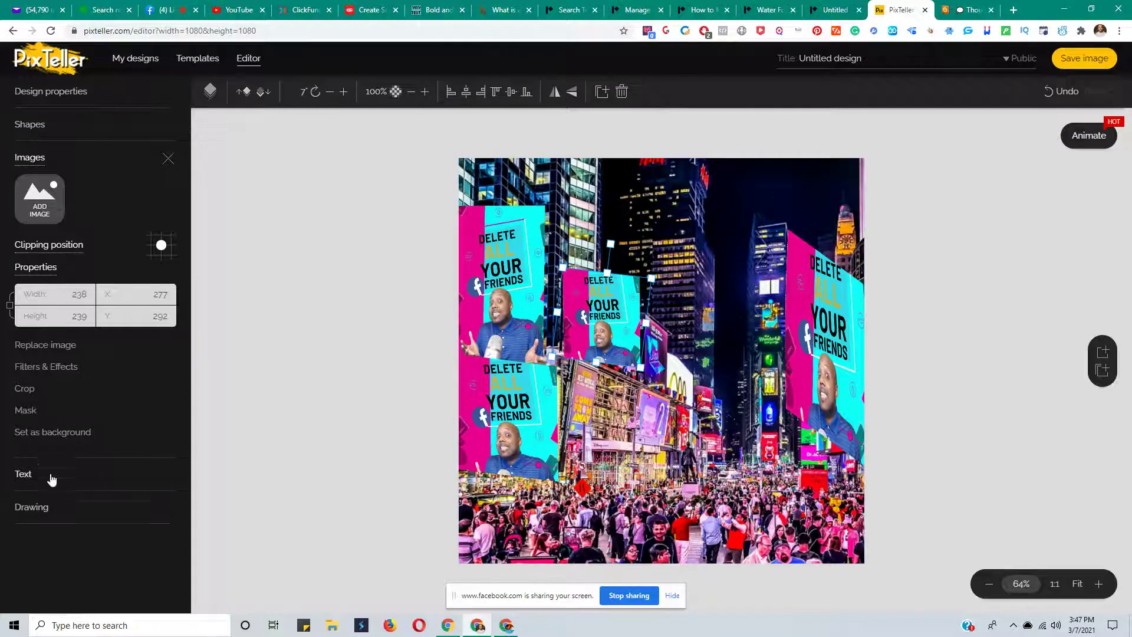
Skew the central copy with horizontal 34, left -7, bottom -8 and top -8
click(56, 367)
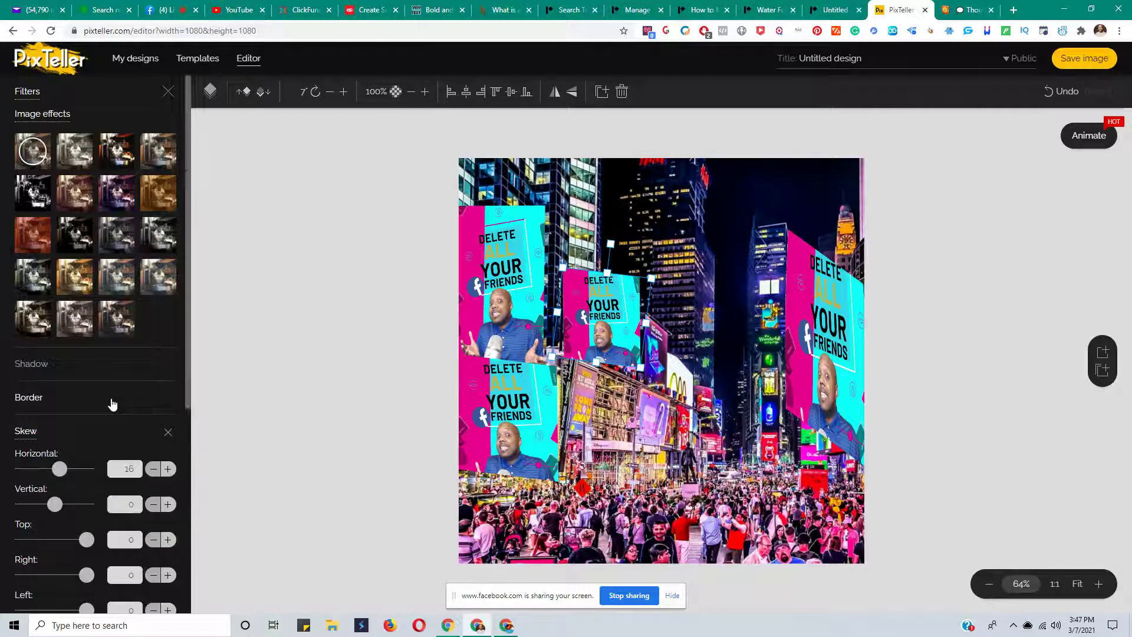
scroll(112, 402, down, 1)
click(66, 411)
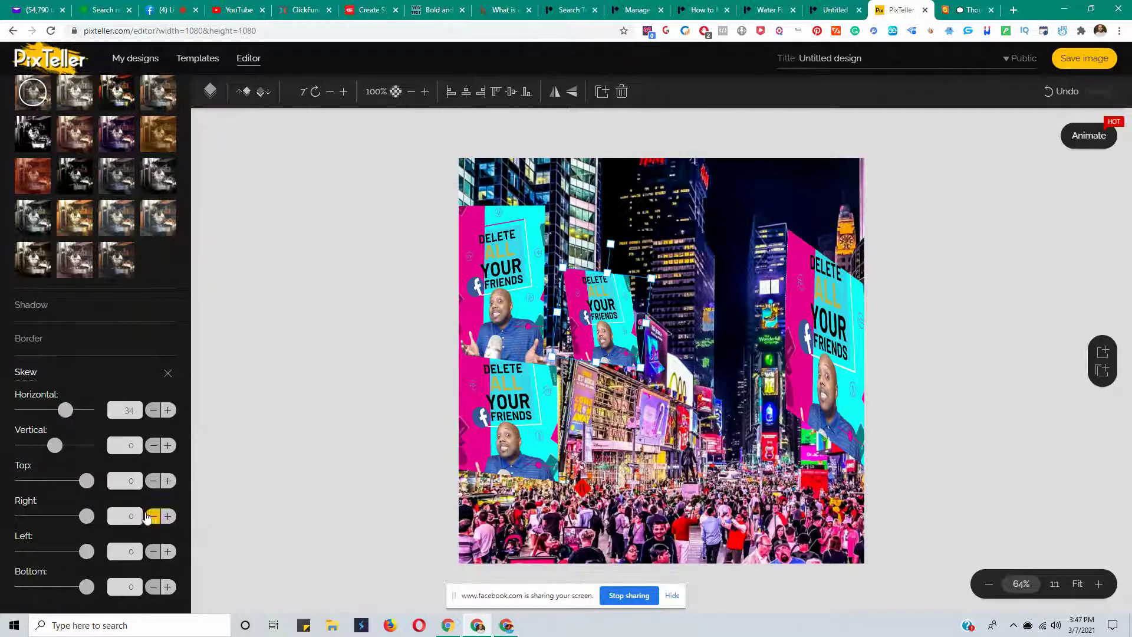
click(82, 552)
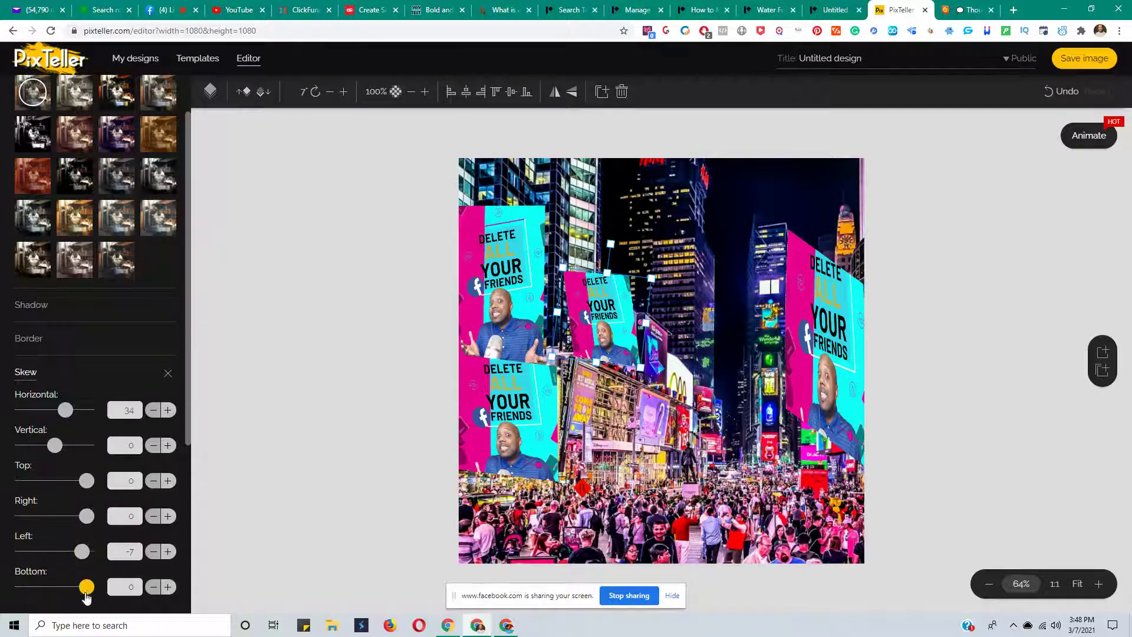
drag(86, 588, 82, 588)
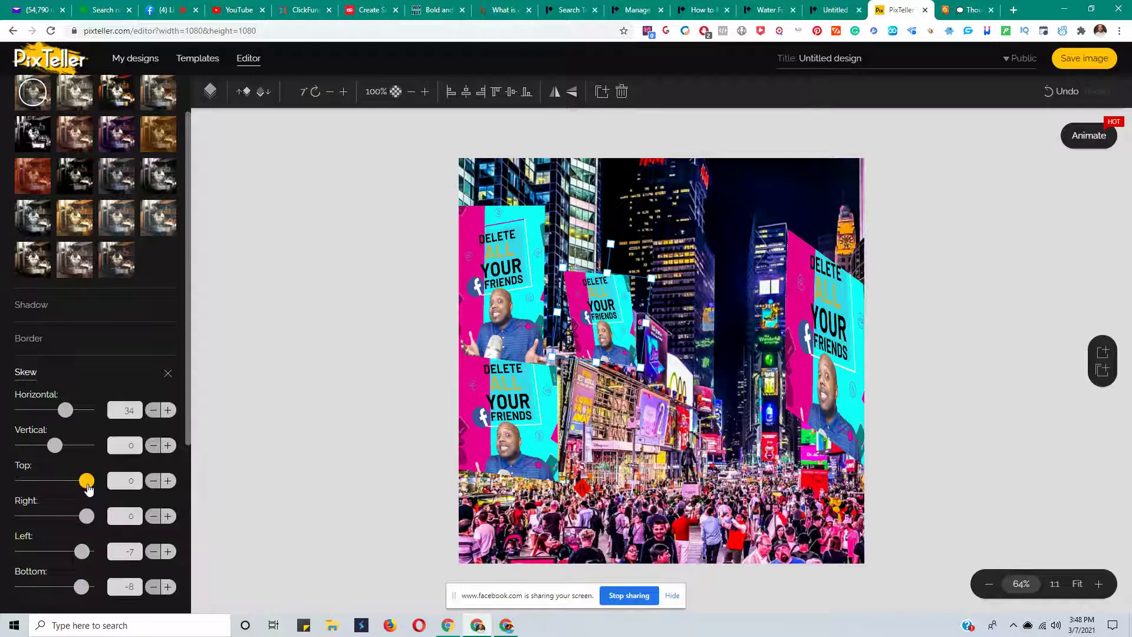
drag(87, 481, 82, 481)
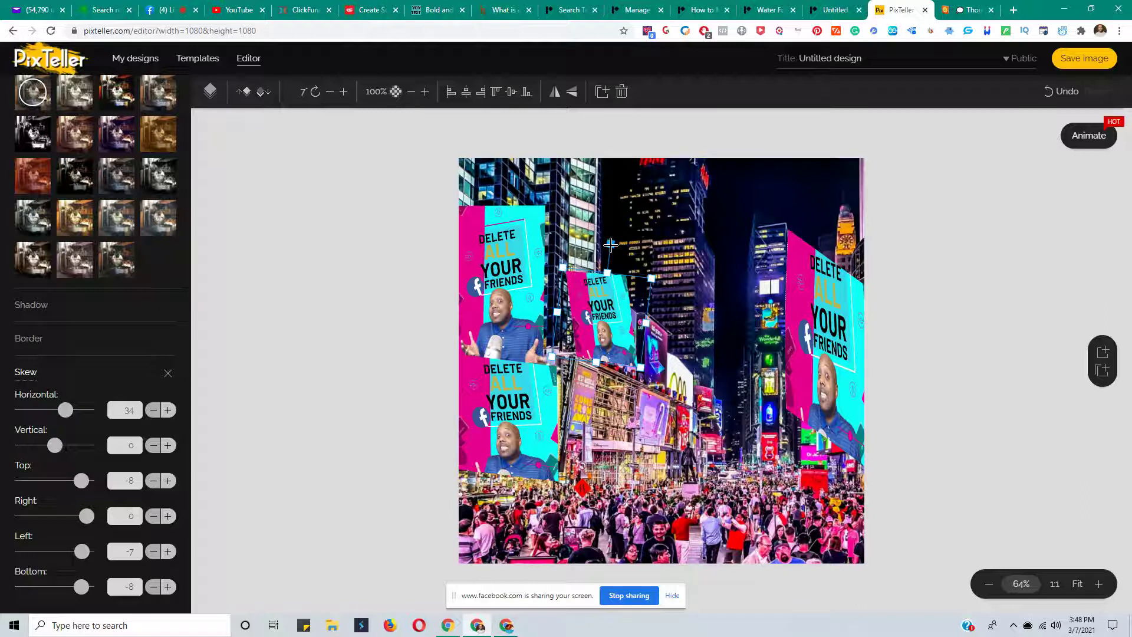
Reduce the central billboard copy's horizontal skew to 25 and move the copy to about X 275, Y 305
drag(594, 331, 634, 334)
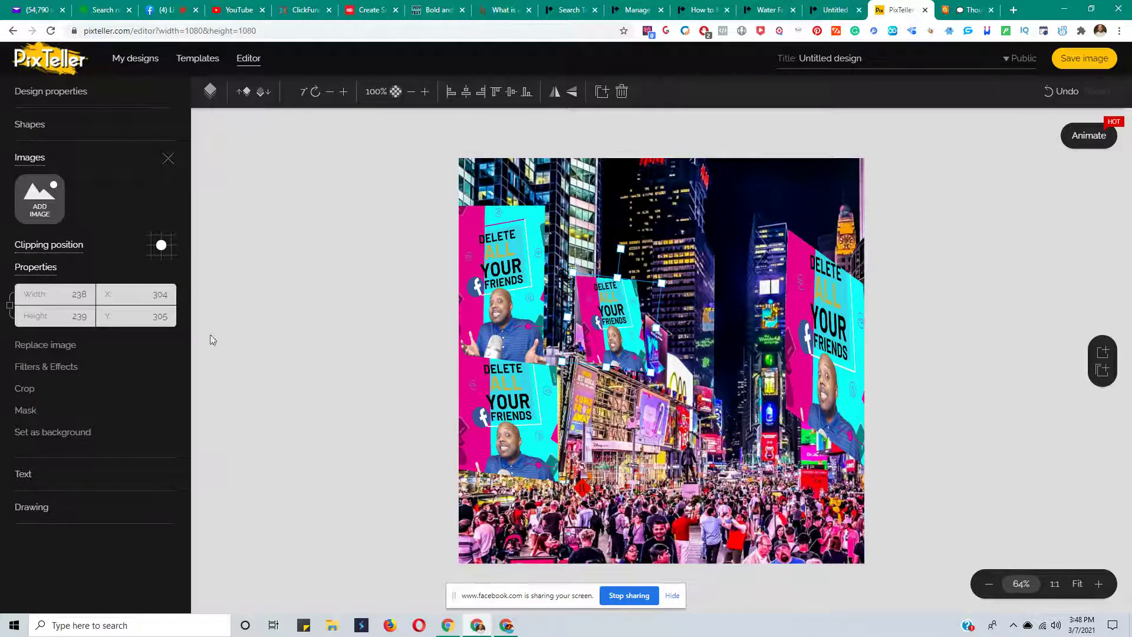
click(60, 369)
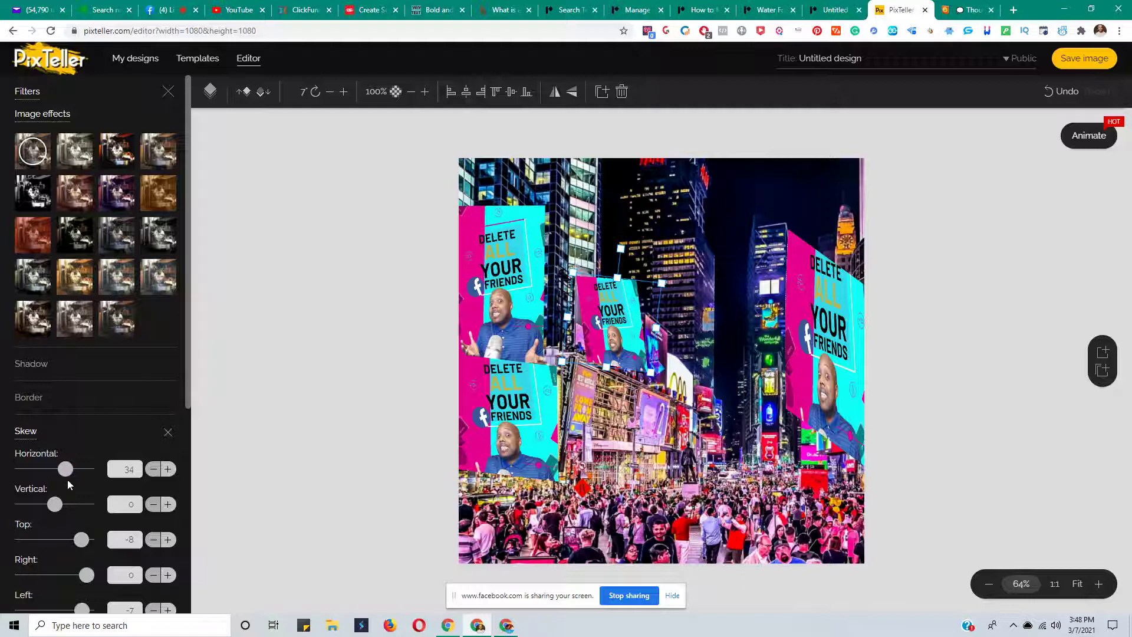
mouse_move(69, 476)
mouse_down()
mouse_move(49, 478)
mouse_move(85, 479)
mouse_move(56, 480)
mouse_up()
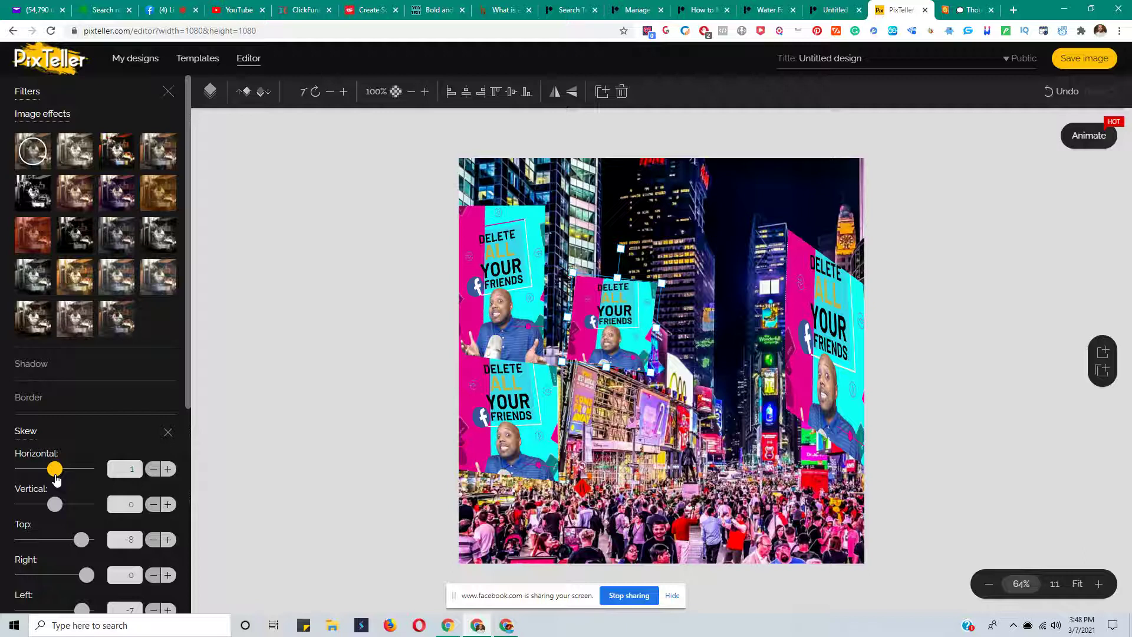
drag(56, 480, 64, 480)
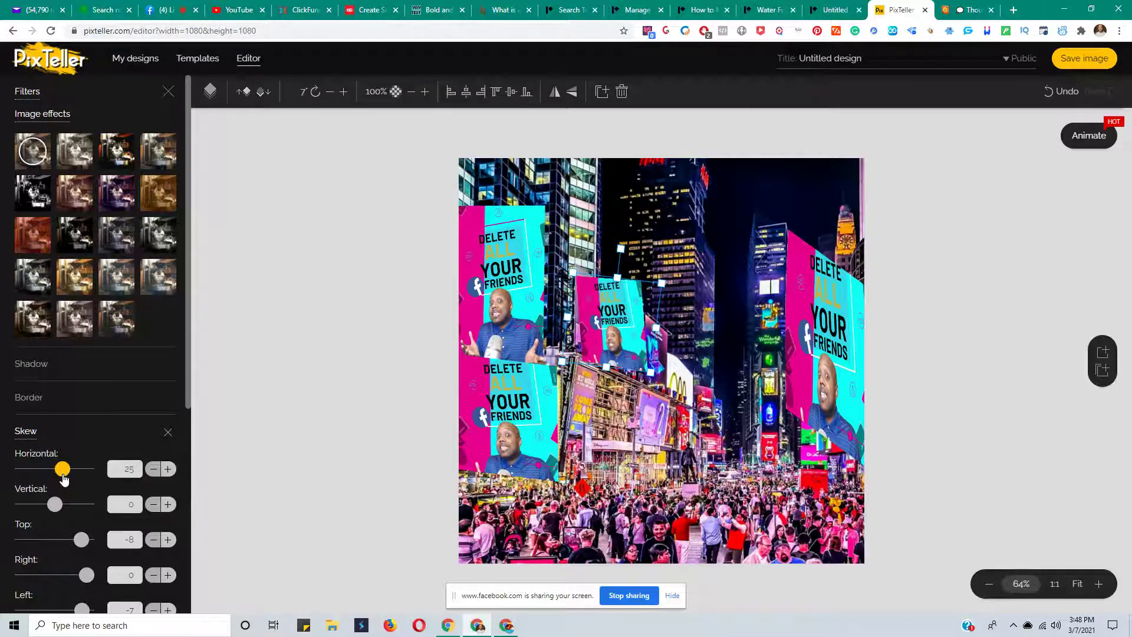
drag(622, 306, 608, 307)
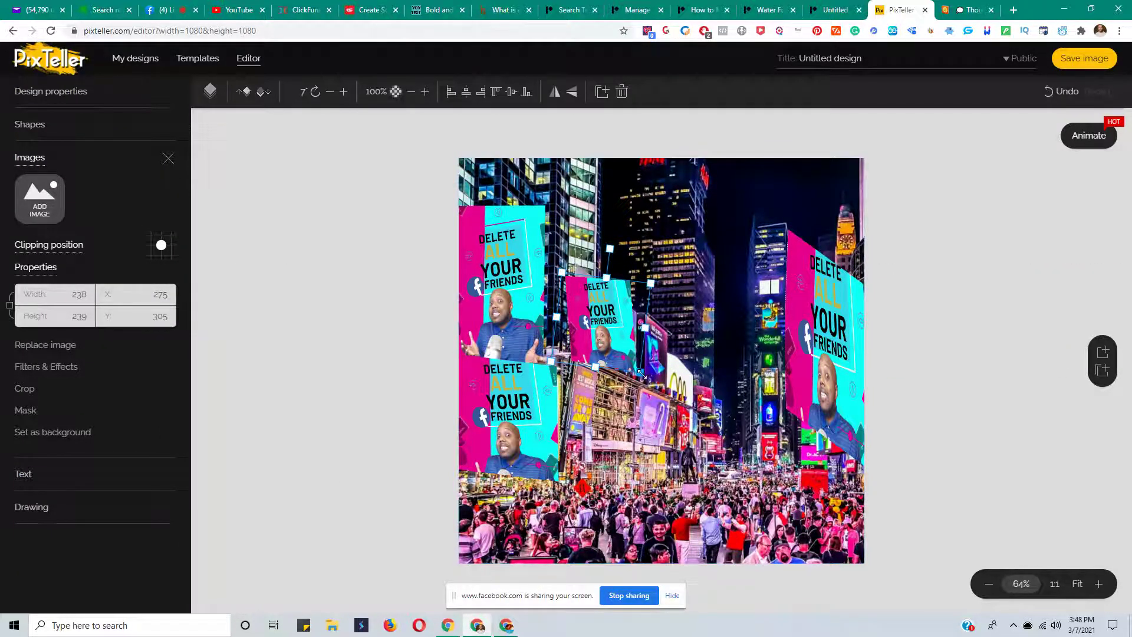
Enlarge the central copy to about 266 × 267 px and position it at about X 275, Y 286
drag(641, 373, 649, 383)
drag(627, 343, 620, 335)
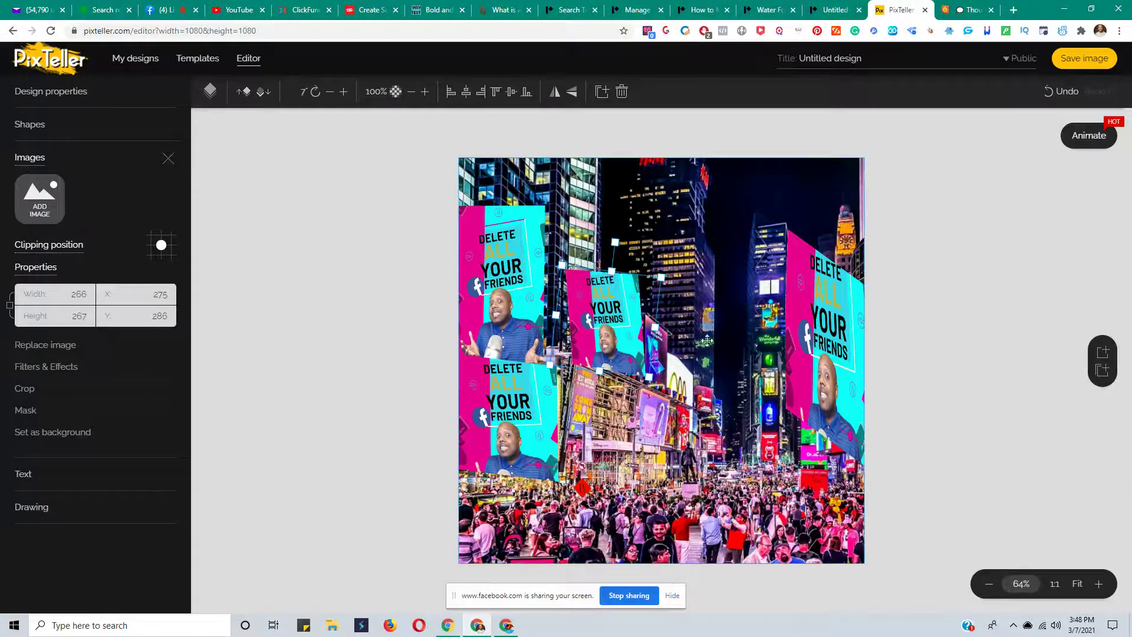
click(1007, 416)
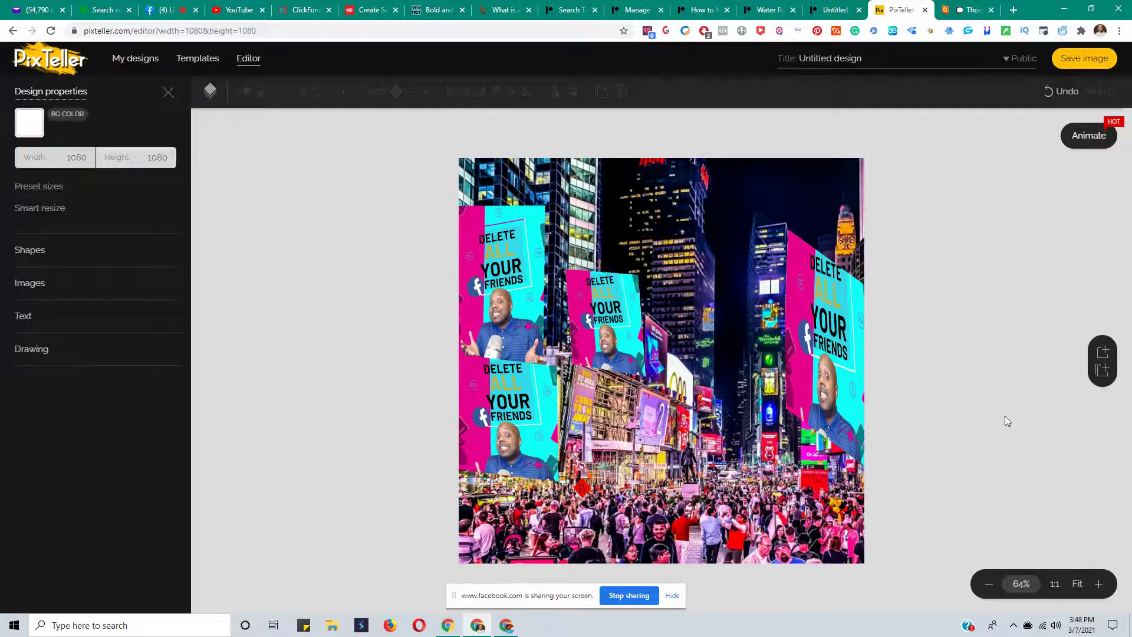
Rotate the central billboard copy to 18° to match the slant of the building behind it
click(616, 298)
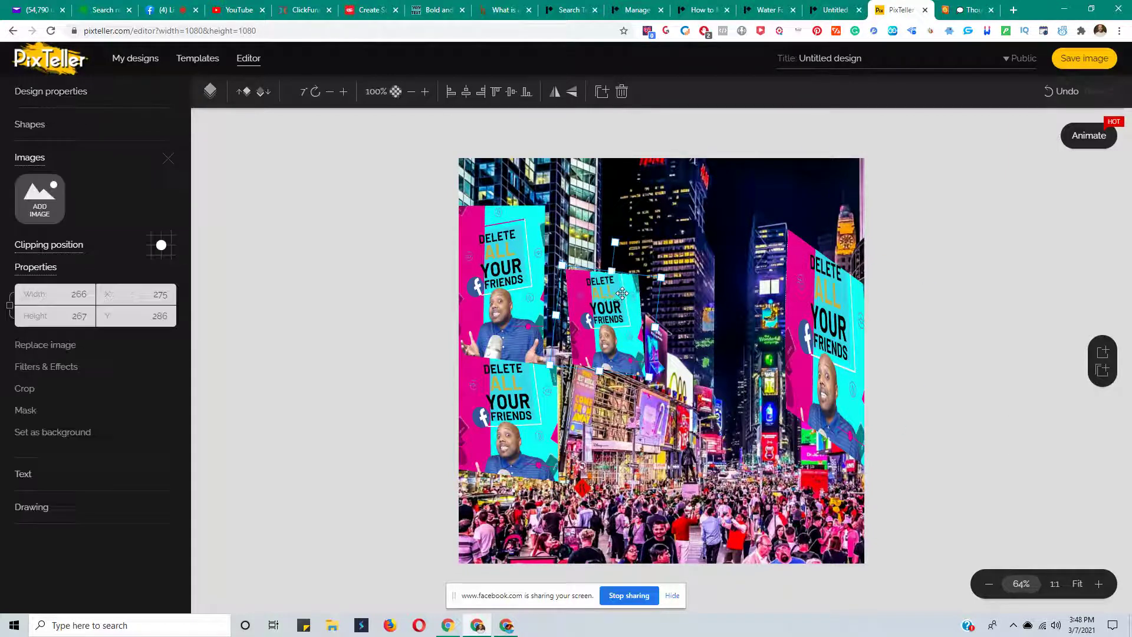
drag(616, 244, 623, 248)
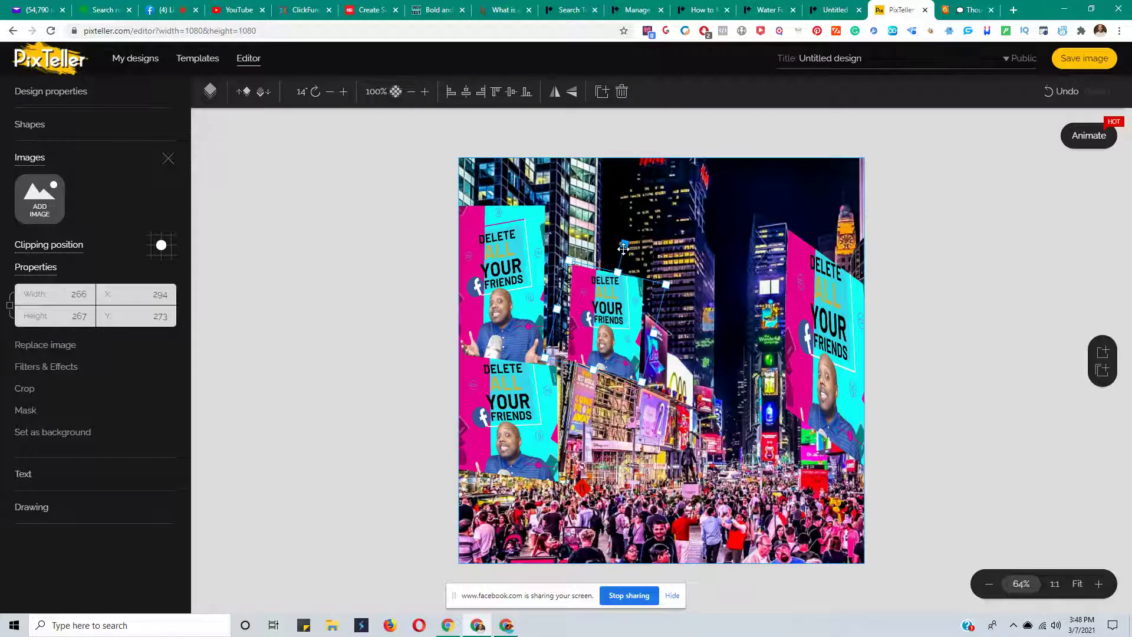
click(964, 378)
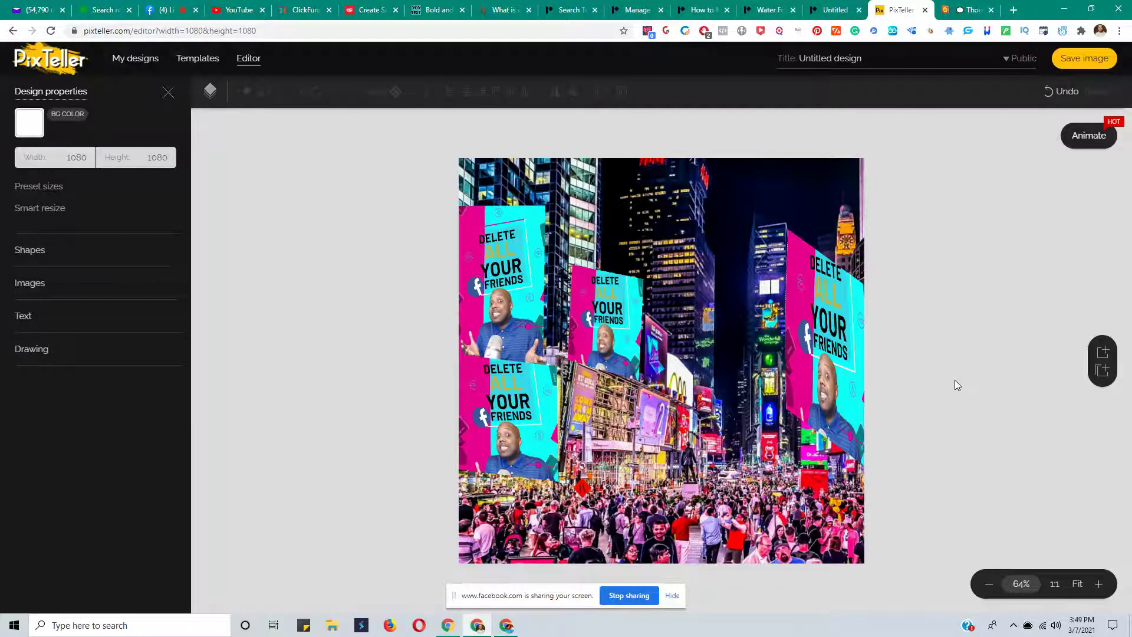
click(603, 324)
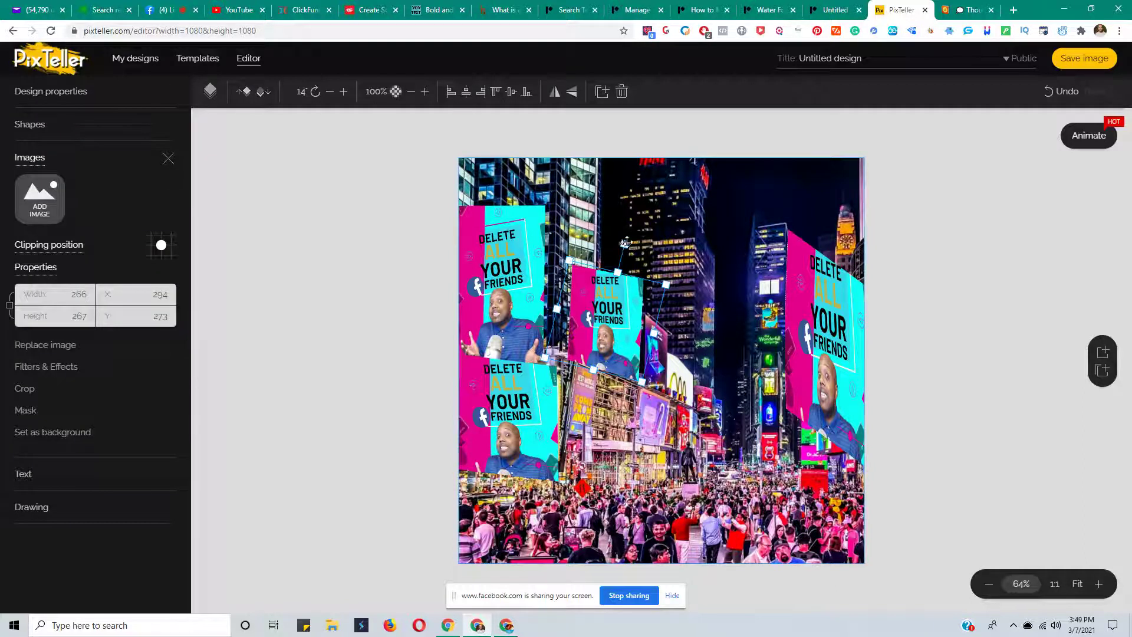
drag(626, 242, 629, 250)
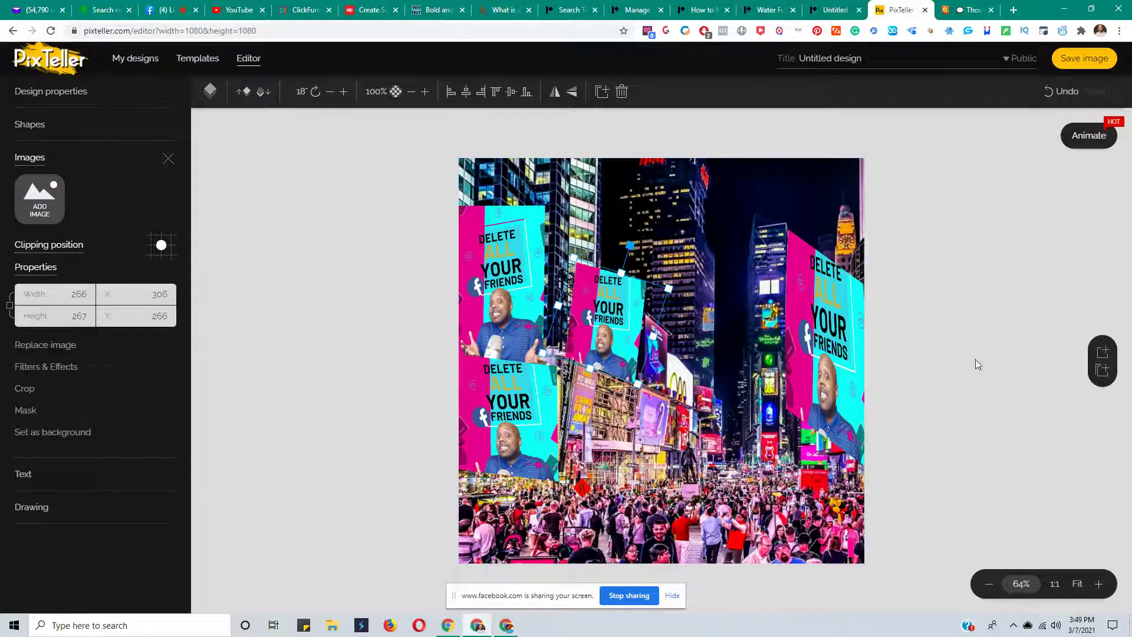
click(969, 378)
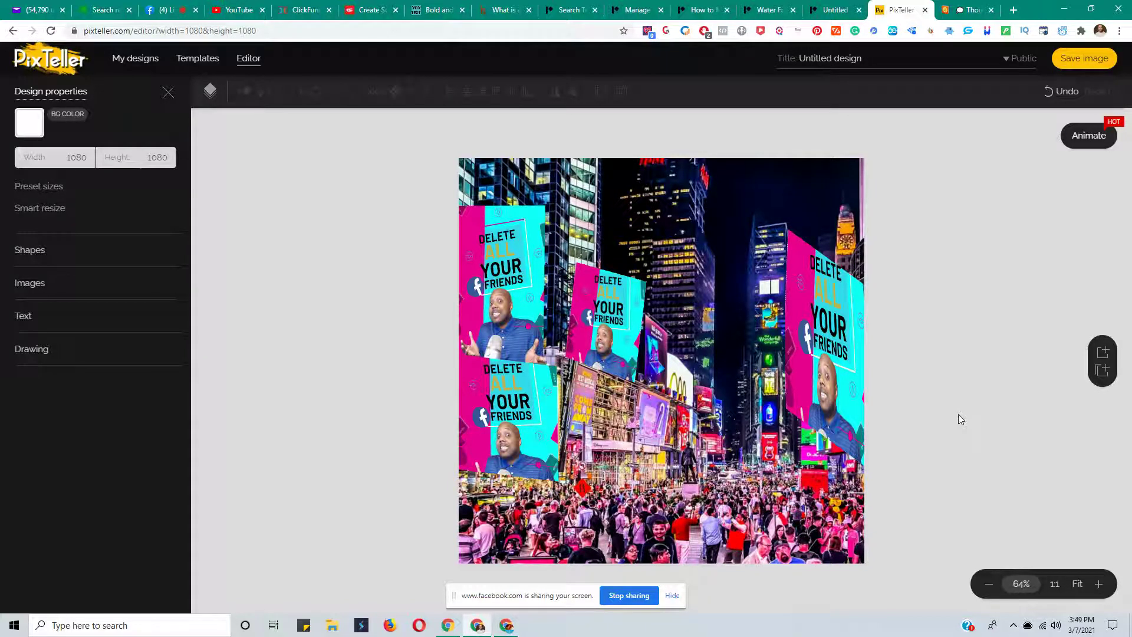
Duplicate the central billboard copy and place the duplicate beside it at about X 551, Y 356
click(601, 315)
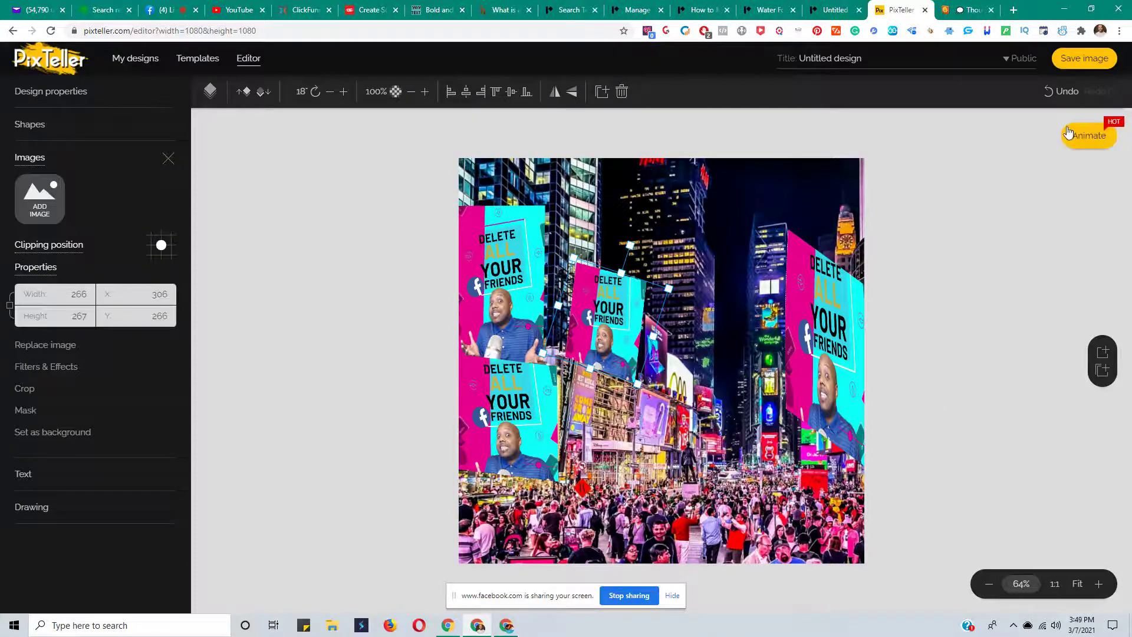
click(601, 92)
drag(714, 371, 736, 377)
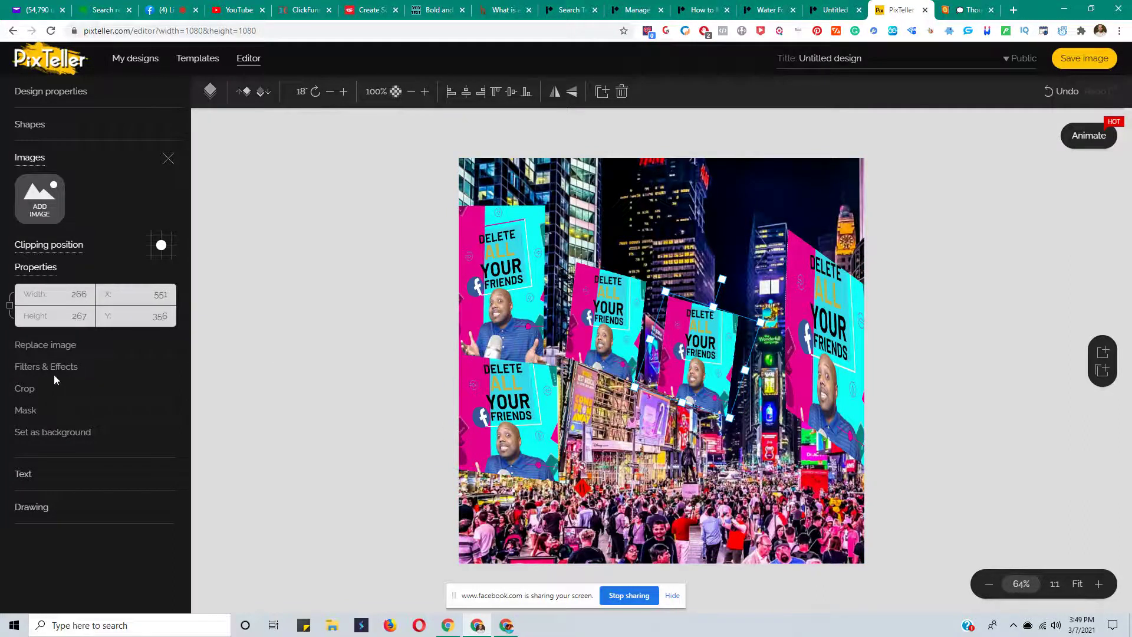
Set the new duplicate's horizontal skew to 45 and move it to about X 472, Y 356
click(67, 367)
mouse_move(64, 480)
mouse_down()
mouse_move(41, 478)
mouse_move(69, 476)
mouse_up()
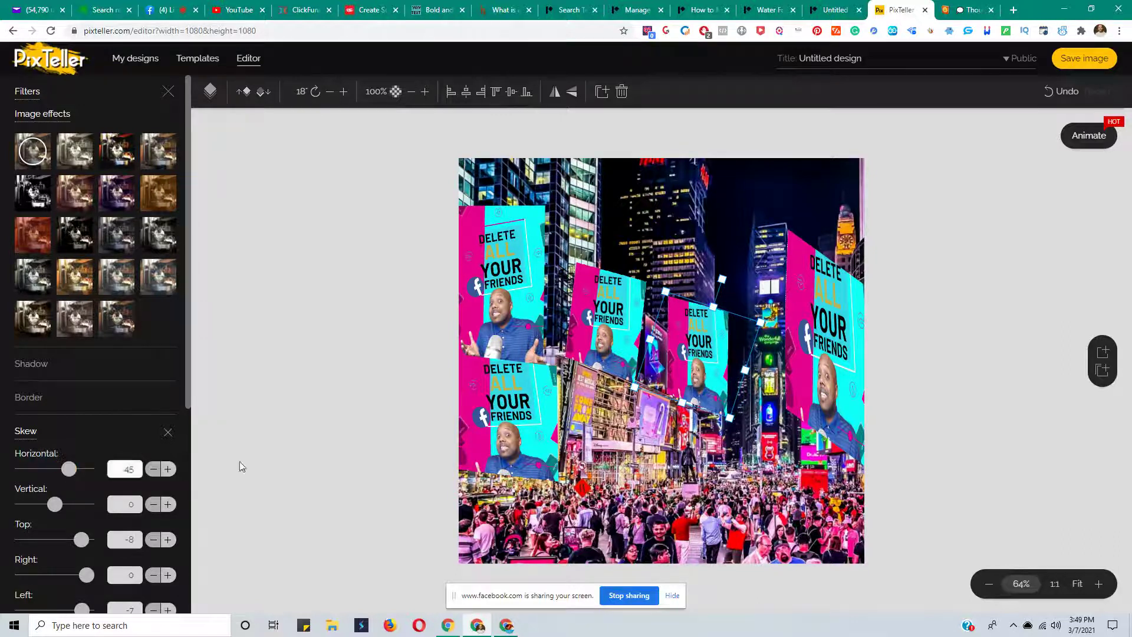
drag(720, 361, 691, 359)
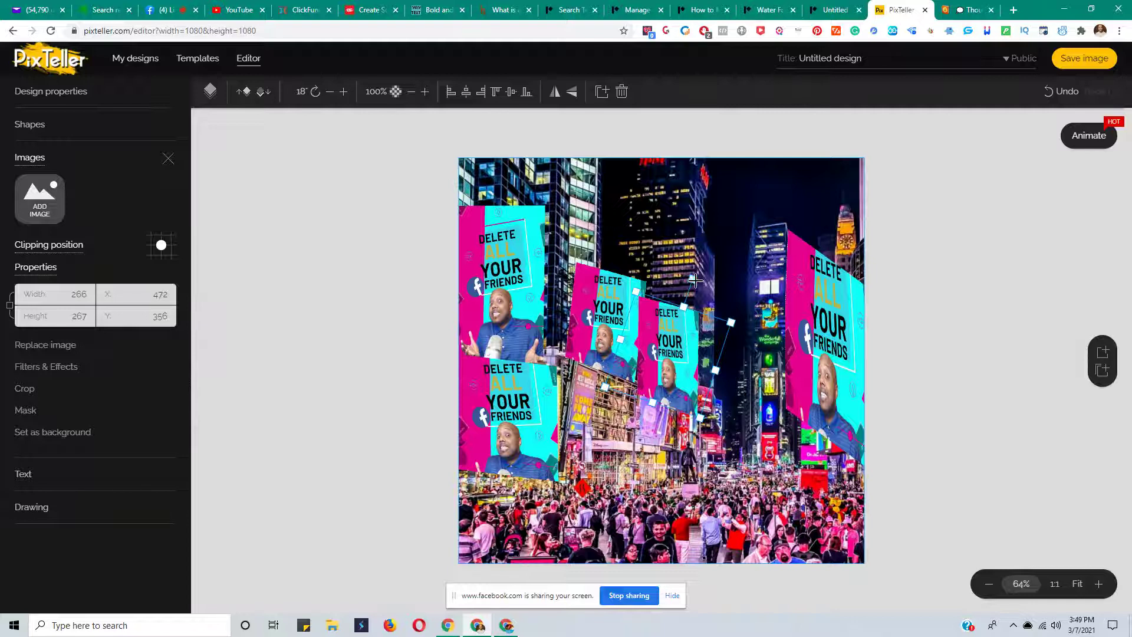
mouse_move(700, 283)
mouse_down()
mouse_move(685, 269)
mouse_move(711, 284)
mouse_up()
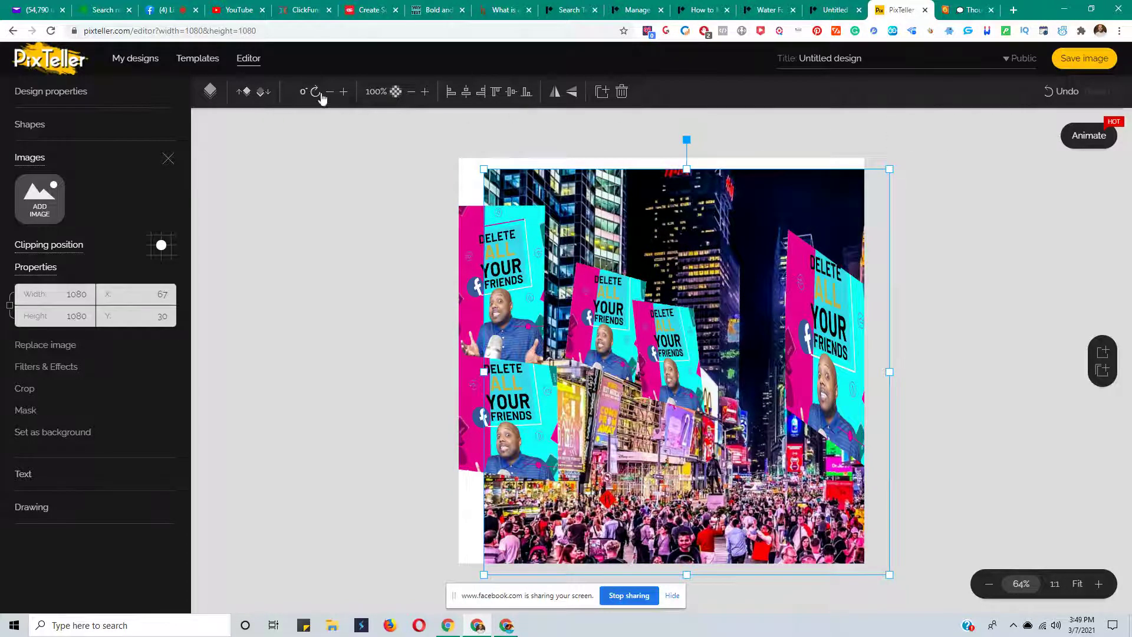
click(210, 91)
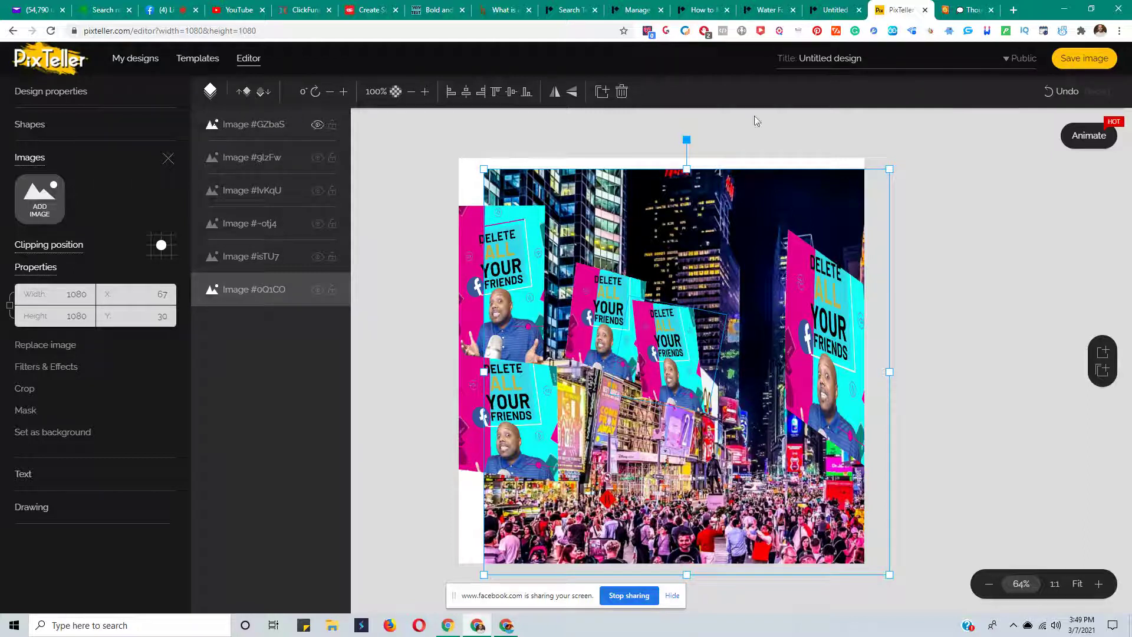
click(1062, 92)
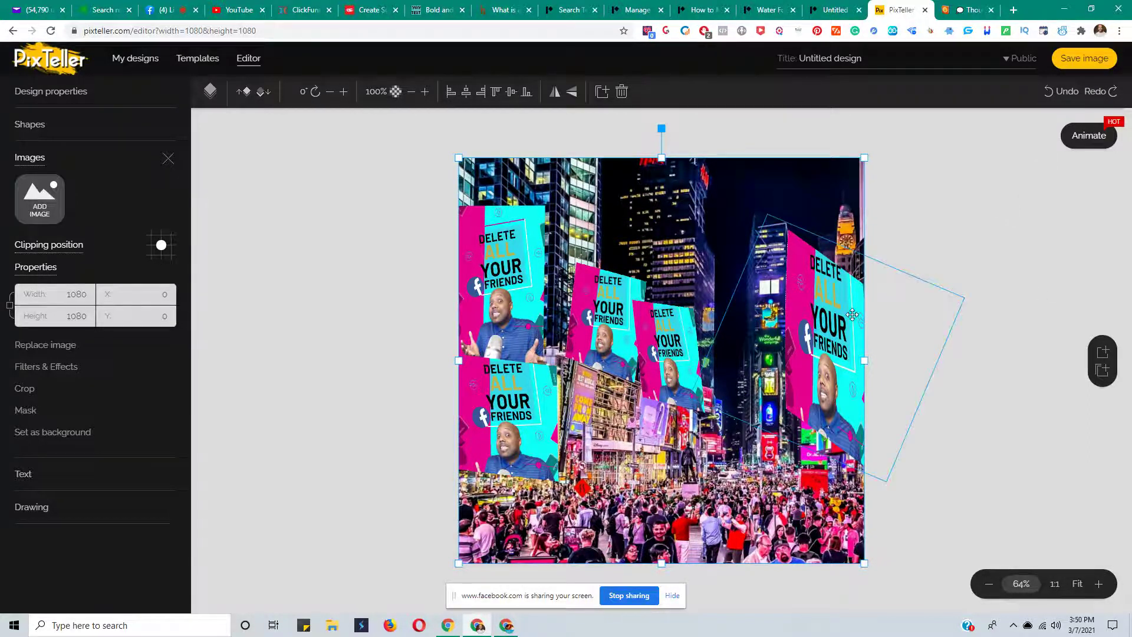
Rotate the new duplicate to 24° and position it against the central copy at about X 500, Y 312
click(680, 342)
drag(680, 342, 680, 325)
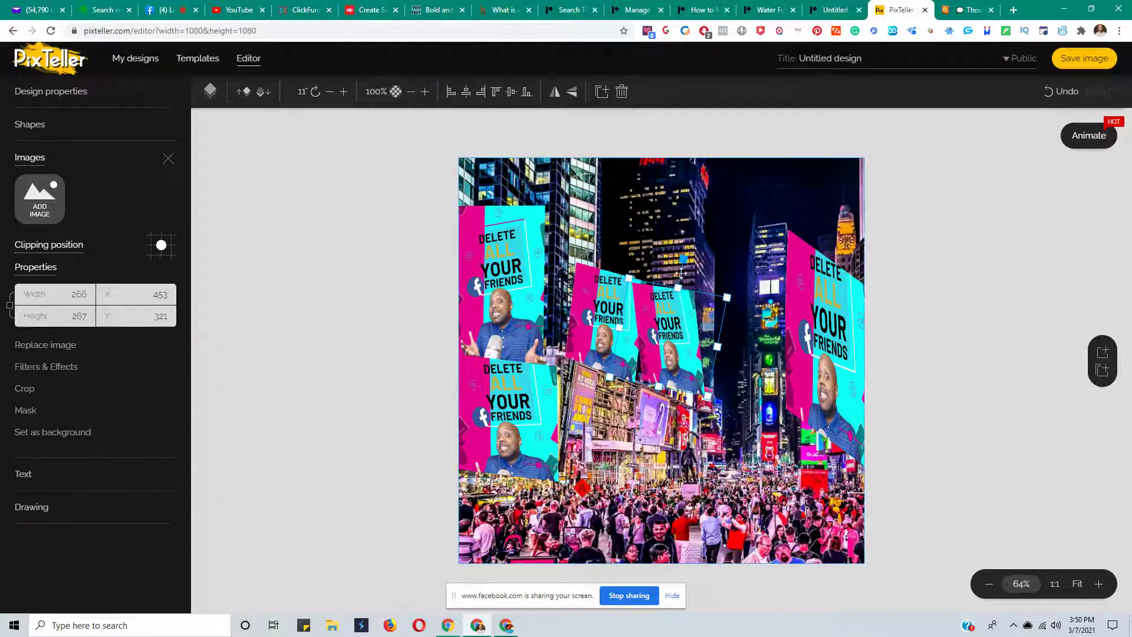
drag(683, 259, 701, 267)
drag(686, 327, 690, 332)
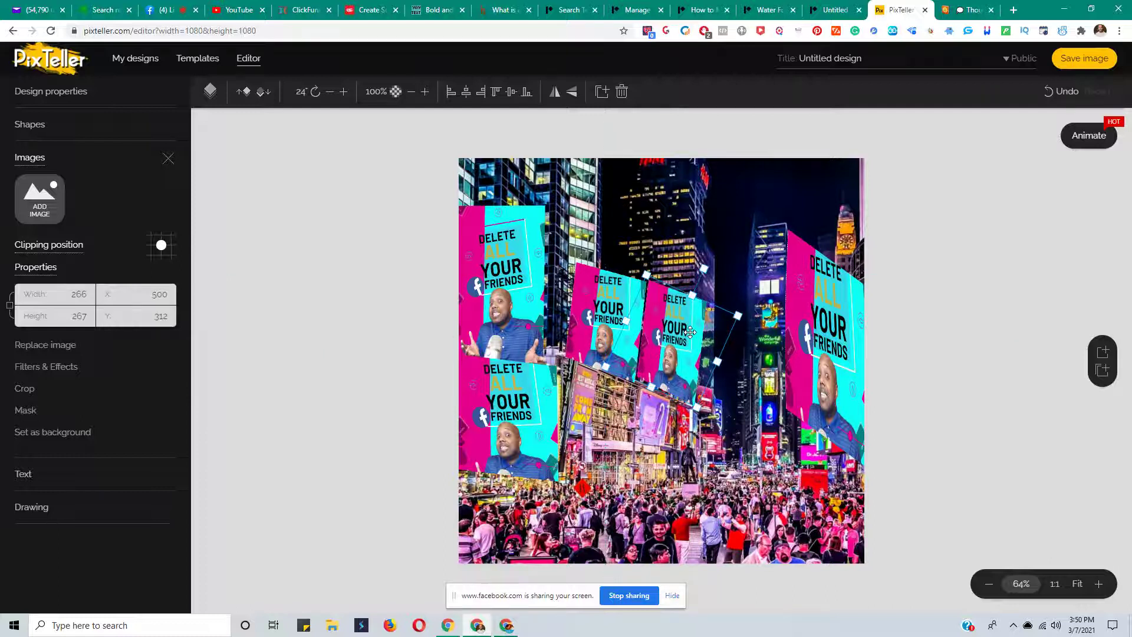
drag(690, 331, 688, 332)
click(985, 346)
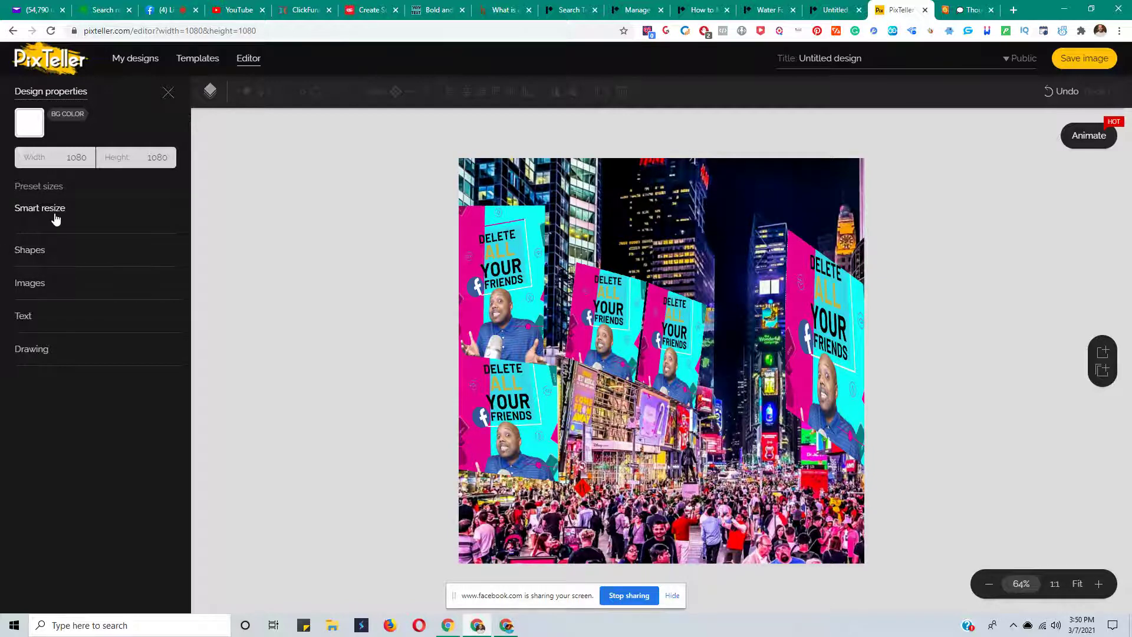
Add the uploaded billboard image twice and place the copies at about X 434, Y 24 and X 467, Y 165
click(30, 283)
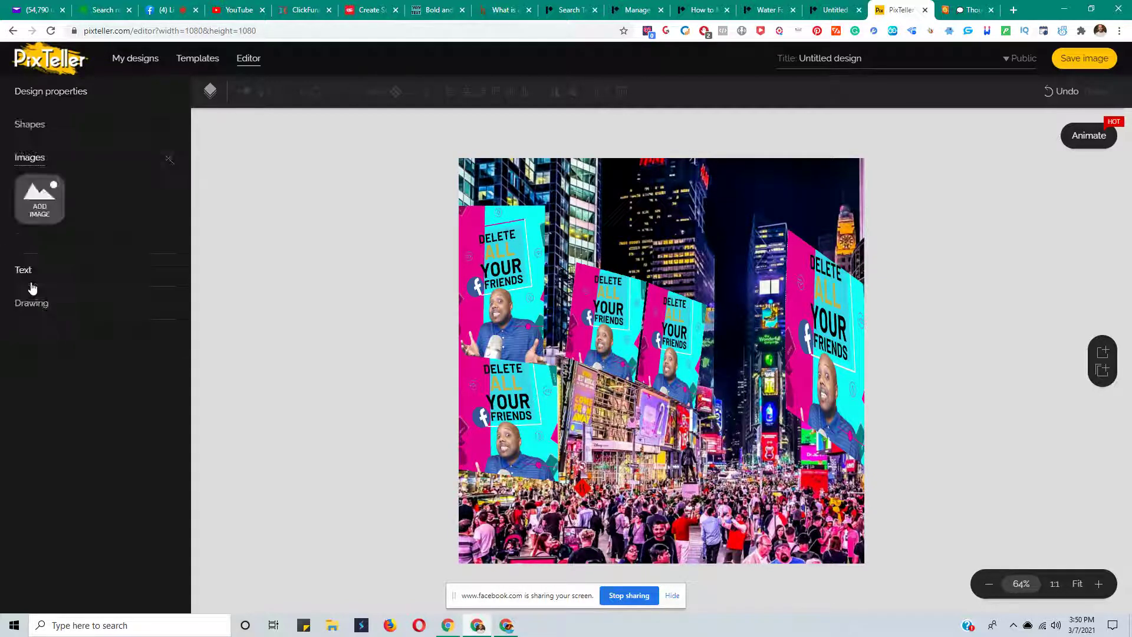
click(40, 198)
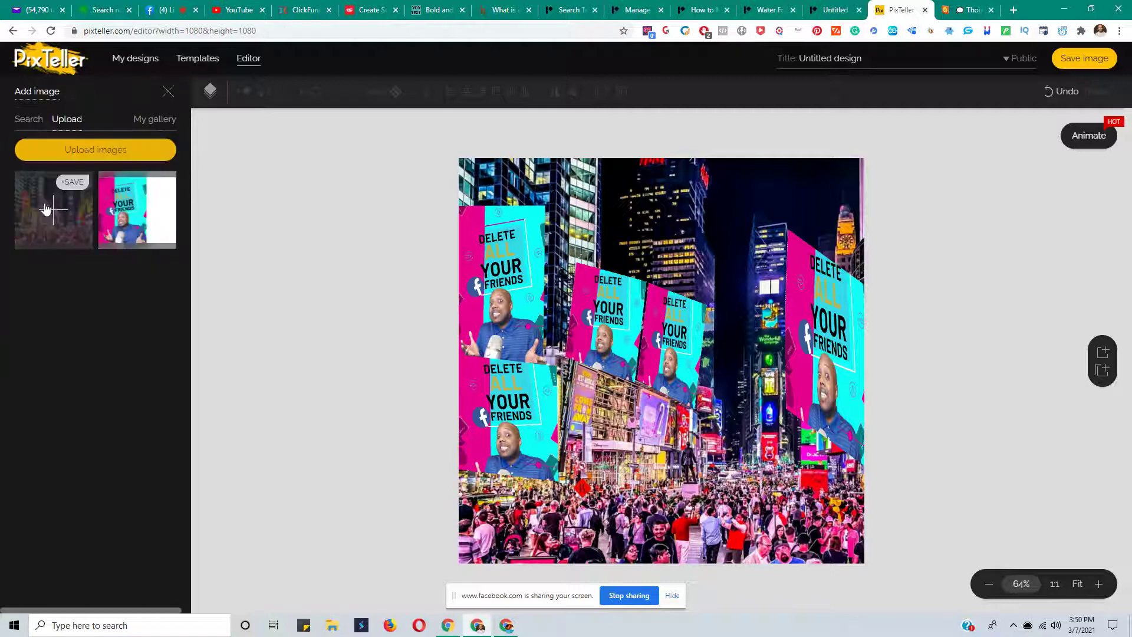
click(138, 211)
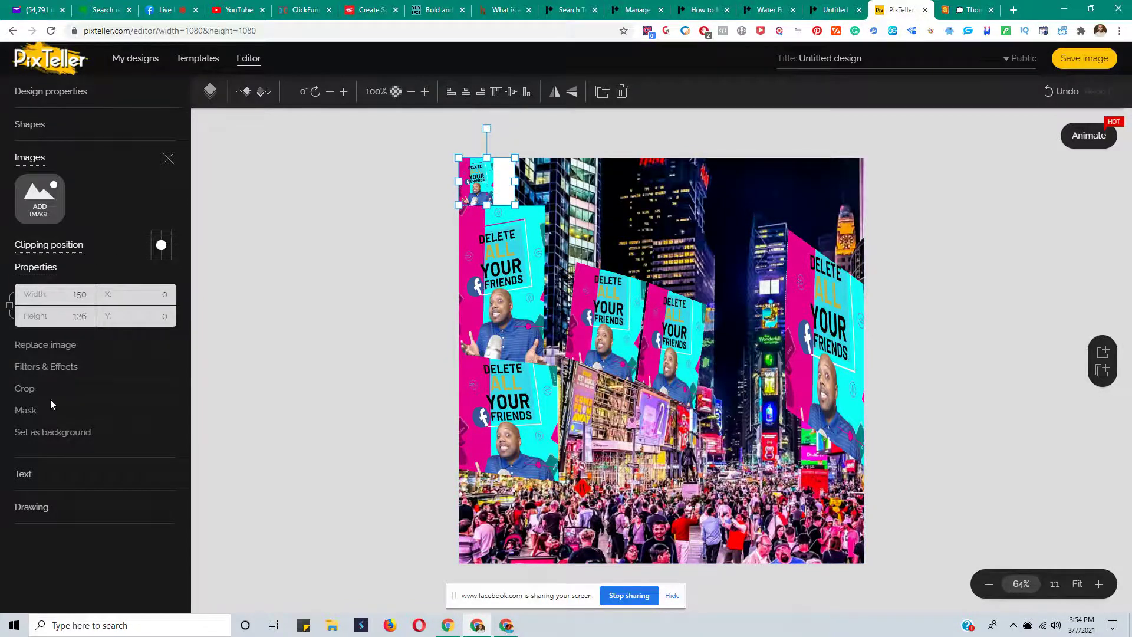
click(40, 211)
click(137, 207)
drag(495, 185, 658, 194)
drag(493, 184, 669, 245)
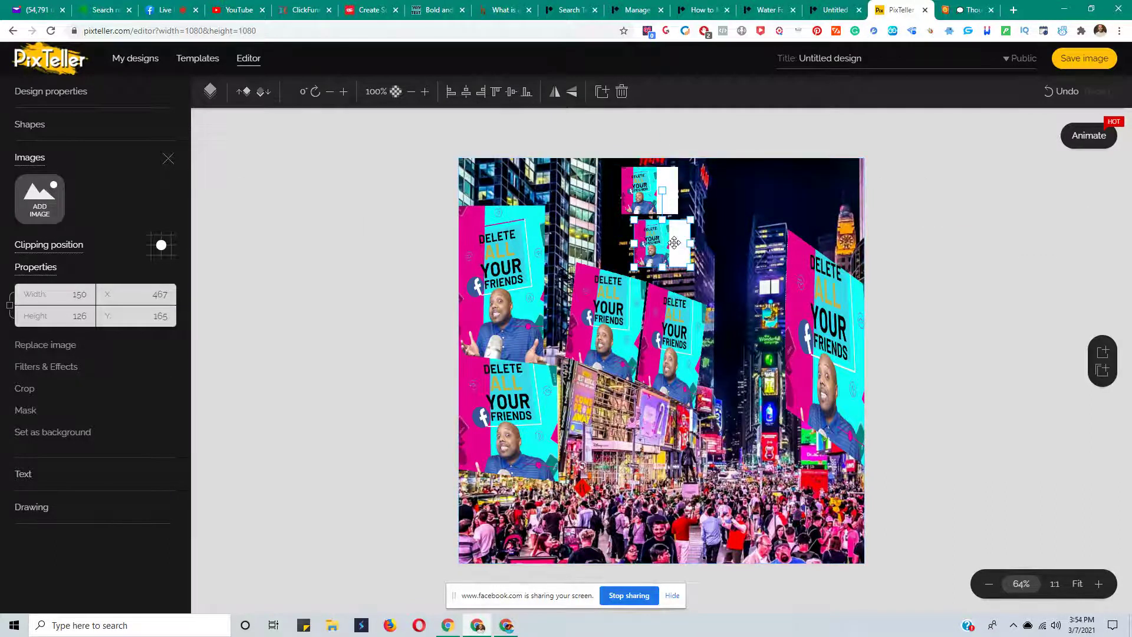
Move the lower of the two small copies to about X 717, Y 721 and delete it
click(711, 228)
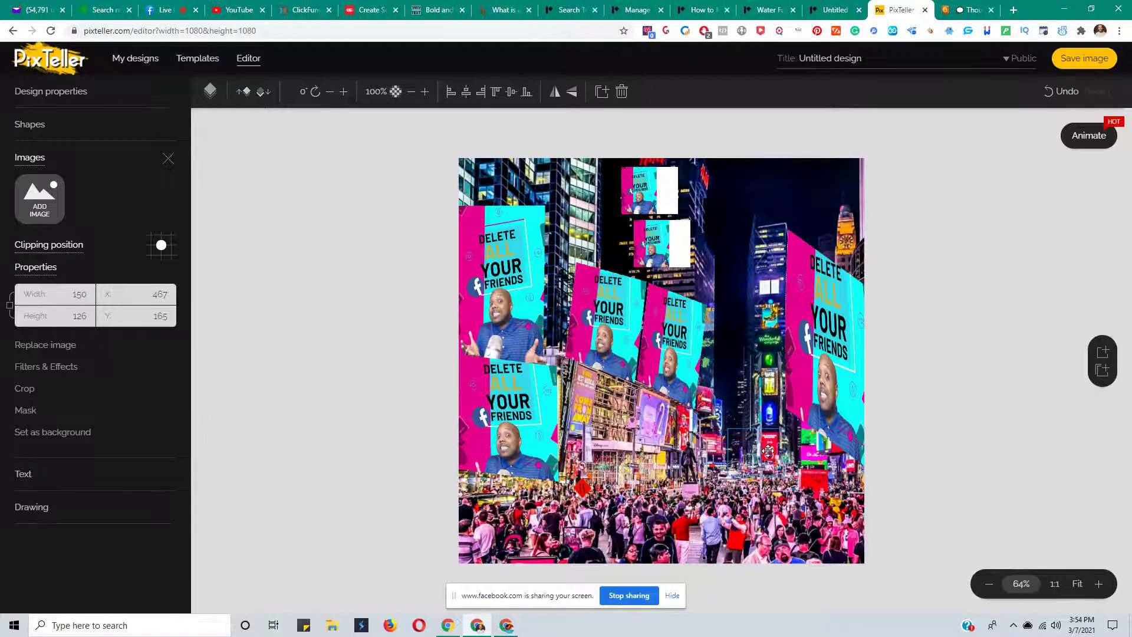
drag(767, 451, 765, 453)
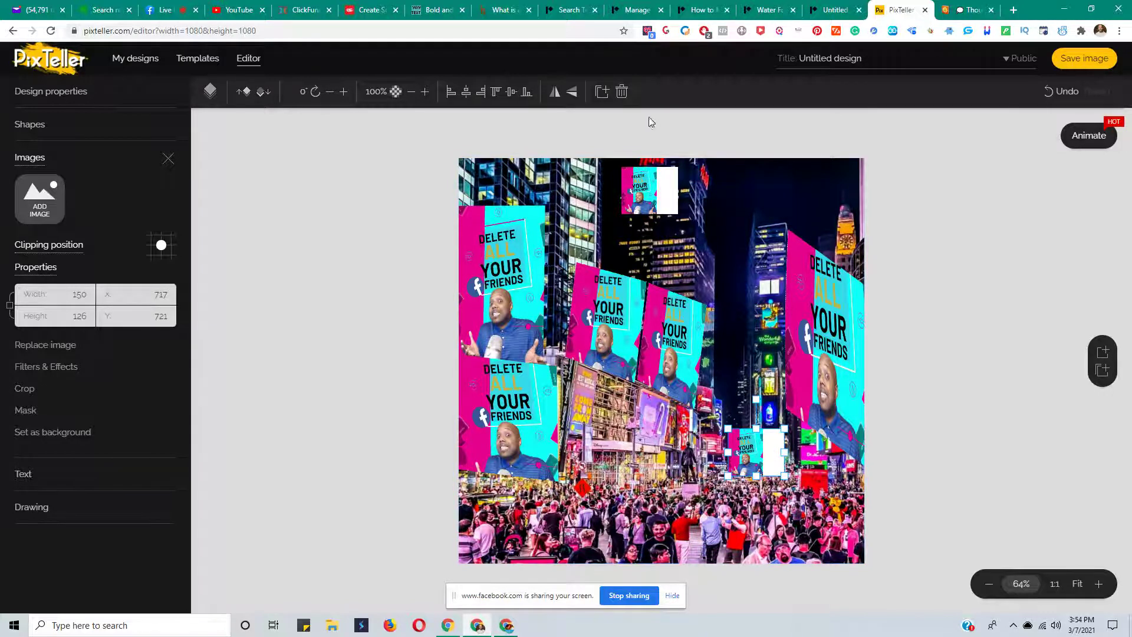
click(621, 92)
Move the remaining small copy below the central copies and enlarge it to about 277 × 233 px at X 467, Y 617
click(647, 199)
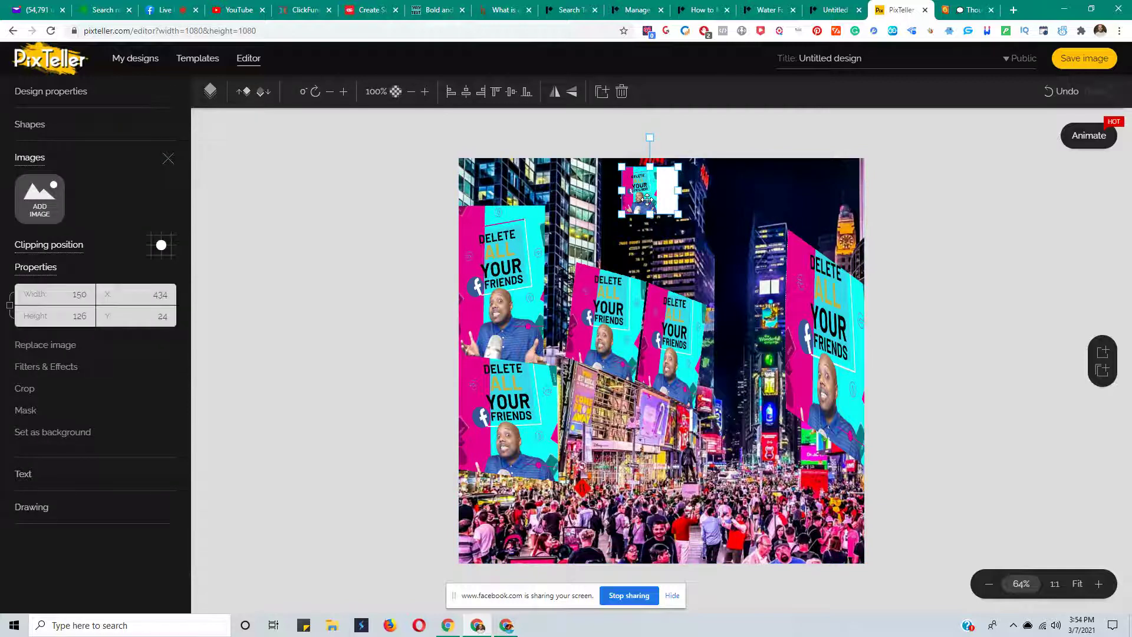
drag(647, 199, 663, 462)
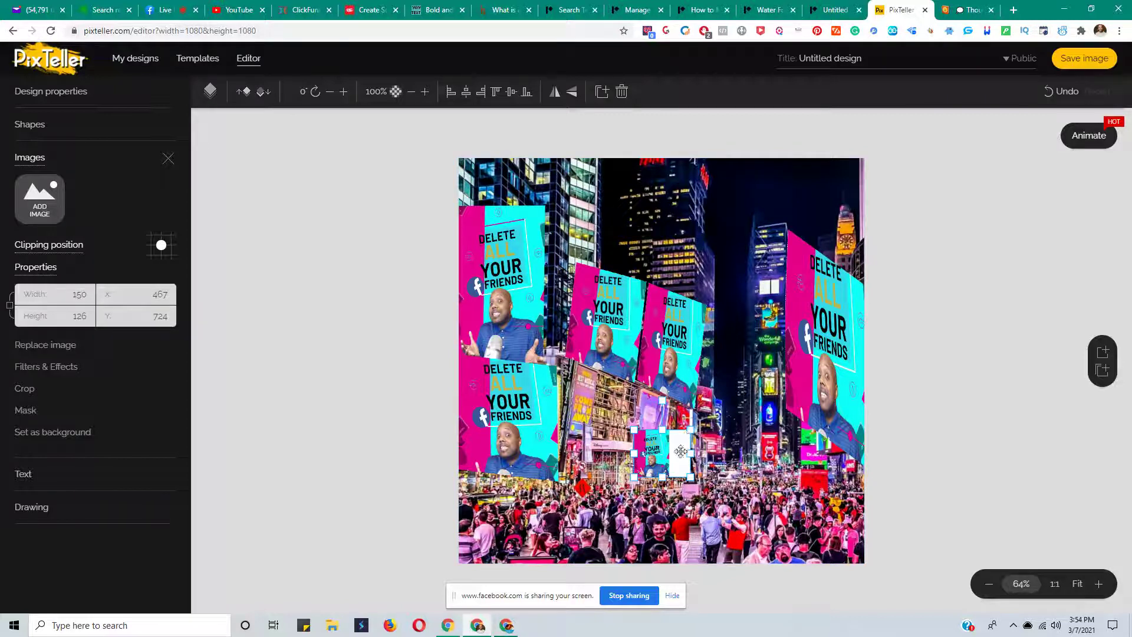
drag(690, 429, 738, 390)
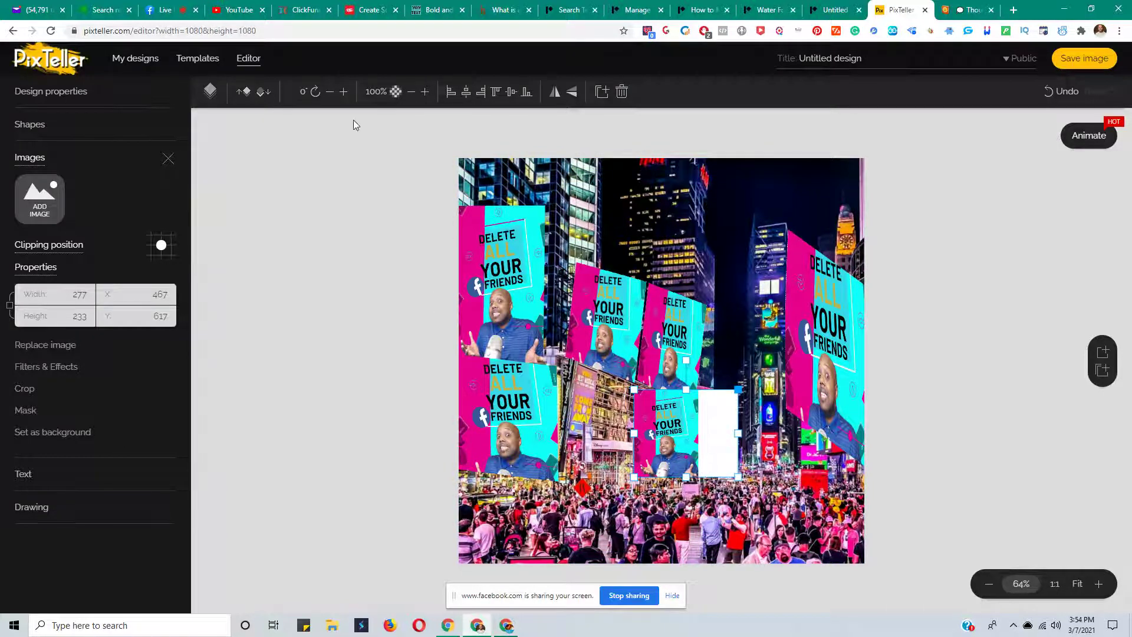
Crop the blank white area off the newly placed billboard image
click(20, 388)
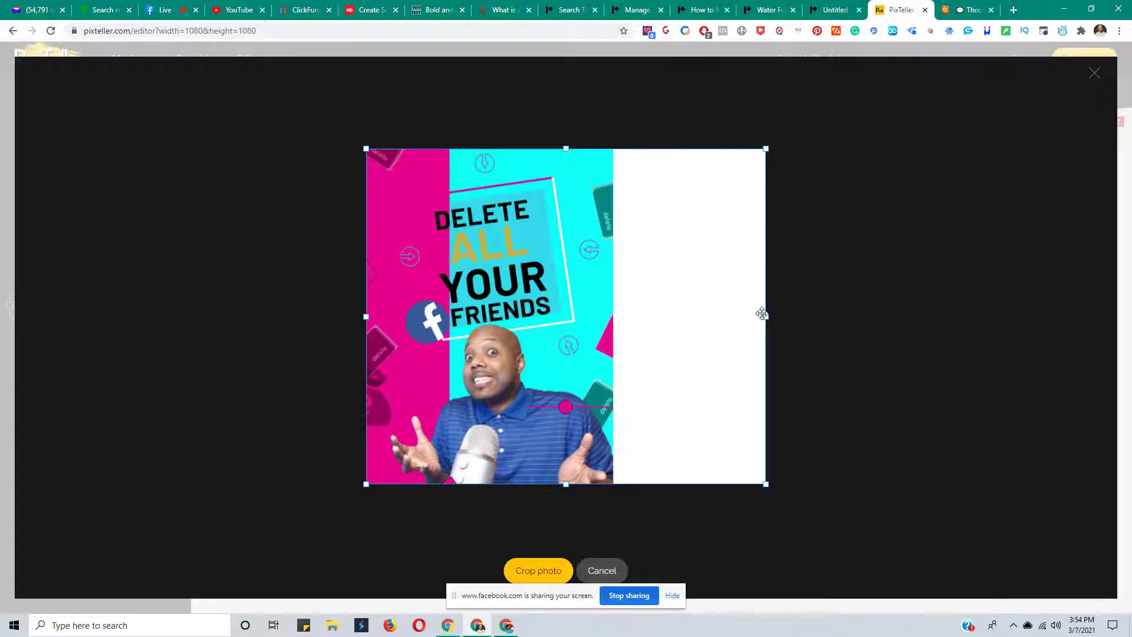
drag(764, 320, 615, 324)
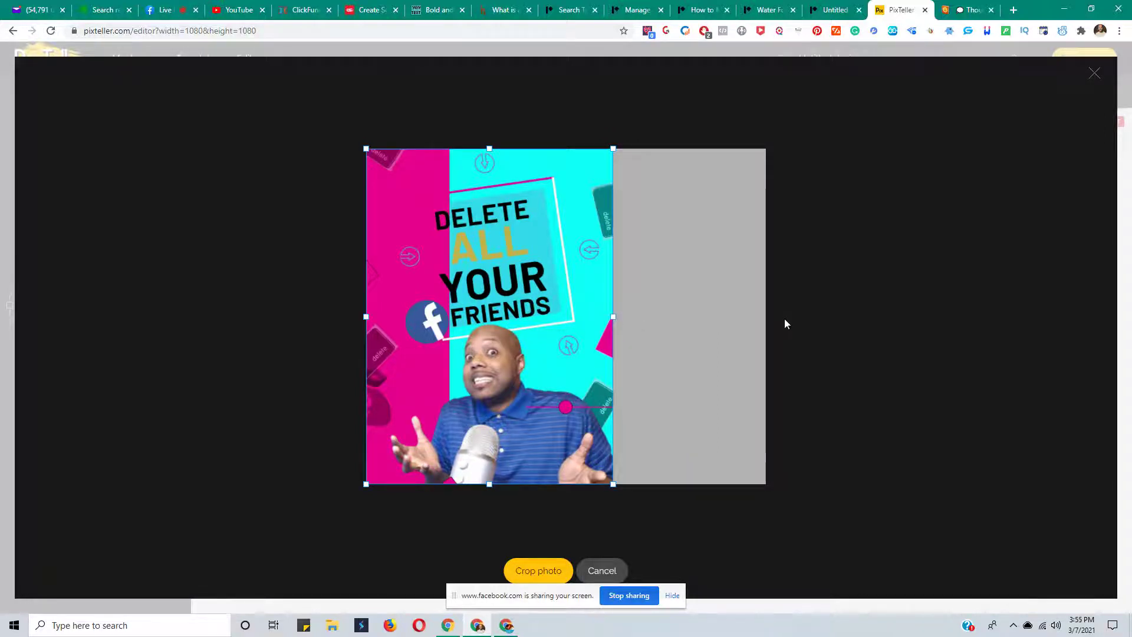
click(535, 571)
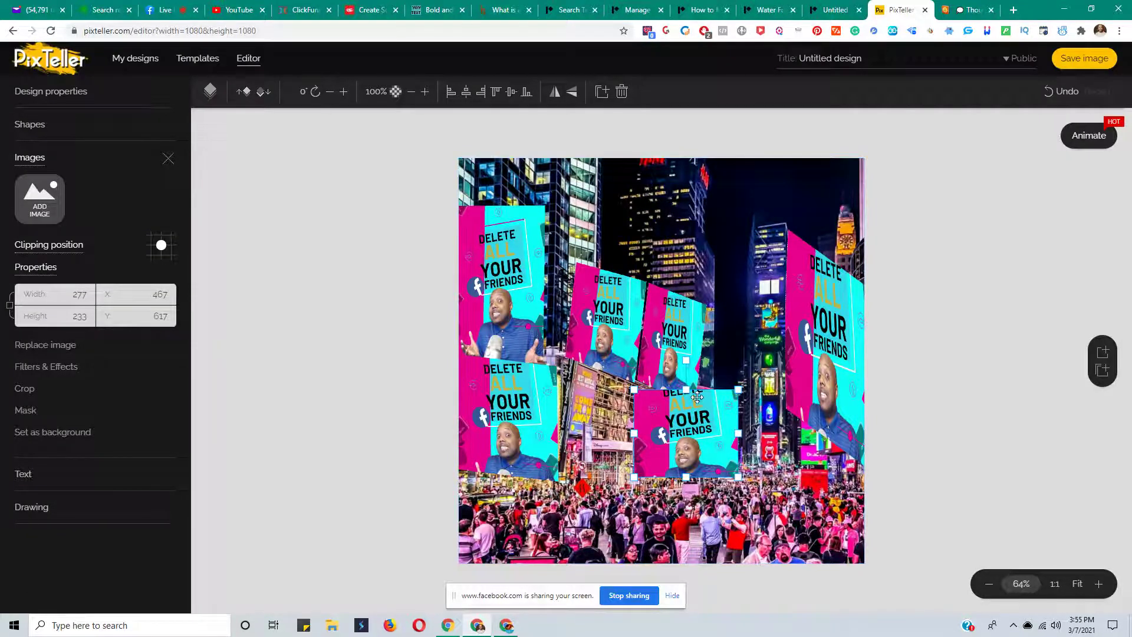
Stretch the cropped billboard copy to 277 × 384 px, then shrink it to 74 × 104 px on the narrow tower at X 786, Y 724
drag(686, 390, 685, 366)
drag(686, 476, 686, 507)
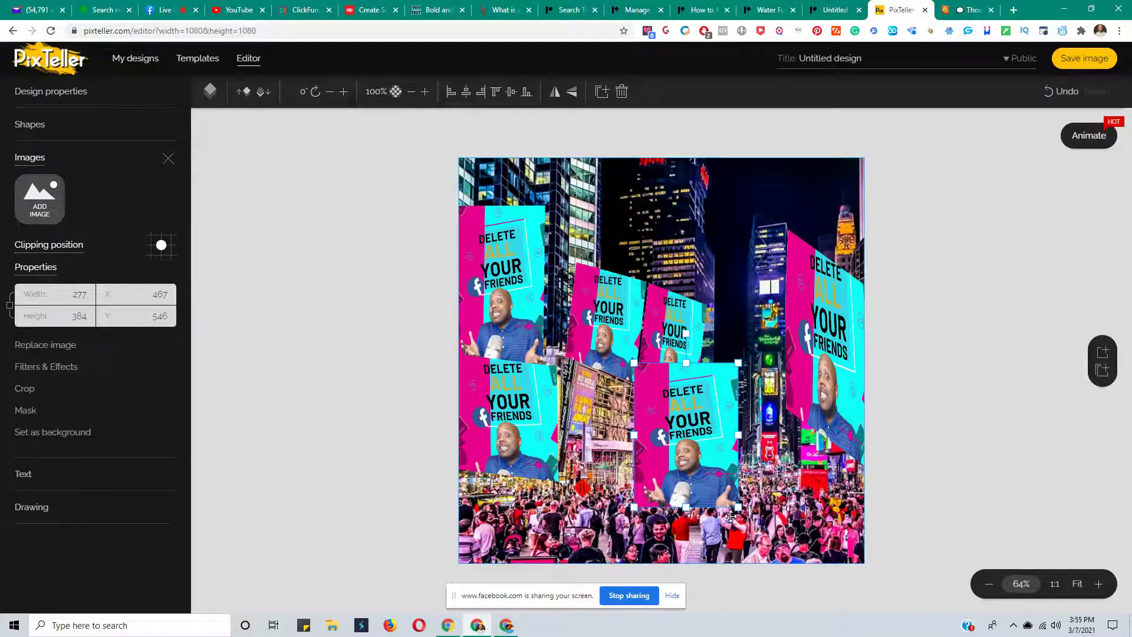
drag(741, 508, 718, 482)
drag(682, 445, 789, 460)
click(748, 476)
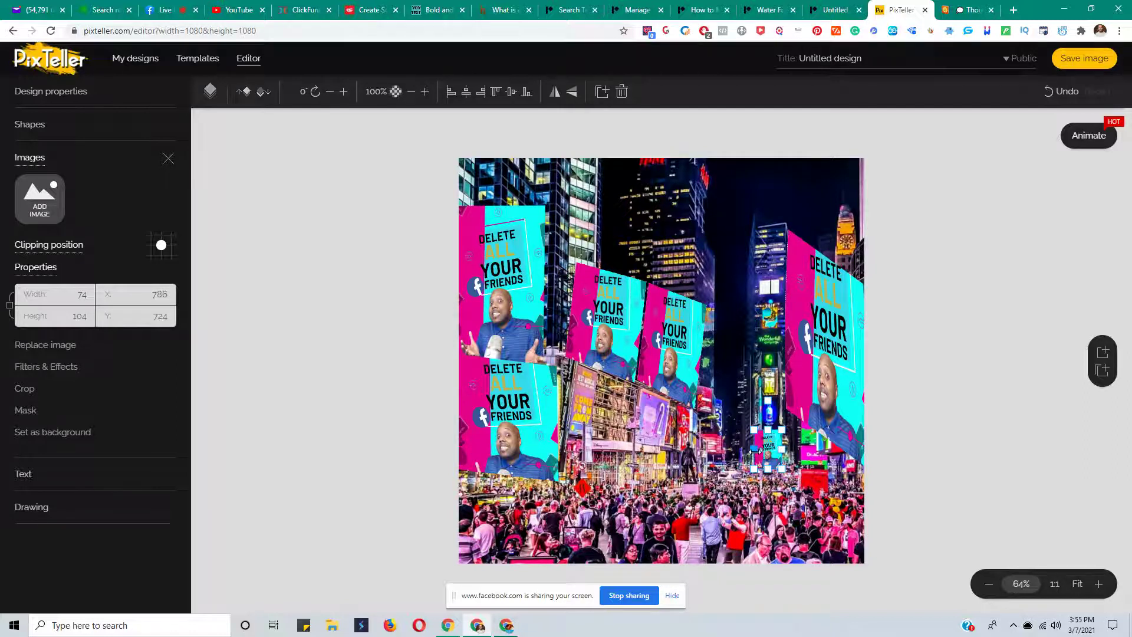
Resize the tower's billboard copy to 61 × 93 px so that it fits the narrow screen
drag(754, 449, 763, 450)
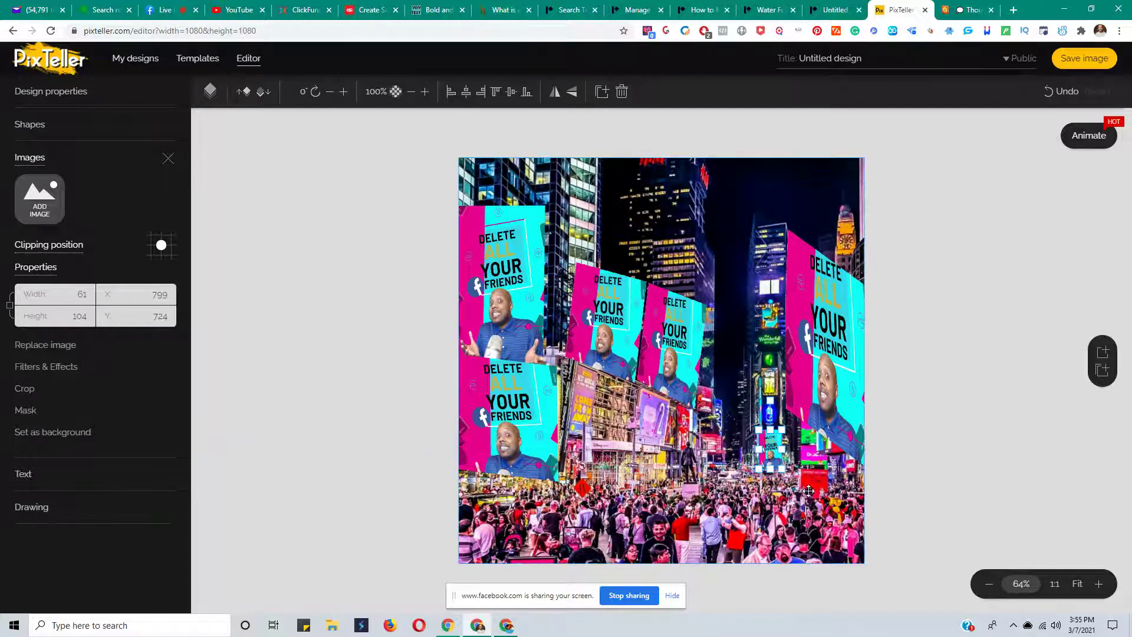
click(771, 467)
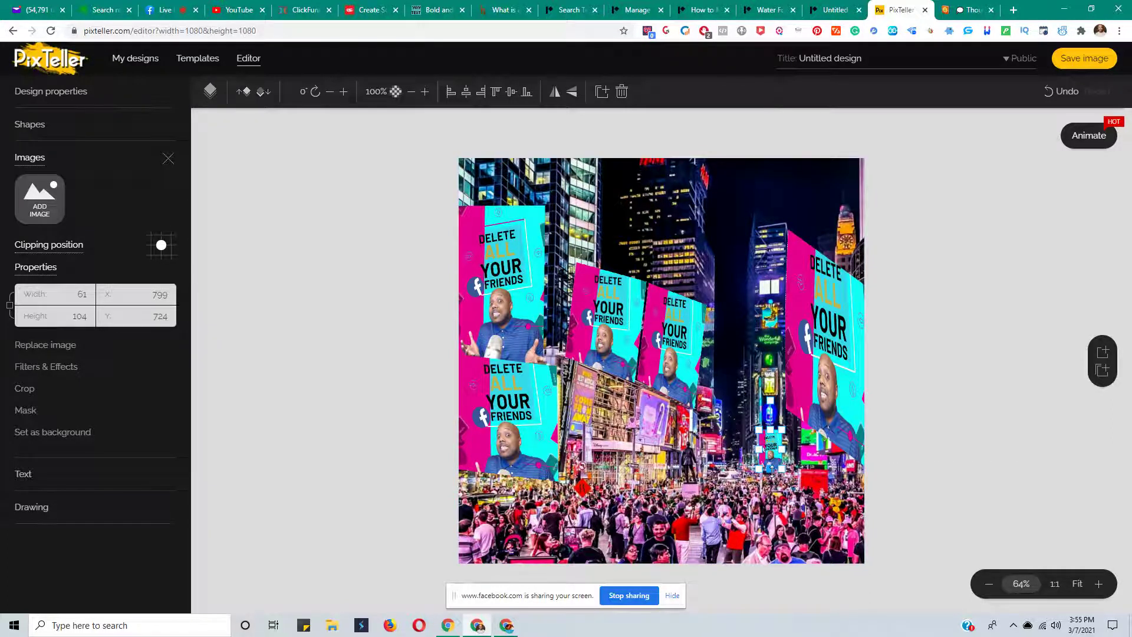
click(976, 506)
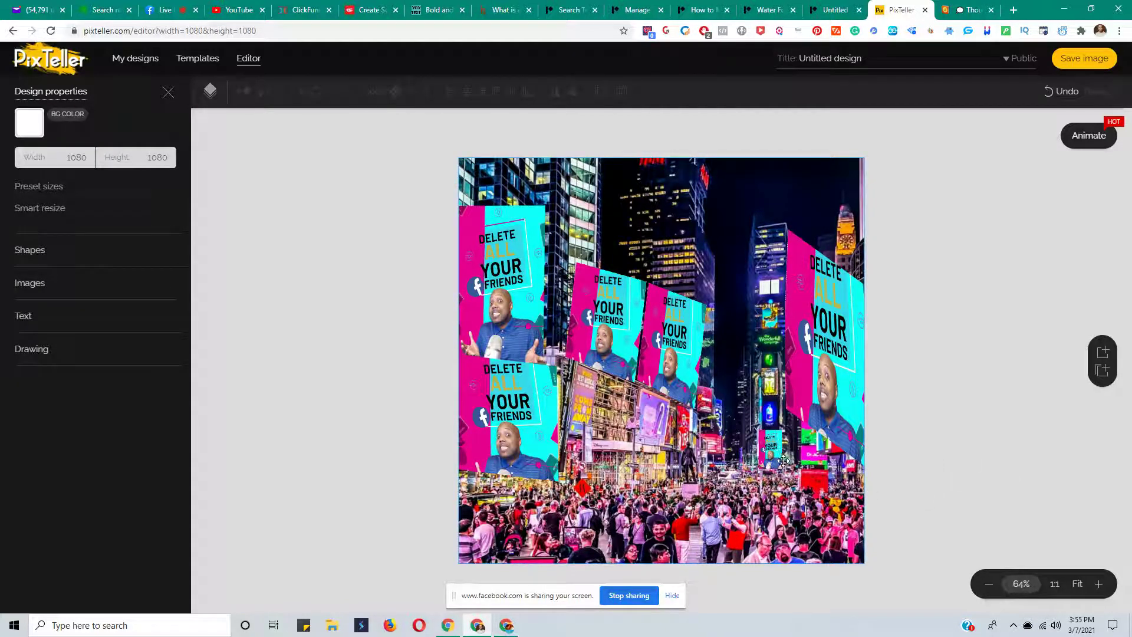
click(771, 445)
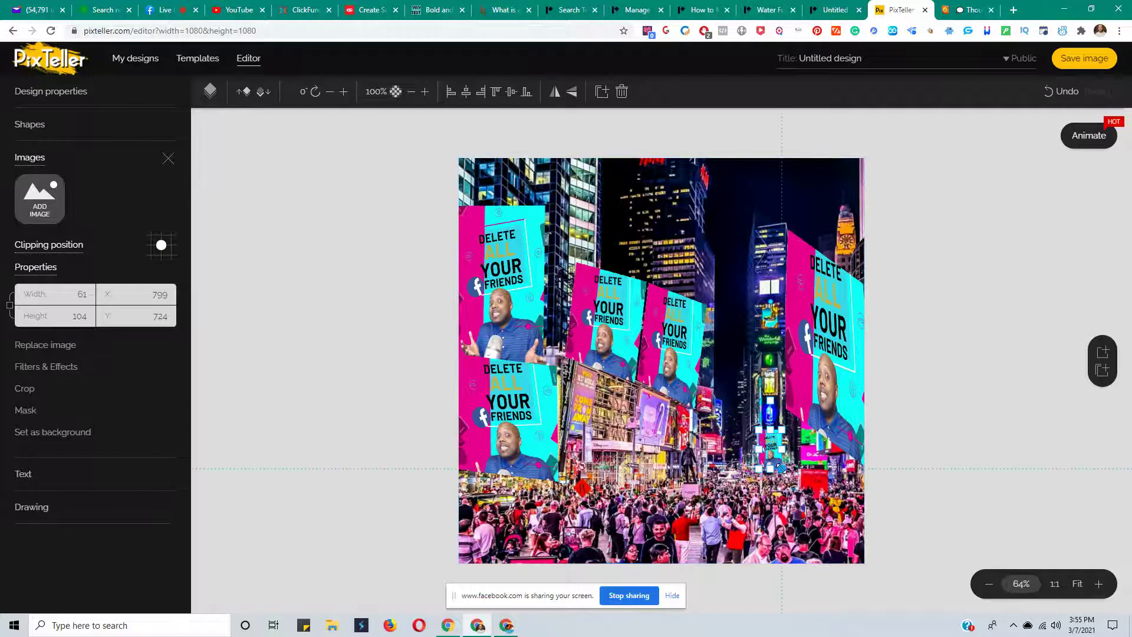
drag(778, 465, 777, 459)
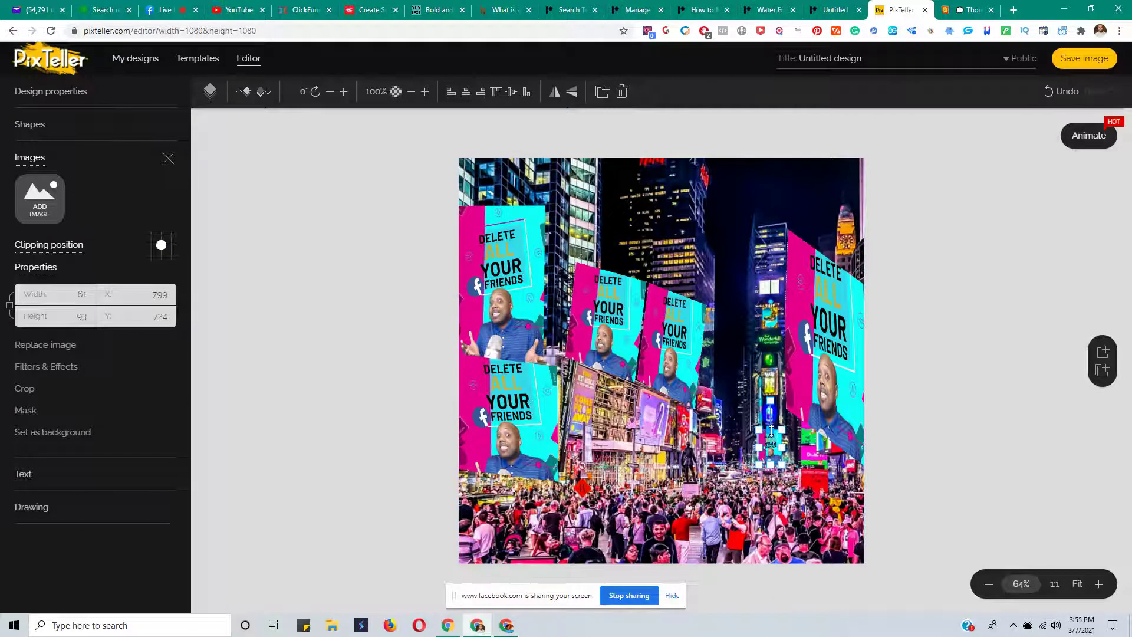
click(969, 449)
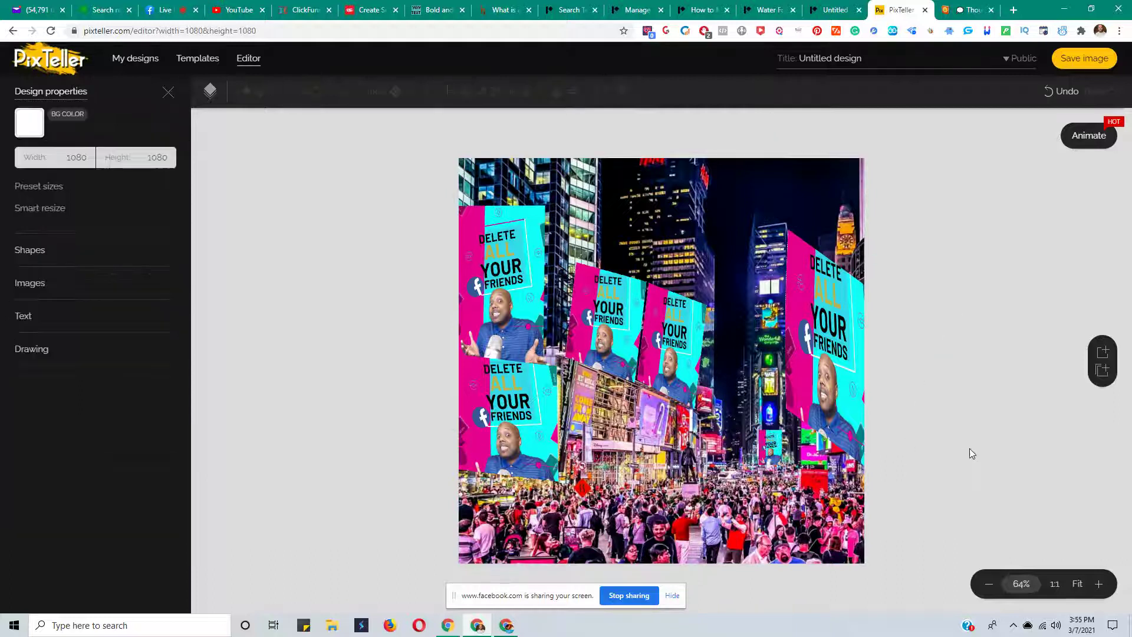
Duplicate the tower's billboard copy and place the duplicate above it at X 807, Y 647, shrunk to 46 × 69 px
click(769, 448)
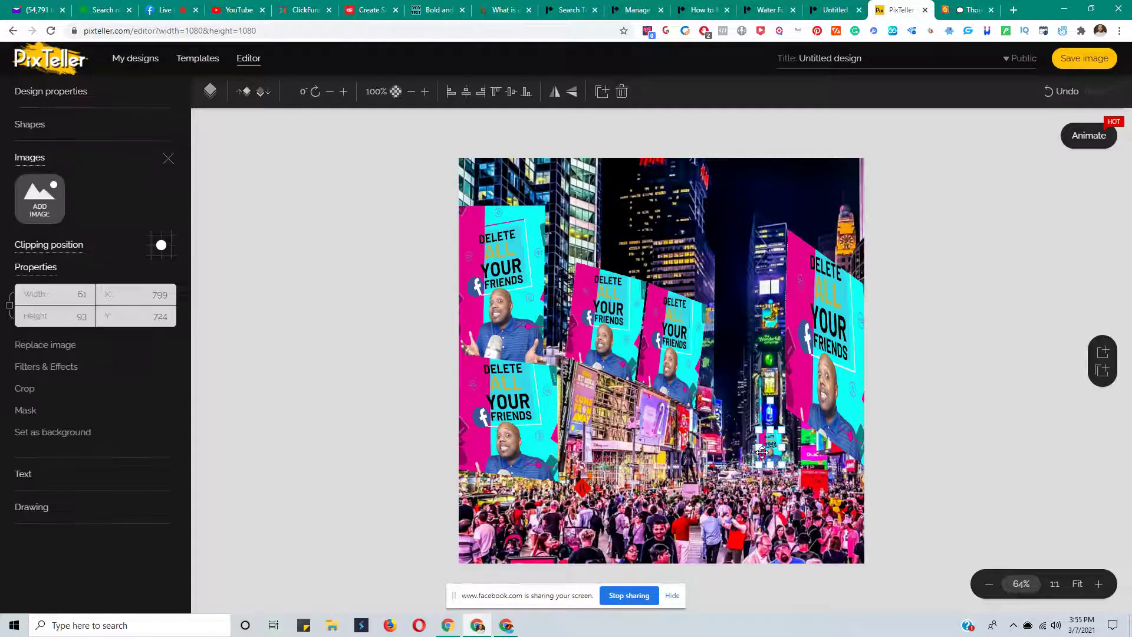
click(601, 91)
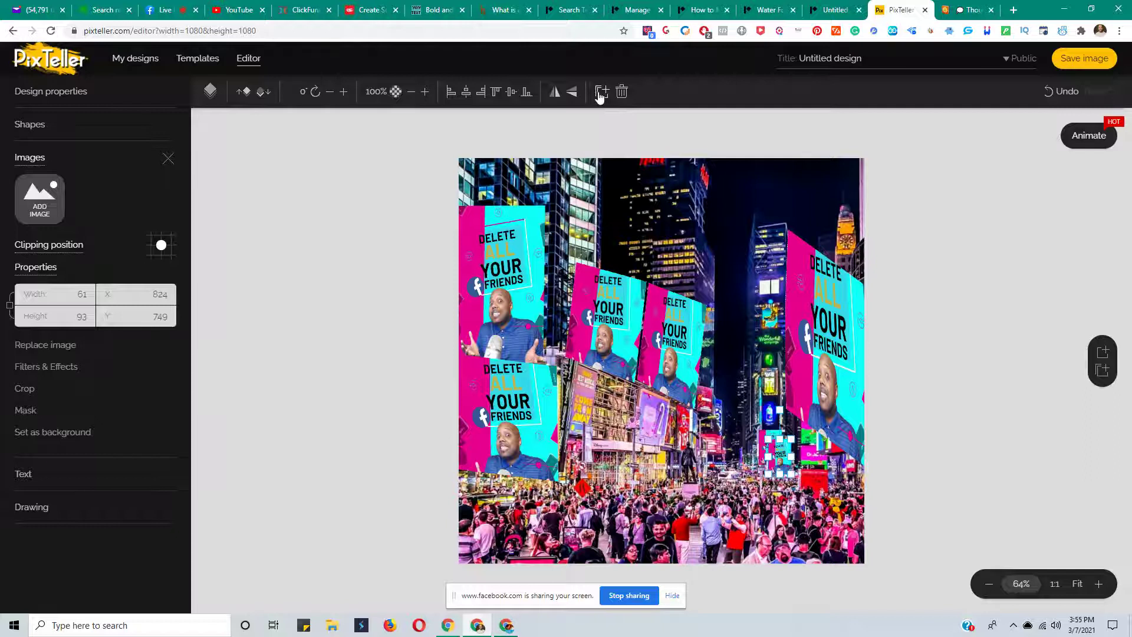
drag(778, 467, 771, 413)
click(960, 441)
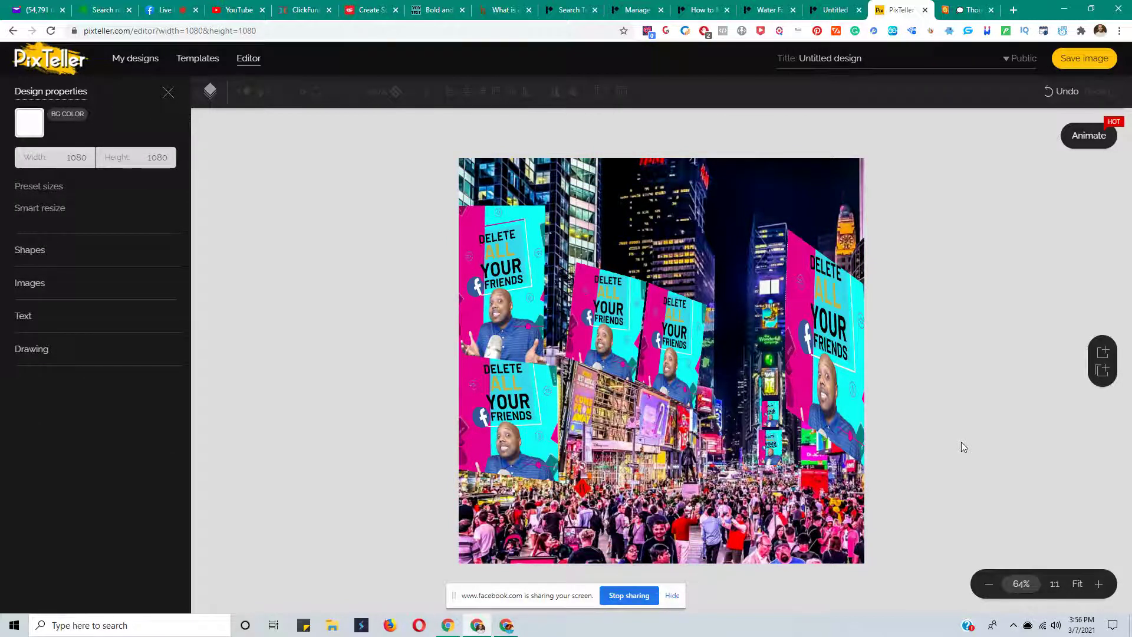
Duplicate the 46 × 69 px copy and place the duplicate higher on the tower at X 807, Y 559
click(771, 413)
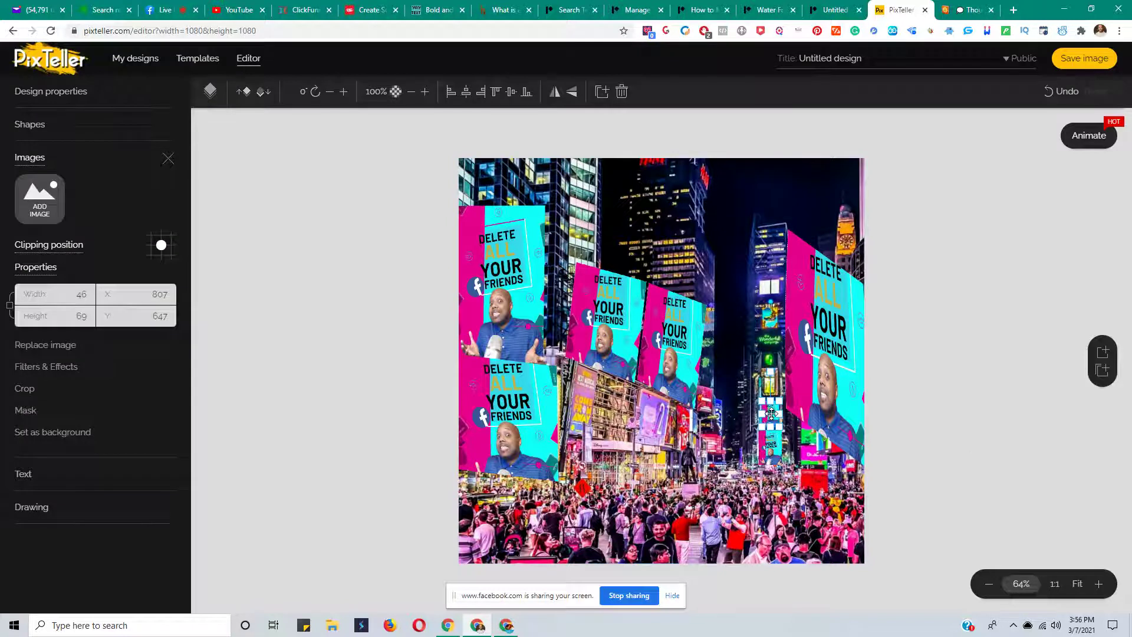
click(601, 94)
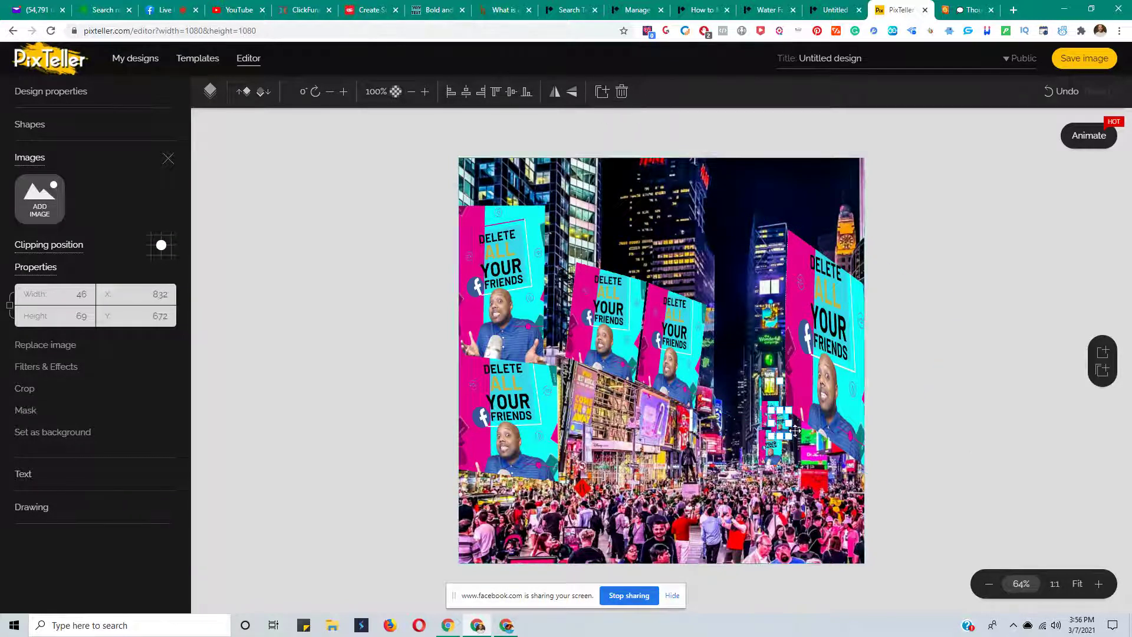
drag(781, 422, 772, 378)
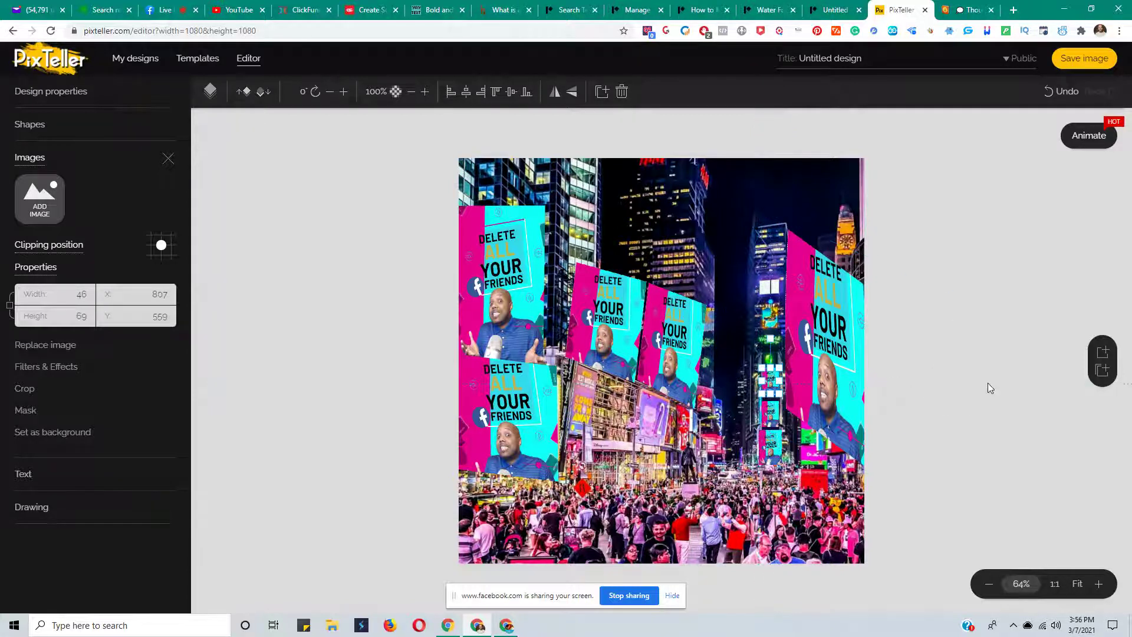
Duplicate the tower's uppermost copy again and position the new one above it at X 807, Y 490
click(602, 91)
drag(787, 401, 768, 348)
click(1022, 443)
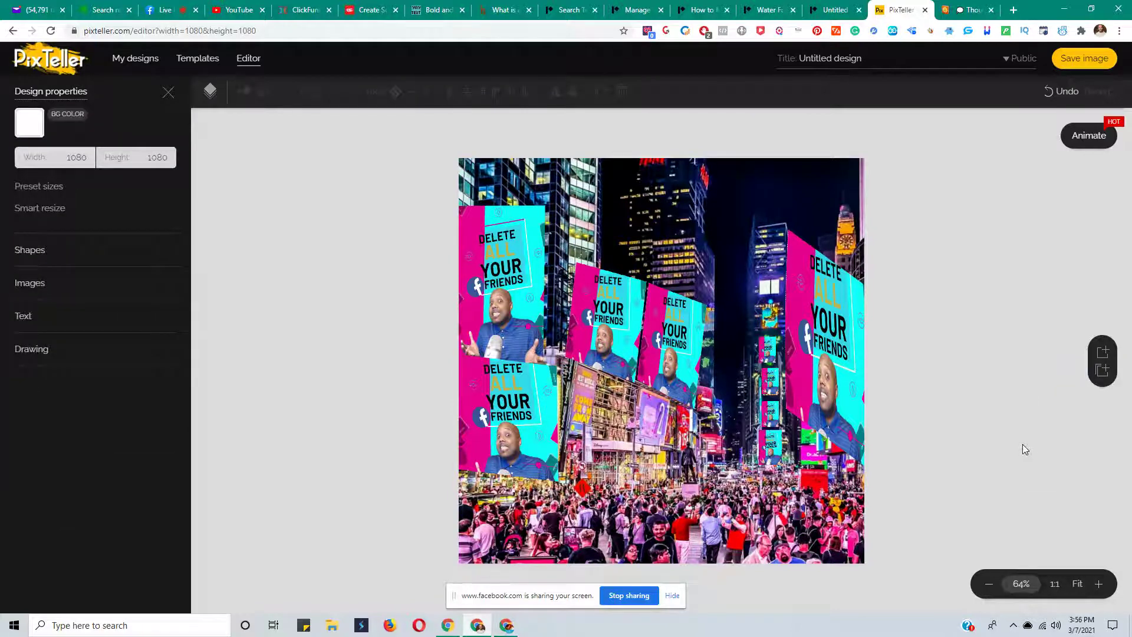
click(768, 351)
drag(769, 350, 769, 354)
click(1020, 425)
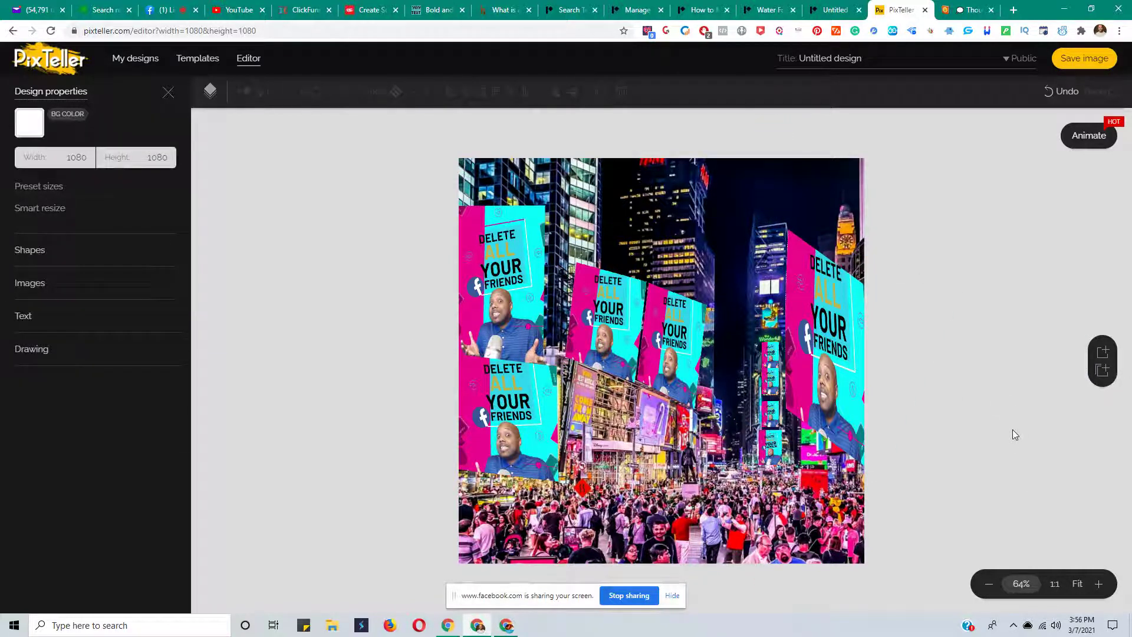
Duplicate the copy at Y 490 and place the duplicate on the tower screen just above it
click(772, 348)
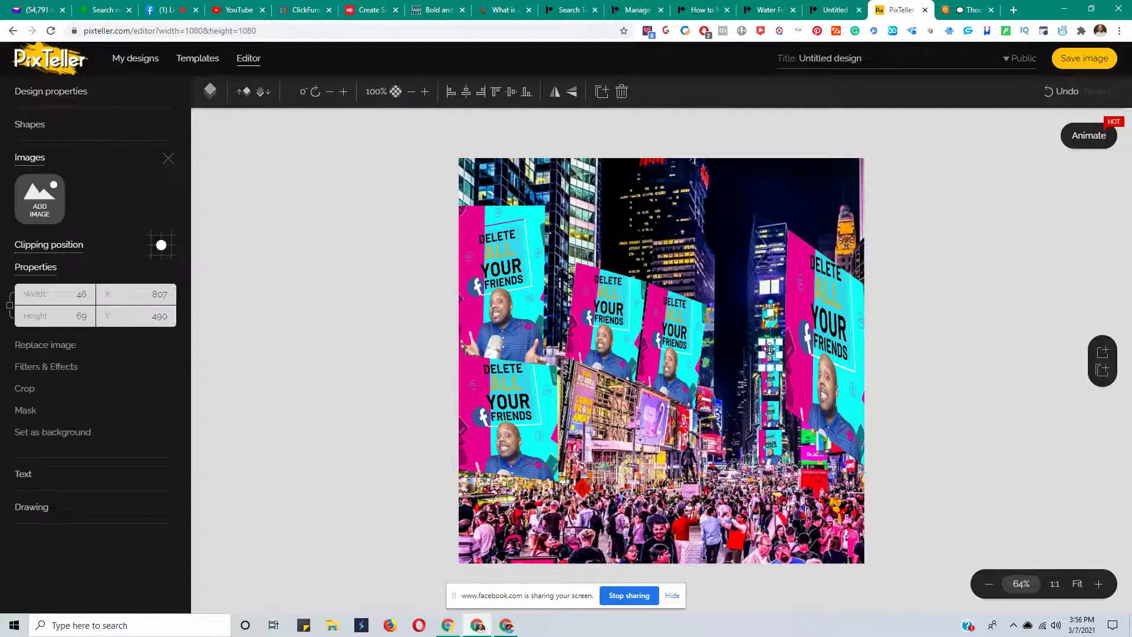
click(601, 92)
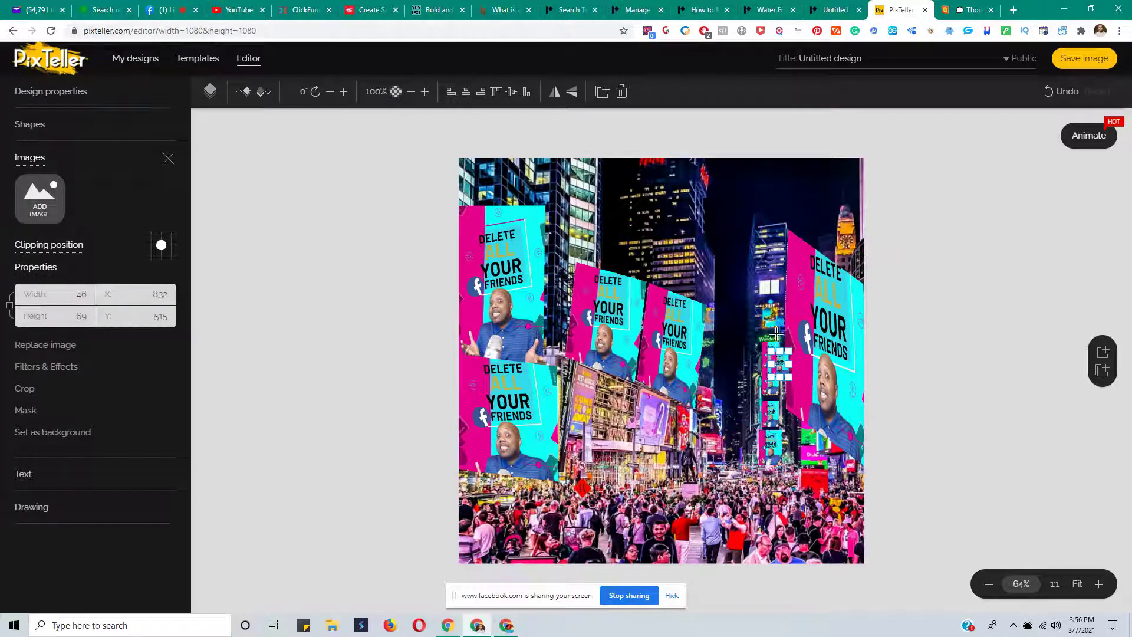
drag(778, 361, 770, 316)
click(982, 384)
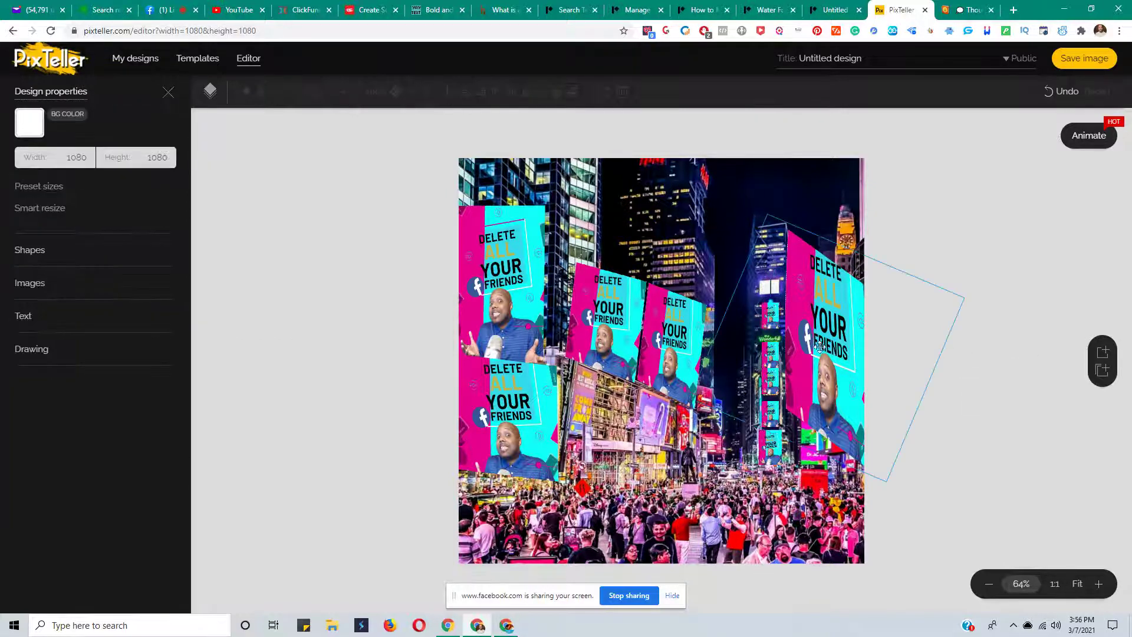
click(773, 352)
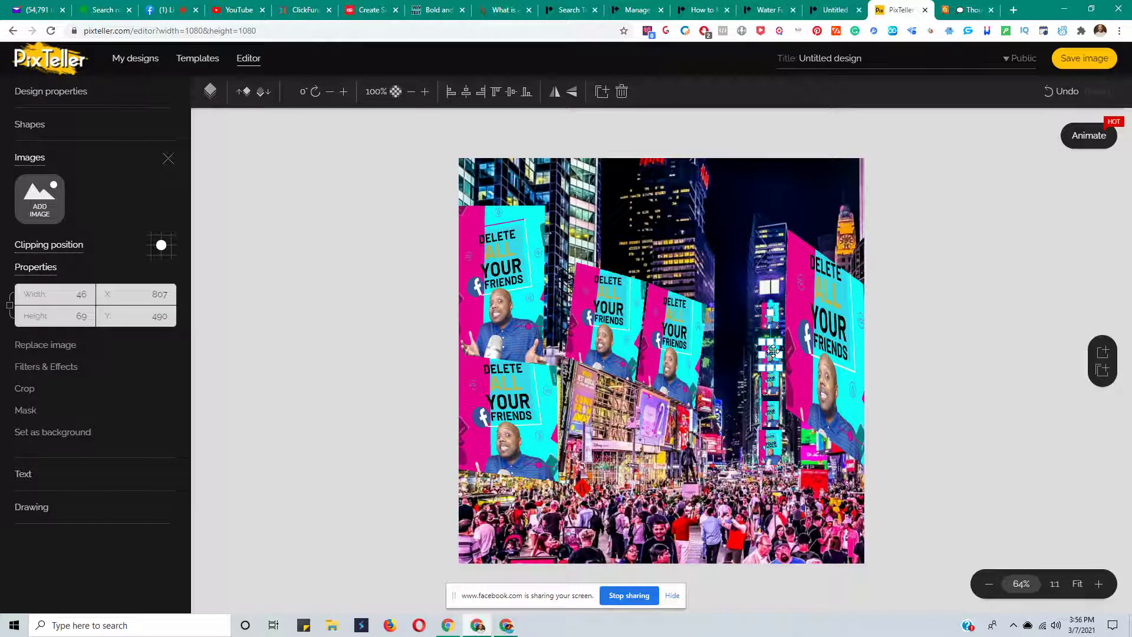
click(980, 426)
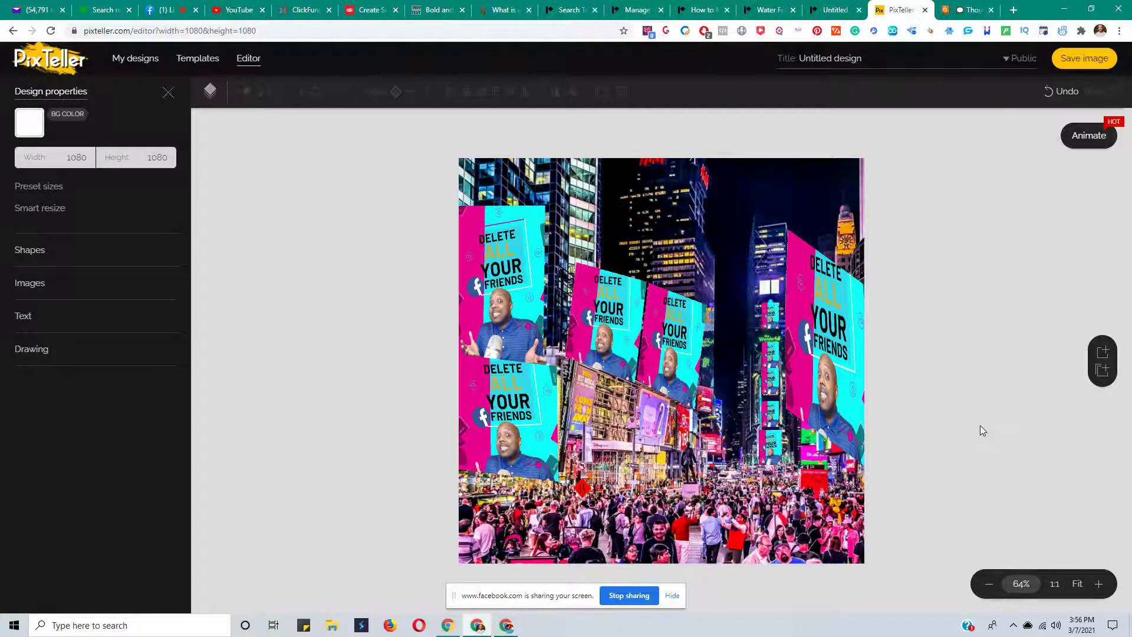
Duplicate the right-hand central billboard copy and move the duplicate below the left central one, at X 285, Y 540
click(666, 341)
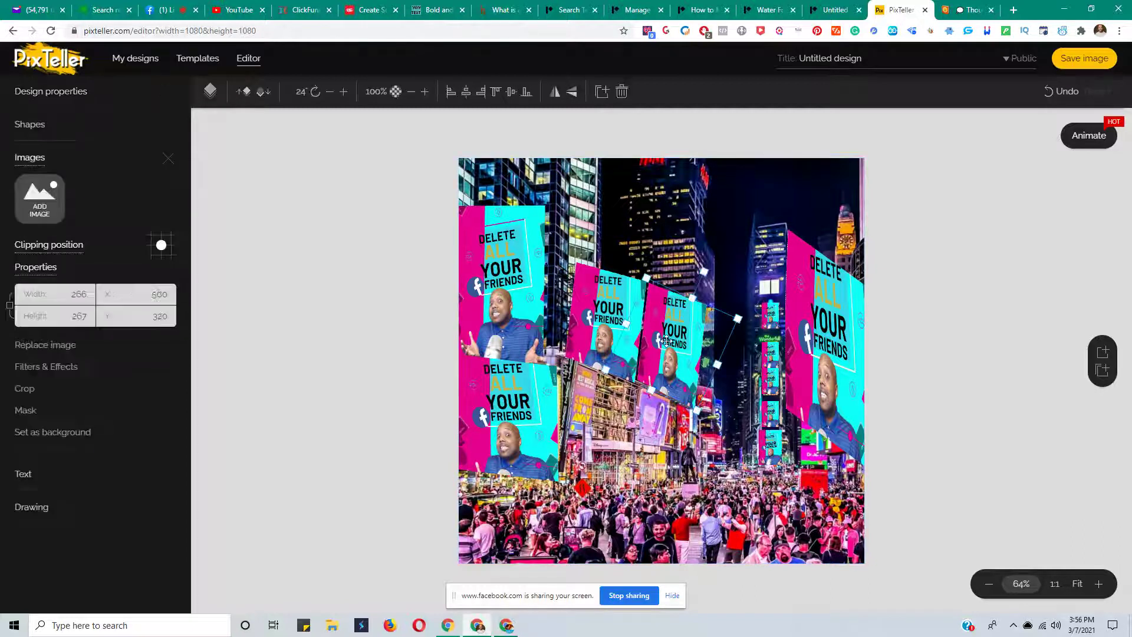
click(601, 92)
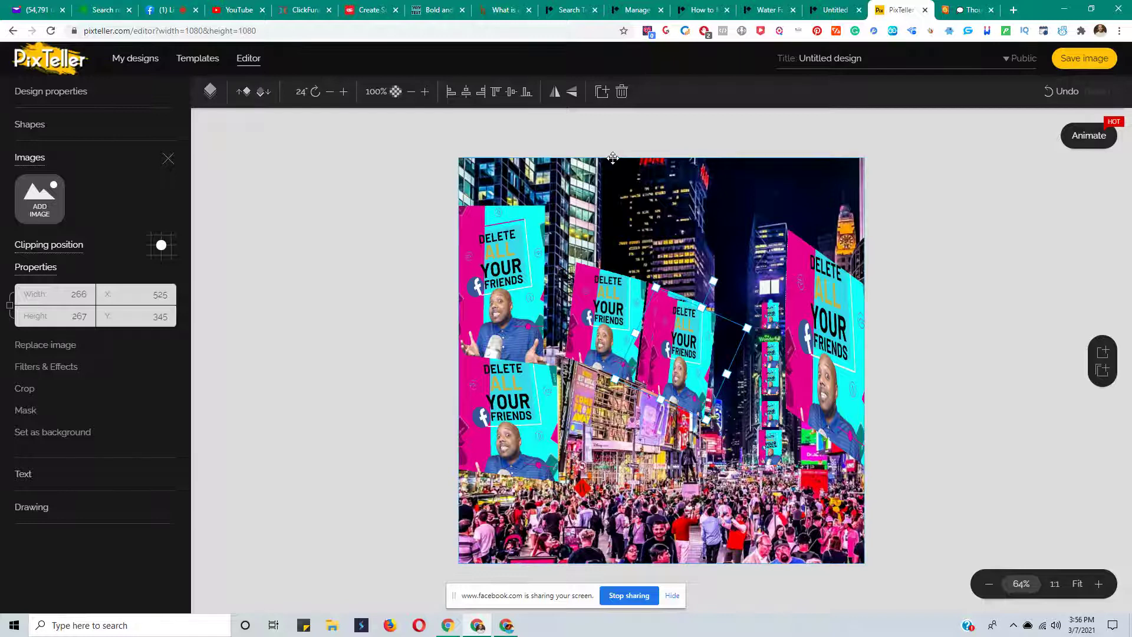
drag(686, 366, 587, 431)
click(619, 496)
click(617, 492)
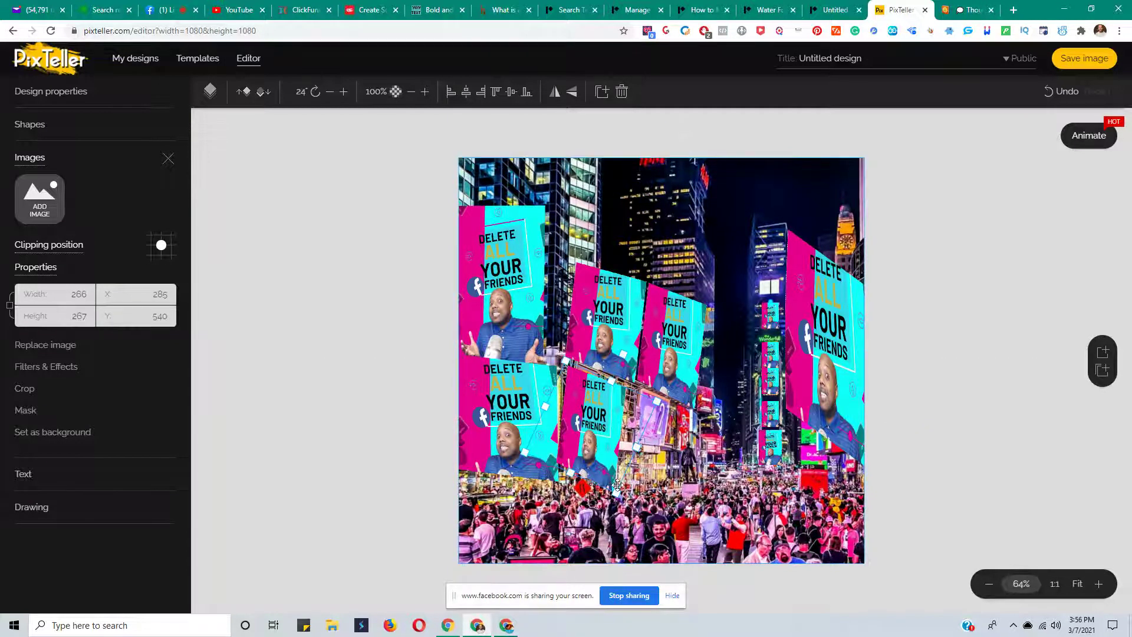
Shrink the lower central duplicate to 169 × 177 px at X 309, Y 540 to fit the billboard behind it
drag(617, 492, 605, 469)
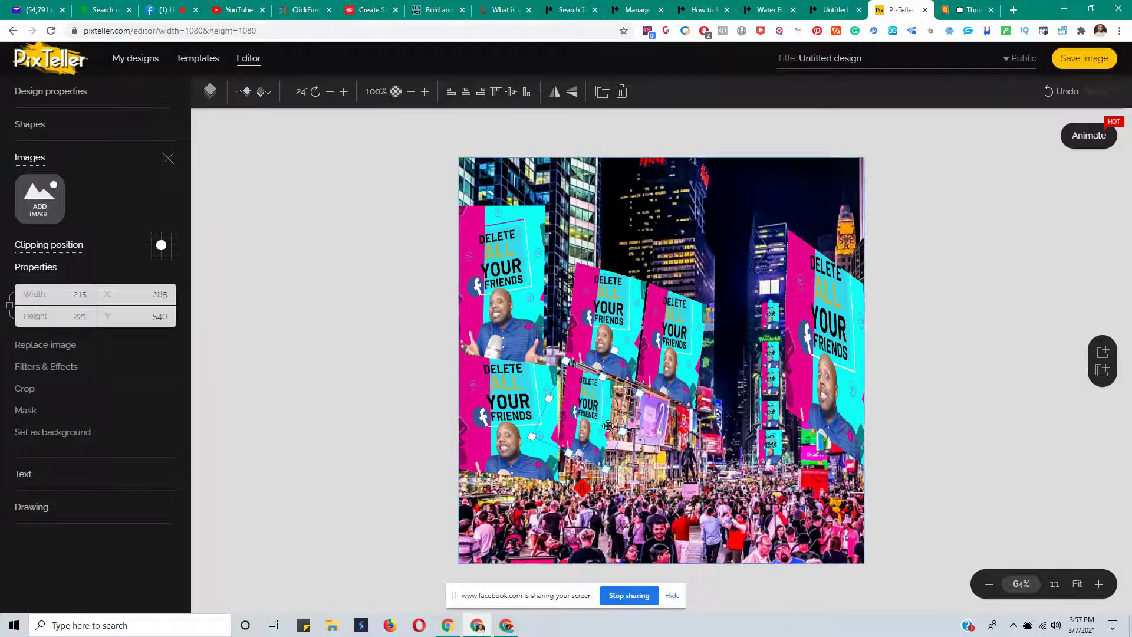
drag(605, 469, 618, 445)
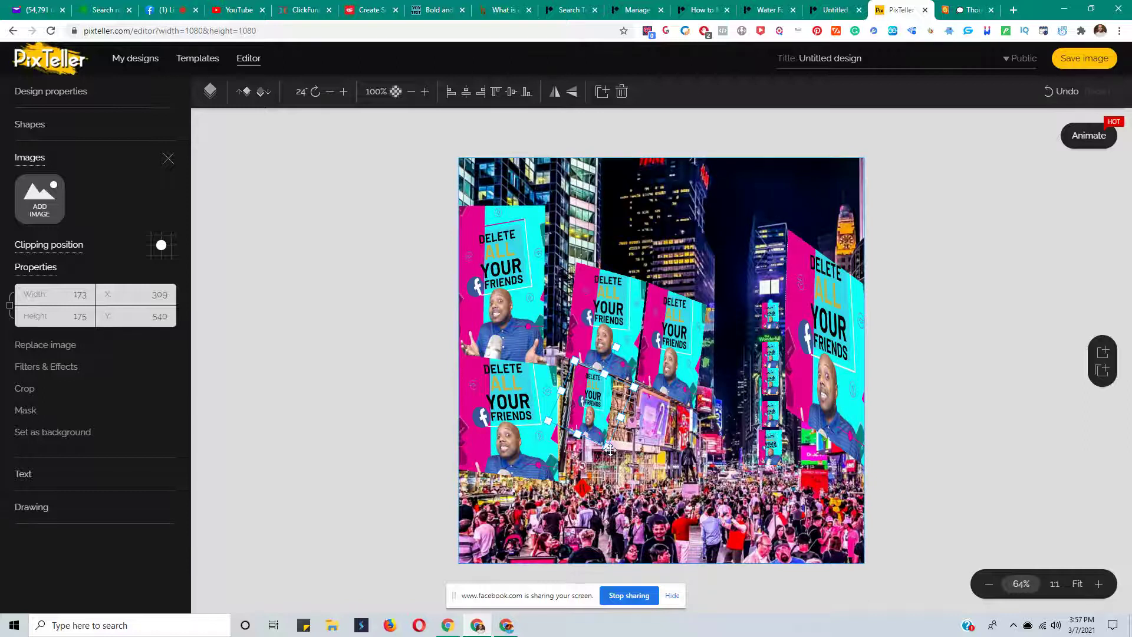
drag(608, 446, 606, 449)
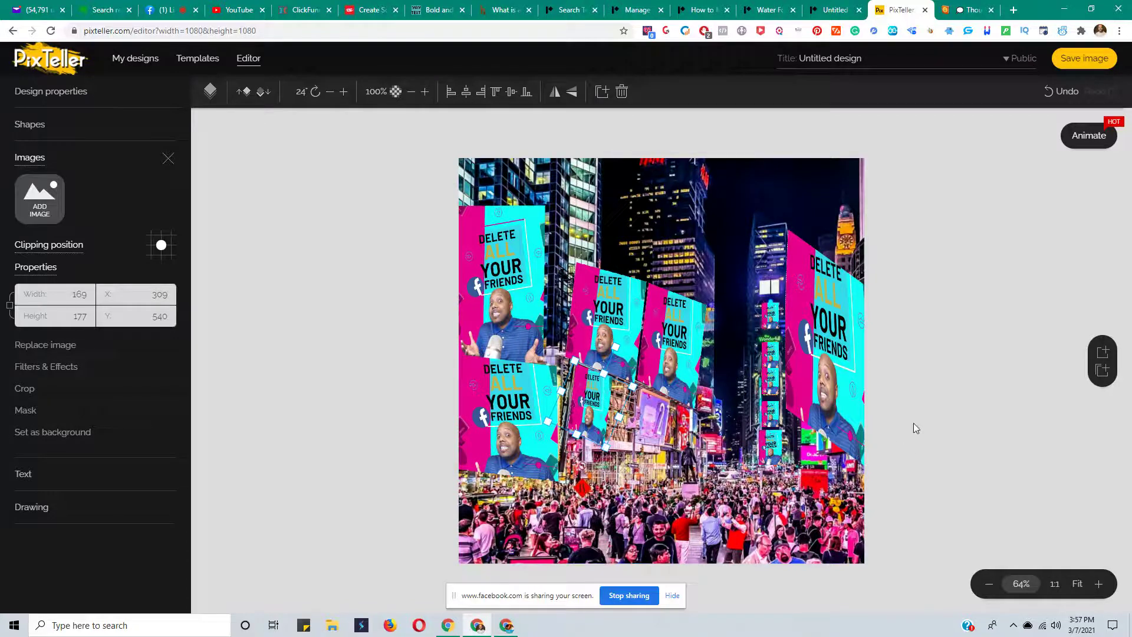
click(929, 424)
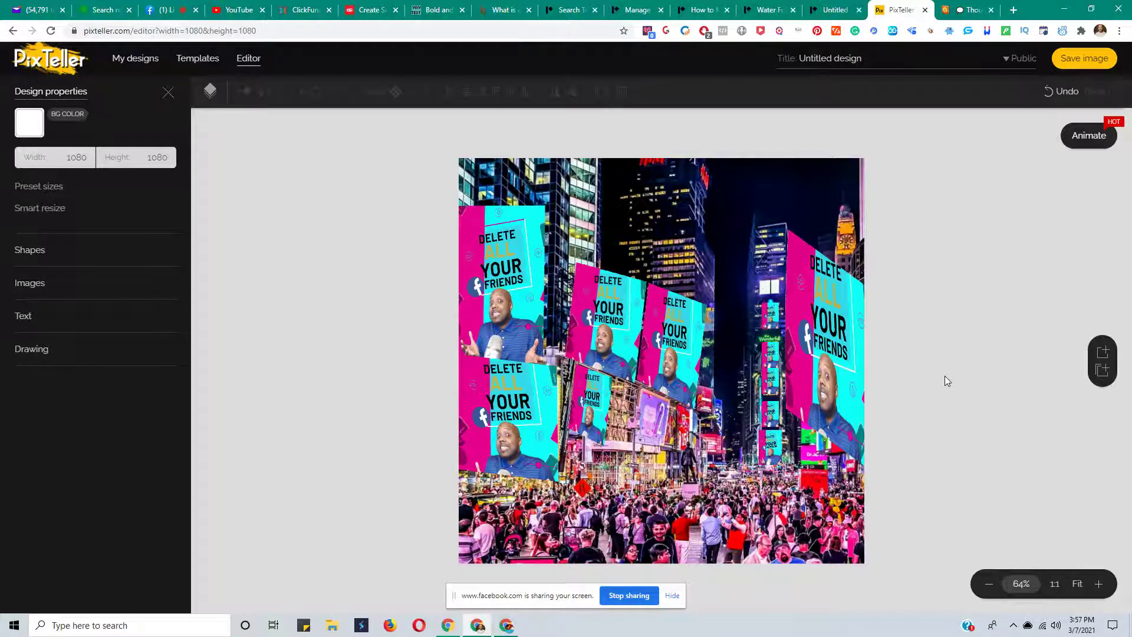
Duplicate the 169 × 177 px copy and move the duplicate over the purple billboard to about X 511, Y 594
click(593, 413)
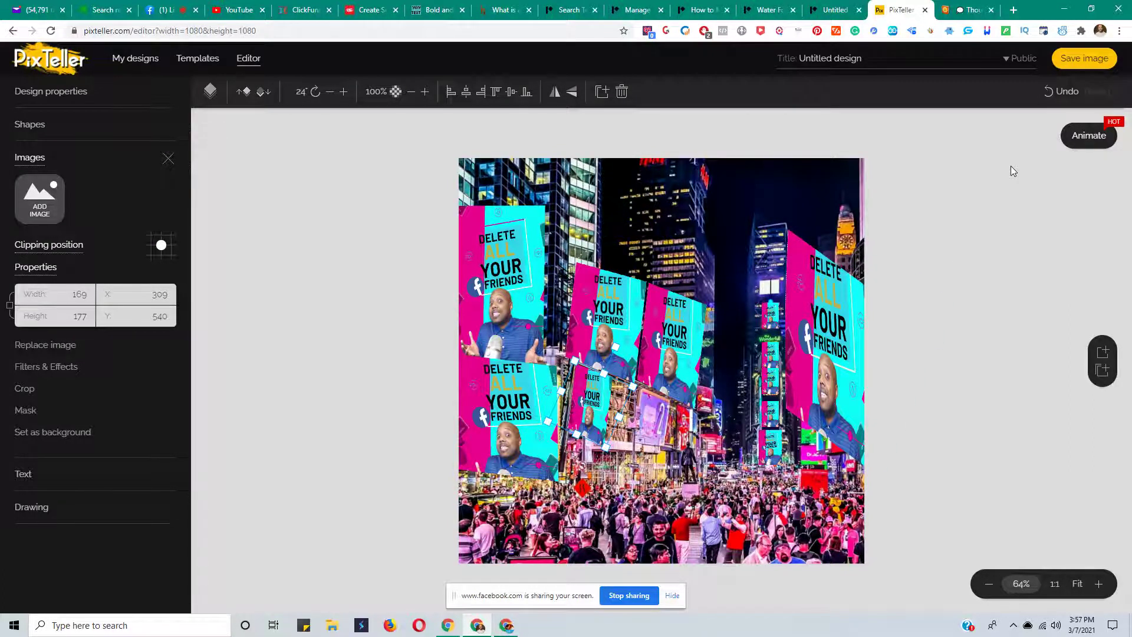
click(600, 92)
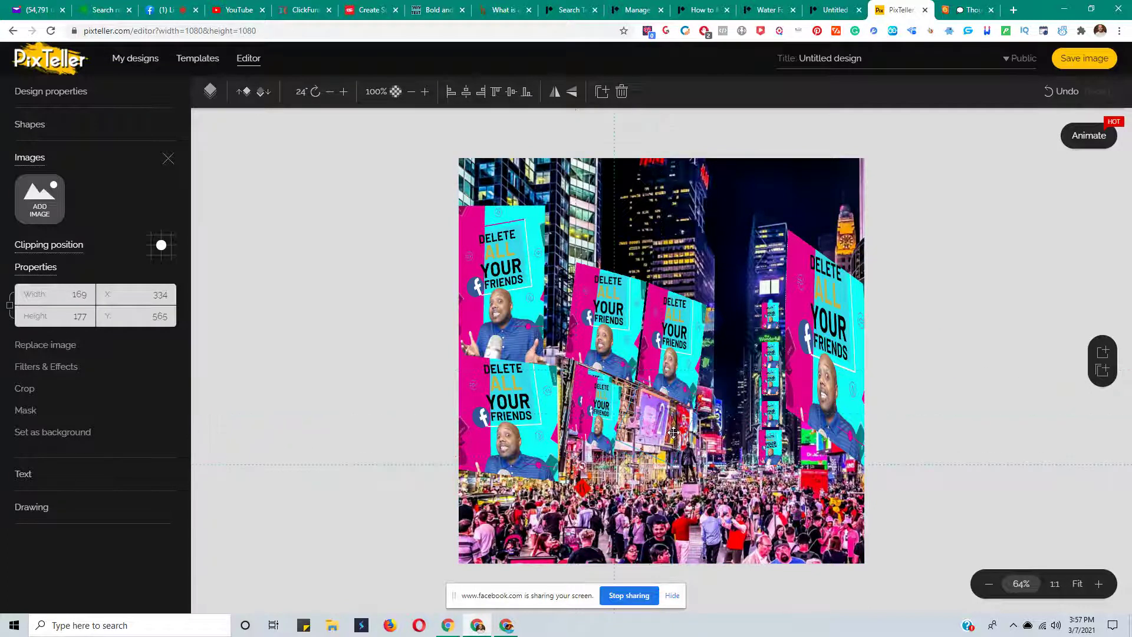
drag(587, 419, 655, 430)
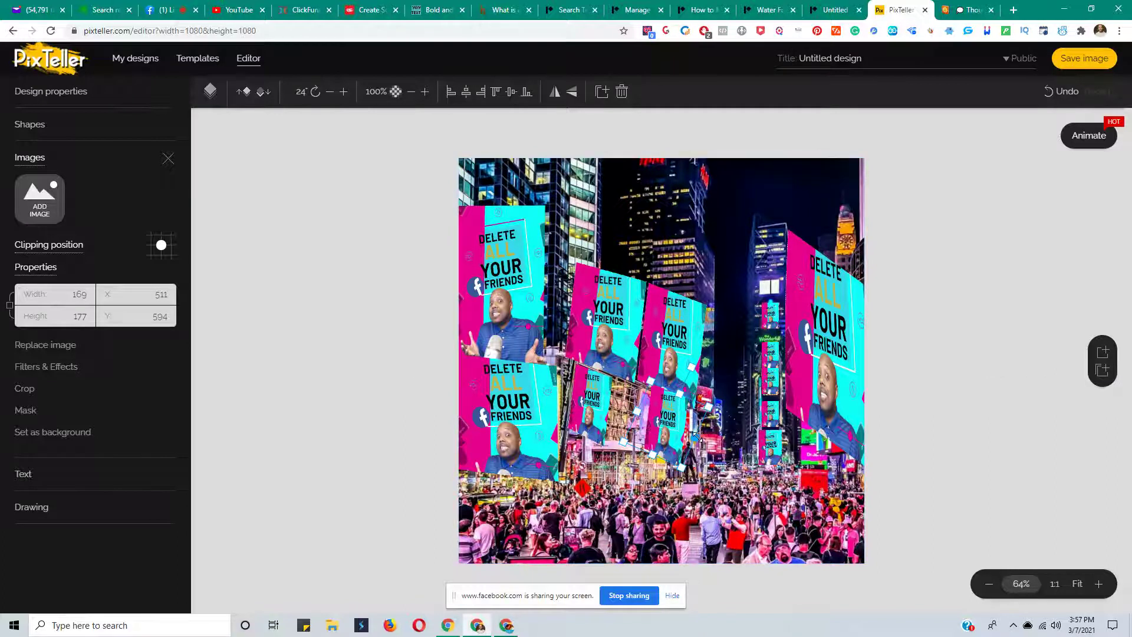
Enlarge the copy over the purple billboard to 260 × 245 px and rotate it to 8° at about X 433, Y 598
drag(714, 444, 654, 475)
mouse_move(696, 404)
mouse_down()
mouse_move(691, 416)
mouse_move(666, 411)
mouse_move(682, 398)
mouse_up()
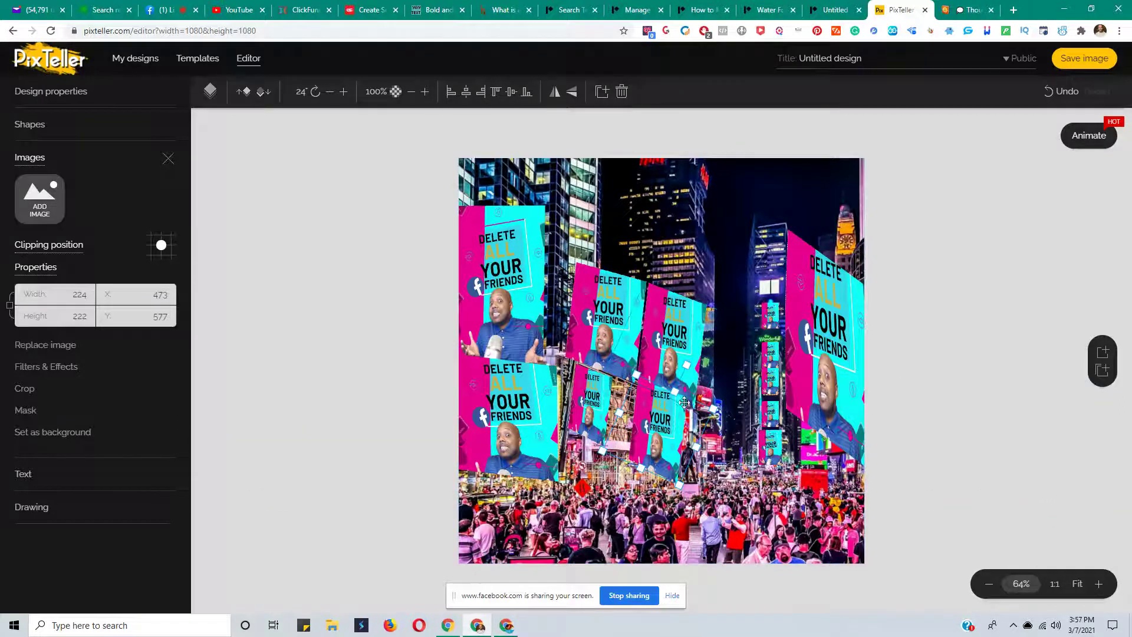
drag(696, 446, 709, 452)
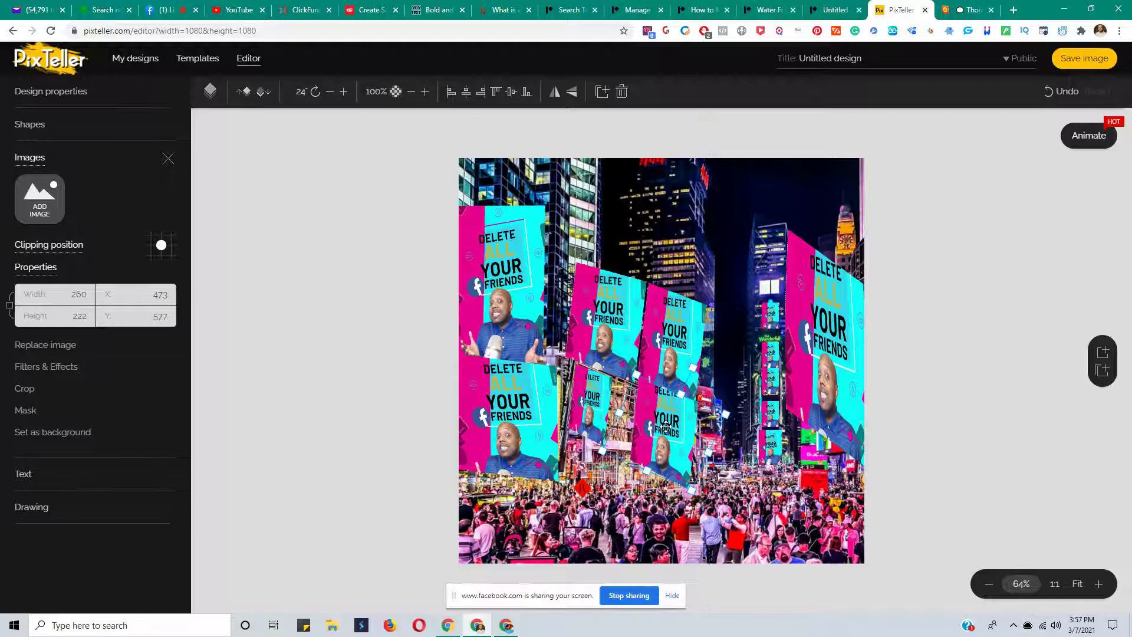
drag(670, 430, 682, 392)
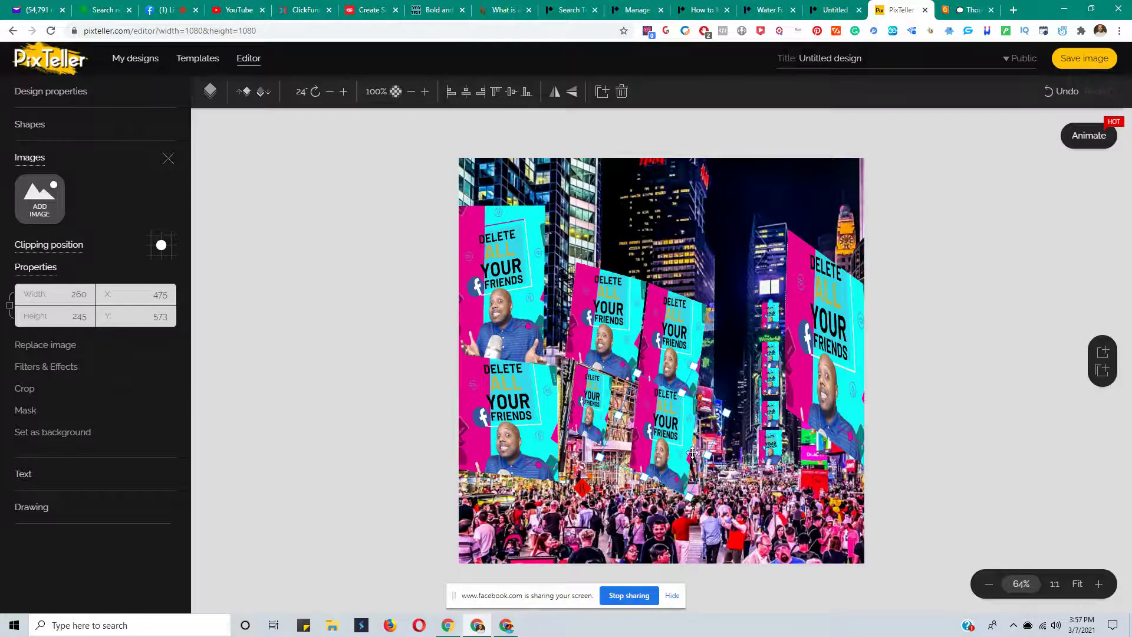
drag(707, 451, 673, 365)
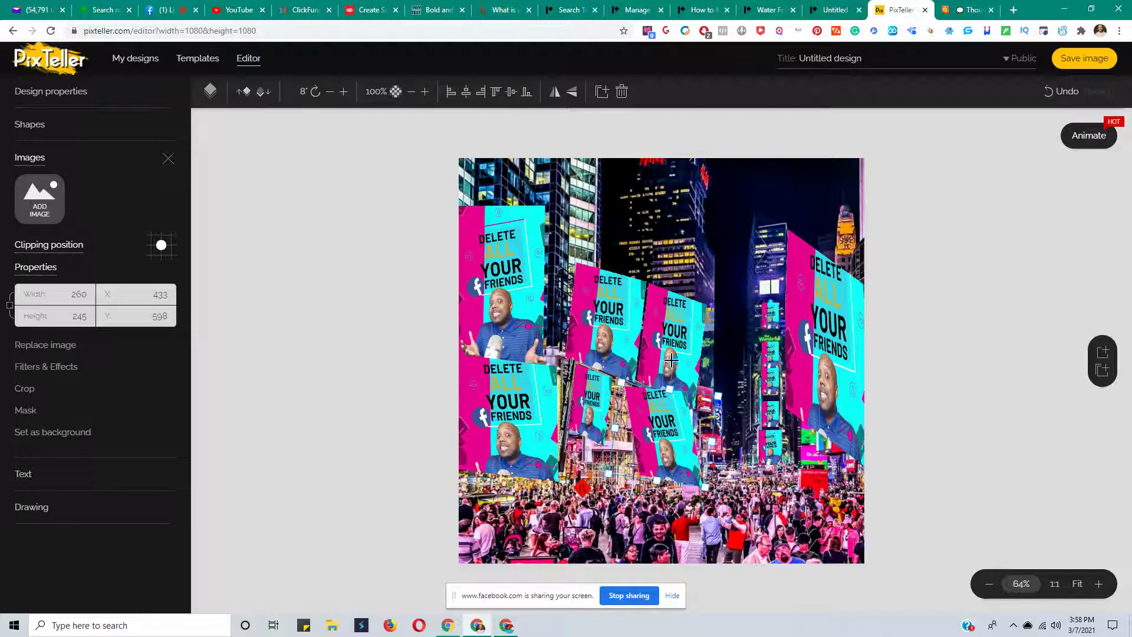
Rotate the copy over the purple billboard to 1°, shrink it to 252 × 193 px, and undo the accidental background shift
drag(670, 360, 662, 361)
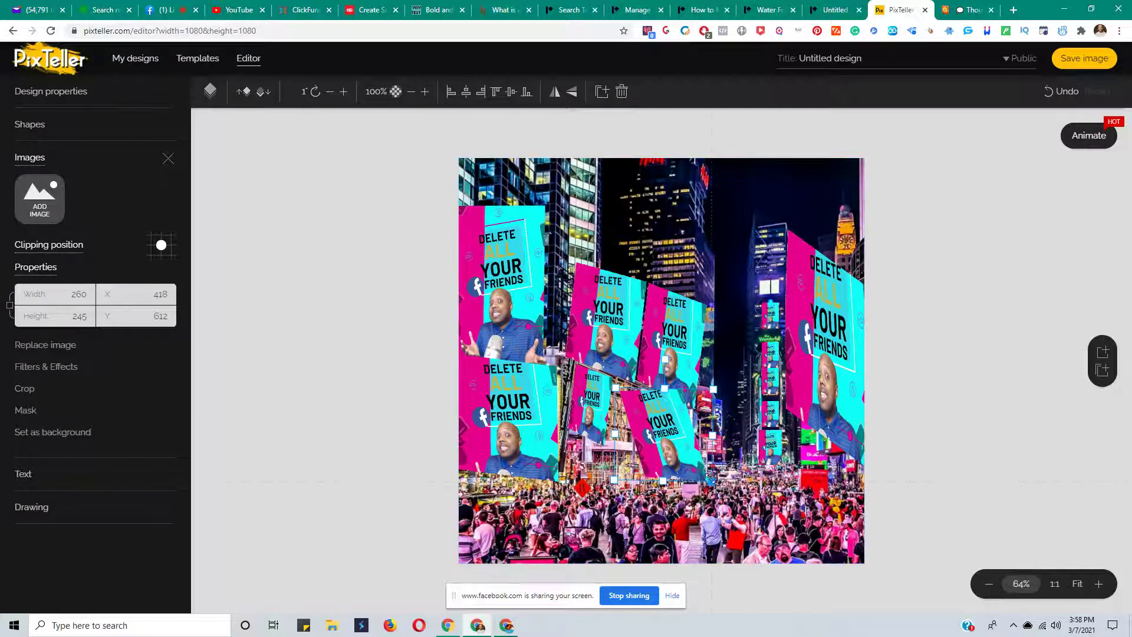
drag(712, 481, 715, 432)
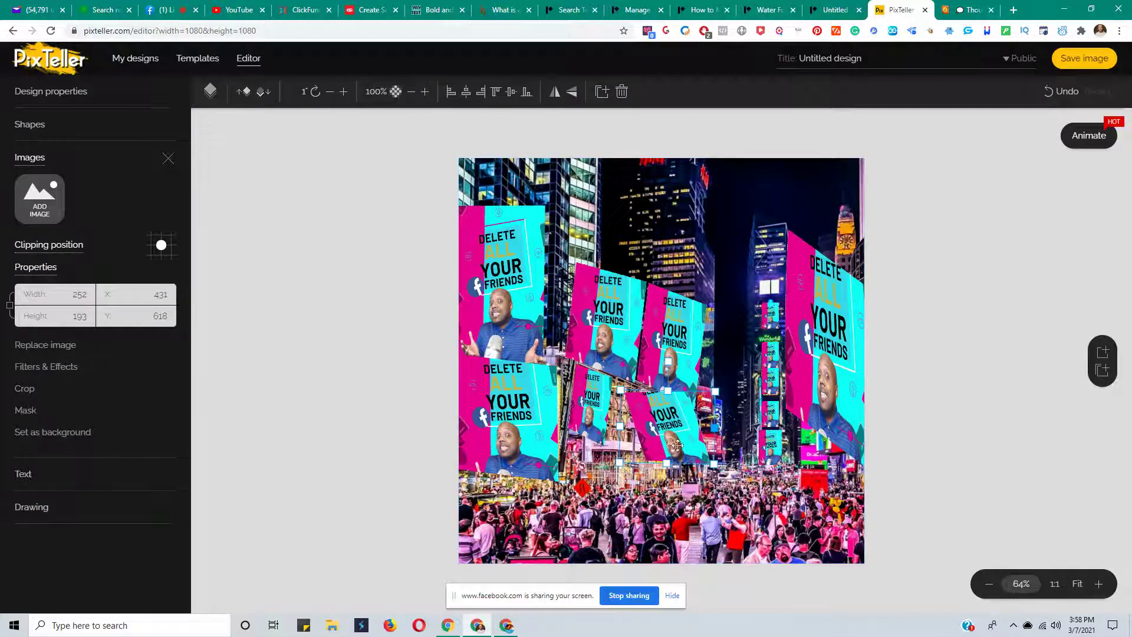
click(669, 461)
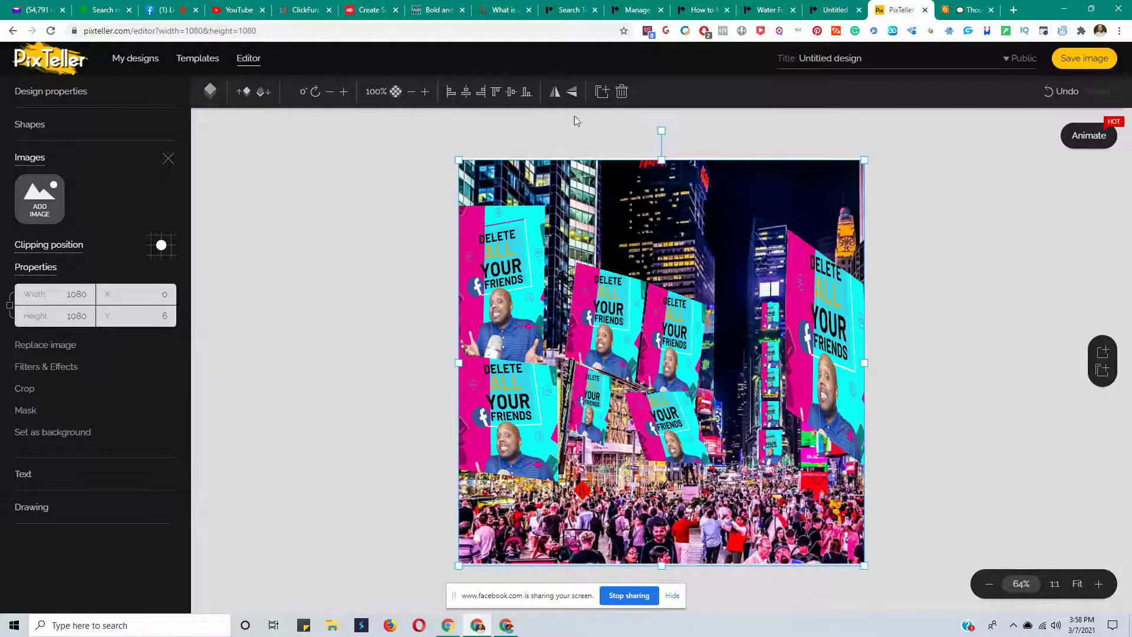
click(1061, 91)
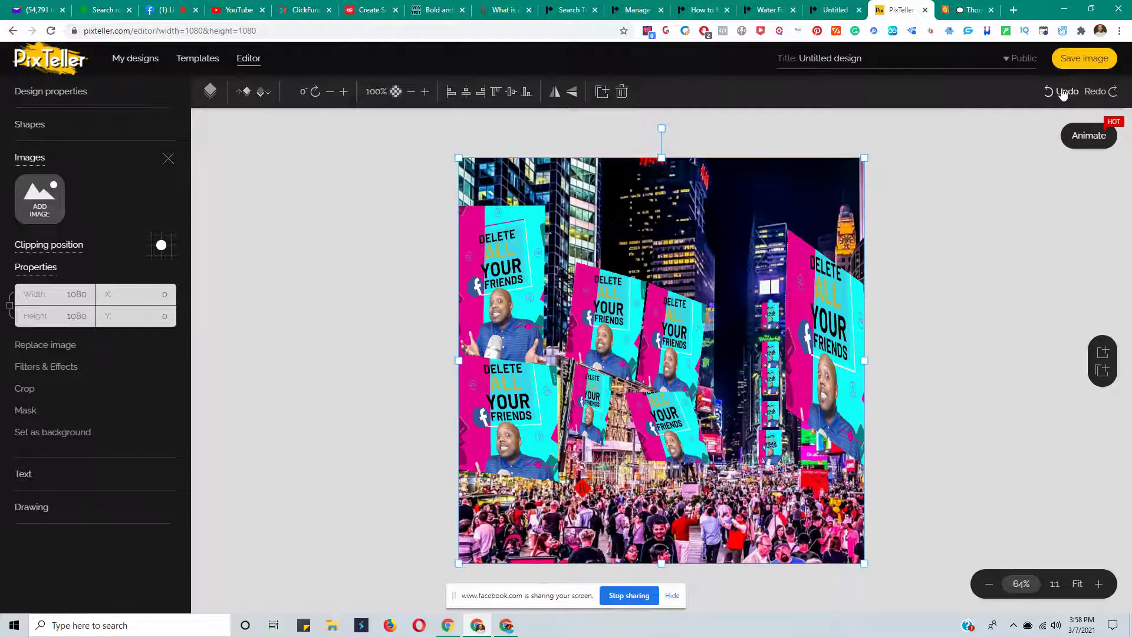
Resize the purple billboard's copy to 226 × 205 px at X 456, Y 608
click(672, 421)
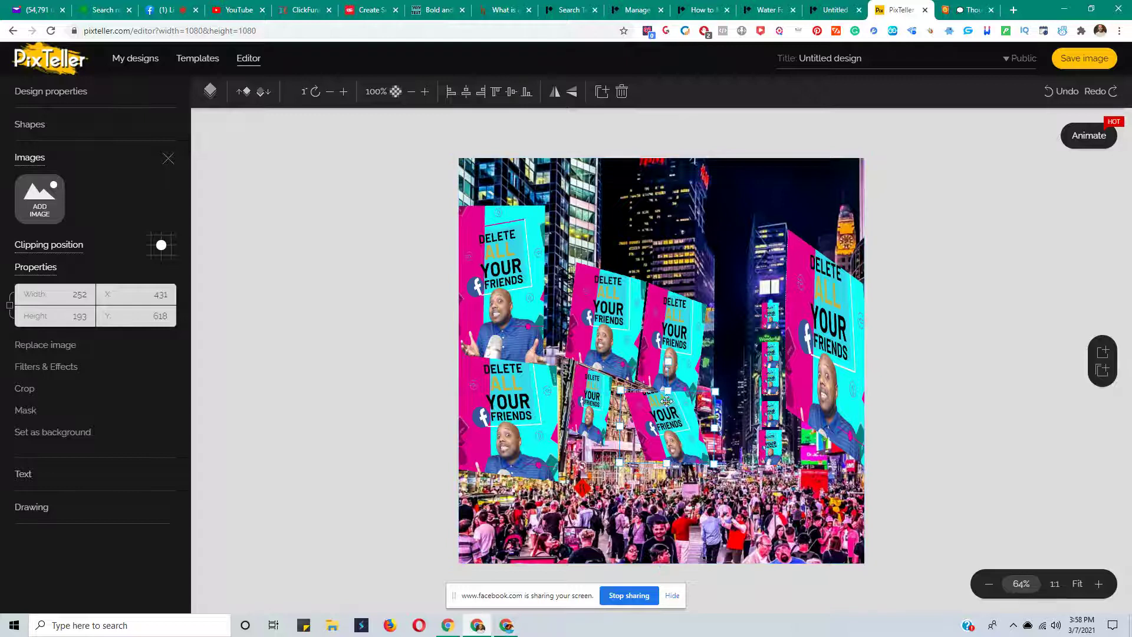
mouse_move(670, 391)
mouse_down()
mouse_move(672, 414)
mouse_move(669, 380)
mouse_move(671, 412)
mouse_up()
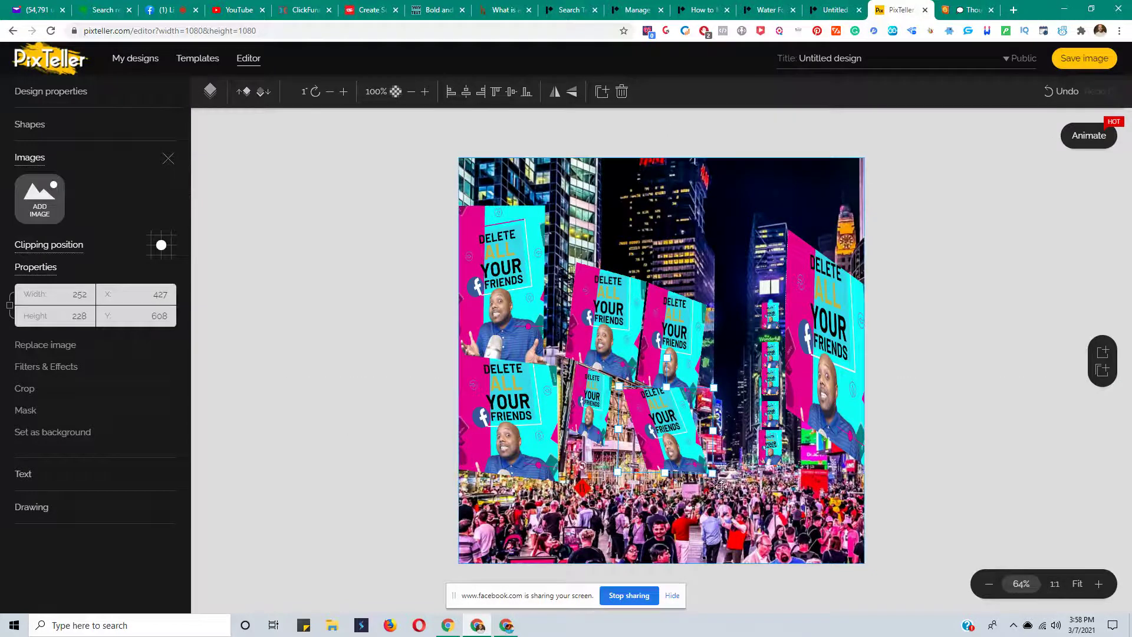
drag(703, 470, 701, 431)
click(996, 381)
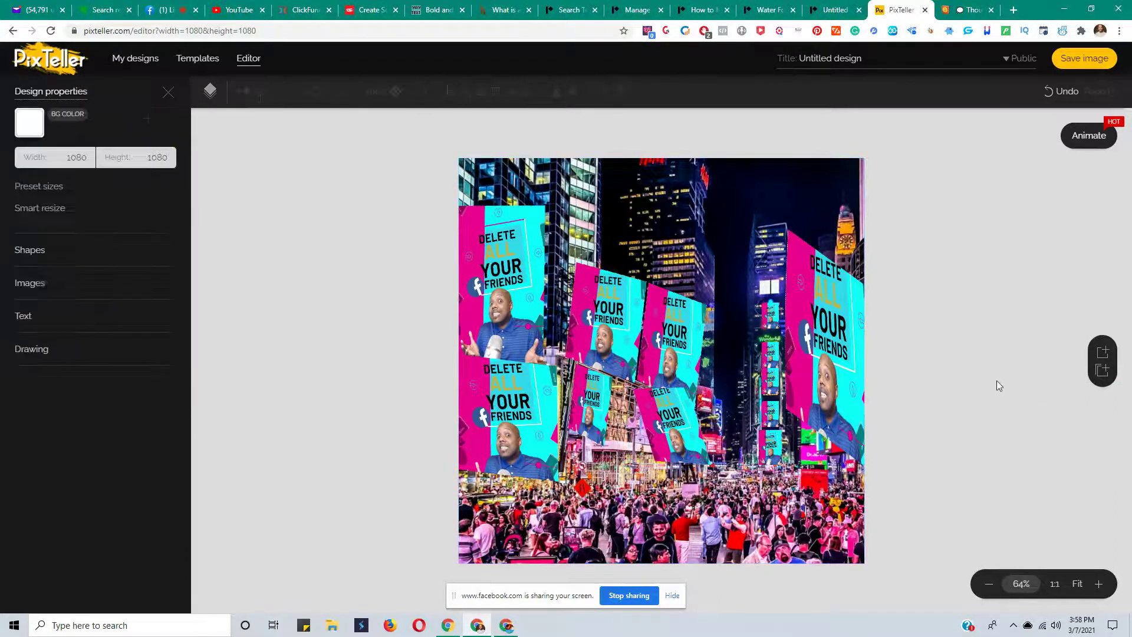
Rotate the purple billboard's copy to 16° and shrink it to 165 × 150 px at X 460, Y 570
click(683, 424)
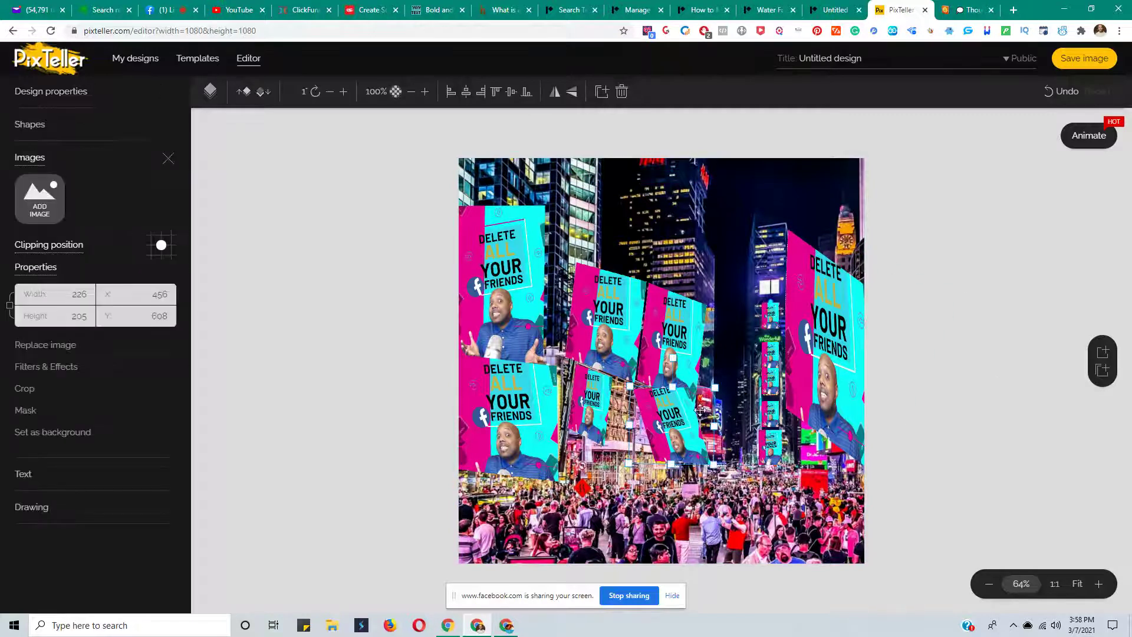
drag(664, 360, 699, 387)
drag(654, 429, 641, 425)
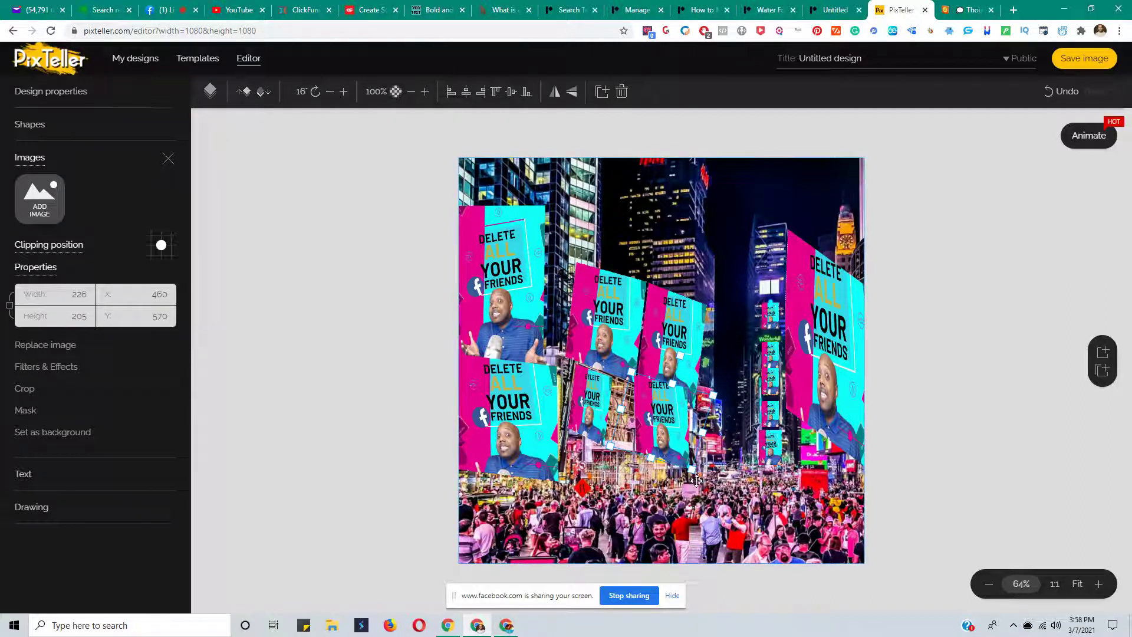
drag(687, 469, 673, 445)
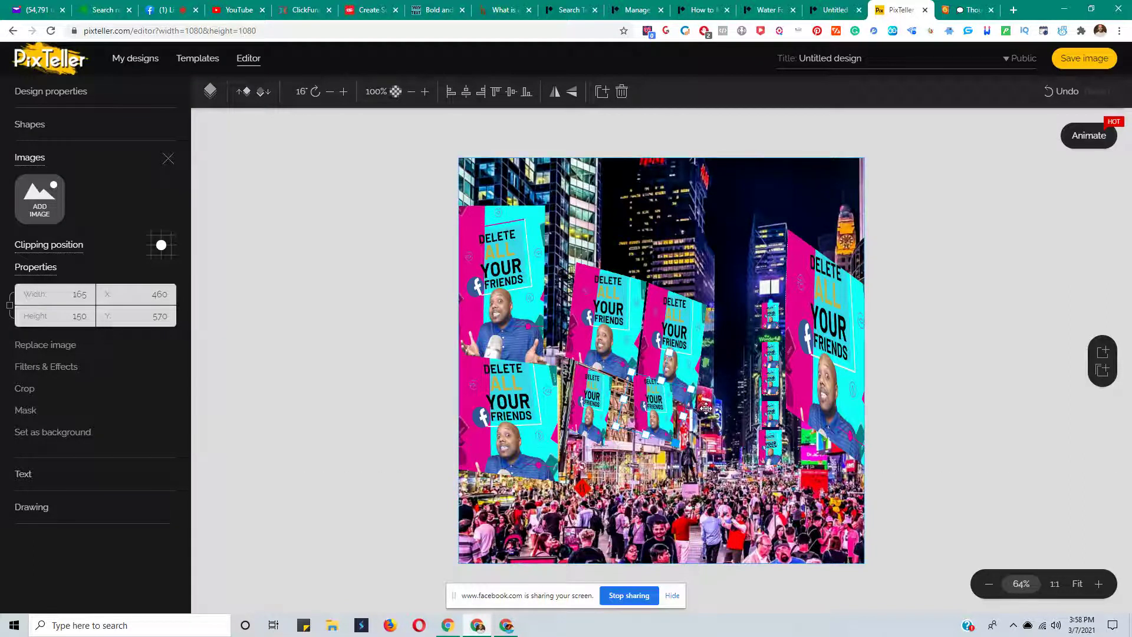
Rotate the purple billboard's copy to 26° and fit it at 165 × 163 px at X 486, Y 594
drag(668, 353, 677, 357)
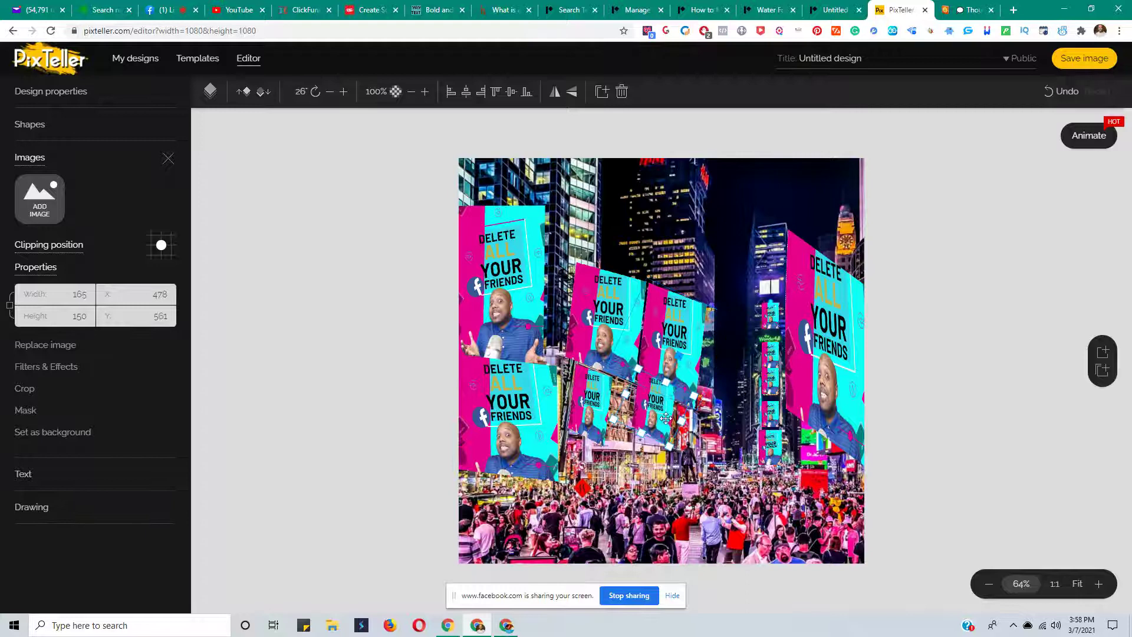
drag(668, 429, 656, 422)
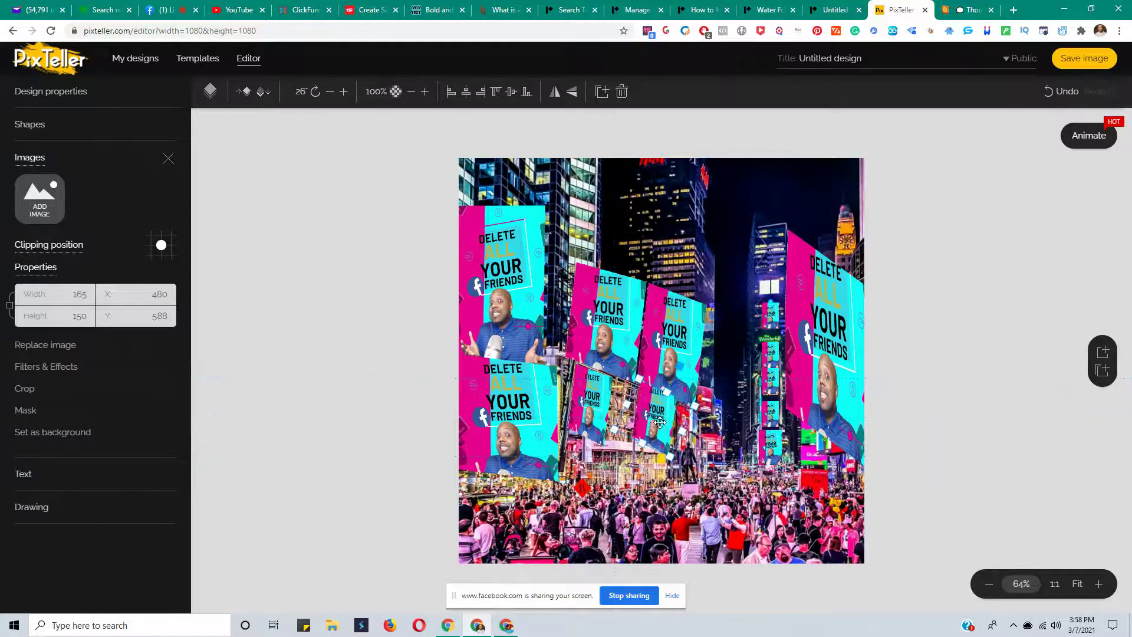
drag(668, 392, 671, 397)
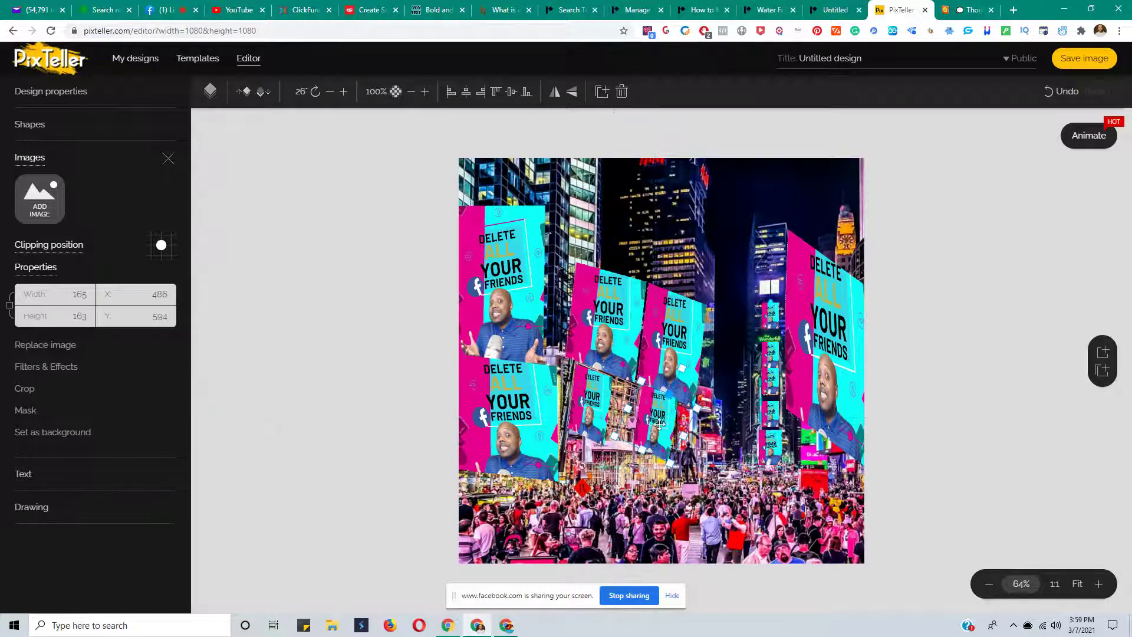
click(957, 415)
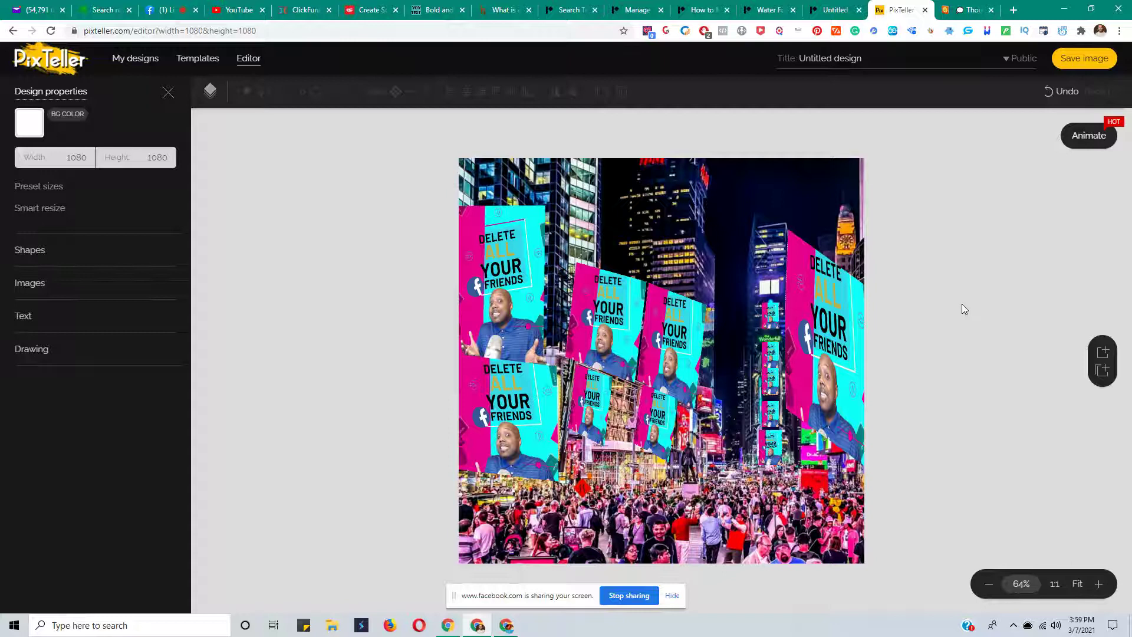
Save the design with the title "FB Cover Time Square"
click(1096, 64)
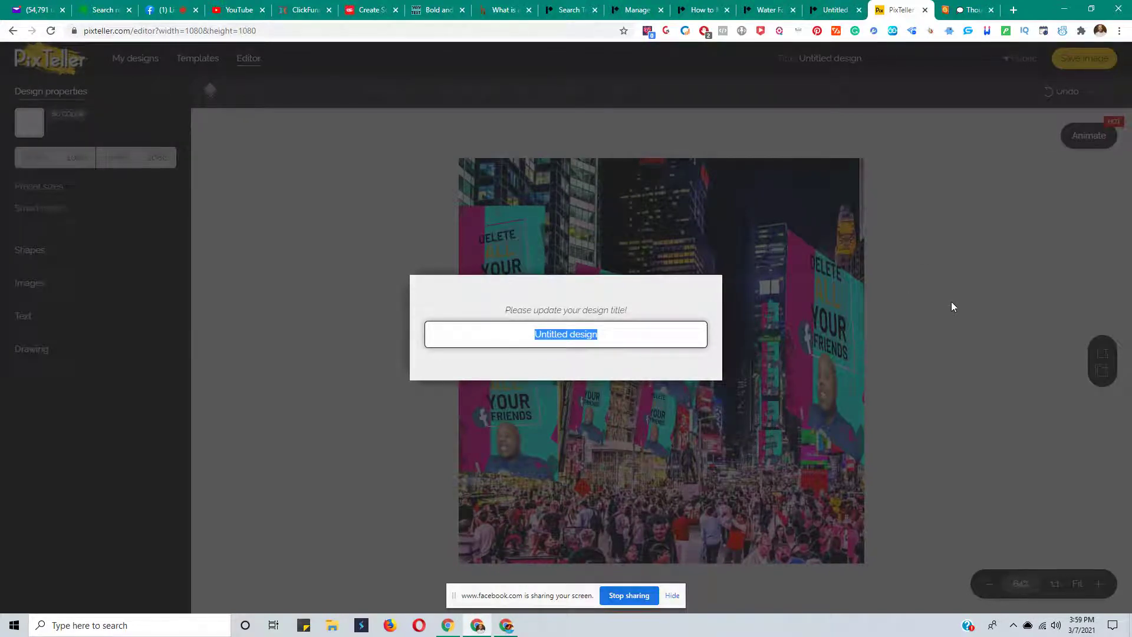
text(FB Cover)
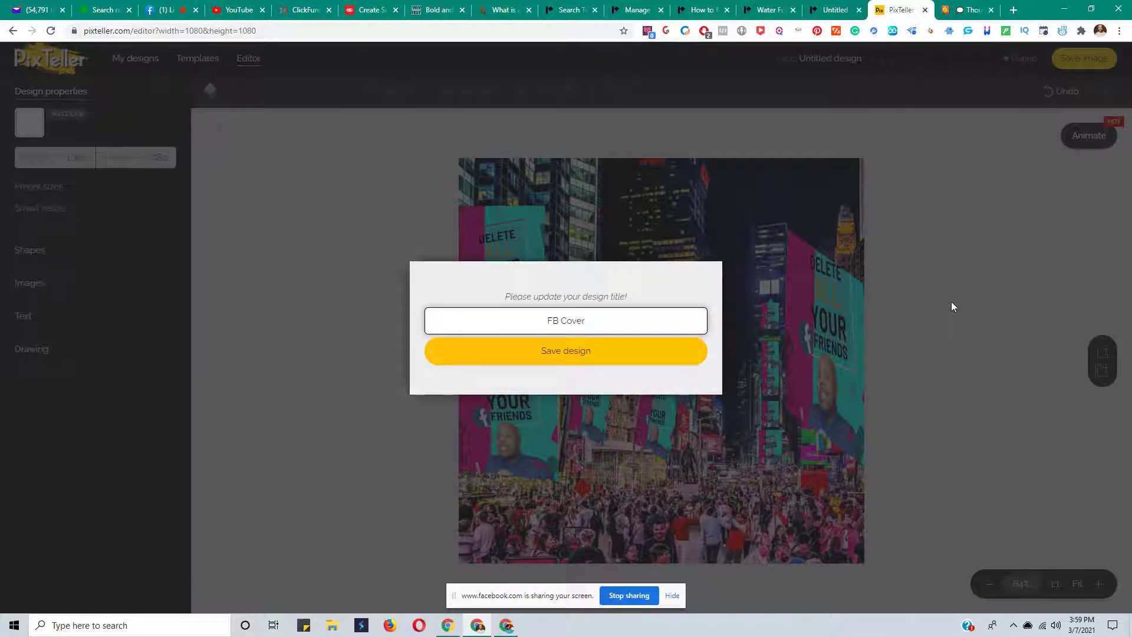
text( Time Square)
click(584, 362)
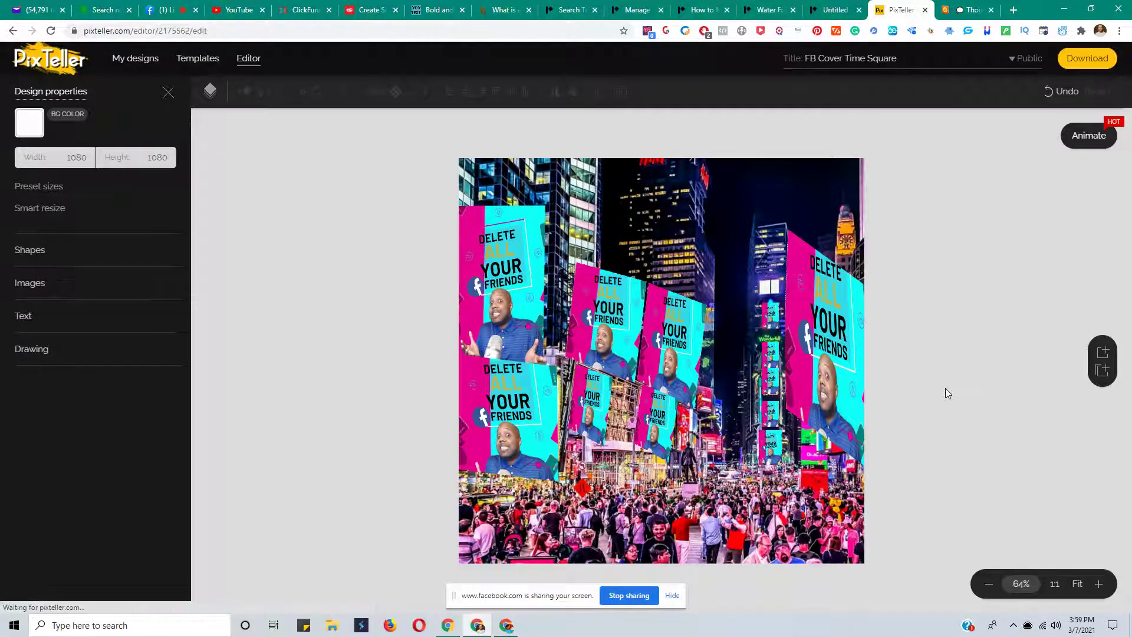
Download the finished FB Cover Time Square design as a 1080 × 1080 px PNG
click(1087, 59)
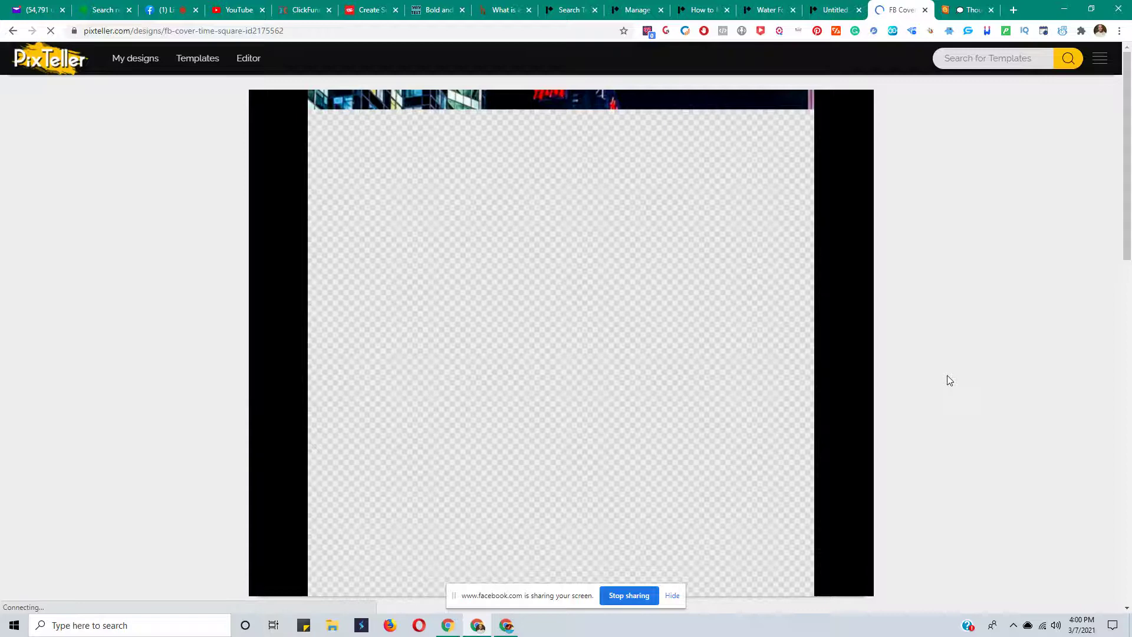
scroll(949, 380, down, 4)
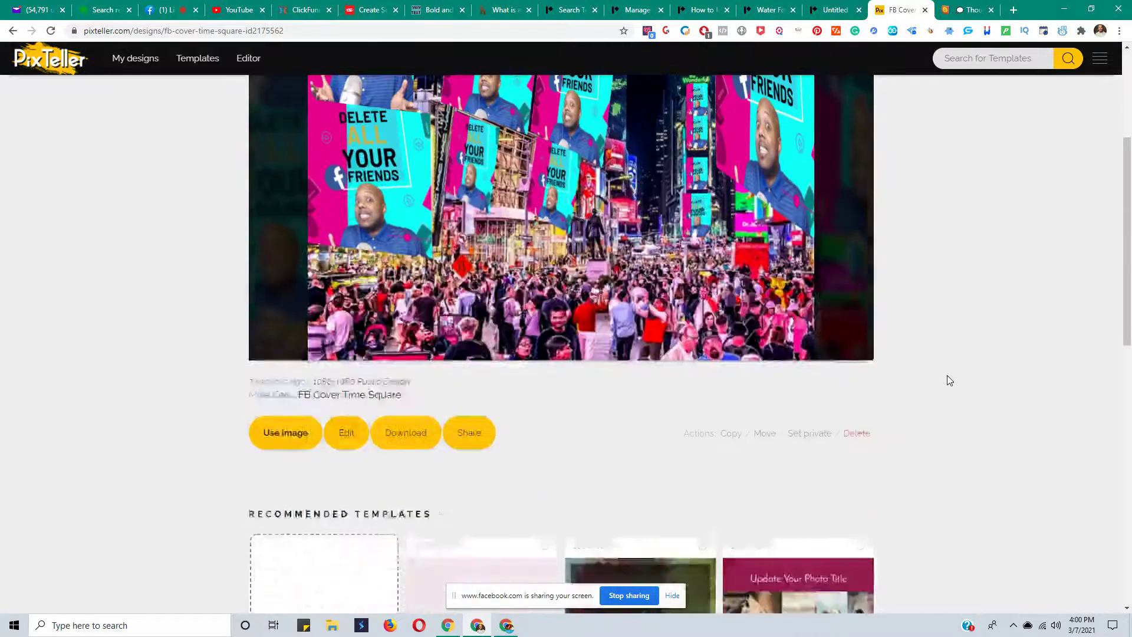
scroll(507, 464, down, 2)
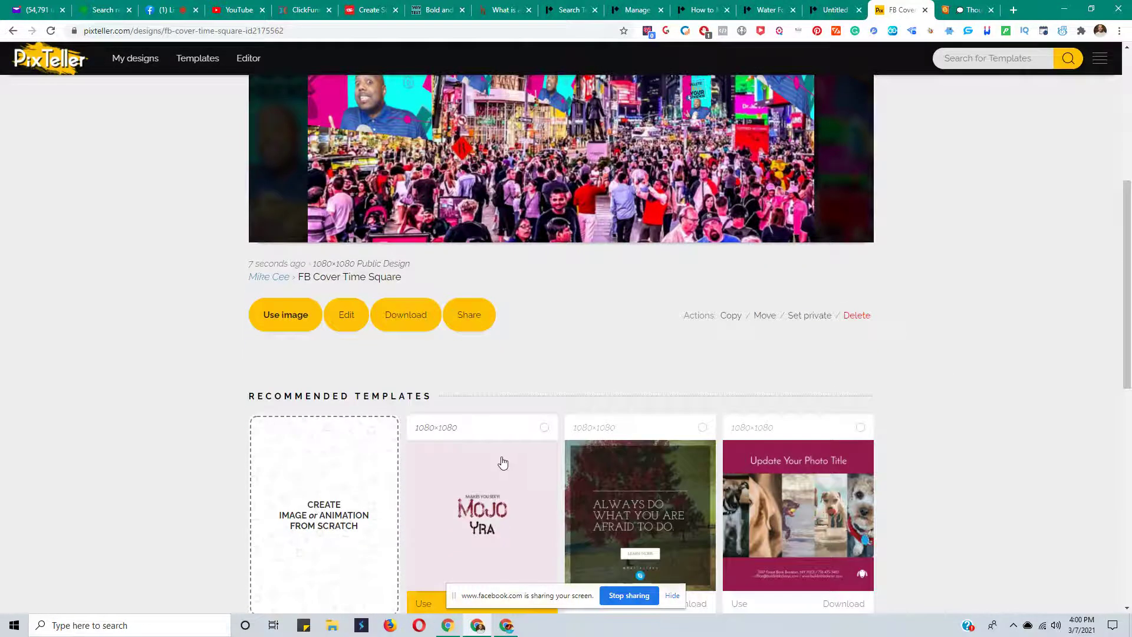
click(430, 323)
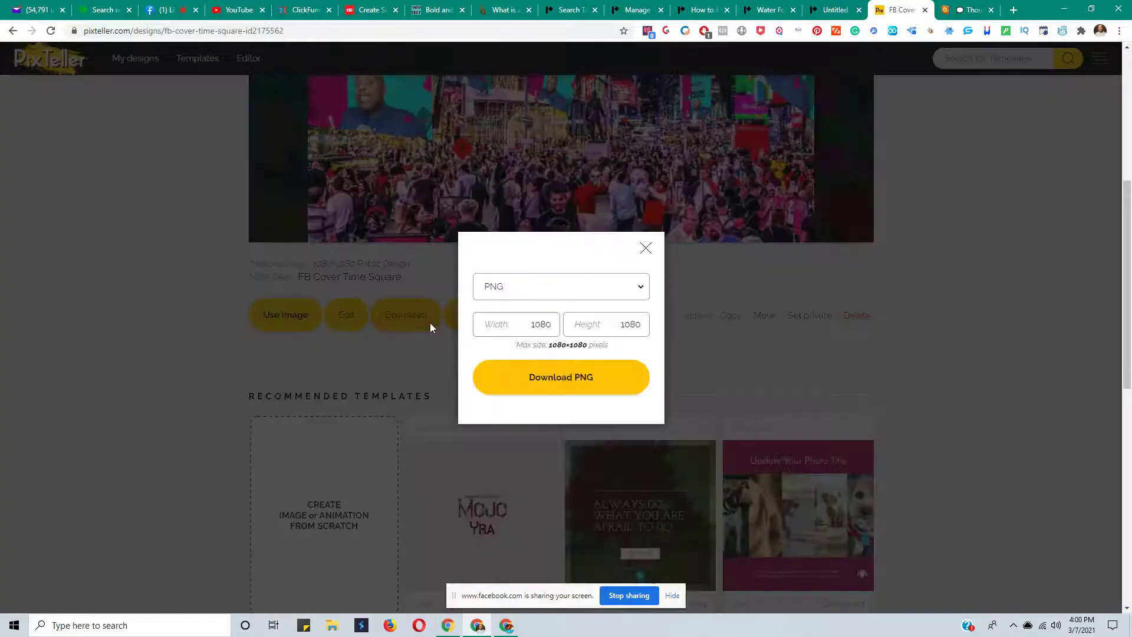
click(583, 384)
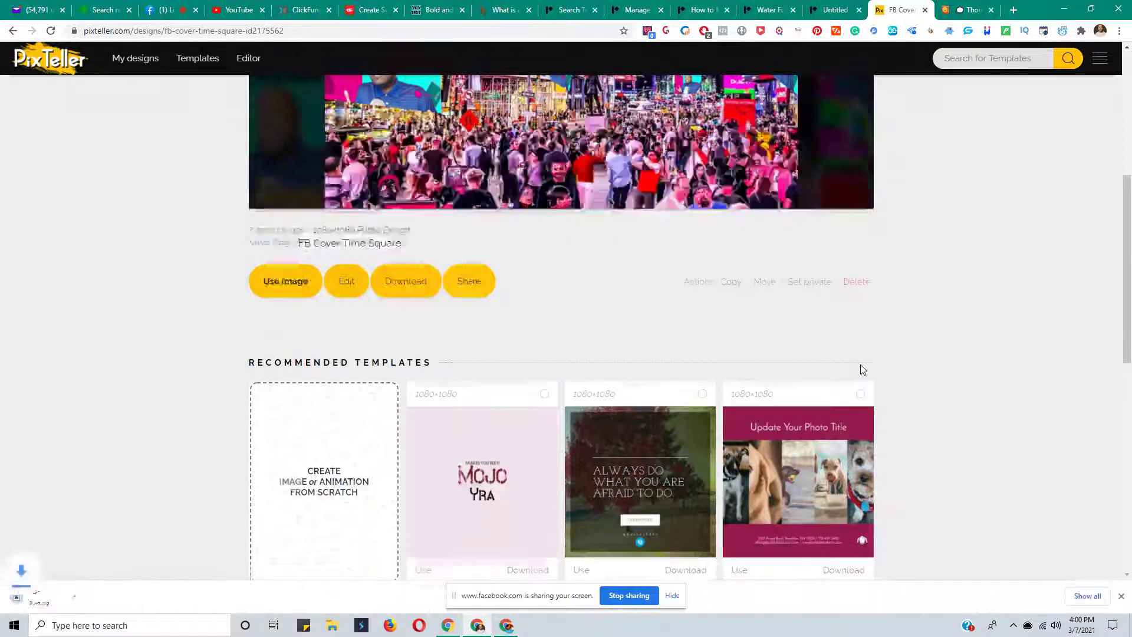
click(1121, 597)
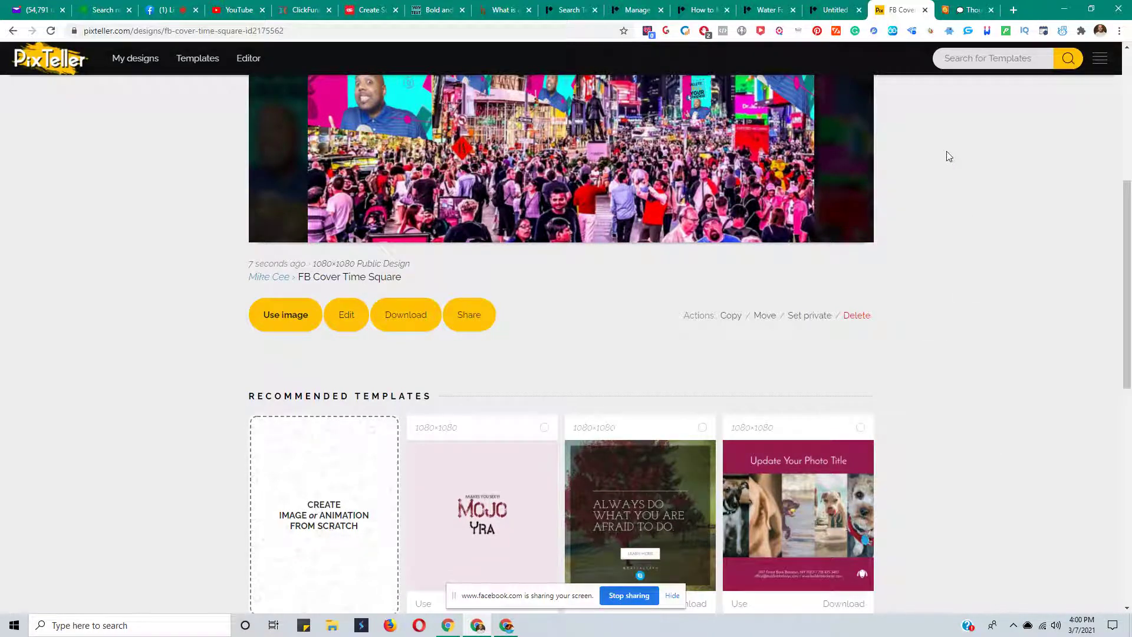
Switch to Pixelied and show the Water For Life 851 x 315 px cover design containing the Times Square photo
click(834, 11)
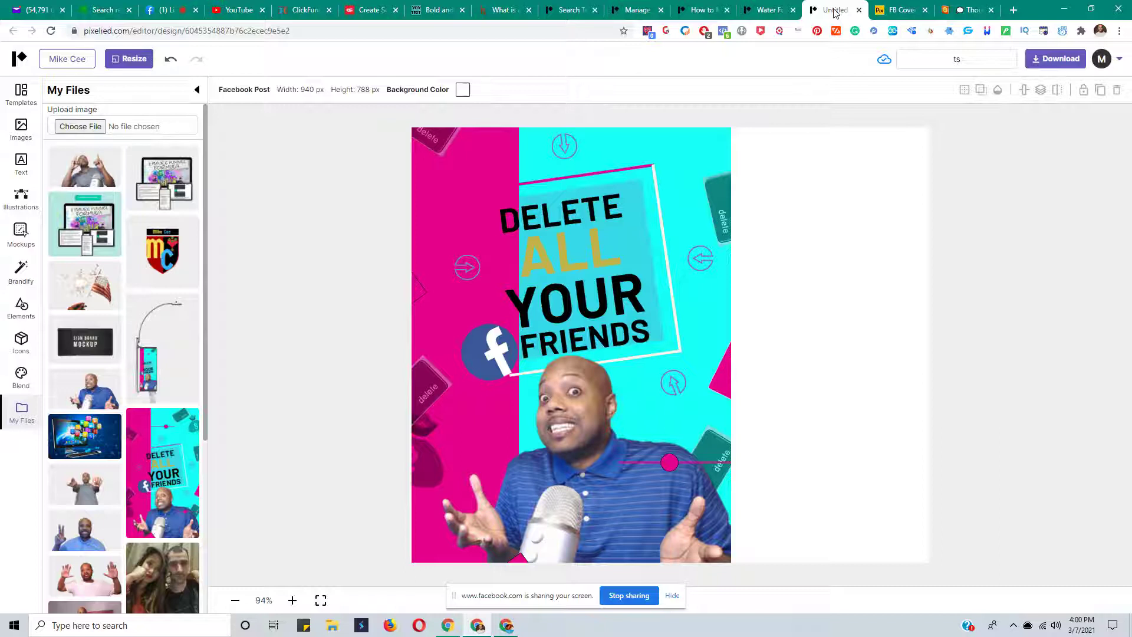
click(764, 11)
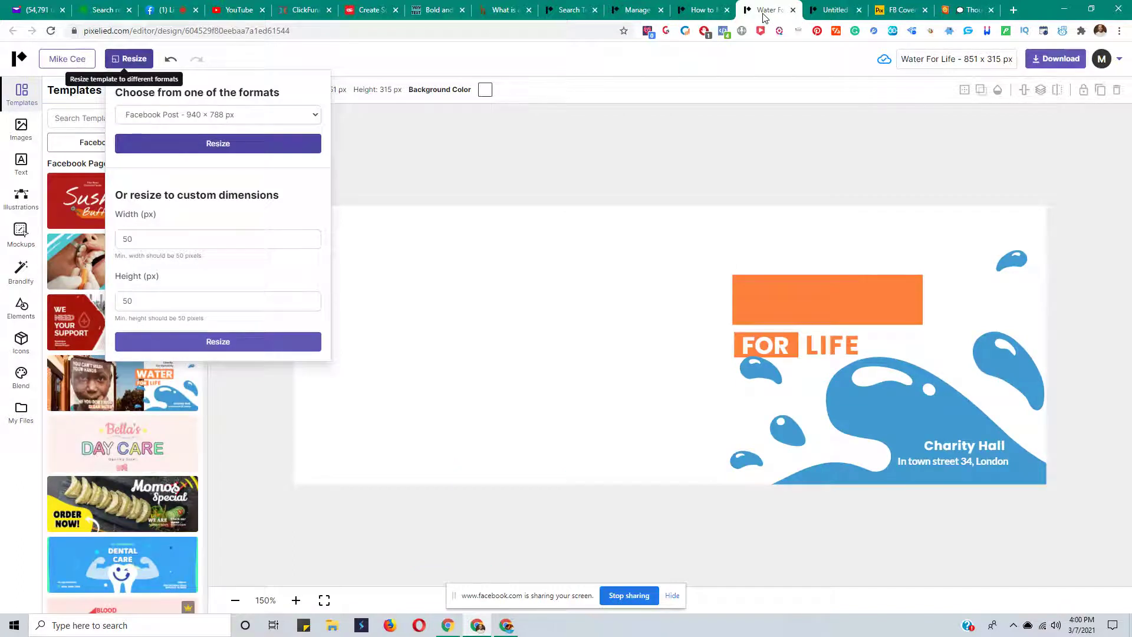
click(703, 11)
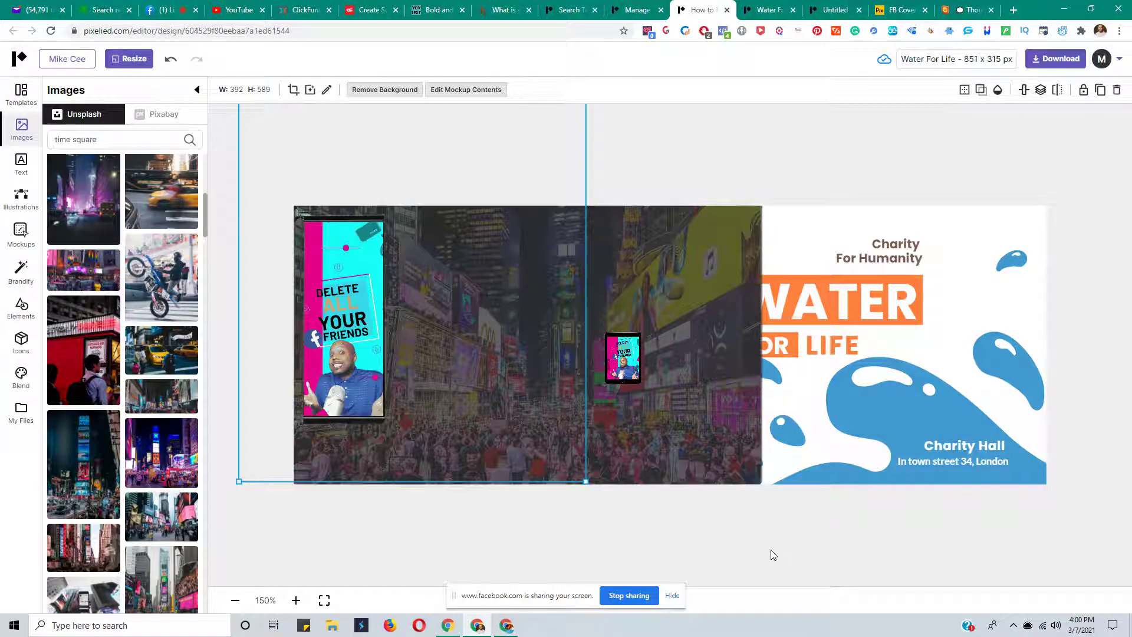
click(700, 445)
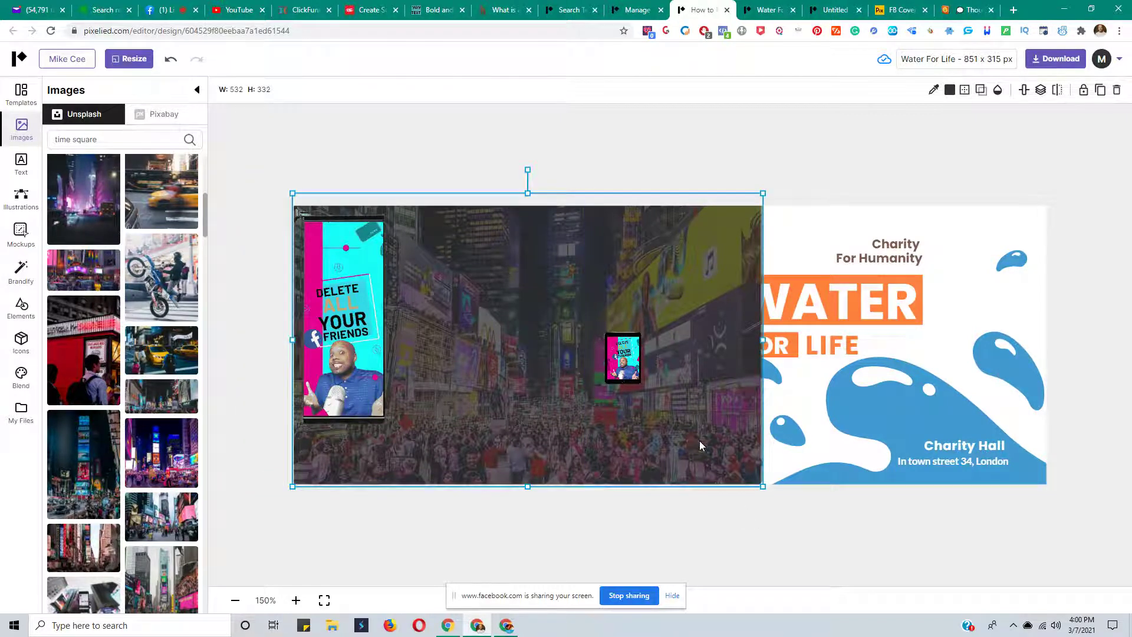
click(937, 143)
click(645, 464)
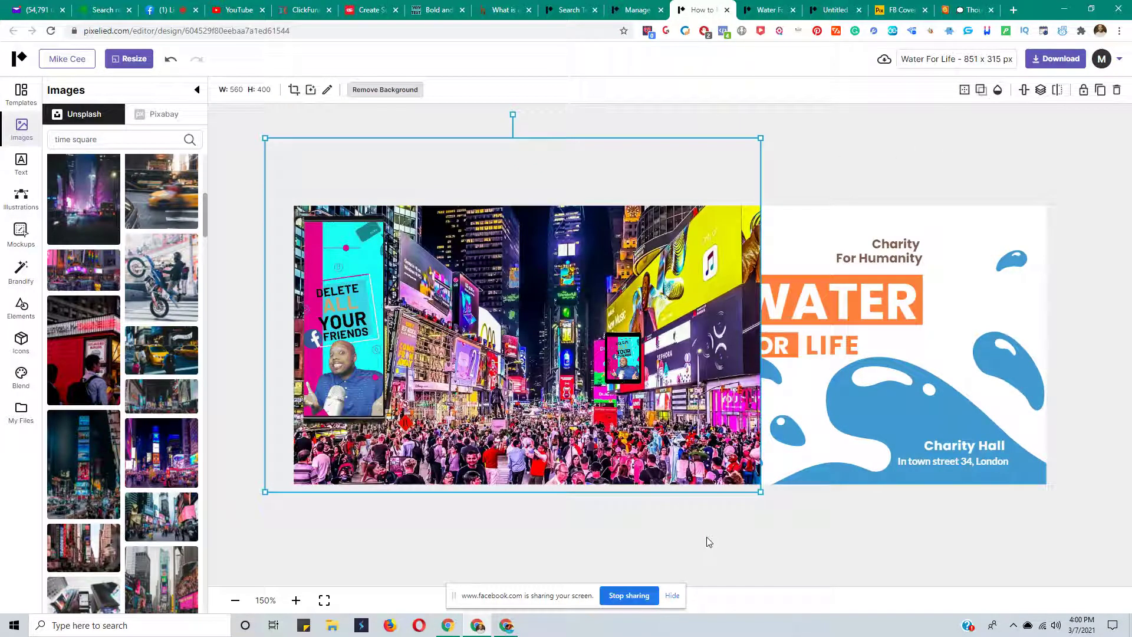
click(171, 60)
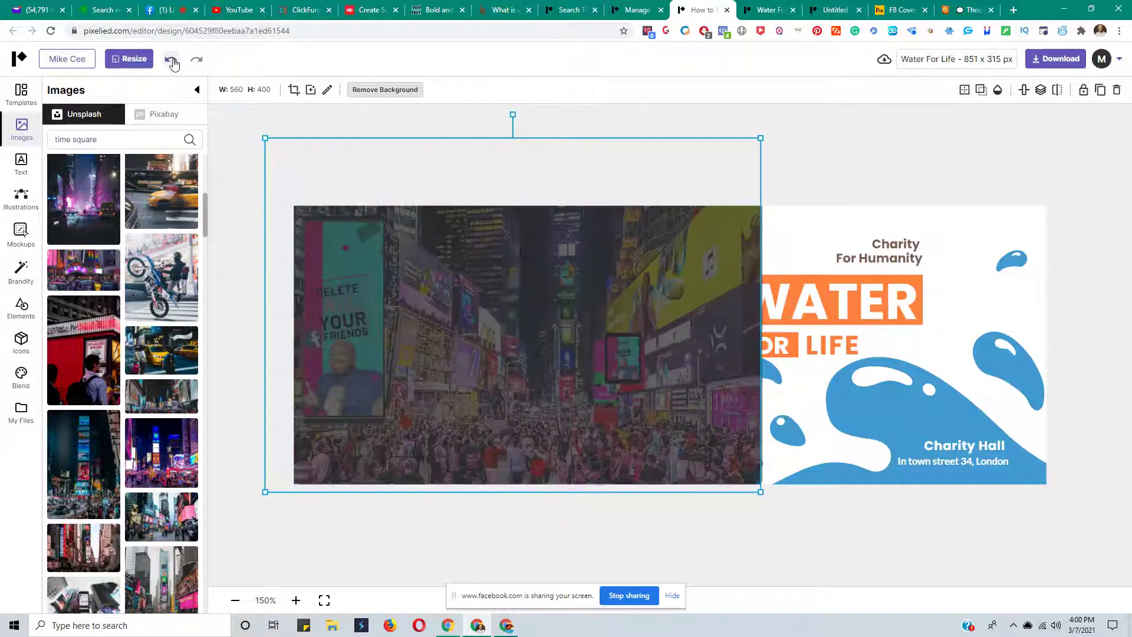
Move the dark overlay down to the lower part of the cover and delete the Times Square photo behind it
drag(664, 285, 713, 486)
click(692, 280)
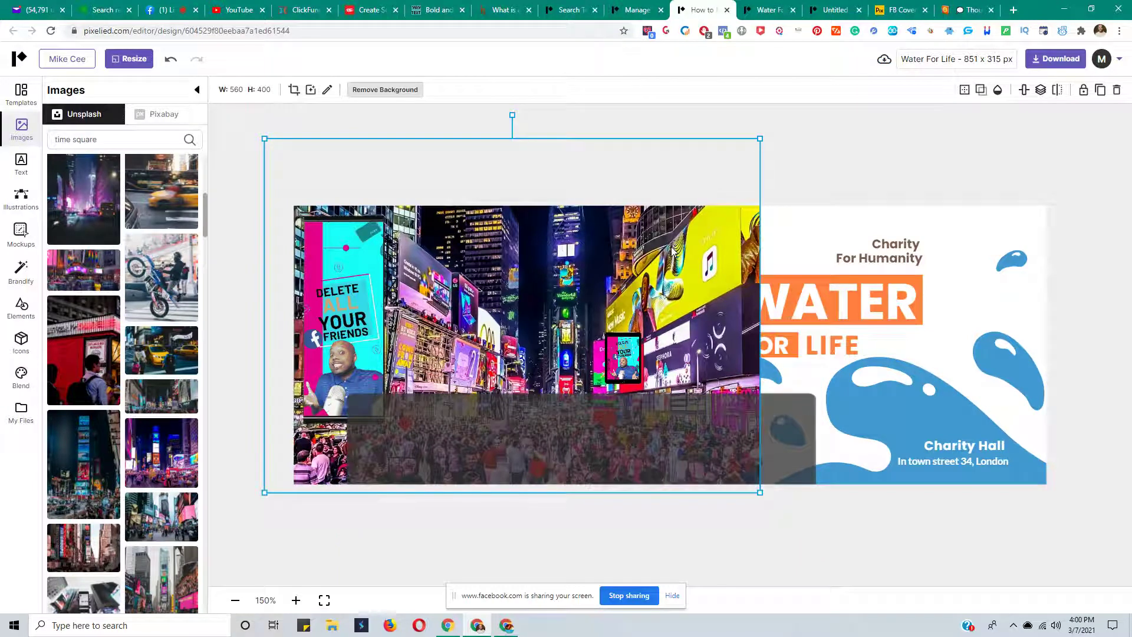
key(Delete)
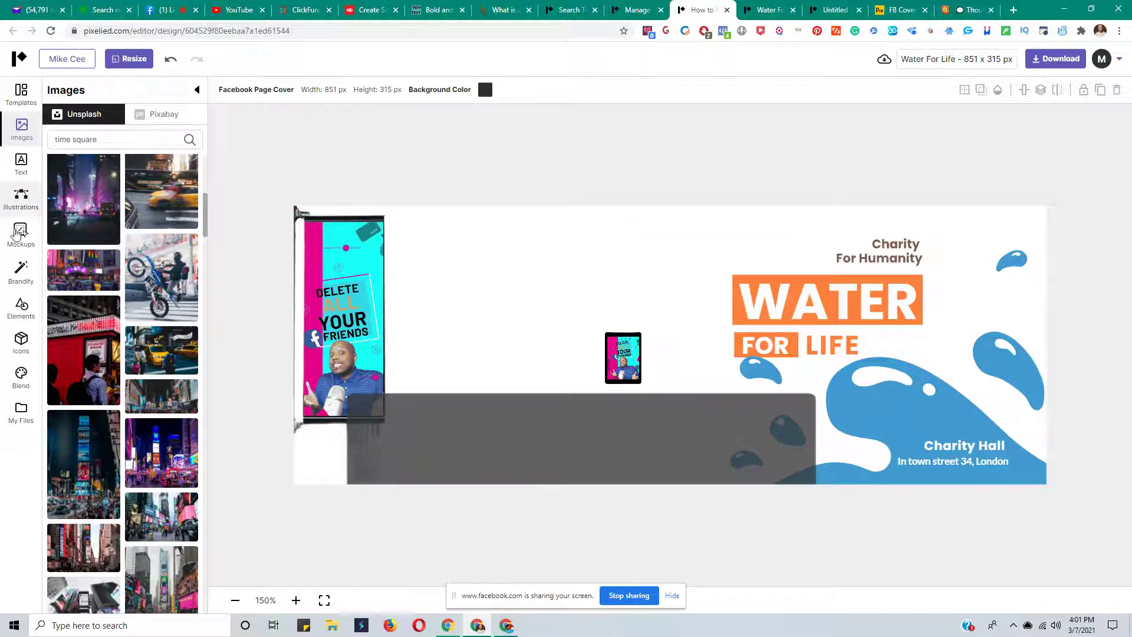
Upload the downloaded Times Square billboard image to the personal files and add it to the cover design
click(22, 414)
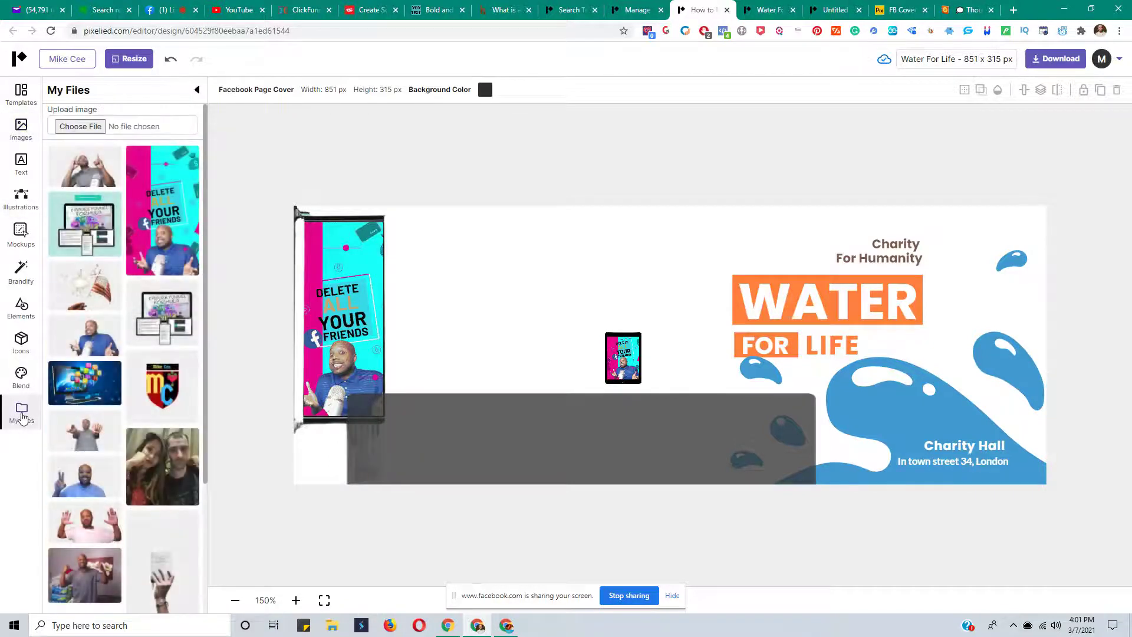
click(91, 128)
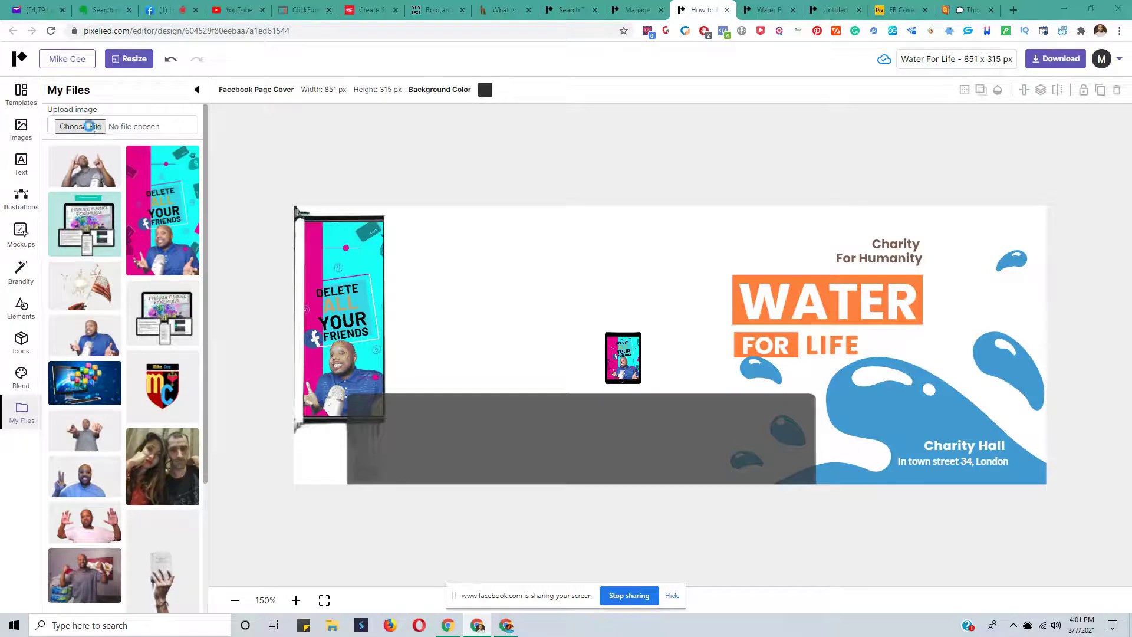
double_click(206, 117)
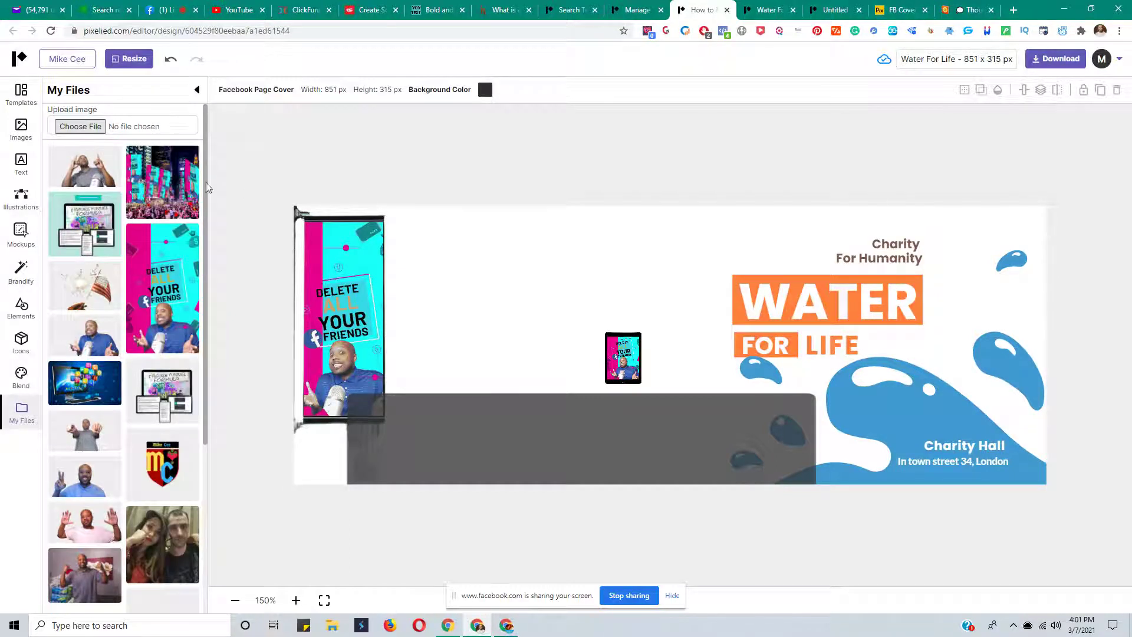
click(158, 180)
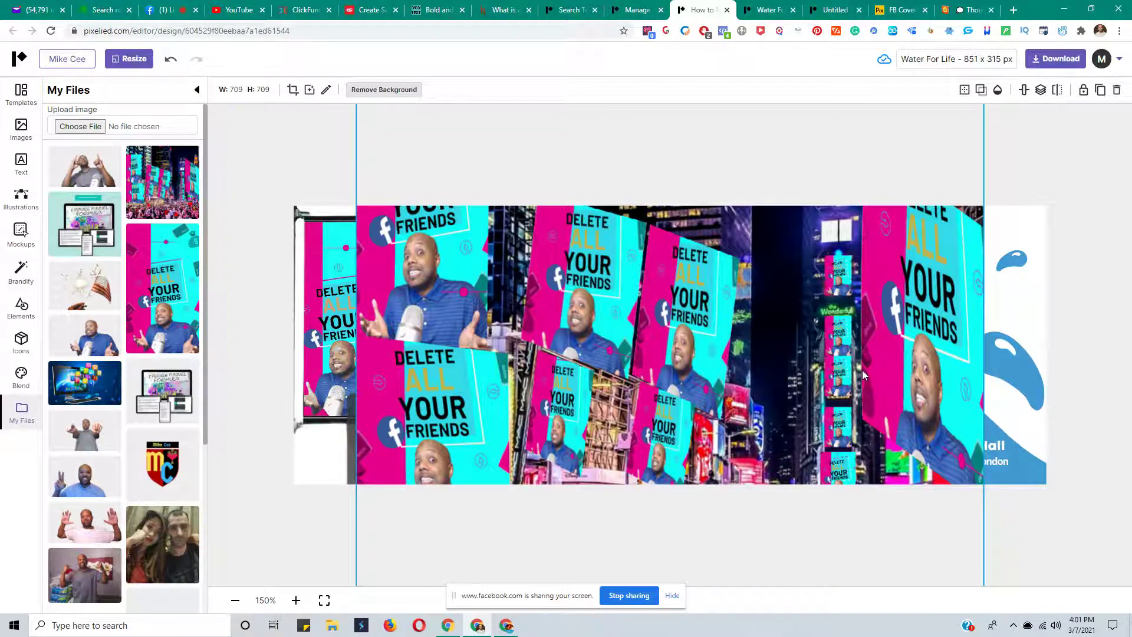
Shrink the Times Square billboard image to about 510 × 510 px and move it toward the cover's left side
drag(884, 418, 418, 548)
click(418, 544)
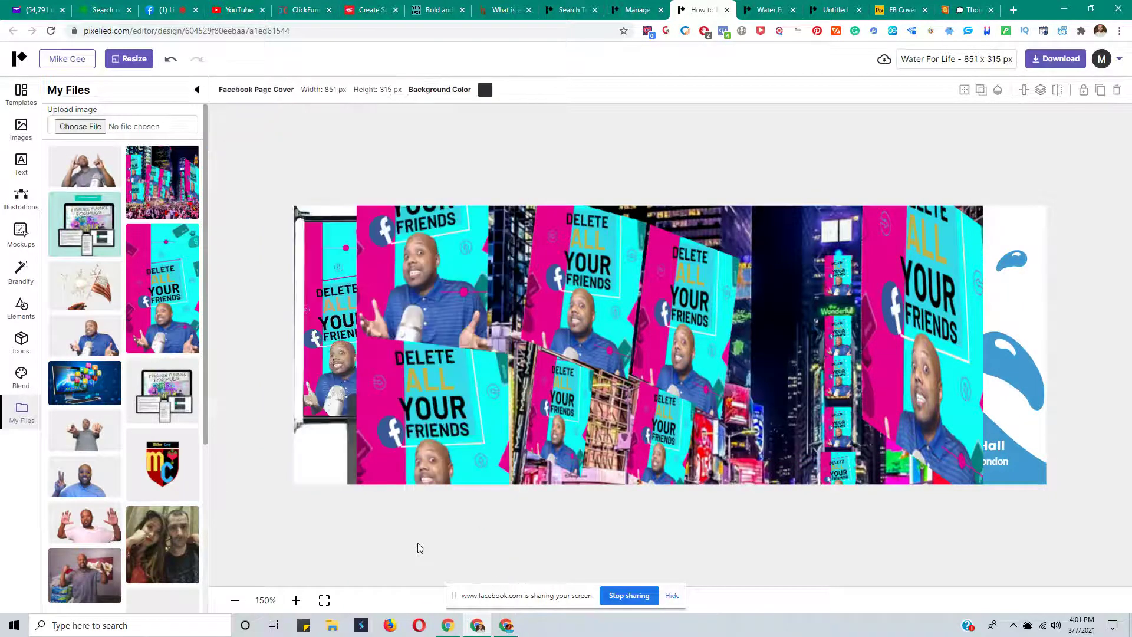
drag(714, 340, 791, 334)
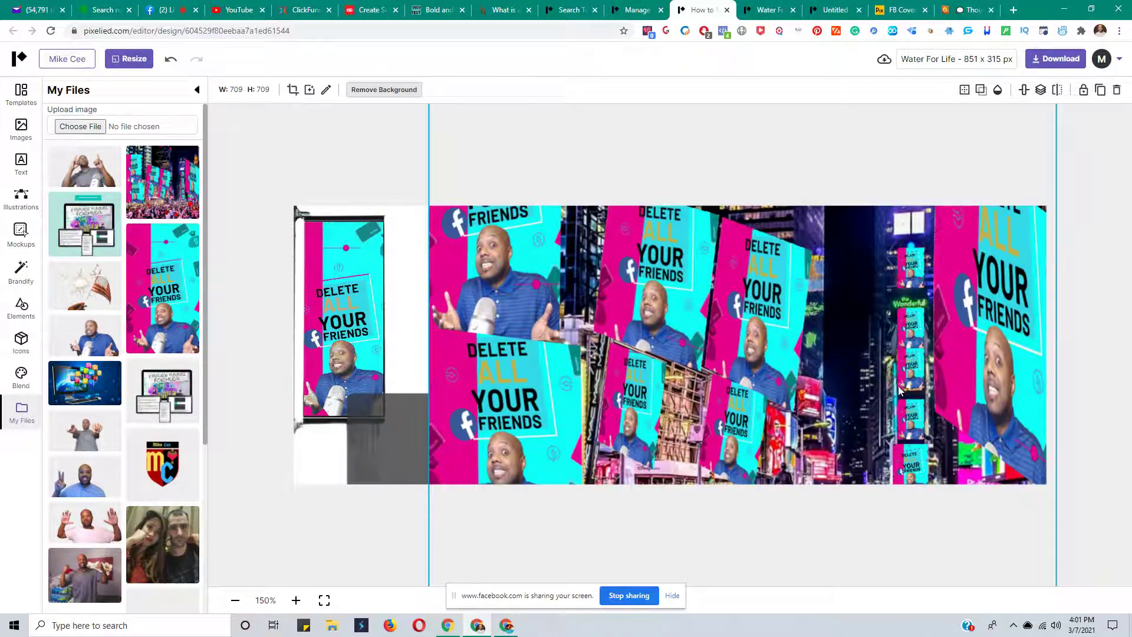
drag(852, 390, 797, 211)
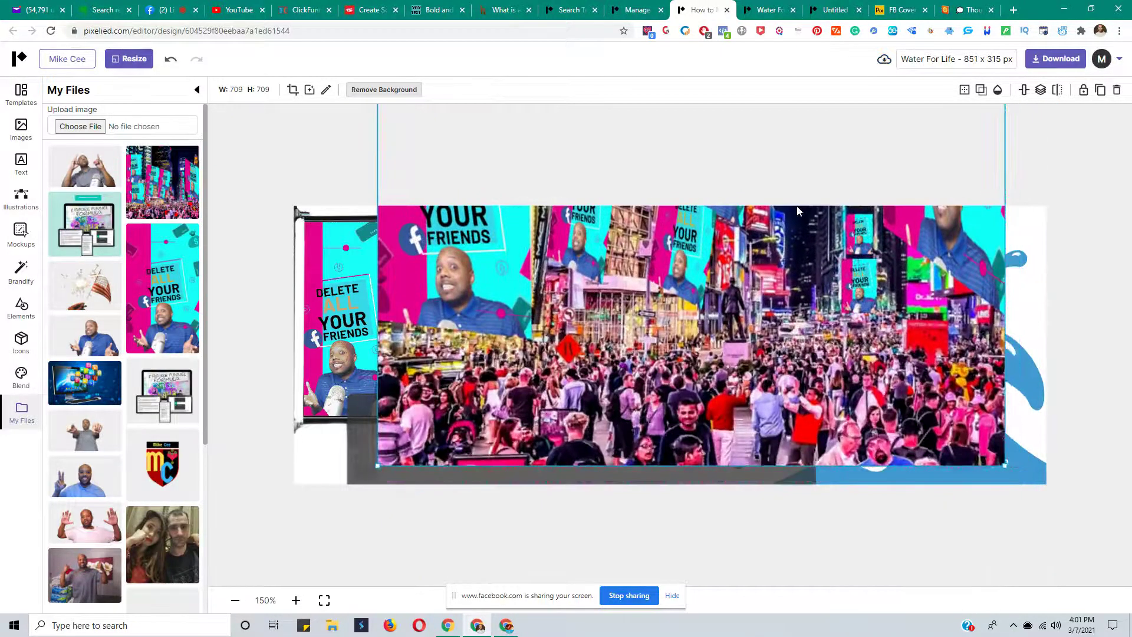
drag(1004, 465, 878, 435)
drag(685, 421, 658, 402)
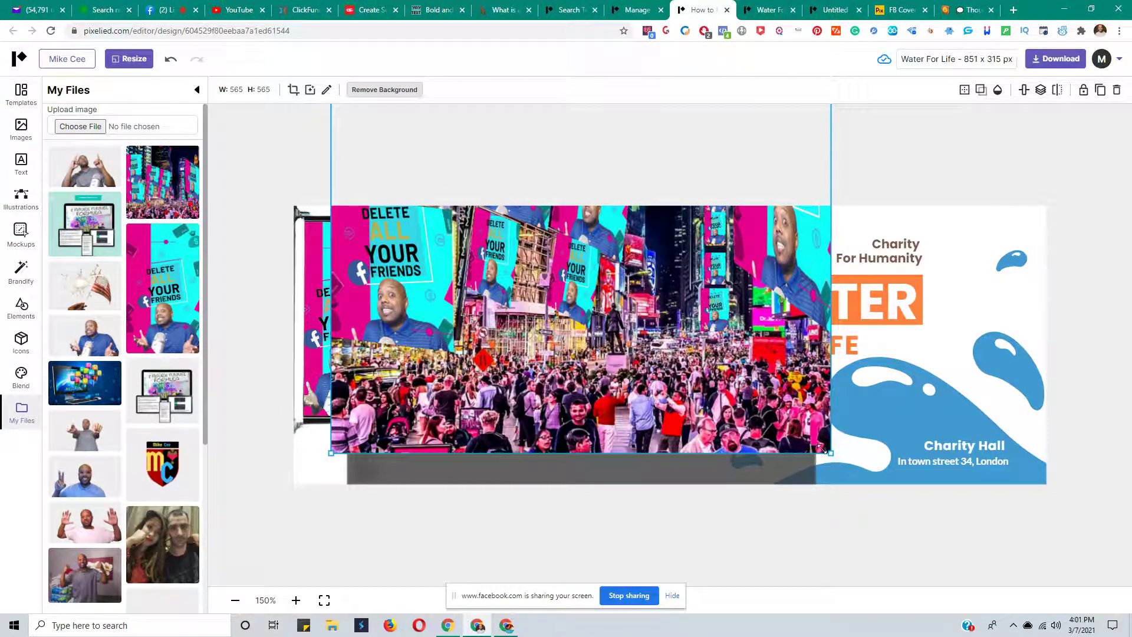
drag(822, 450, 767, 417)
drag(637, 332, 383, 382)
Move the lamp-post banner mockup to the cover's right edge and delete the small billboard mockup beside the Times Square image
drag(342, 335, 1013, 334)
drag(774, 317, 445, 340)
click(636, 360)
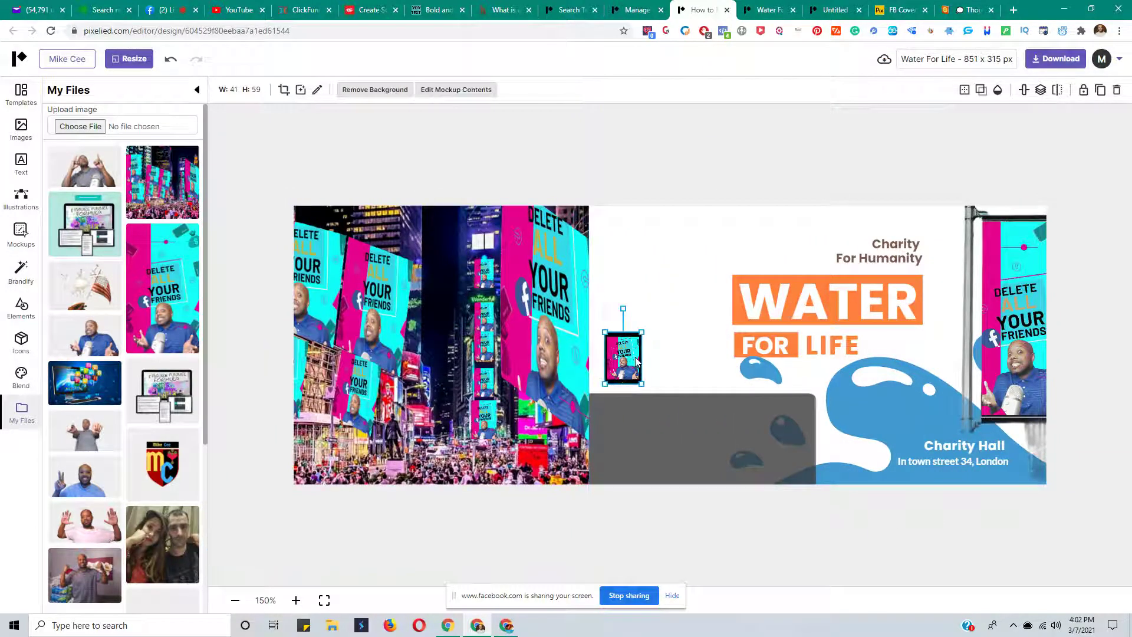
key(Delete)
Align the Times Square image with the cover's left edge and move the dark overlay over the right part
drag(573, 359, 710, 369)
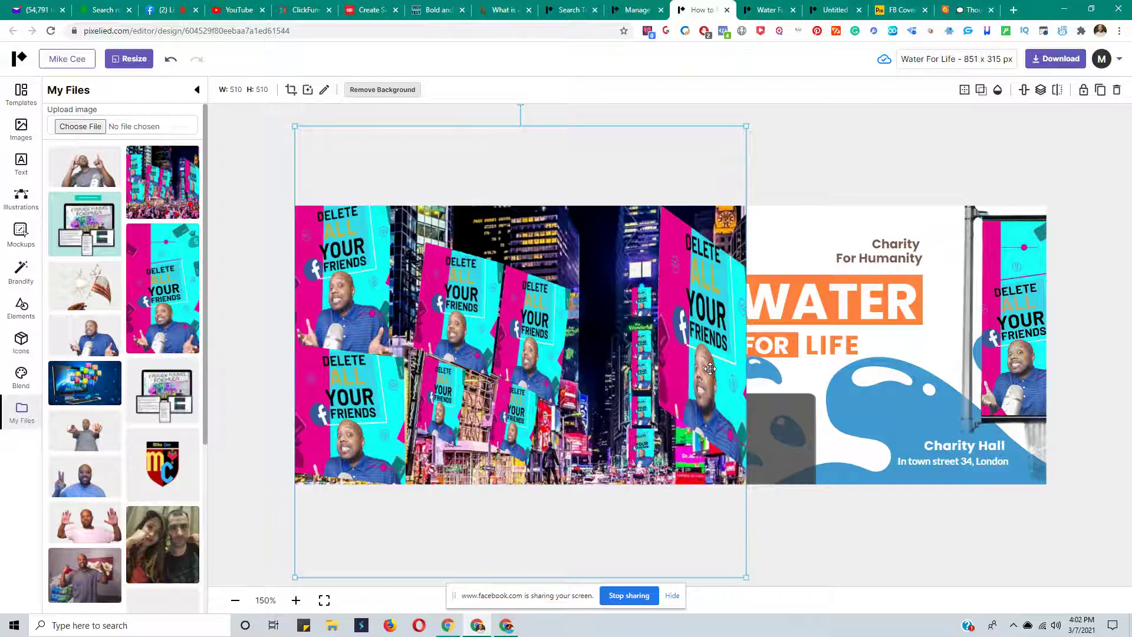
drag(710, 369, 707, 369)
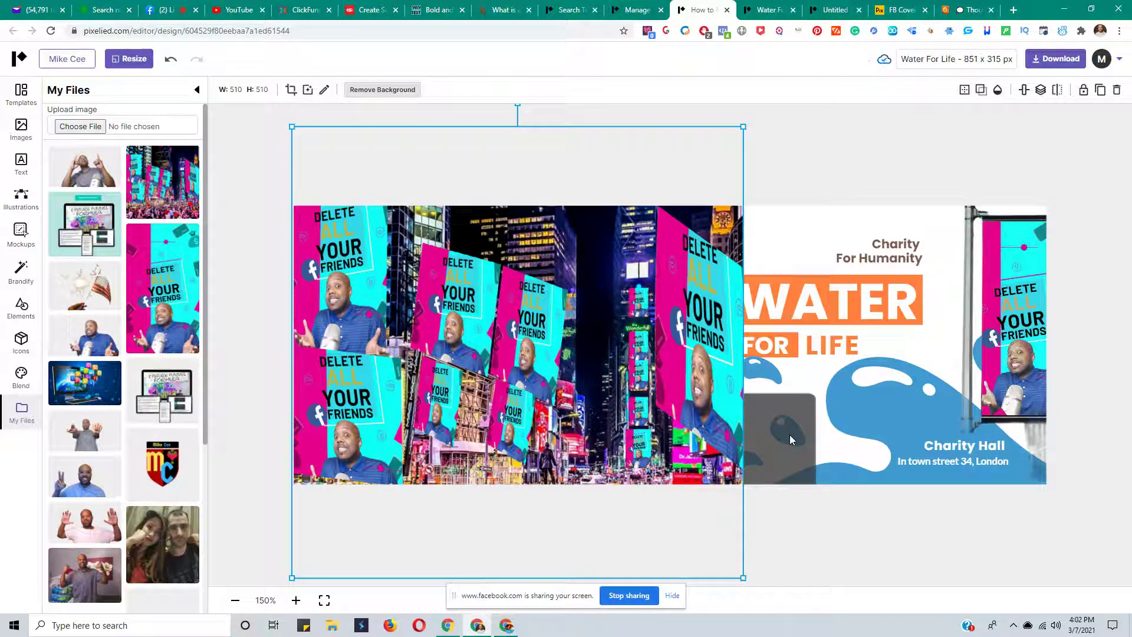
click(790, 439)
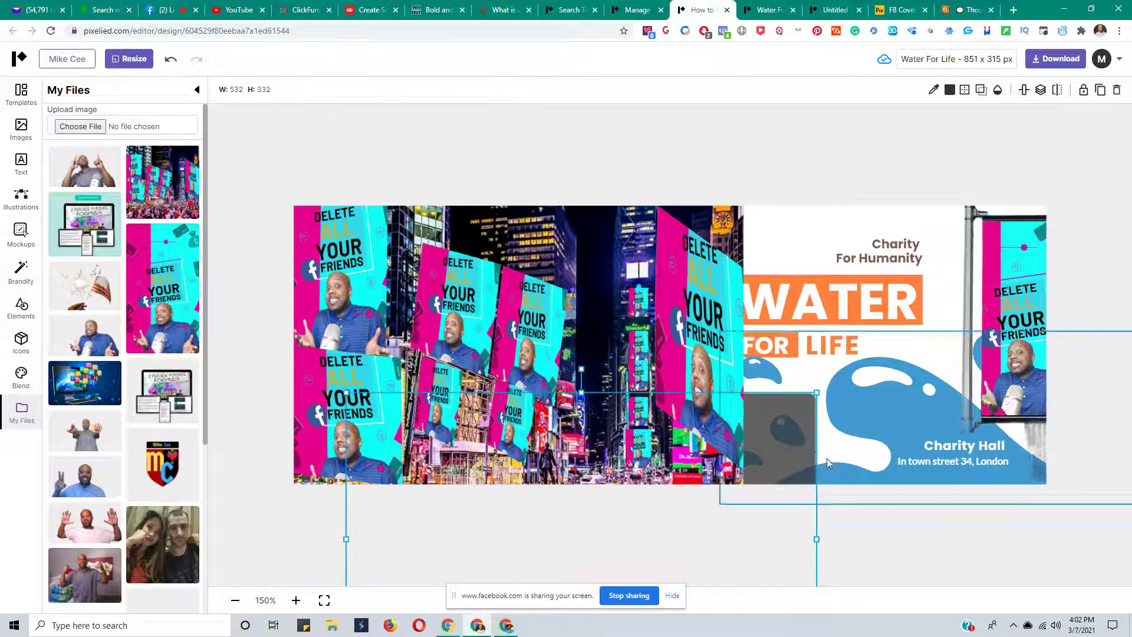
drag(790, 438, 1029, 261)
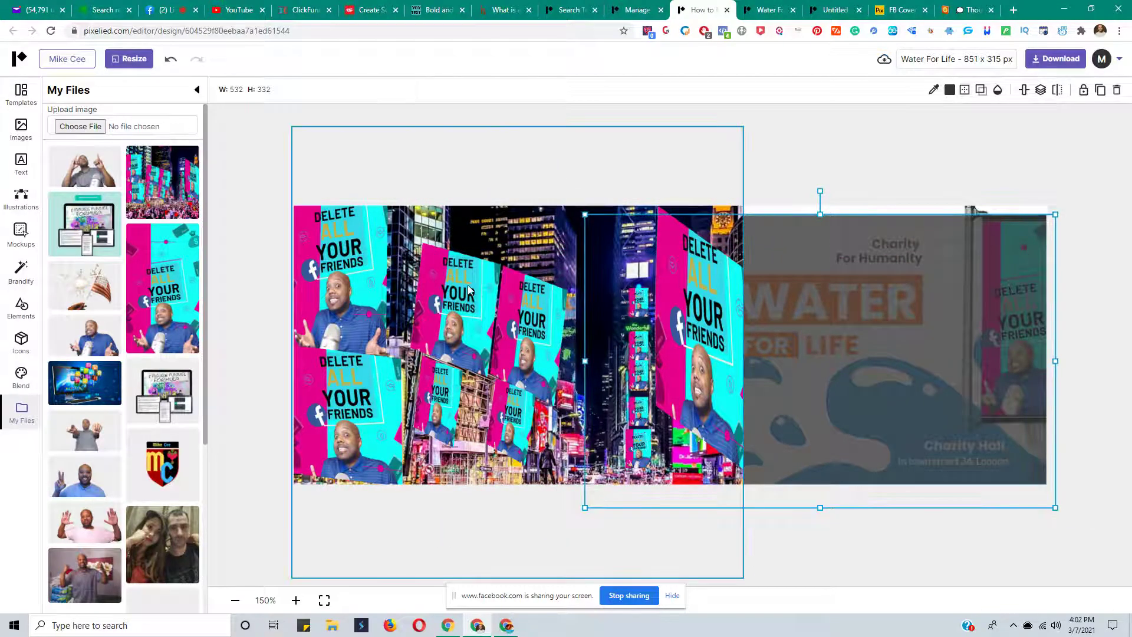
Shrink the Times Square image to about 408 × 408 px and shift it down so it still fills the cover's height
click(503, 294)
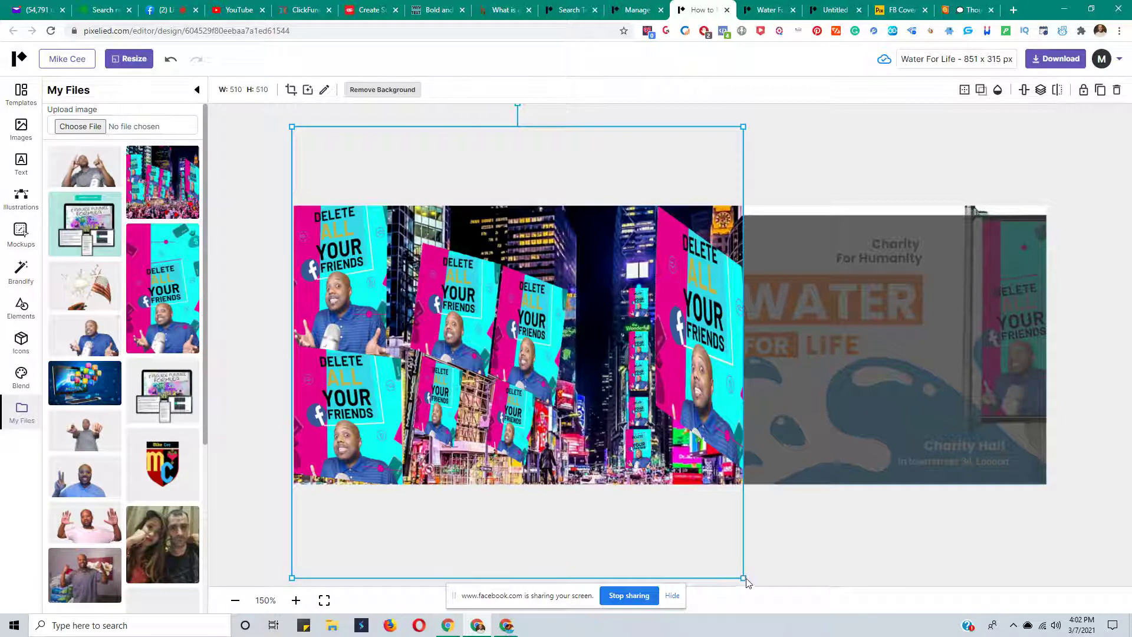
drag(745, 580, 663, 483)
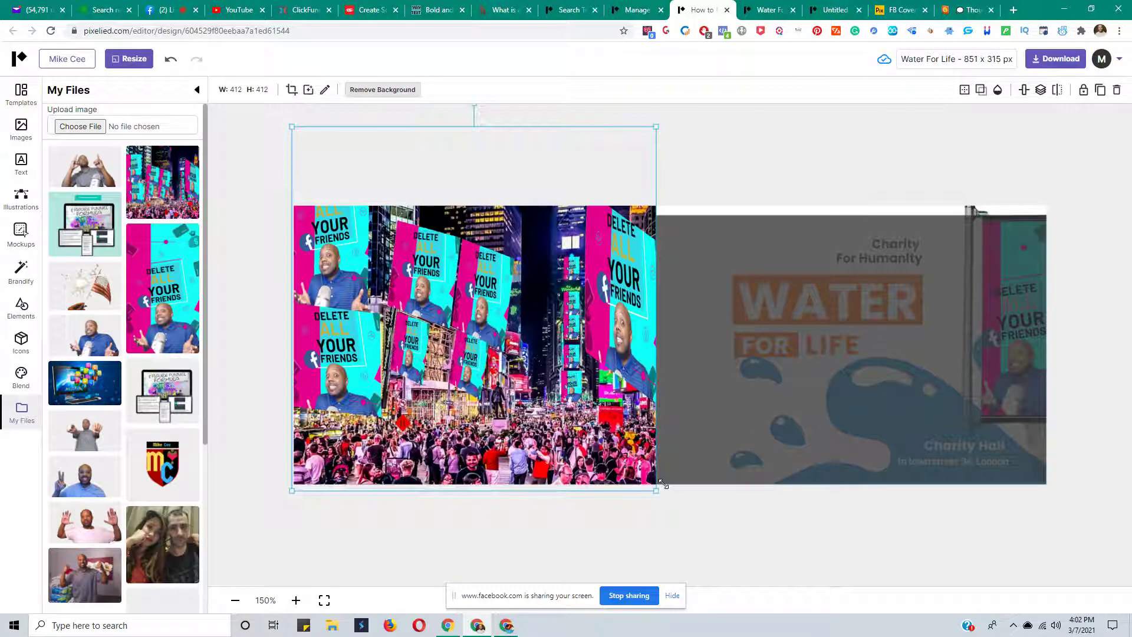
drag(663, 483, 659, 481)
drag(495, 436, 497, 450)
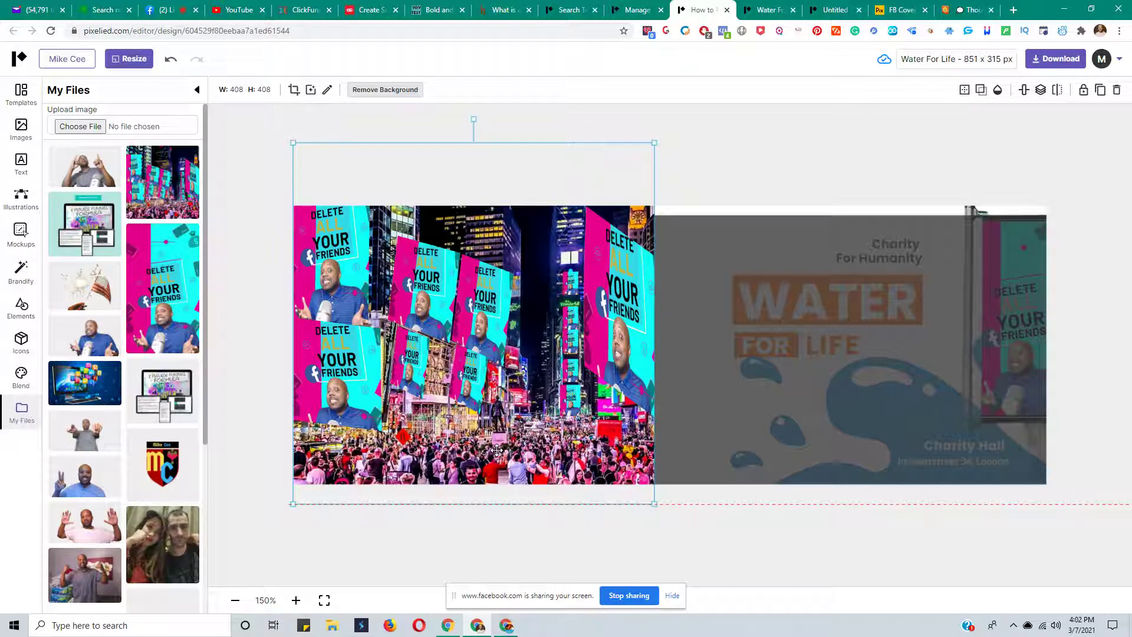
click(848, 573)
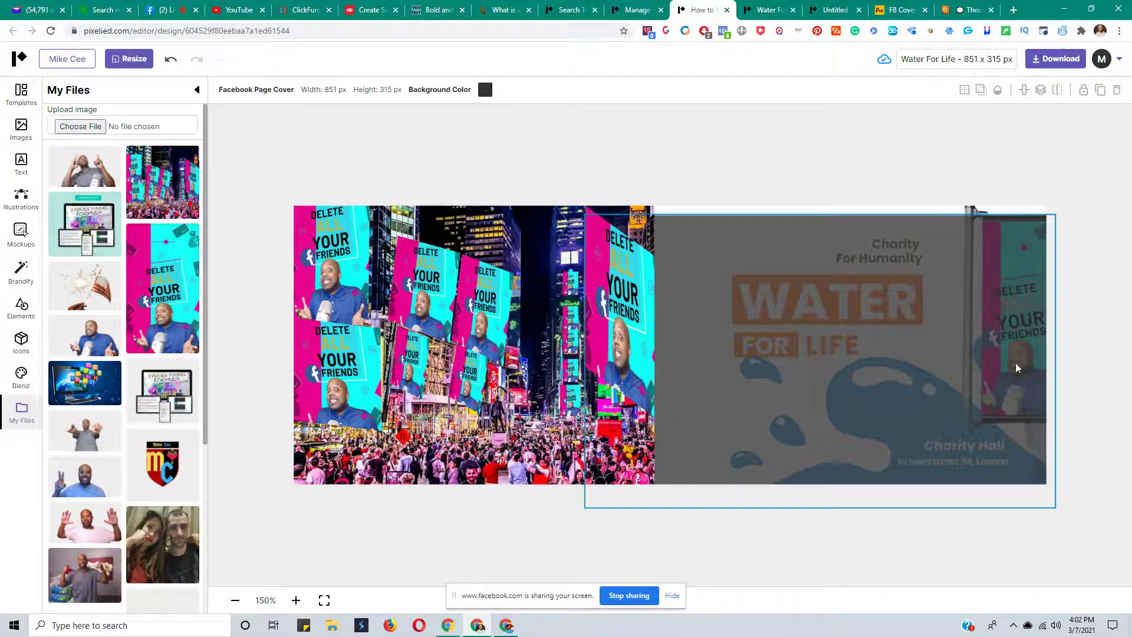
Place the dark overlay in front of the Times Square image and narrow it to about 483 px so their right edges align
drag(857, 370, 506, 344)
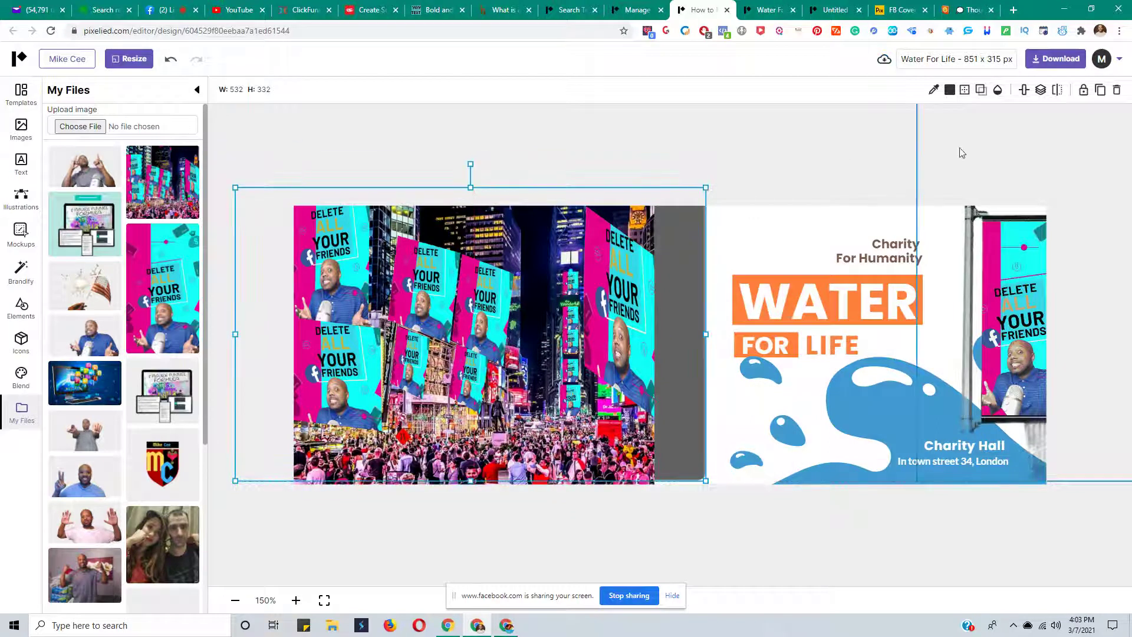
click(1039, 91)
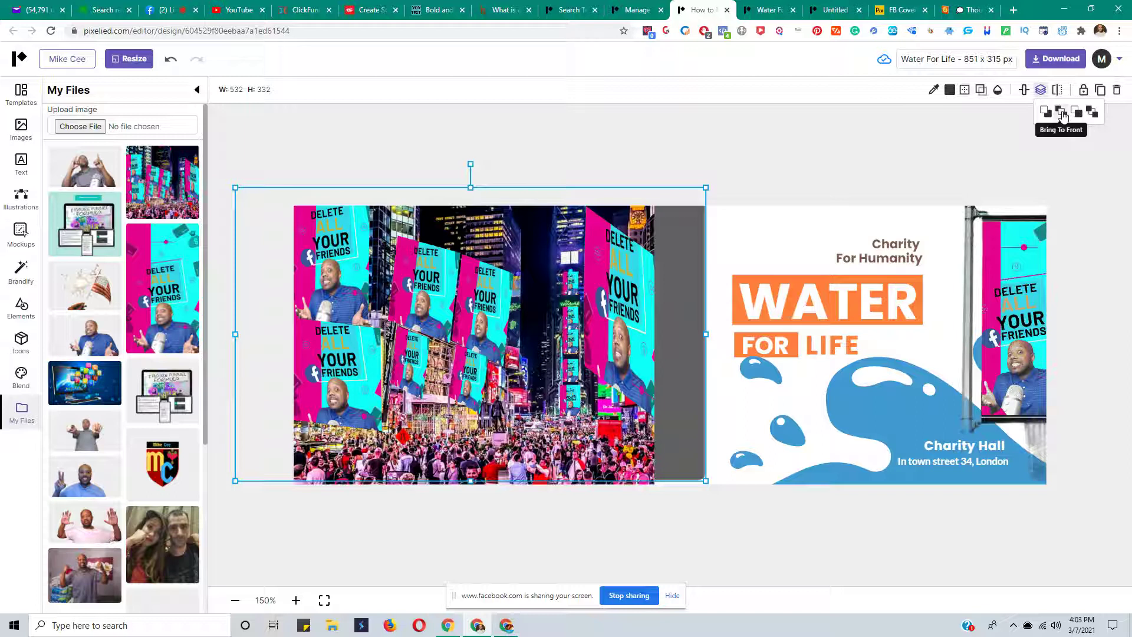
click(1061, 114)
mouse_move(610, 380)
mouse_down()
mouse_move(593, 364)
mouse_move(590, 372)
mouse_up()
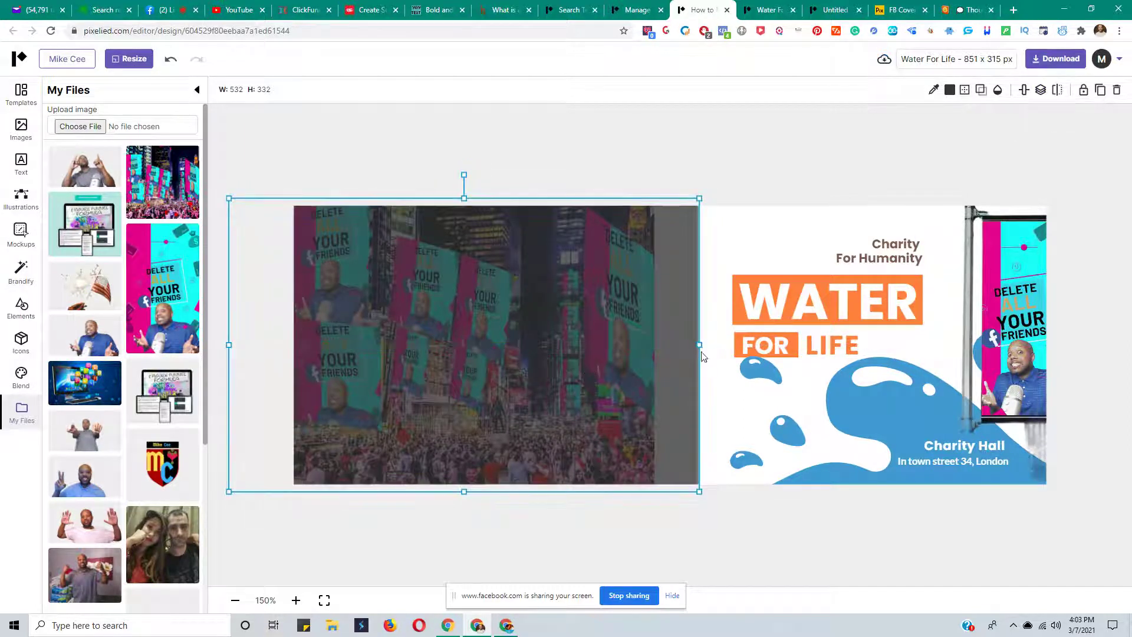
drag(699, 345, 656, 346)
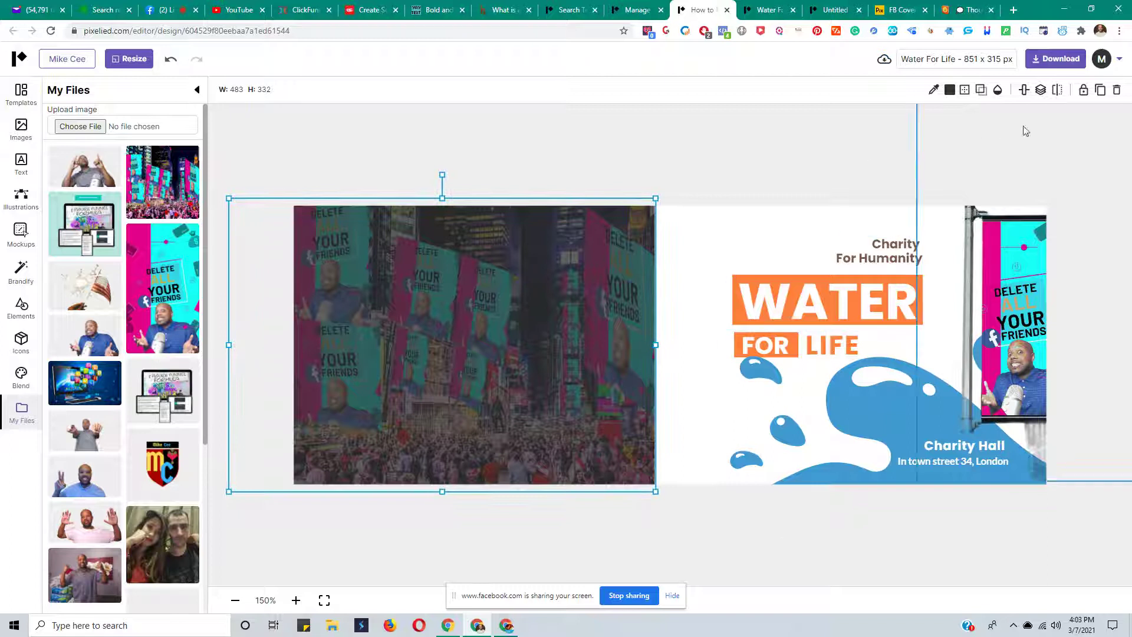
Set the dark overlay's opacity to 47
click(997, 91)
drag(1068, 113, 1055, 120)
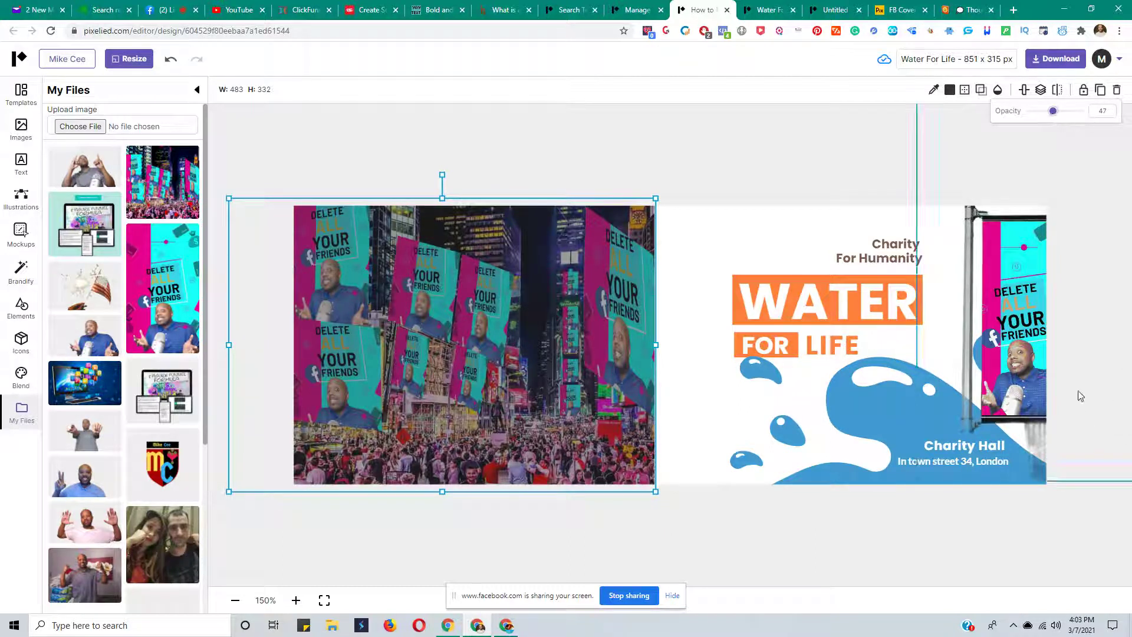
click(826, 558)
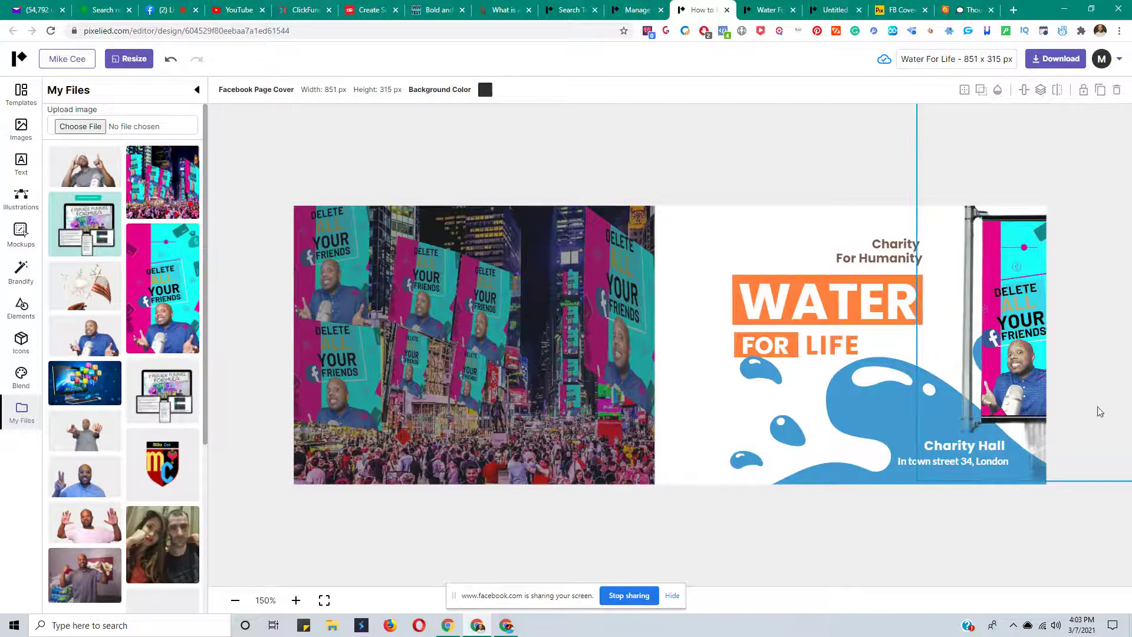
Bring the lamp-post banner mockup to the front and move it over the lower-left part of the Times Square image
click(1023, 336)
drag(1014, 334, 547, 329)
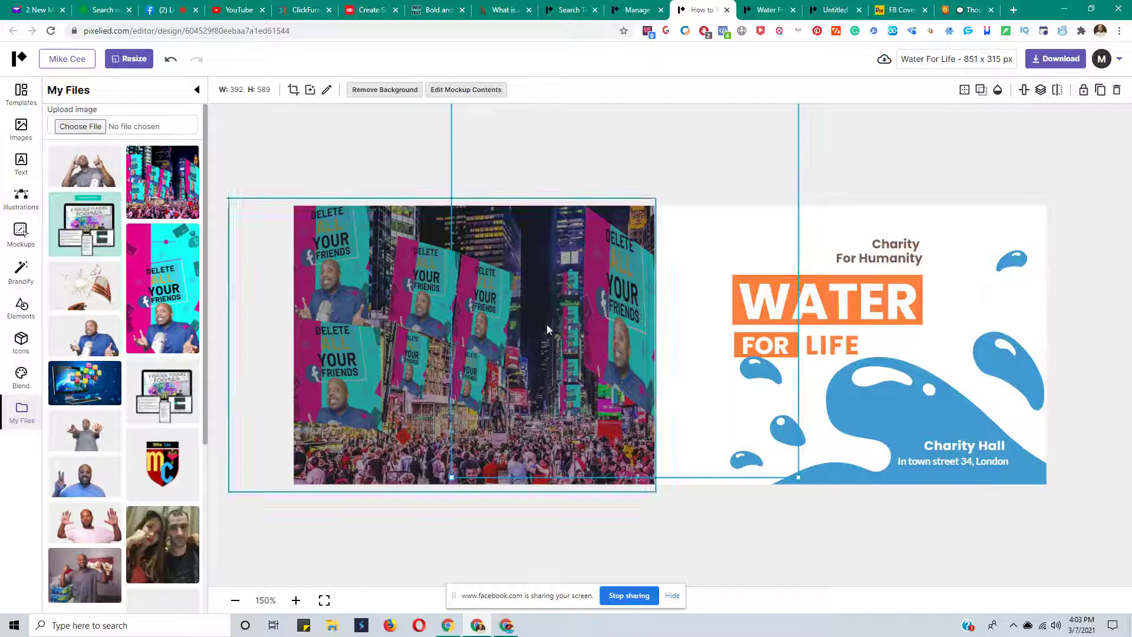
click(1040, 90)
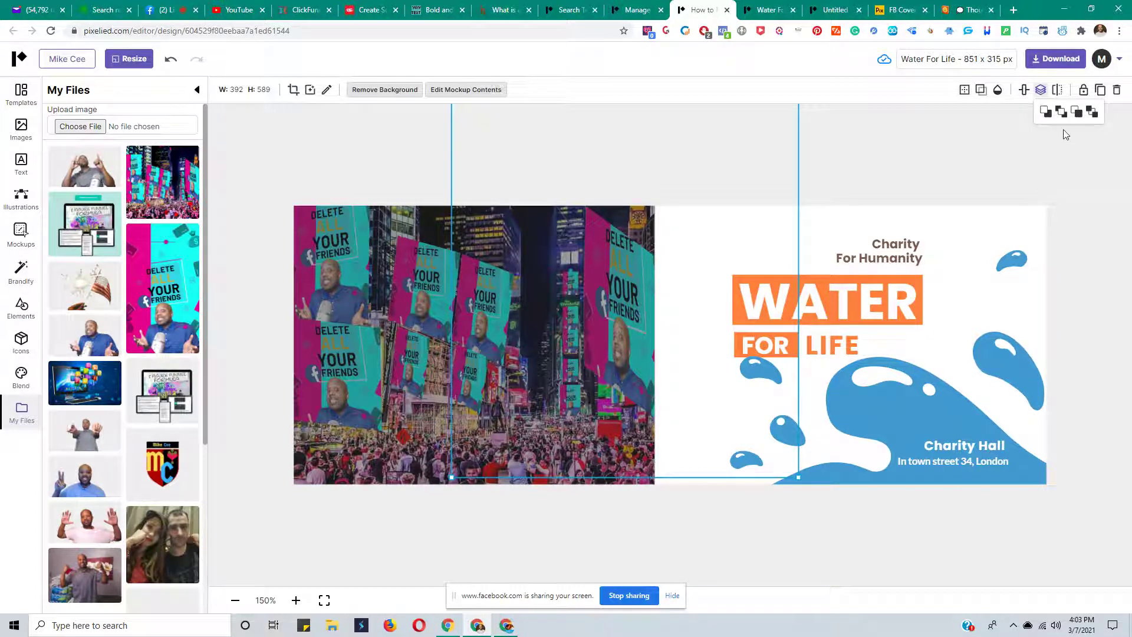
click(1061, 114)
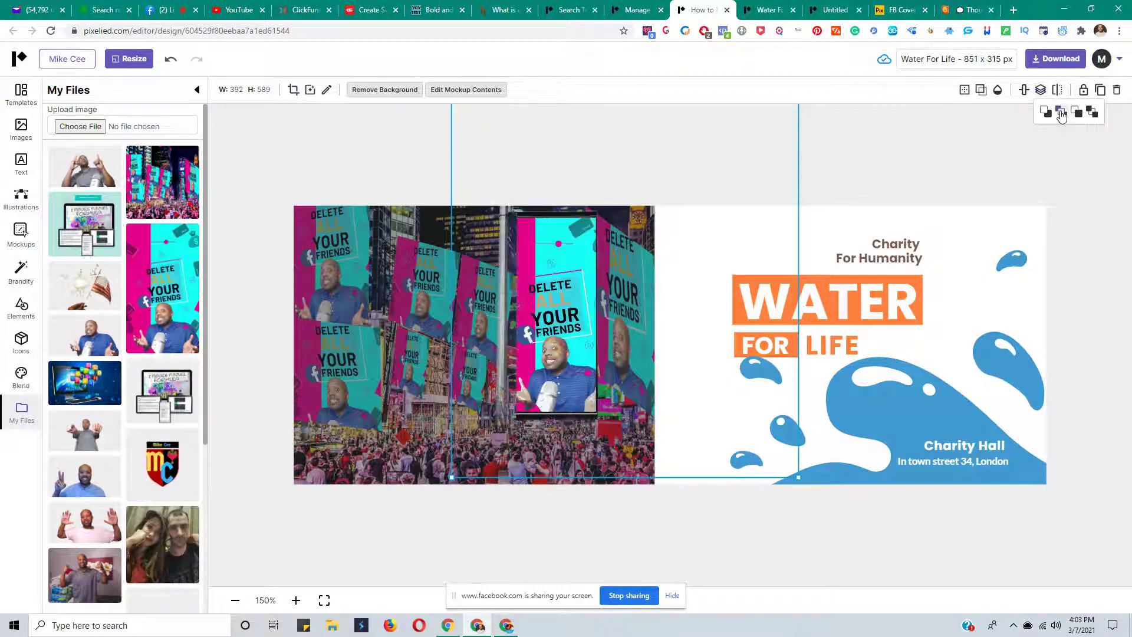
drag(562, 333, 556, 373)
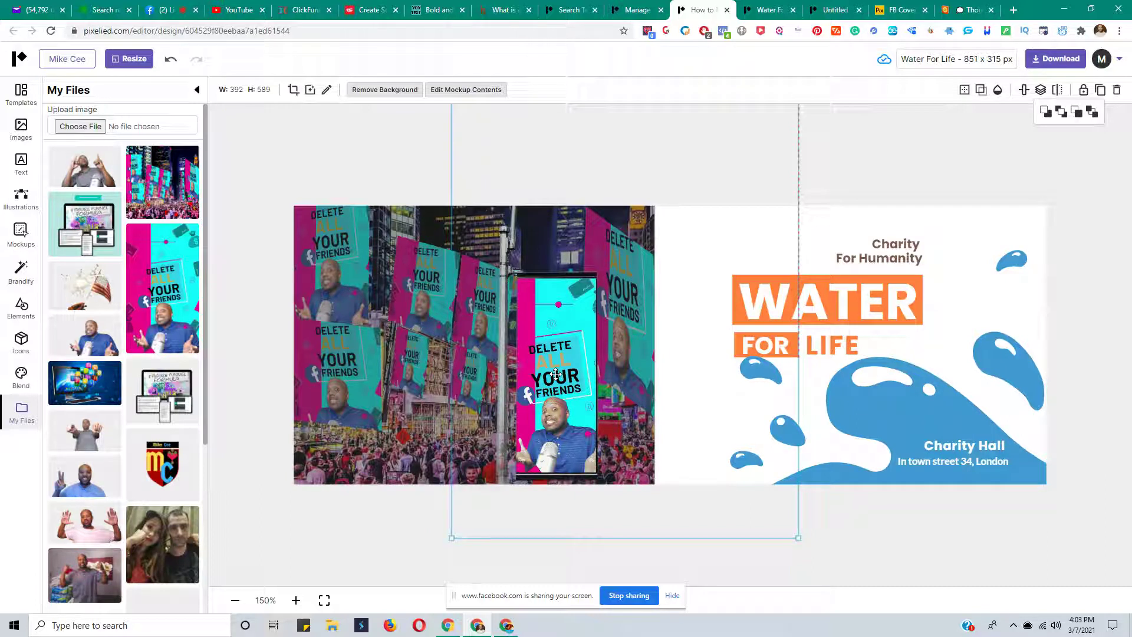
drag(556, 375, 358, 517)
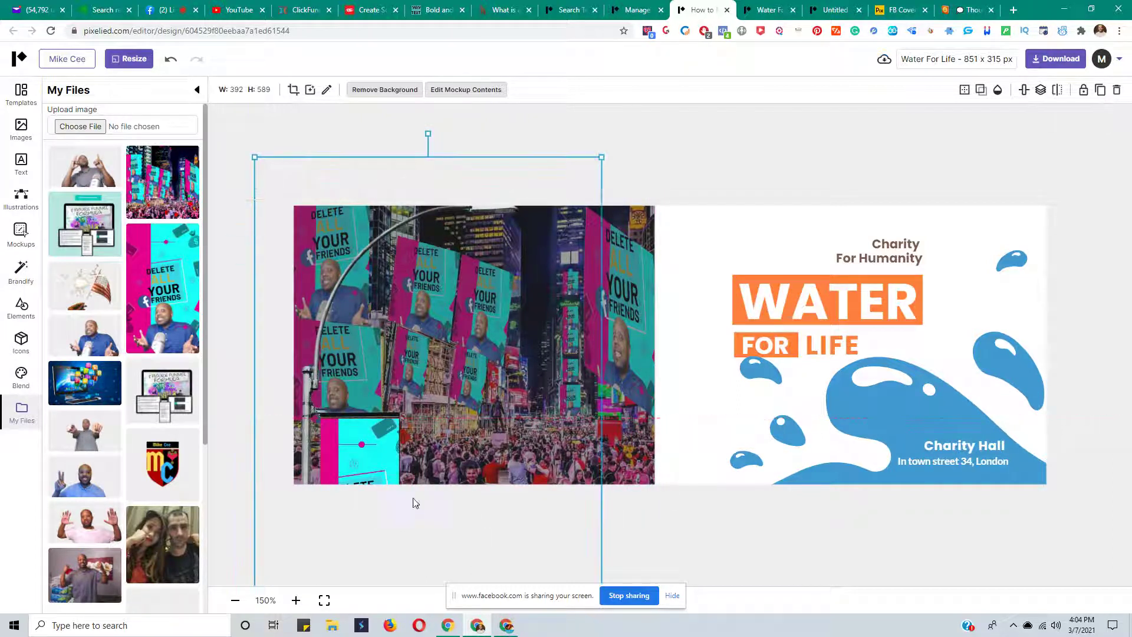
double_click(497, 240)
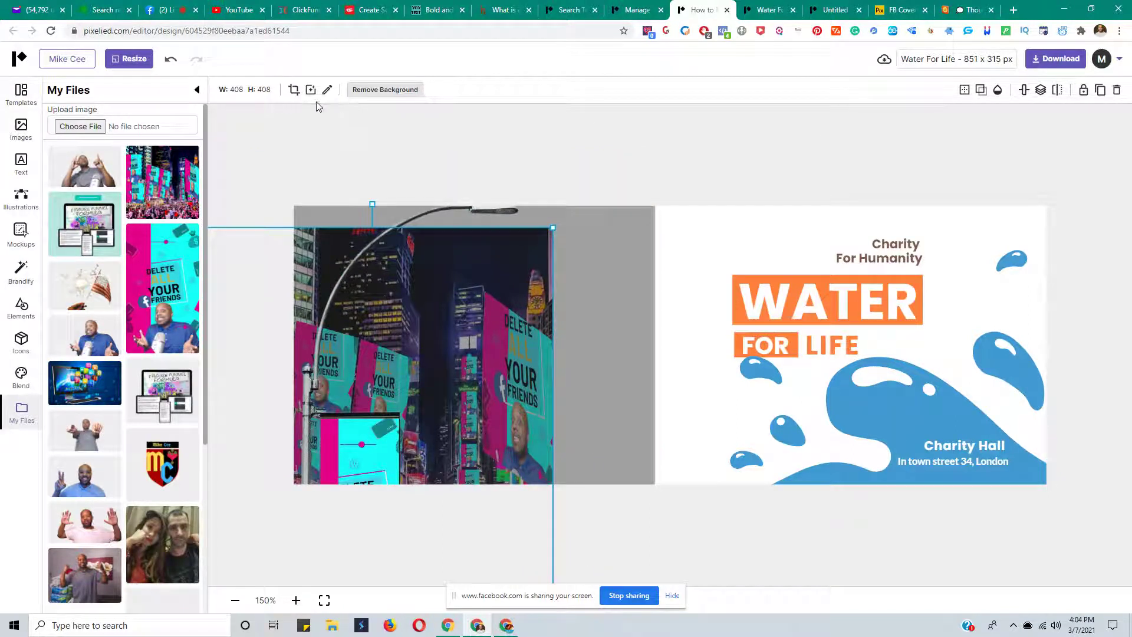
click(168, 61)
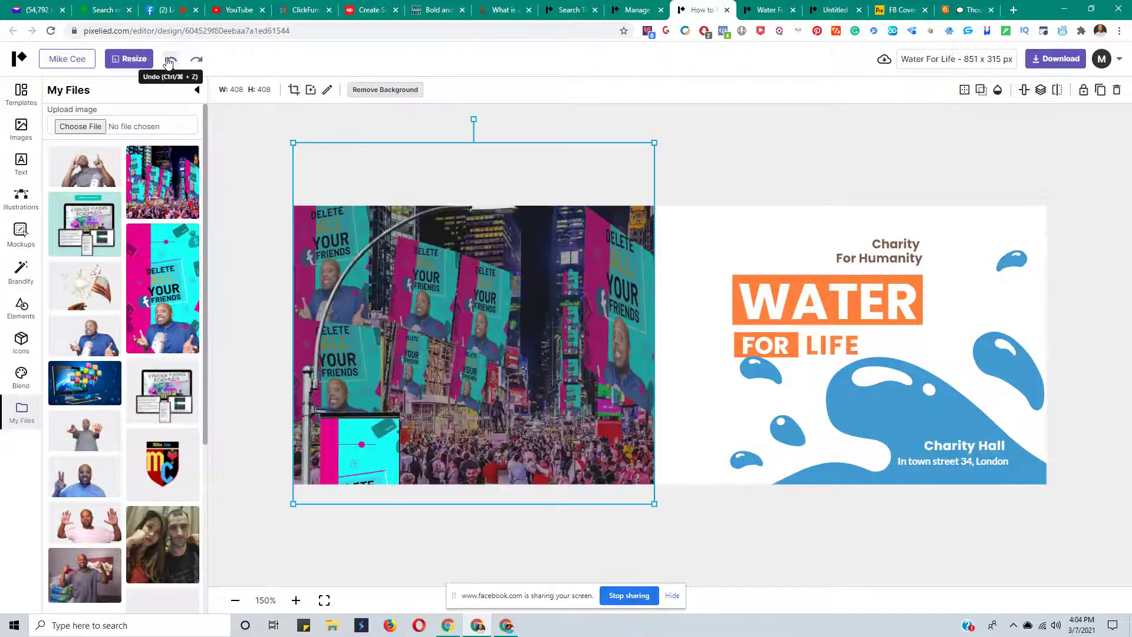
click(490, 323)
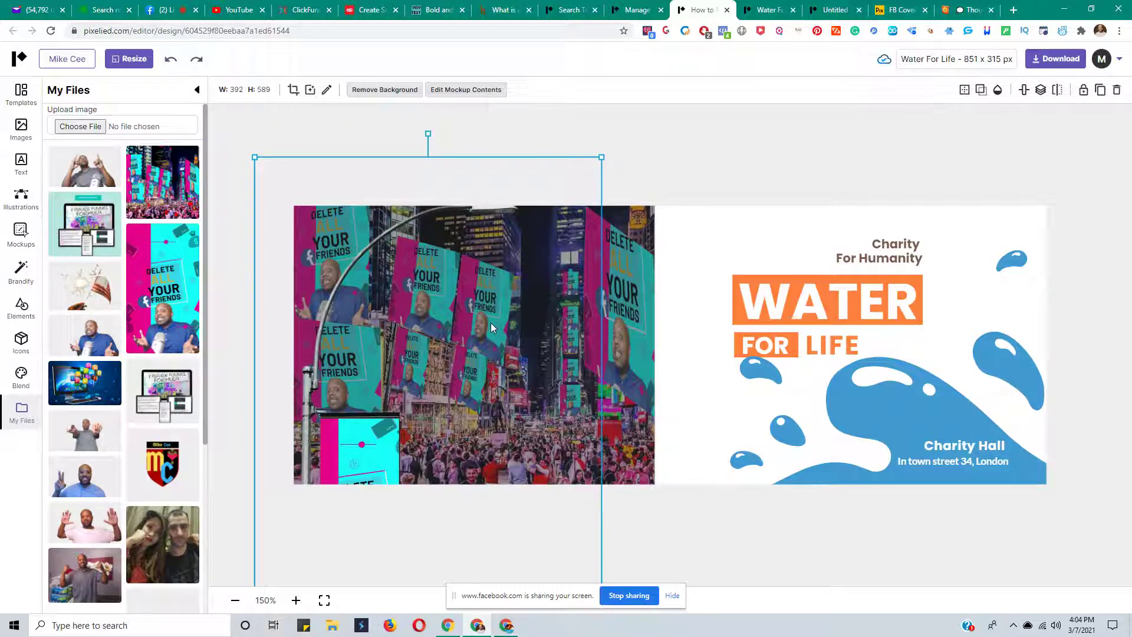
click(601, 158)
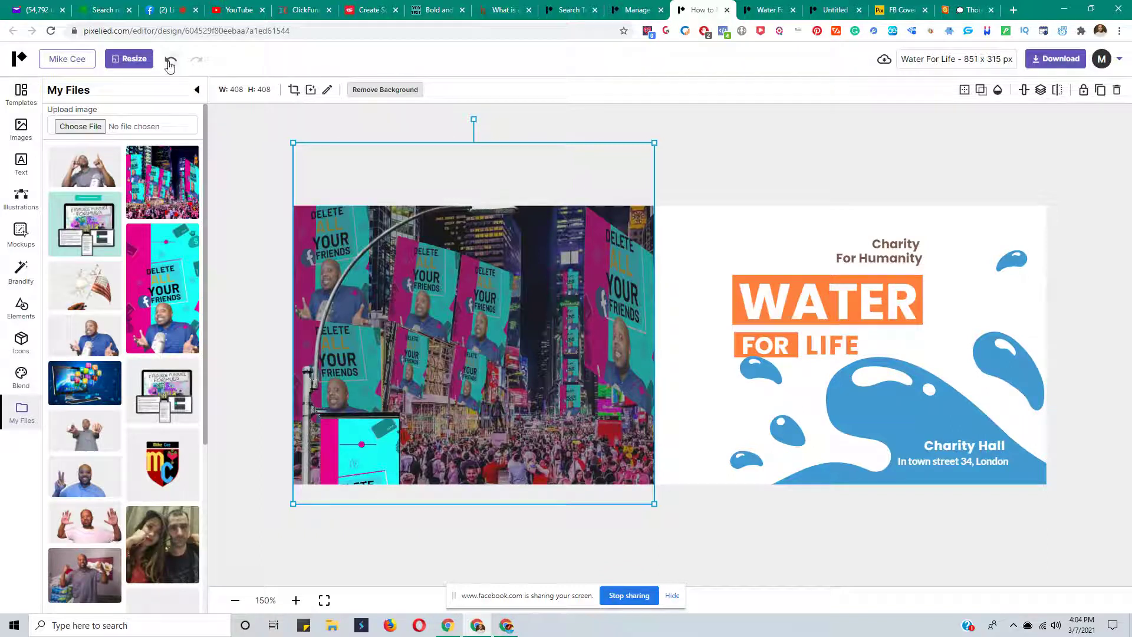
click(819, 136)
Shrink the lamp-post banner mockup to about 212 × 318 px and place it over the right part of the Times Square image
click(420, 260)
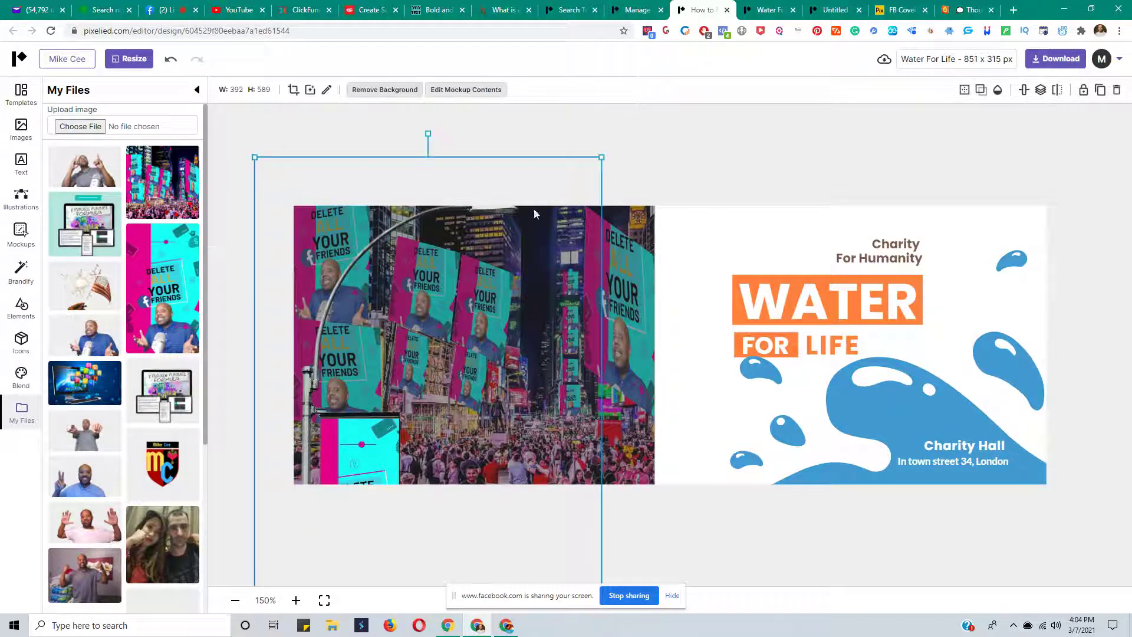
drag(602, 158, 377, 327)
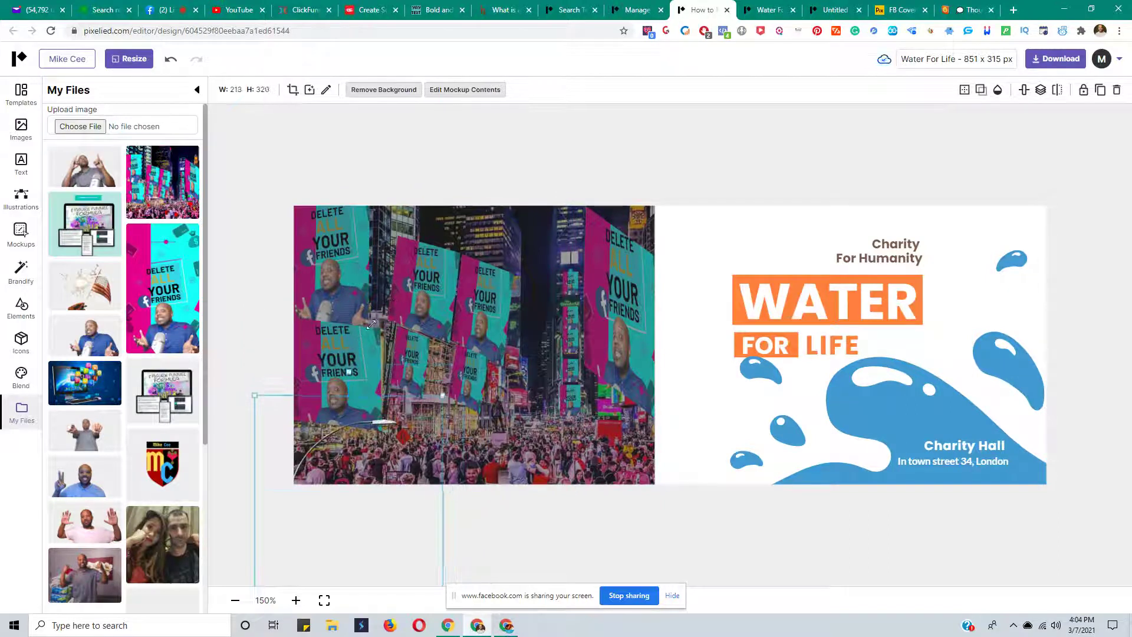
drag(386, 426, 623, 242)
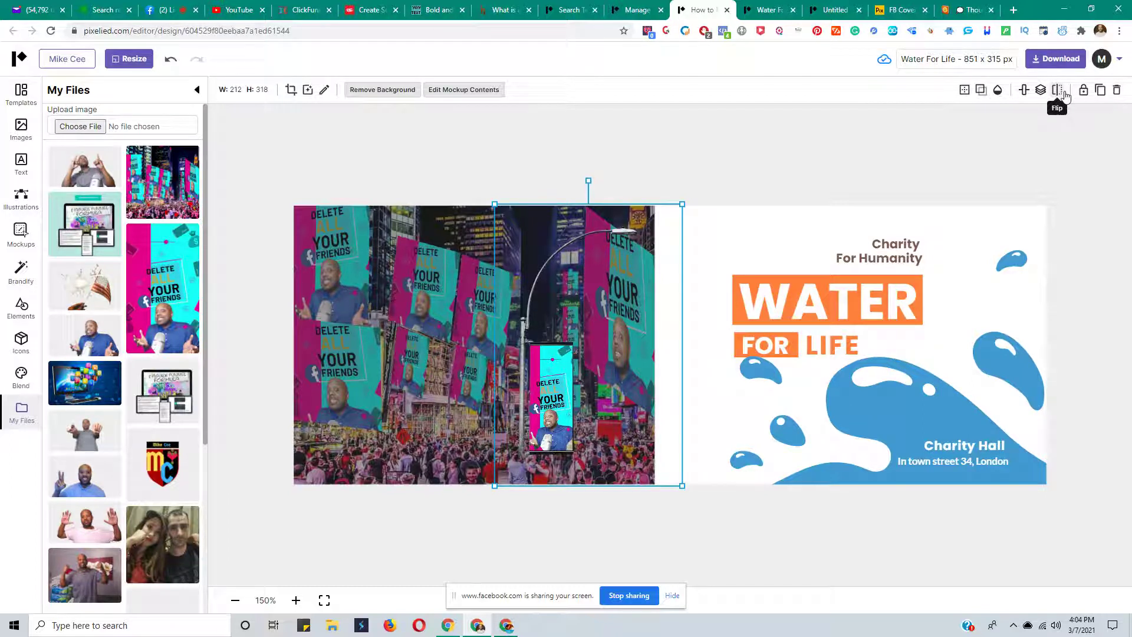
Try flipping the lamp-post banner mockup horizontally, and flip it back
click(1058, 91)
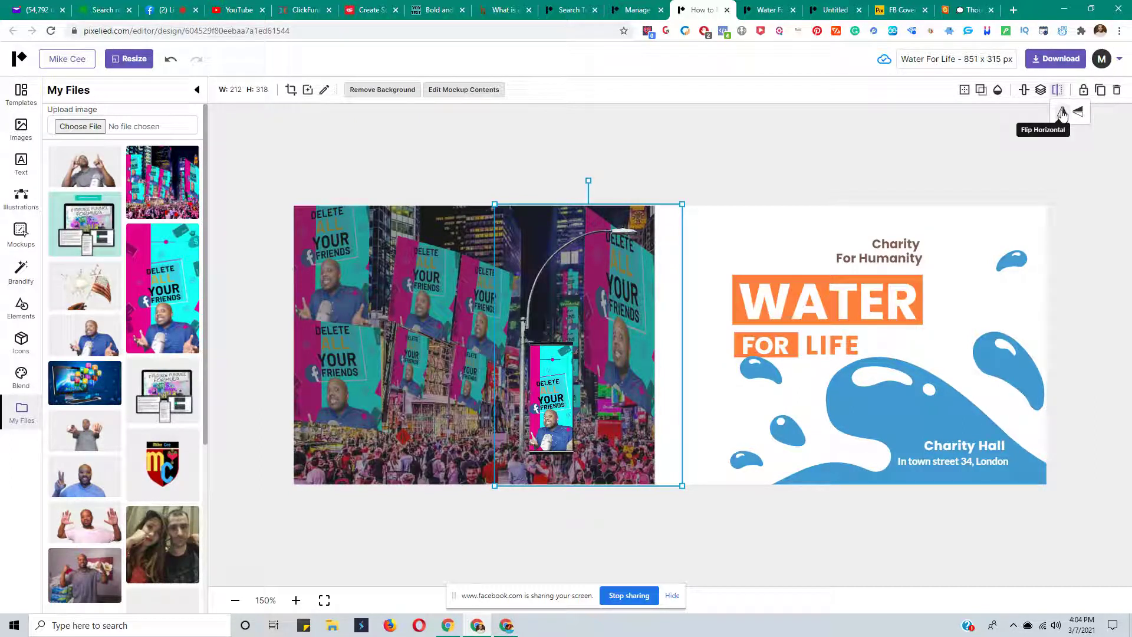
click(1061, 114)
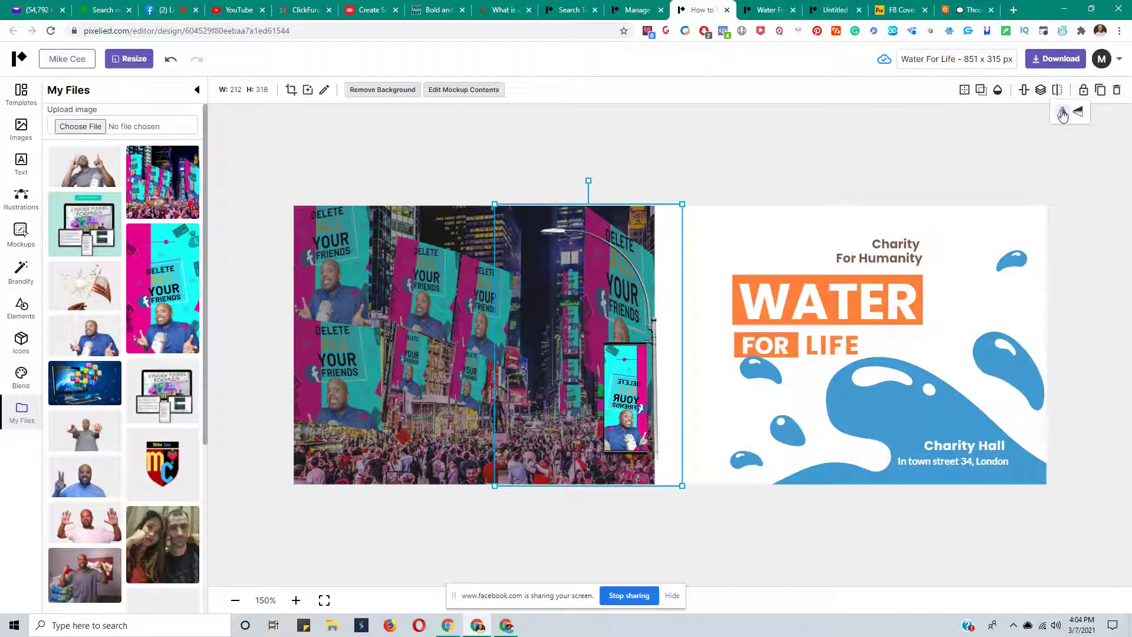
click(1062, 114)
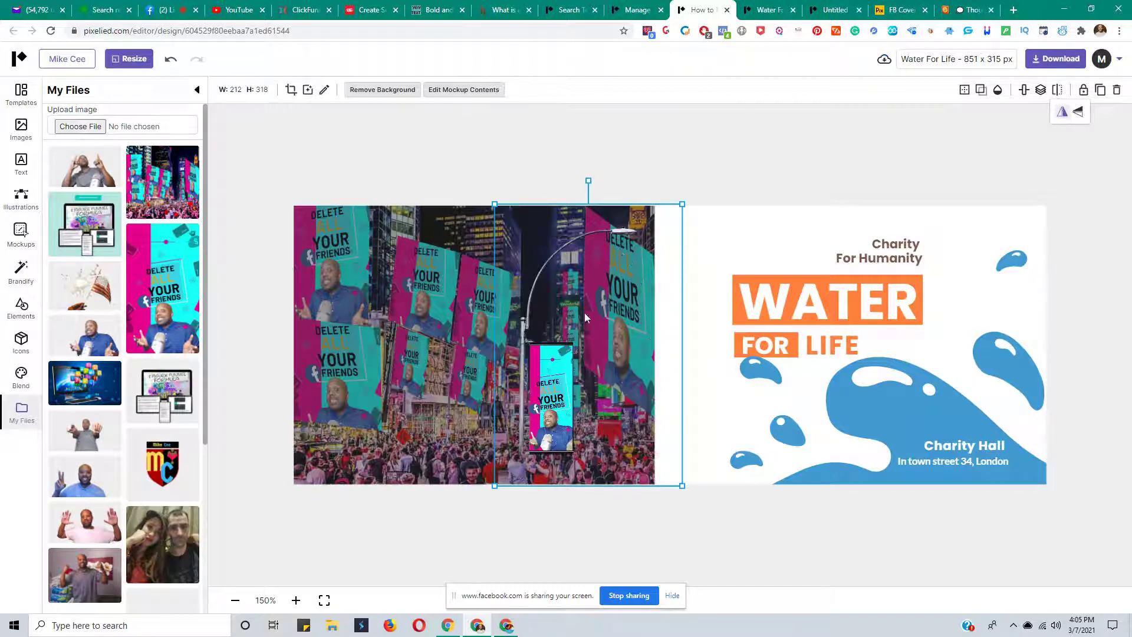
Shrink the lamp-post banner mockup to about 121 × 181 px and place it in the Times Square image's lower-left corner
drag(611, 230, 434, 230)
drag(499, 493, 416, 365)
drag(380, 302, 349, 441)
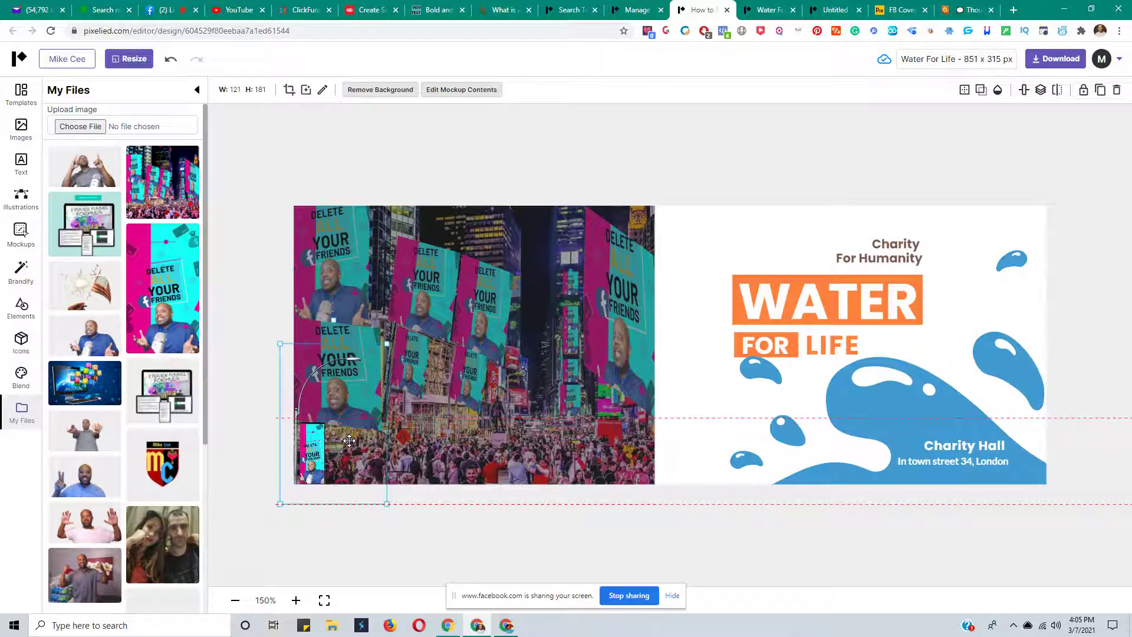
Move the lamp-post banner mockup slightly right within the Times Square image's lower-left area and enlarge it a little
drag(349, 441, 383, 442)
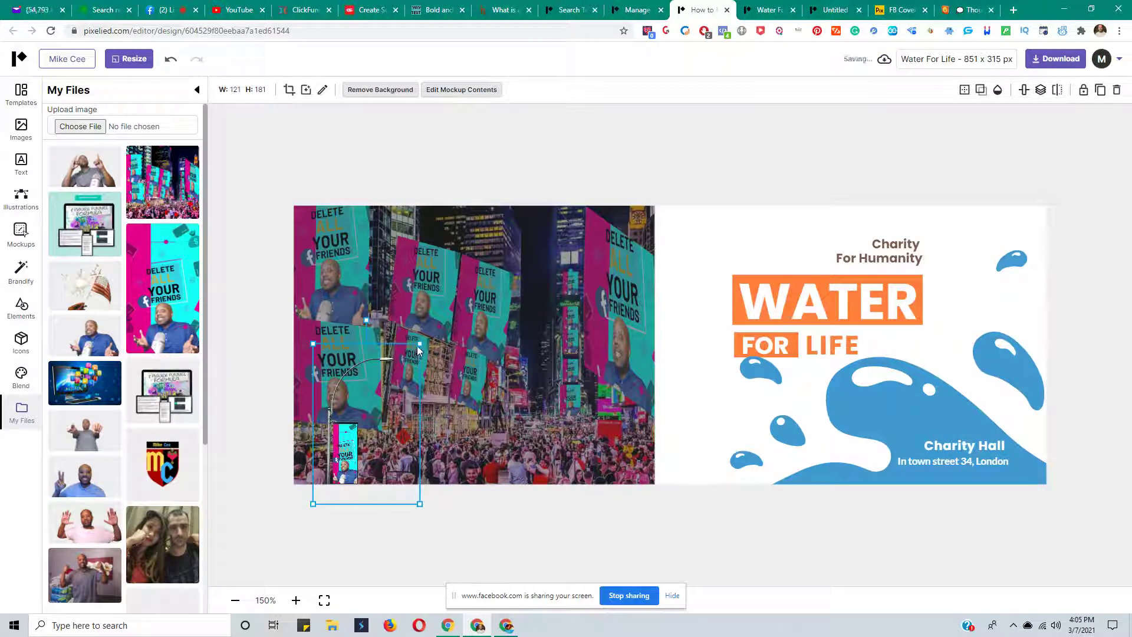
drag(419, 344, 431, 334)
click(937, 149)
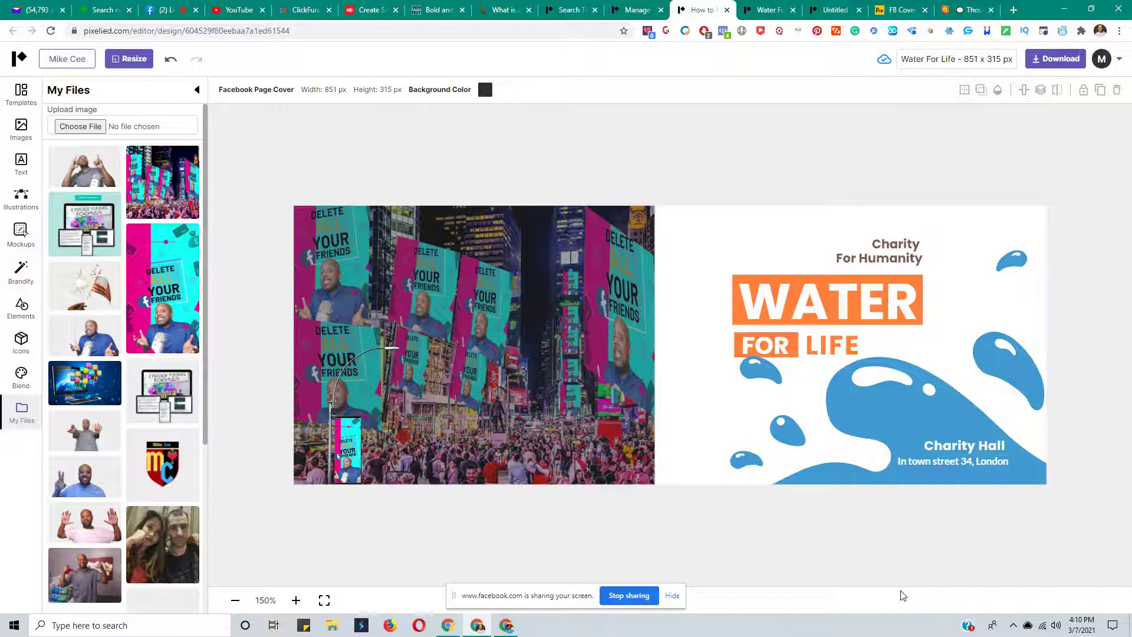
Delete the "Charity Hall", "In town street 34, London" and "LIFE" texts from the cover
click(929, 447)
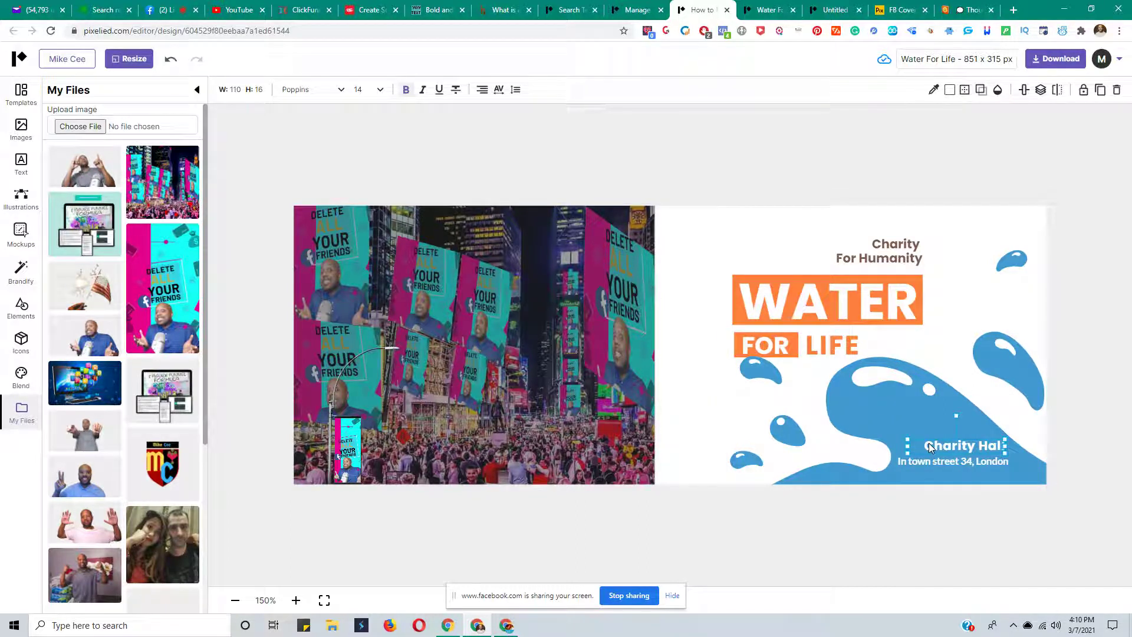
key(Delete)
click(963, 459)
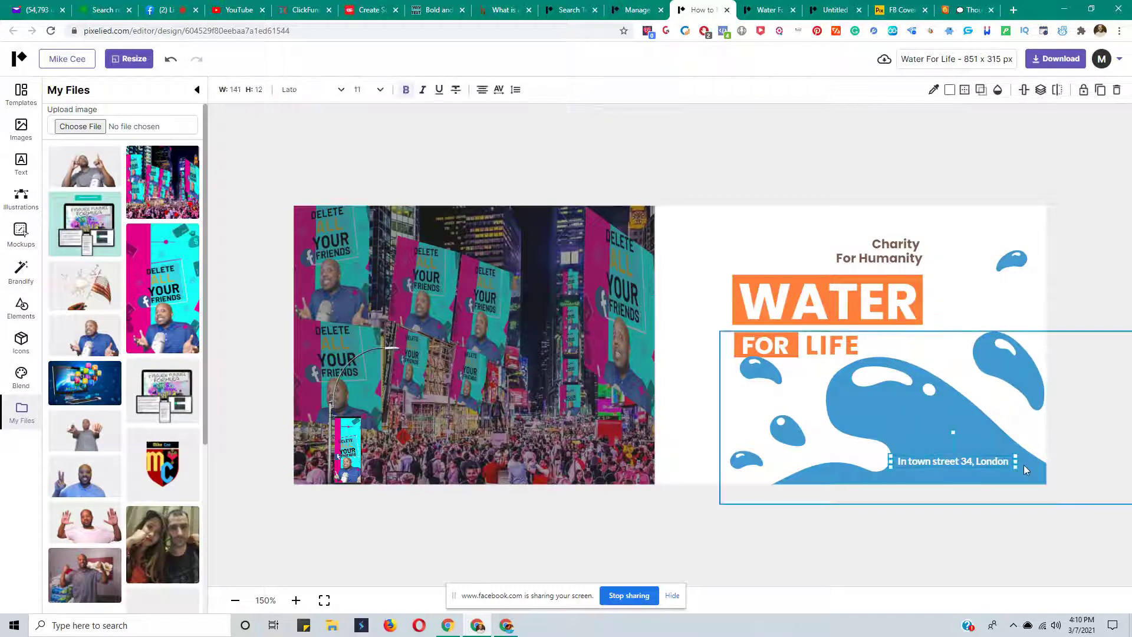
key(Delete)
click(834, 345)
key(Delete)
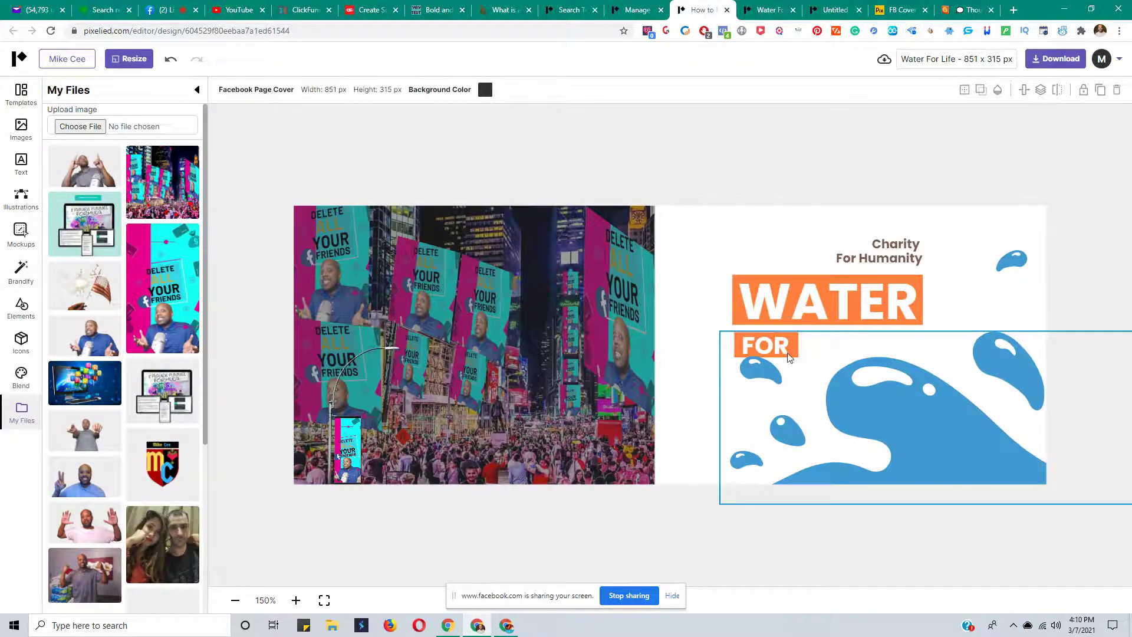
click(836, 304)
double_click(836, 298)
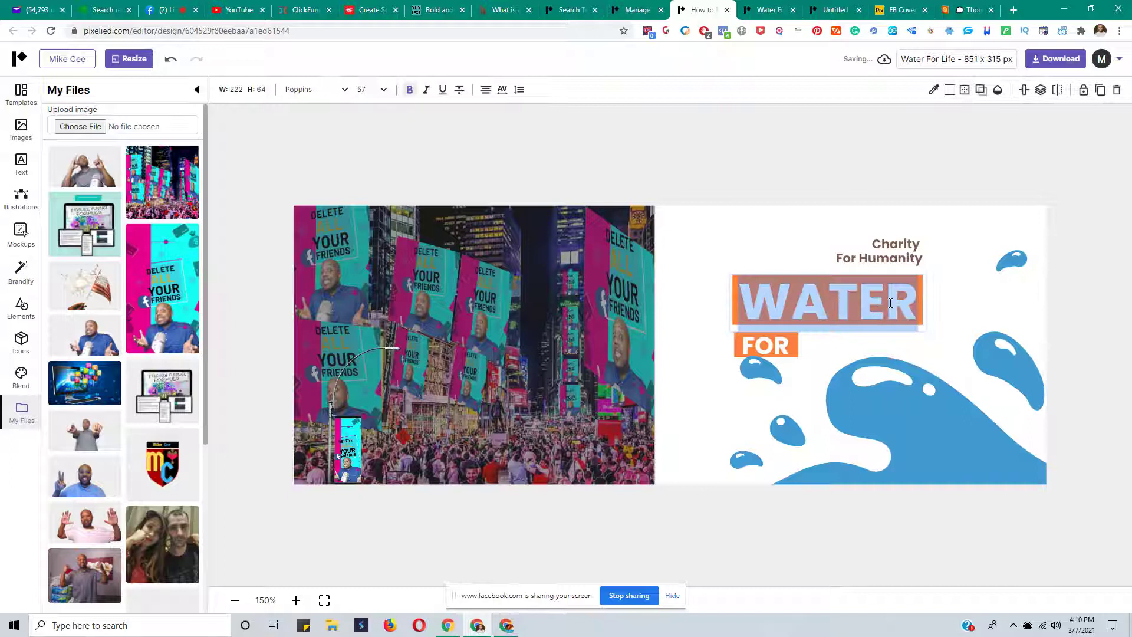
click(897, 302)
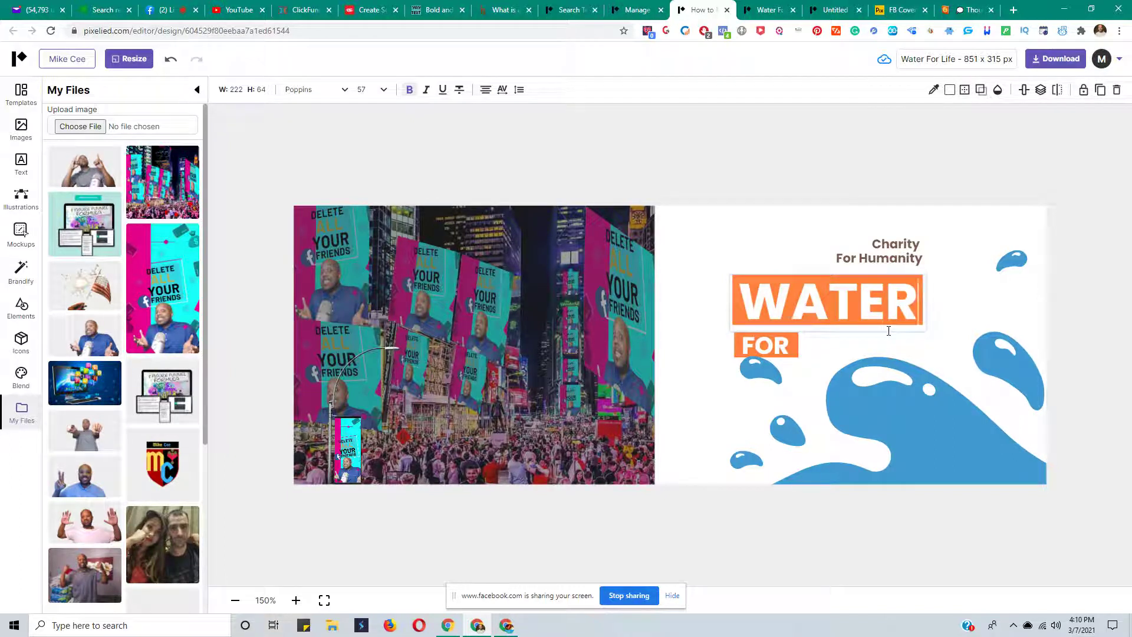
Delete the "Charity For Humanity" text, the large blue water wave illustration and the small blue droplet in the upper-right area
click(902, 245)
key(Delete)
click(914, 398)
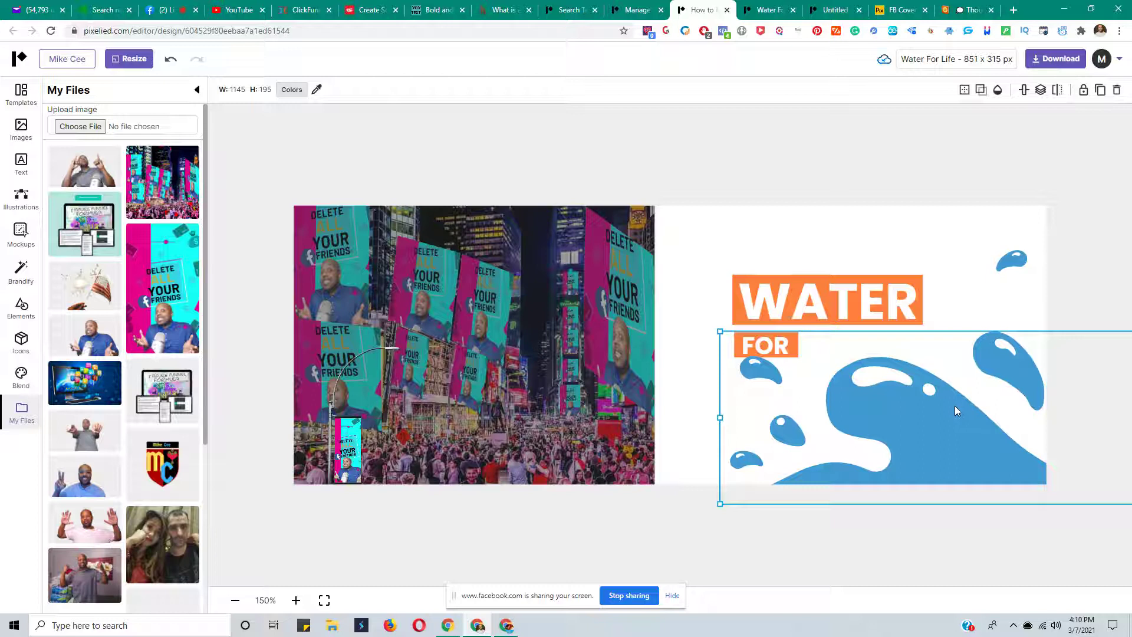
key(Delete)
click(1011, 260)
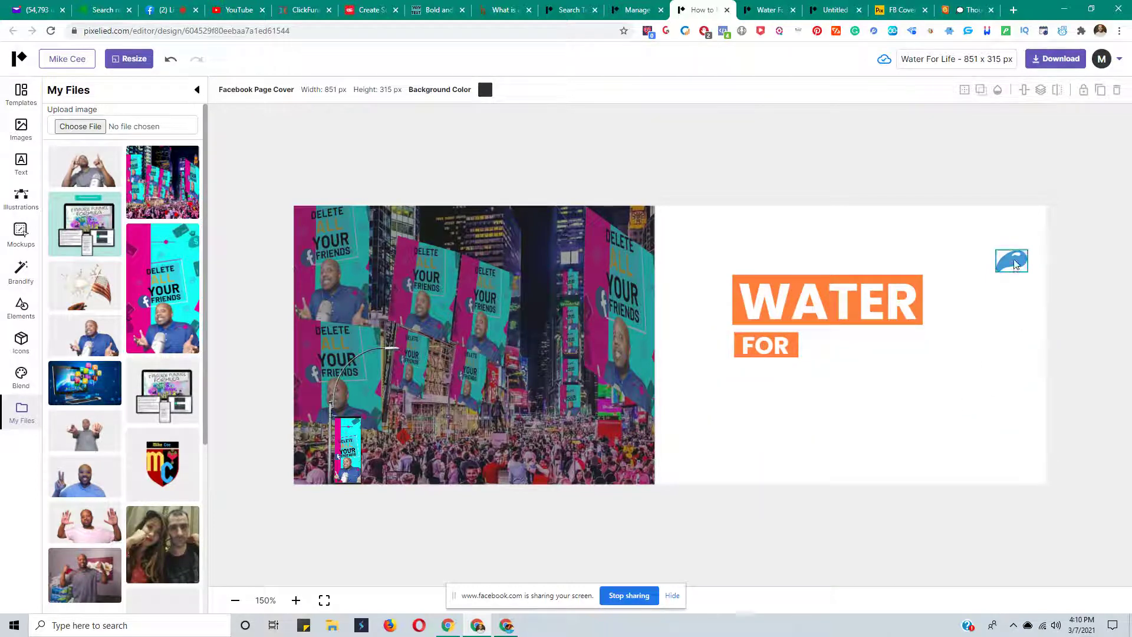
key(Delete)
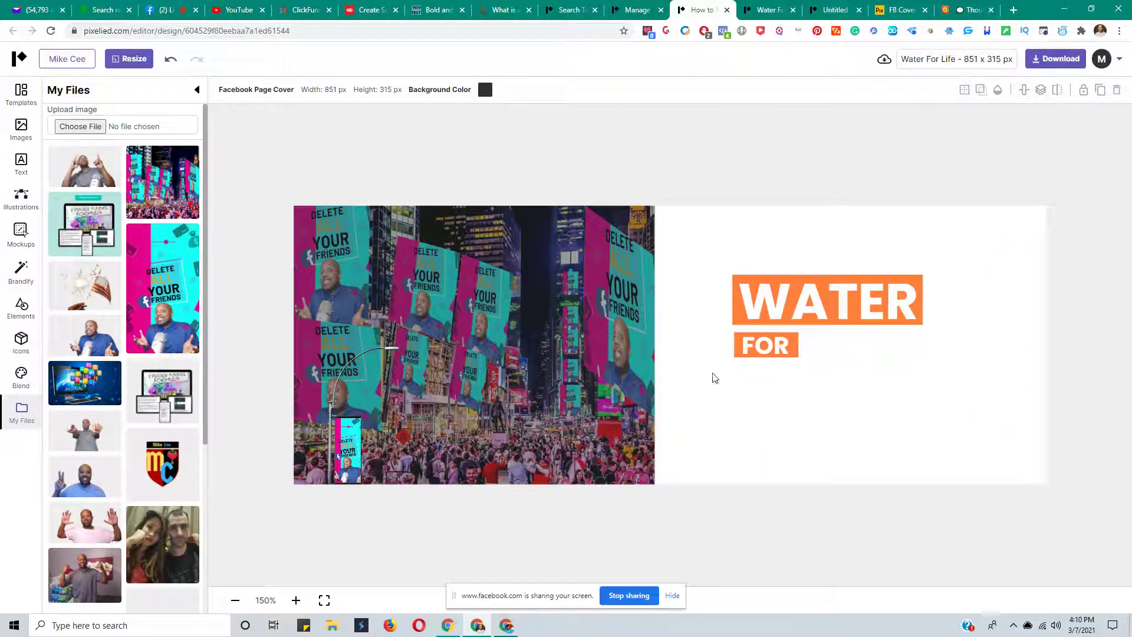
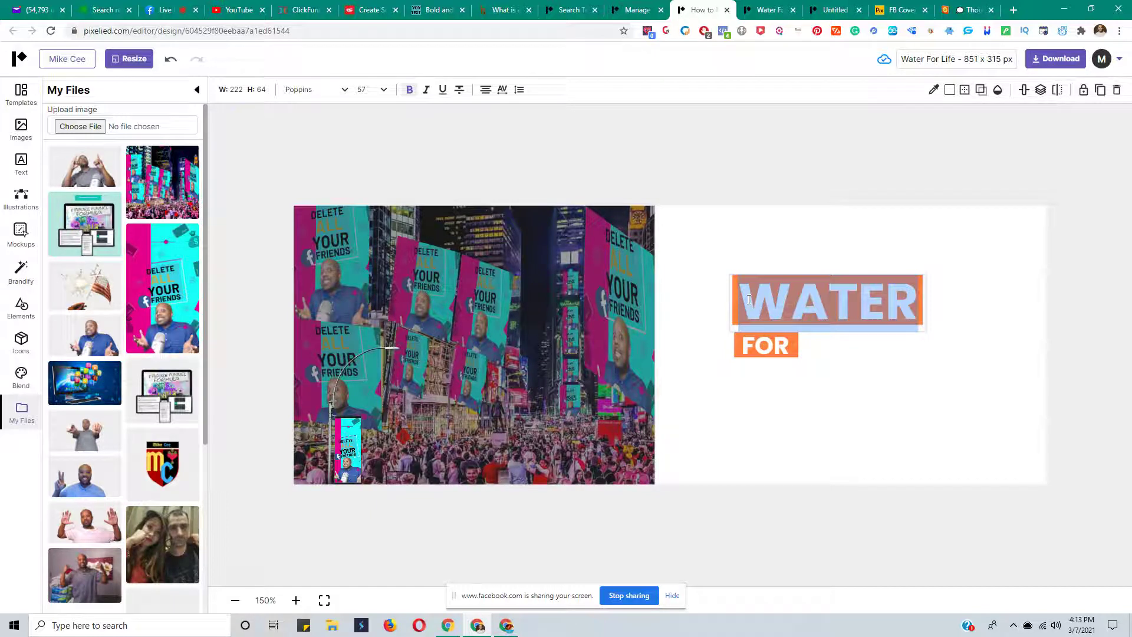
click(943, 406)
mouse_move(880, 308)
mouse_down()
mouse_move(823, 269)
mouse_move(877, 309)
mouse_up()
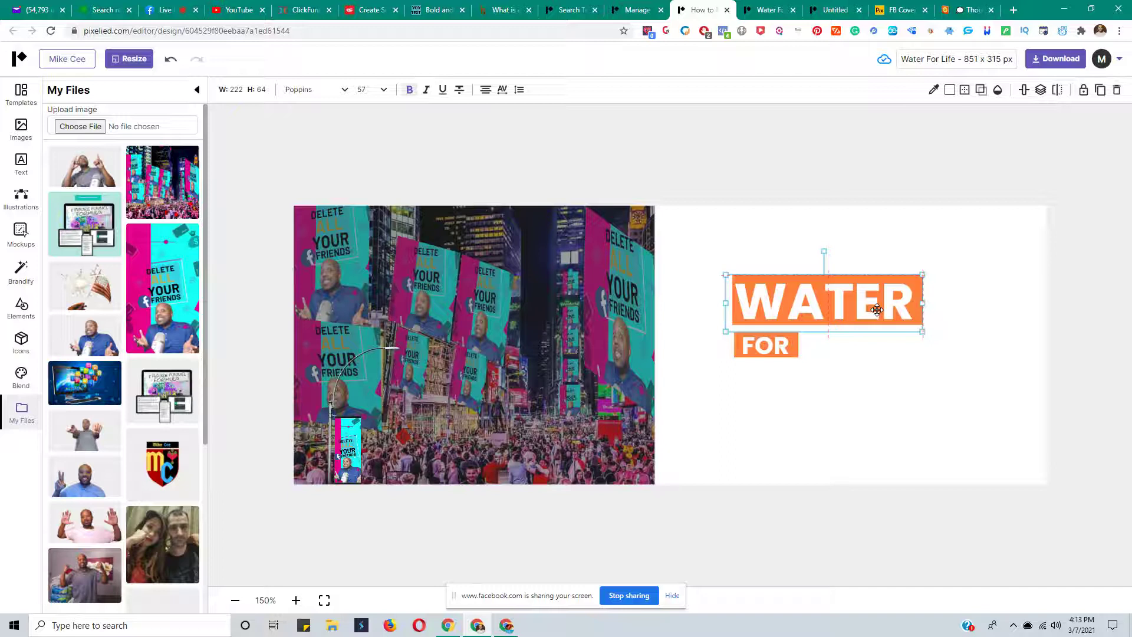
drag(877, 310, 876, 309)
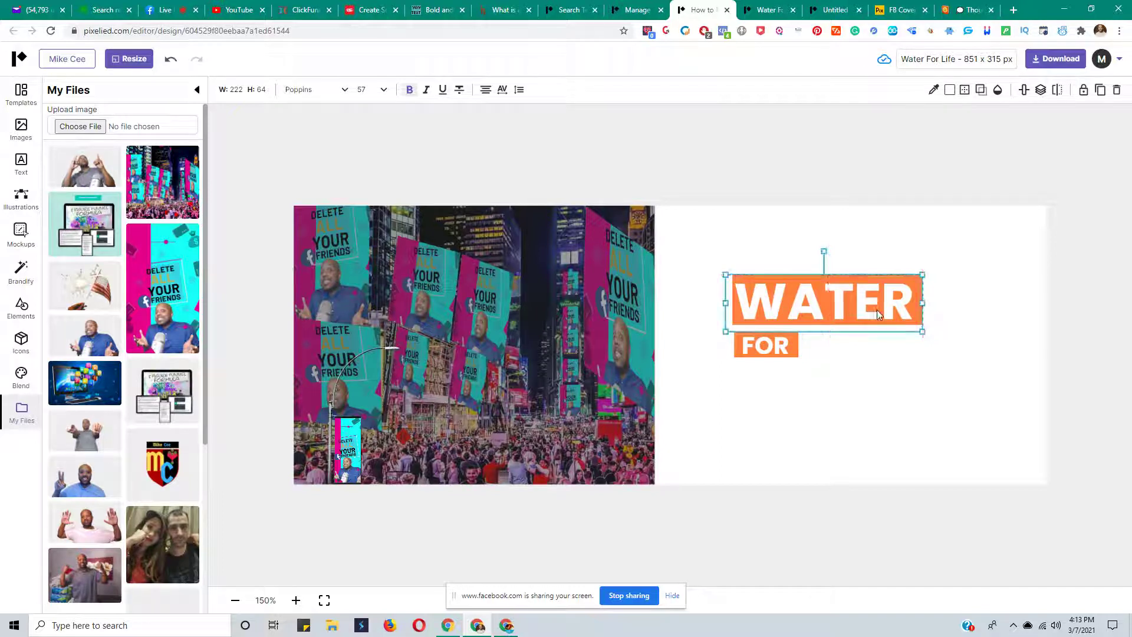
click(911, 278)
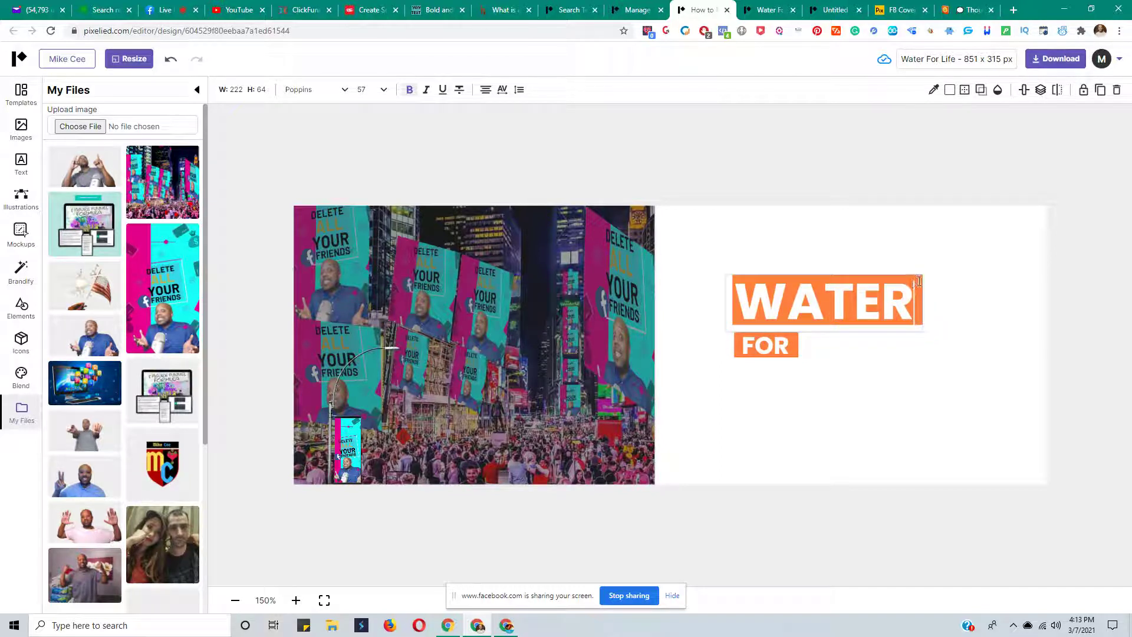
click(806, 300)
click(743, 295)
click(824, 300)
click(855, 297)
click(1119, 383)
click(873, 306)
Move the large orange box and its "WATER" text to the upper-left corner of the white area, beside the Times Square image
drag(917, 288, 928, 312)
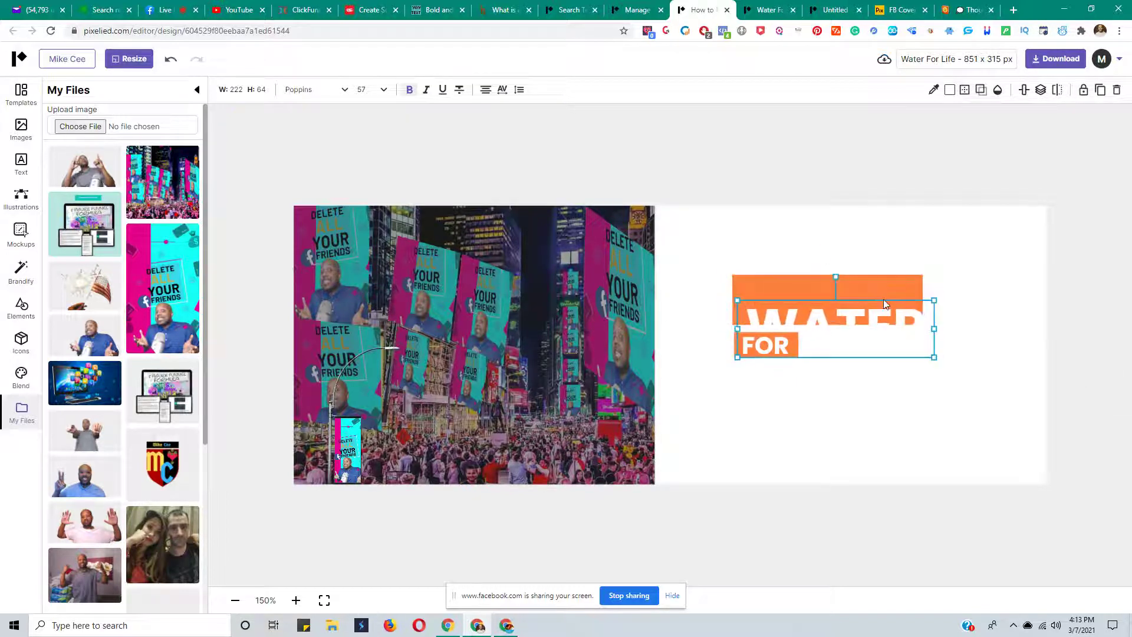
click(781, 286)
drag(780, 287, 704, 212)
click(832, 322)
drag(851, 326, 669, 227)
Replace the heading text "WATER" with "HOW"
double_click(824, 244)
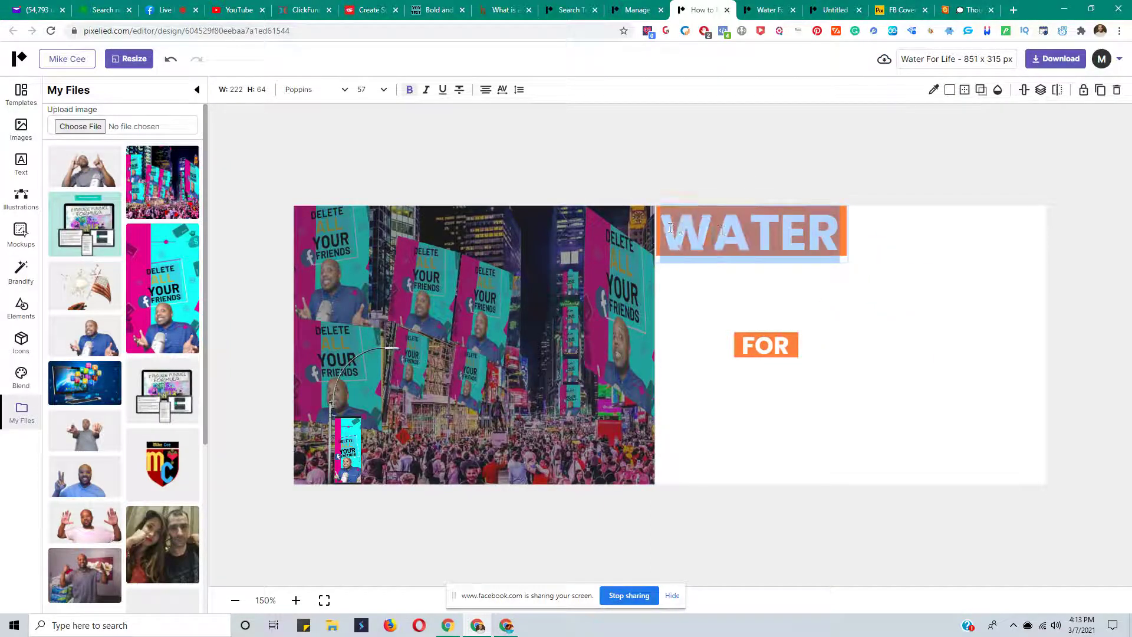
text(H)
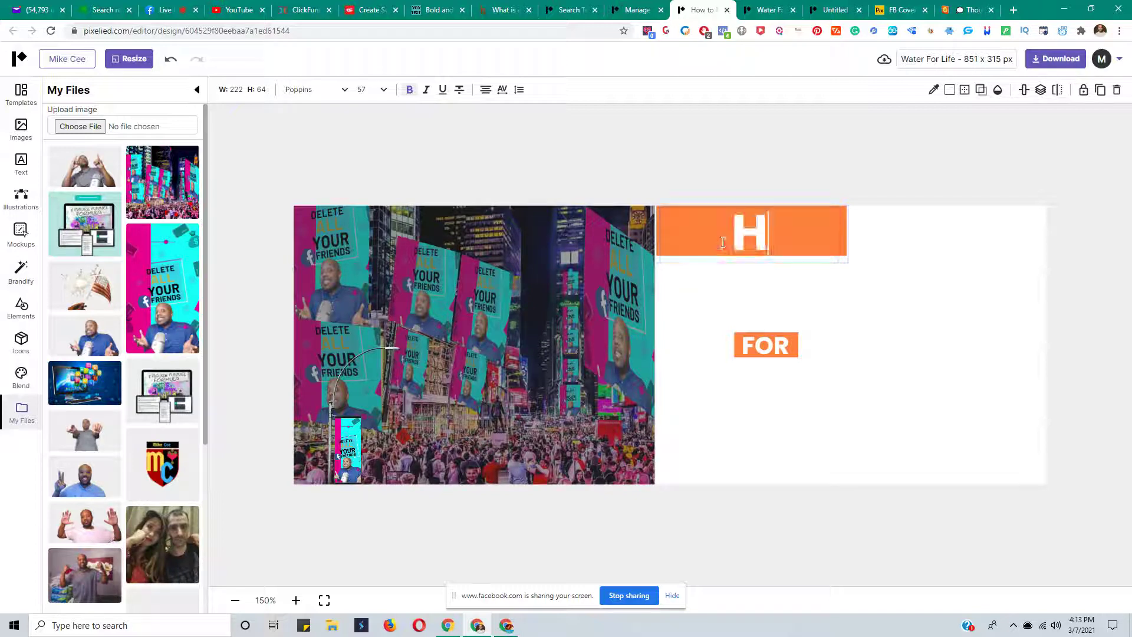
text(OW)
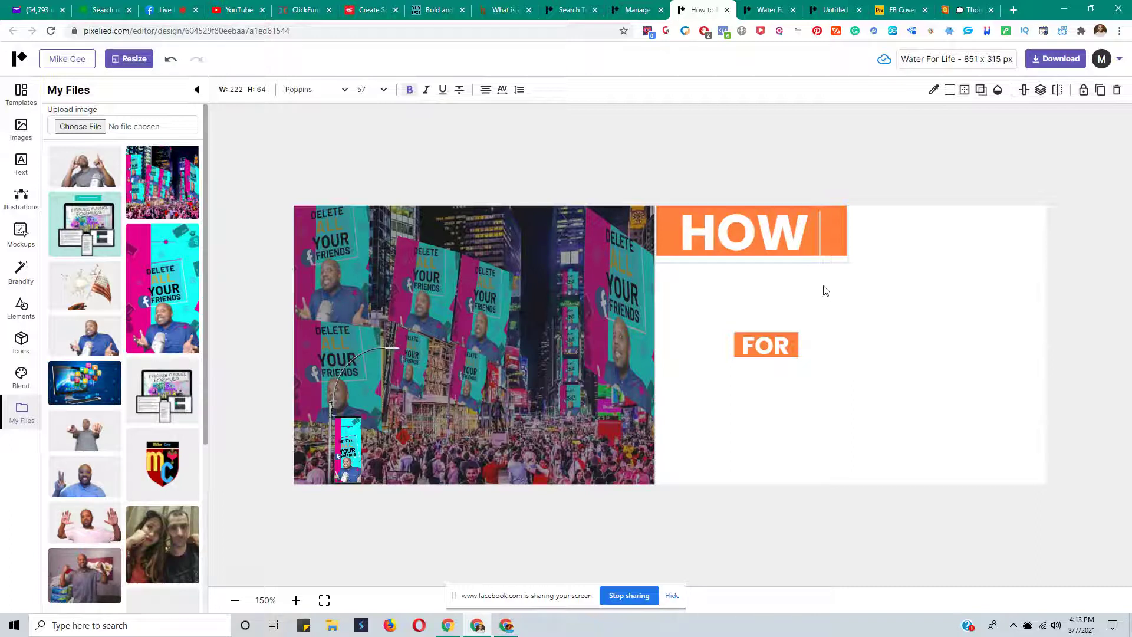
Separate the "FOR" text from its small orange box by moving it down, and place the box beneath the "HOW" heading
click(787, 347)
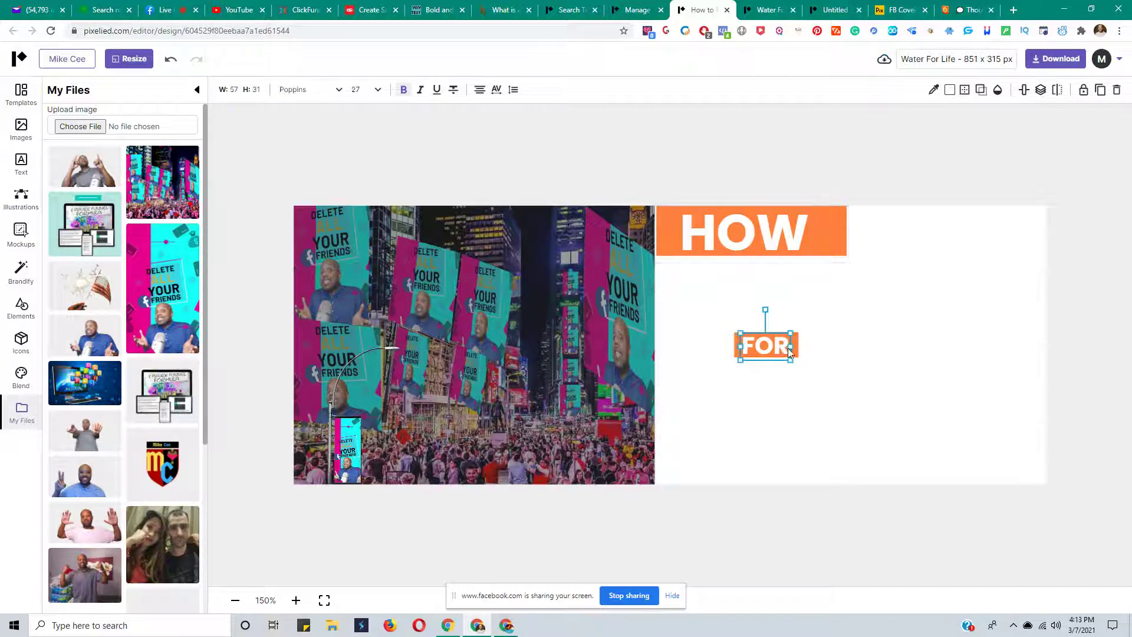
drag(785, 350, 780, 386)
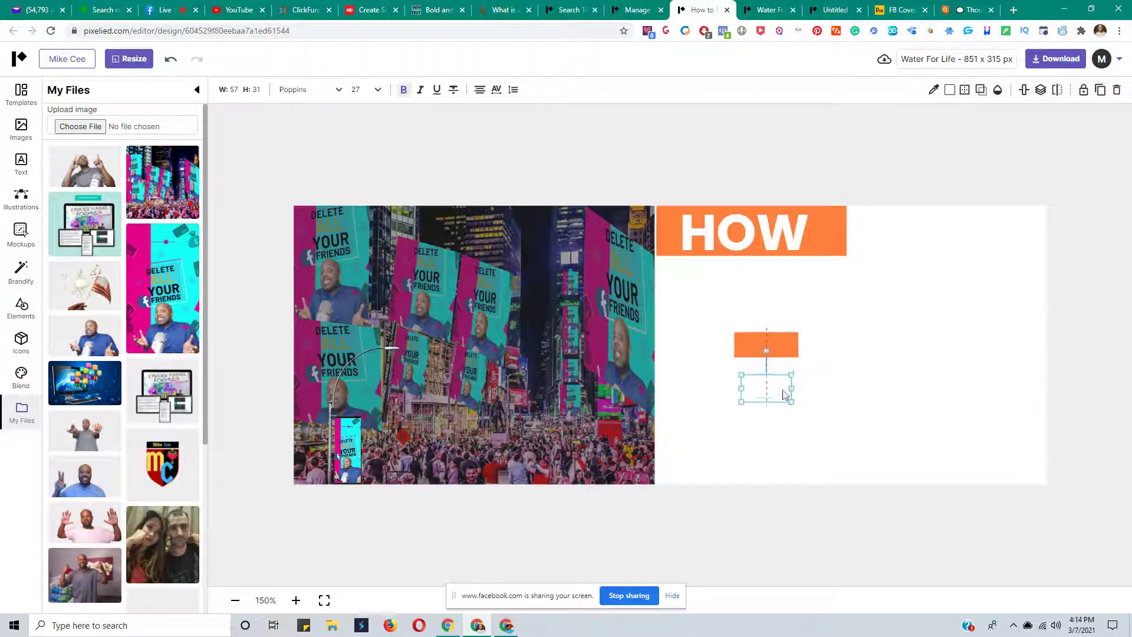
drag(771, 343, 726, 275)
Shift the large orange box slightly left against the Times Square image and realign the "HOW" text near the box's left end
click(834, 240)
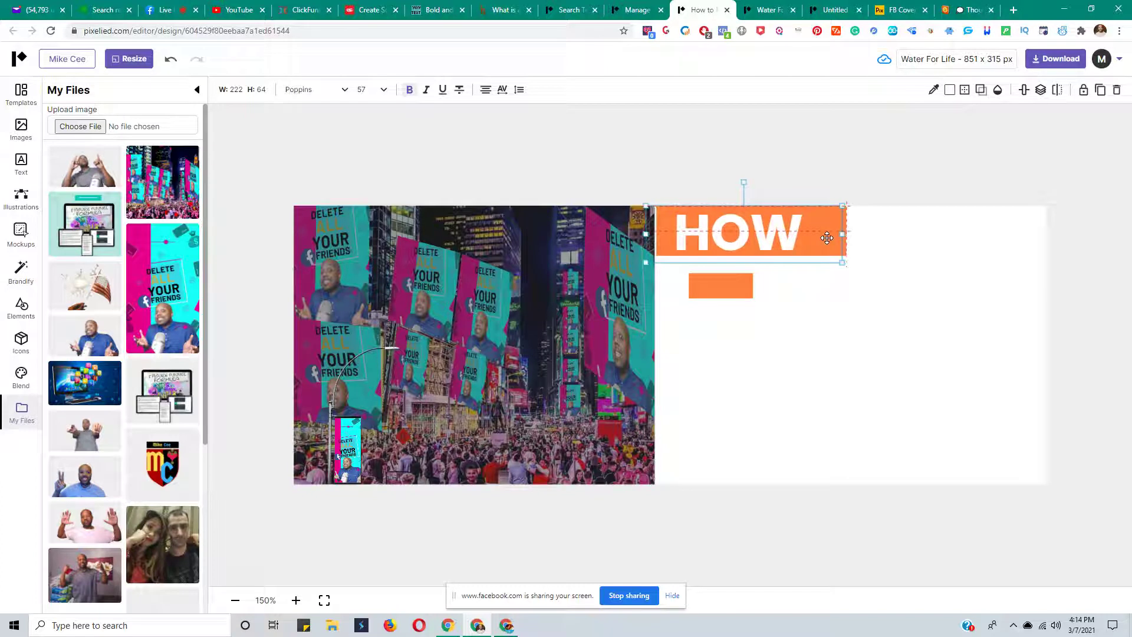
drag(833, 238, 834, 281)
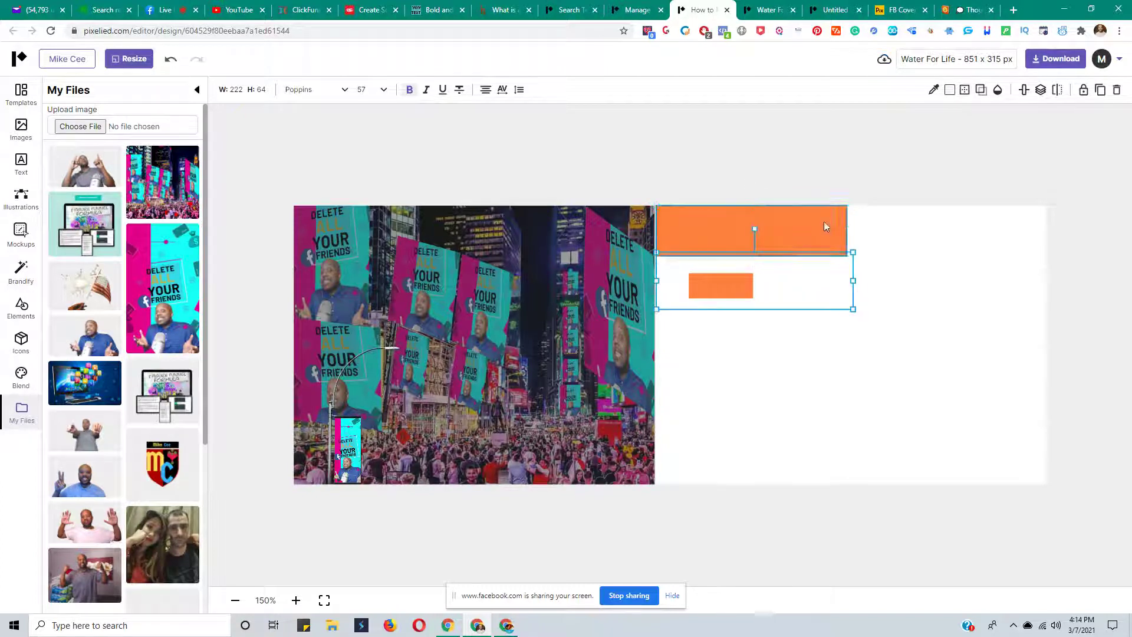
click(821, 217)
drag(827, 222, 822, 220)
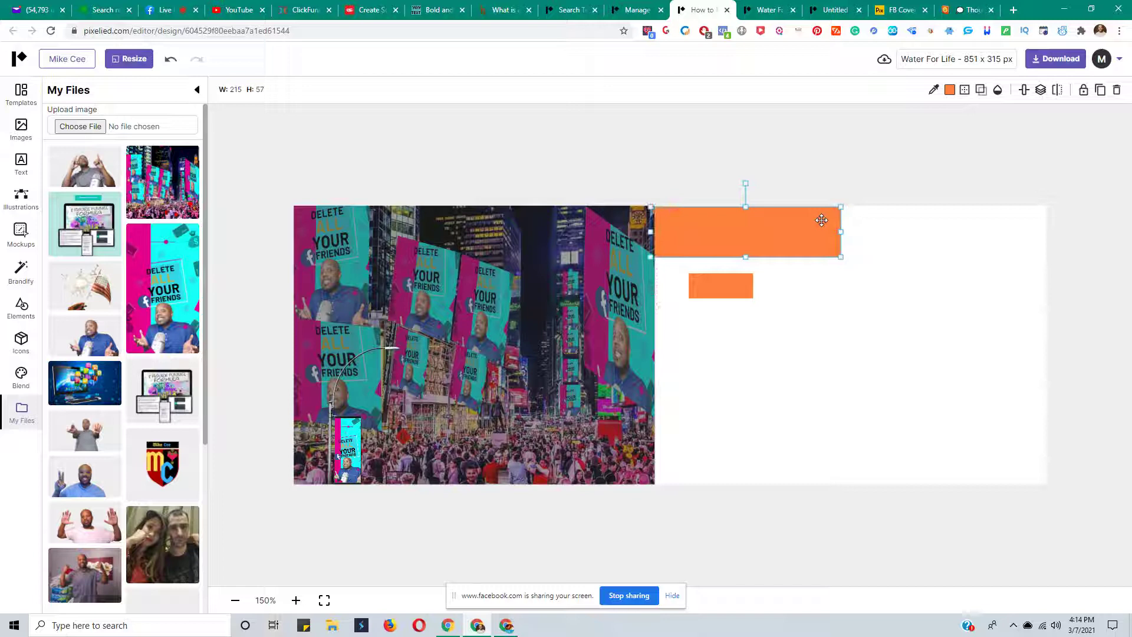
click(808, 285)
drag(808, 285, 789, 236)
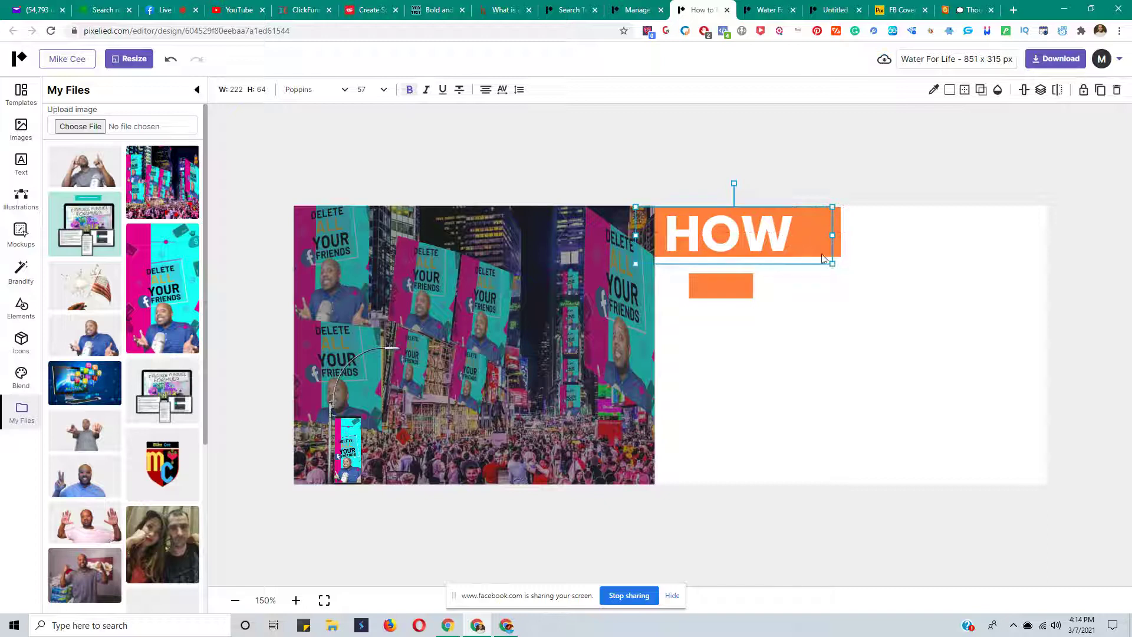
Widen the small orange box to 191 px and place it just below the "HOW" heading's box
click(741, 282)
drag(753, 285, 864, 285)
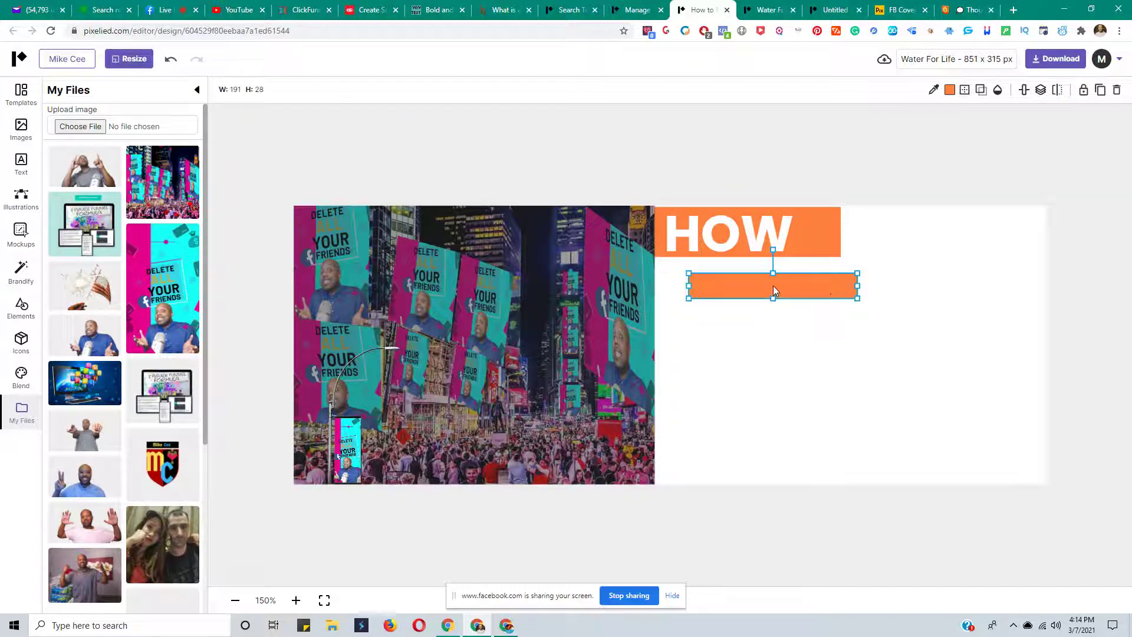
drag(747, 286, 716, 279)
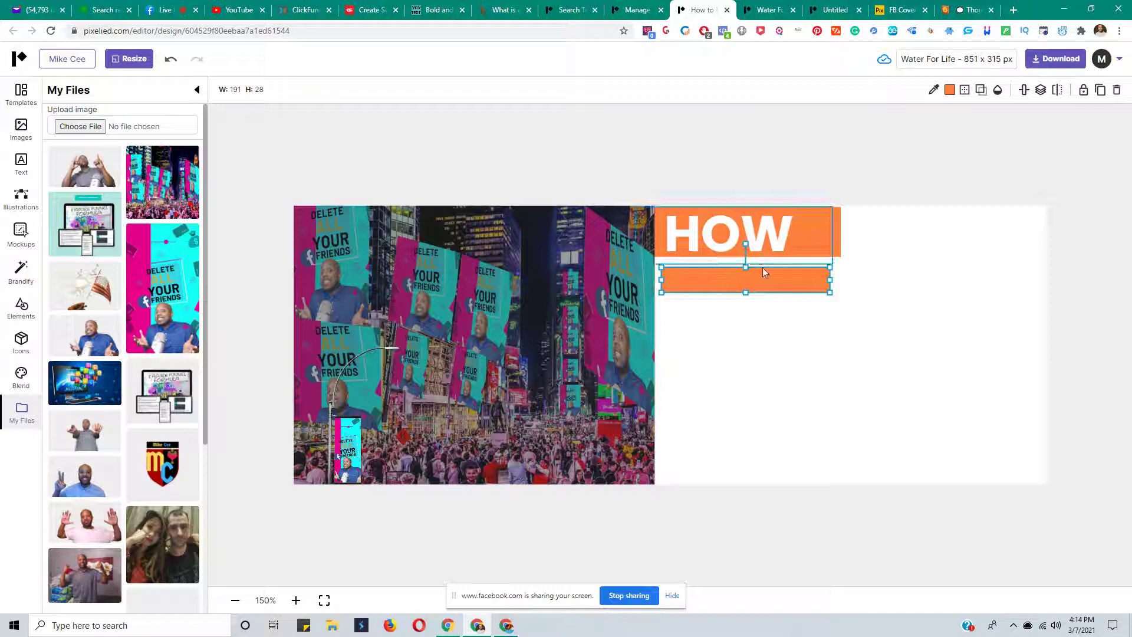
Try placing the narrow orange box behind the "FOR" text, and move it back below the "HOW" heading
click(766, 343)
drag(769, 285, 773, 376)
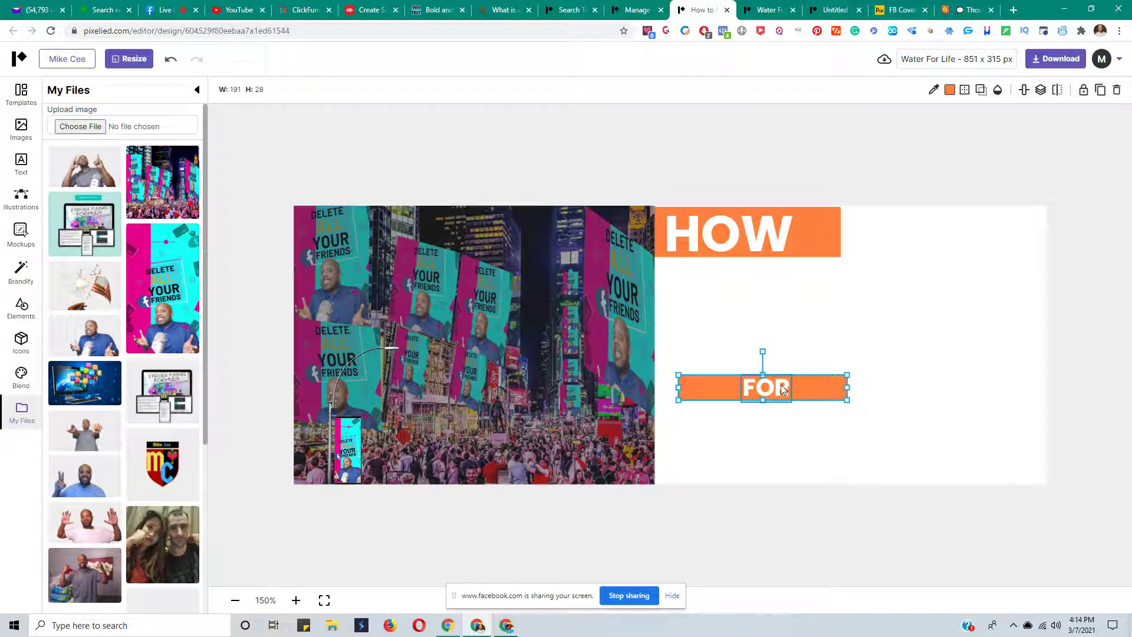
click(782, 388)
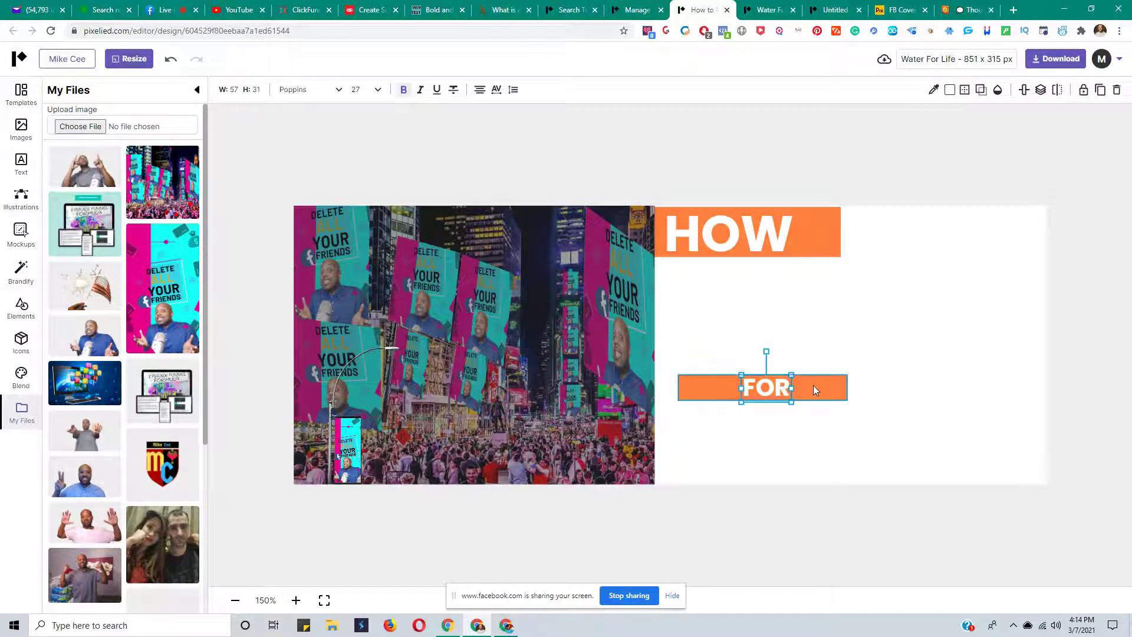
drag(813, 390, 795, 278)
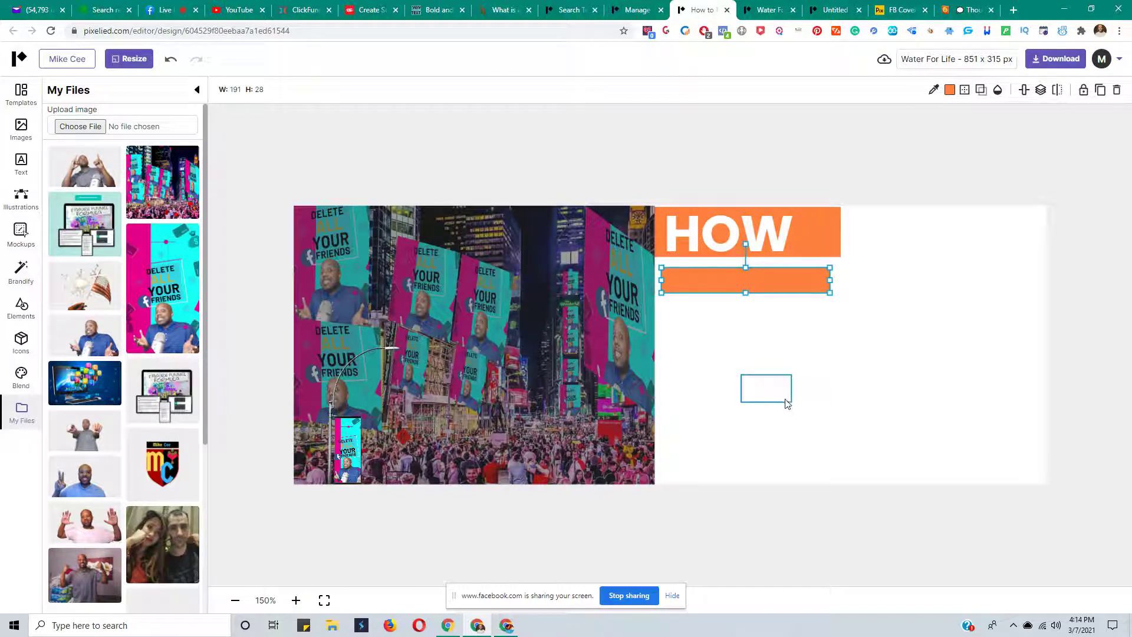
Move the "FOR" text onto the narrow orange box and replace its wording with "DELETING"
click(778, 396)
drag(777, 397, 748, 290)
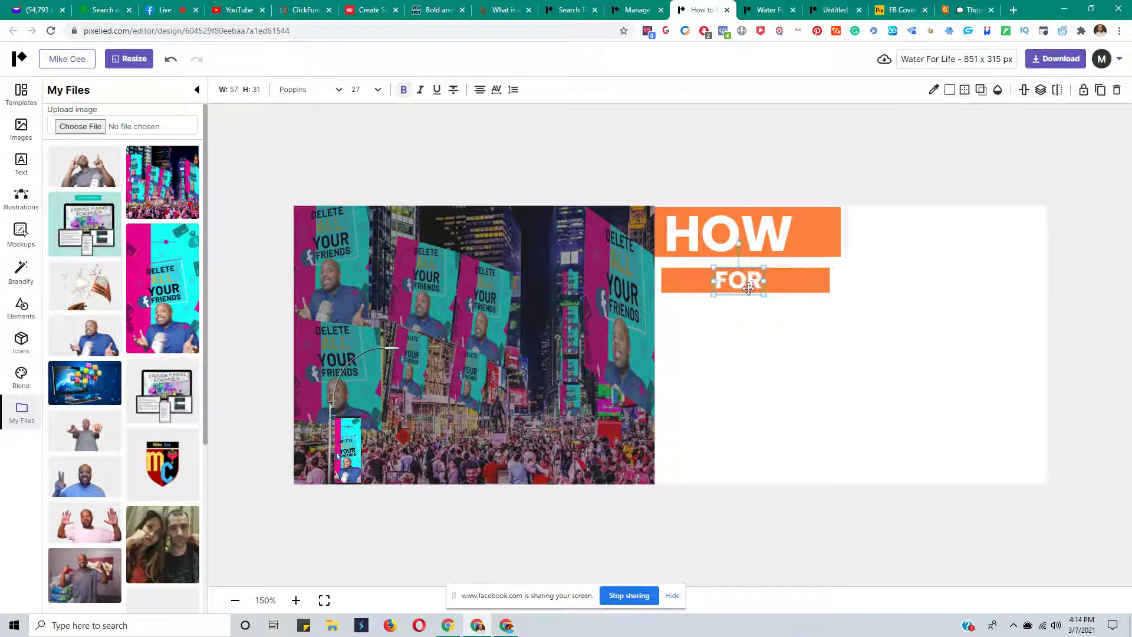
click(768, 278)
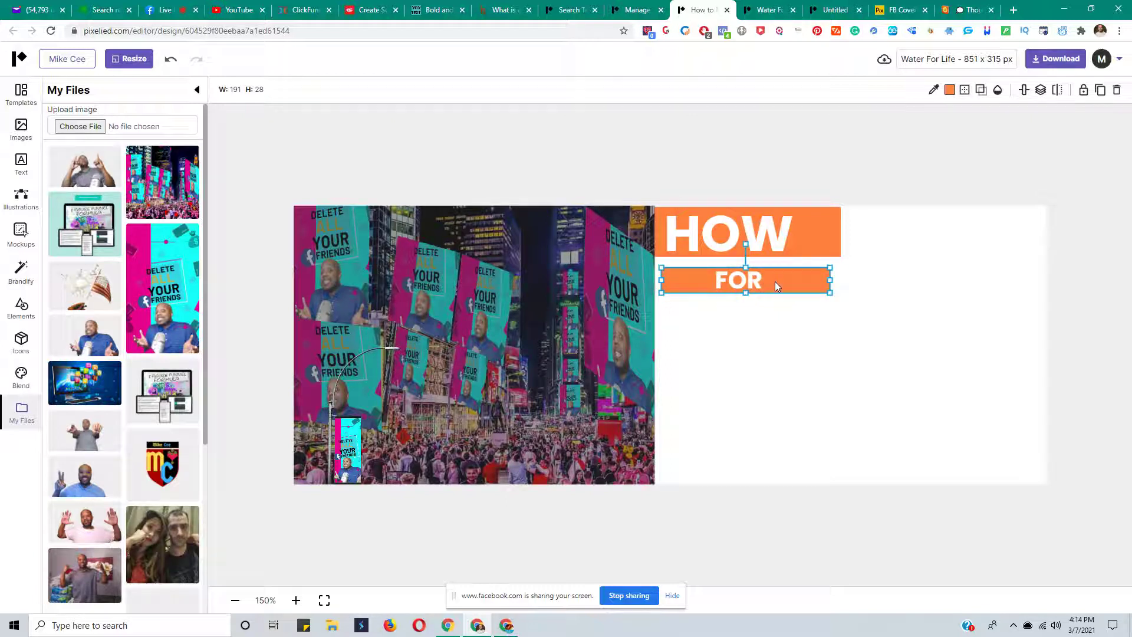
click(755, 283)
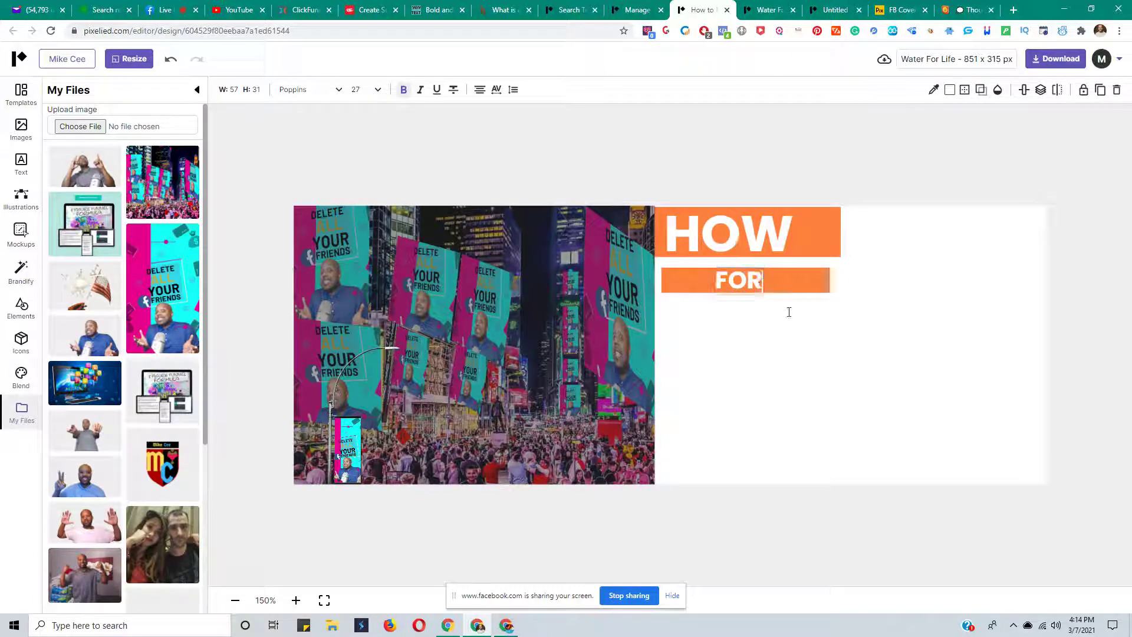
key(BackSpace)
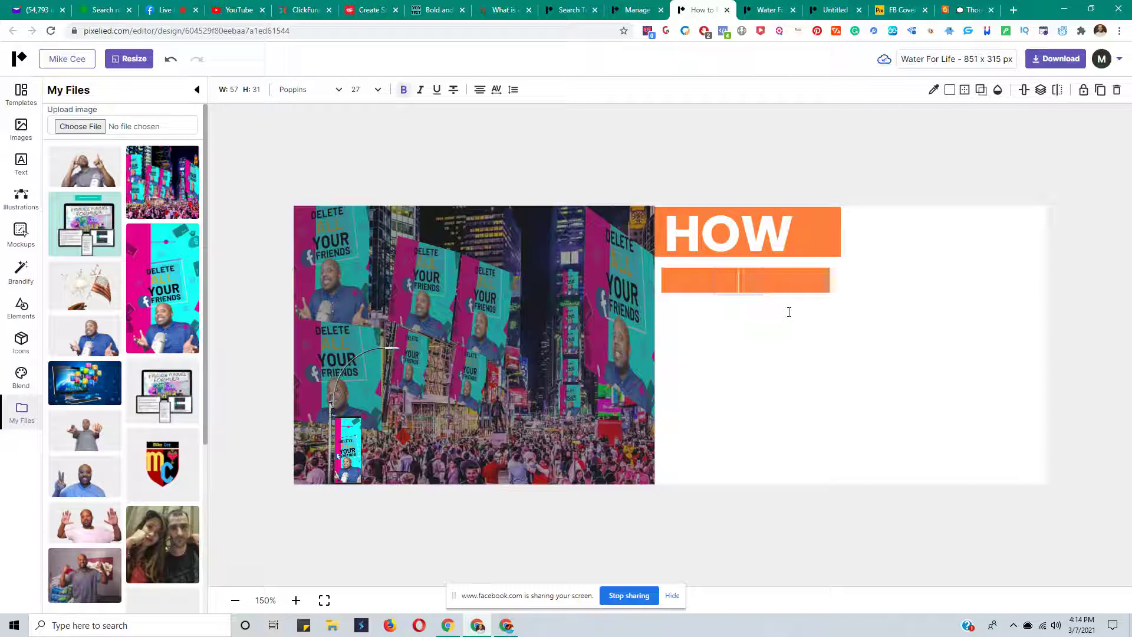
text(DE)
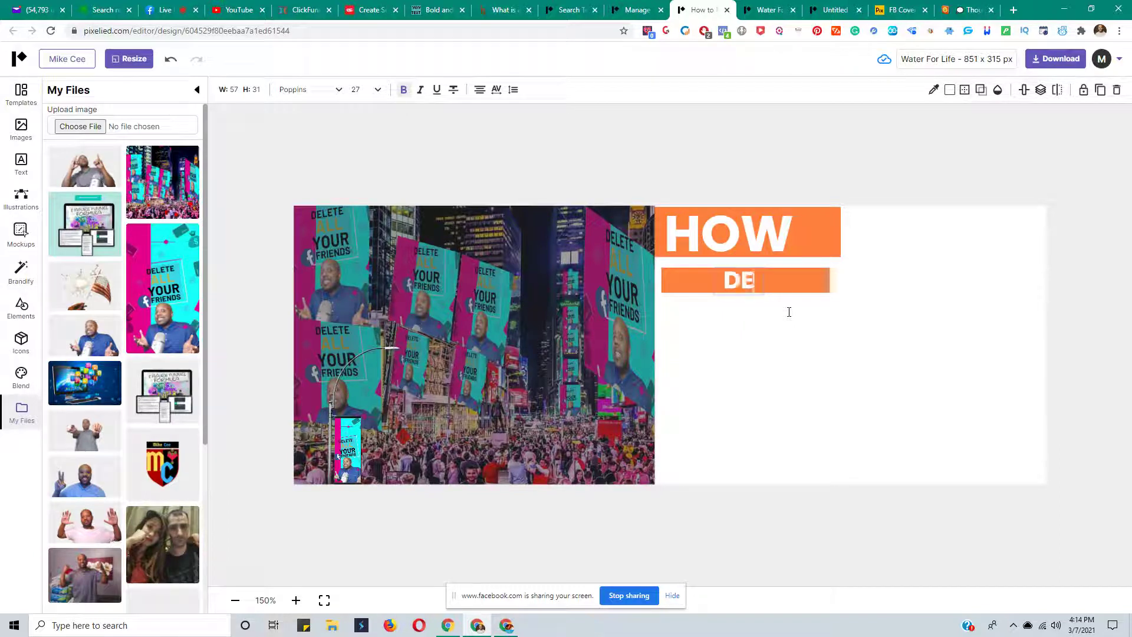
text(LETING)
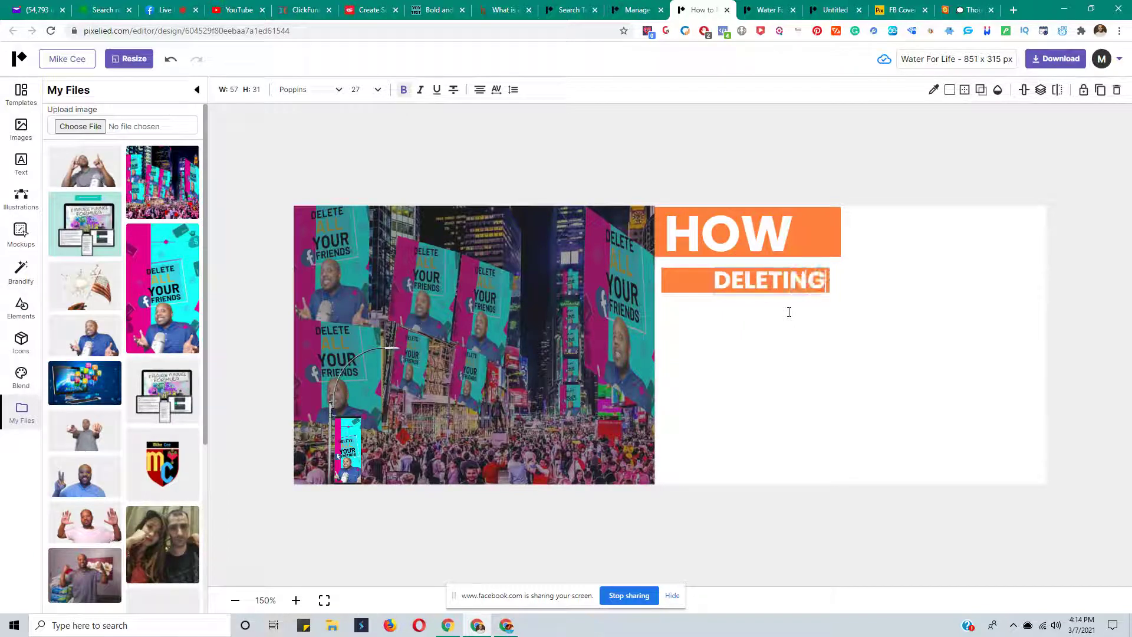
Enlarge the narrow orange box and scale the "DELETING" text to size 44, placing it over the box against the Times Square image
click(714, 279)
click(743, 347)
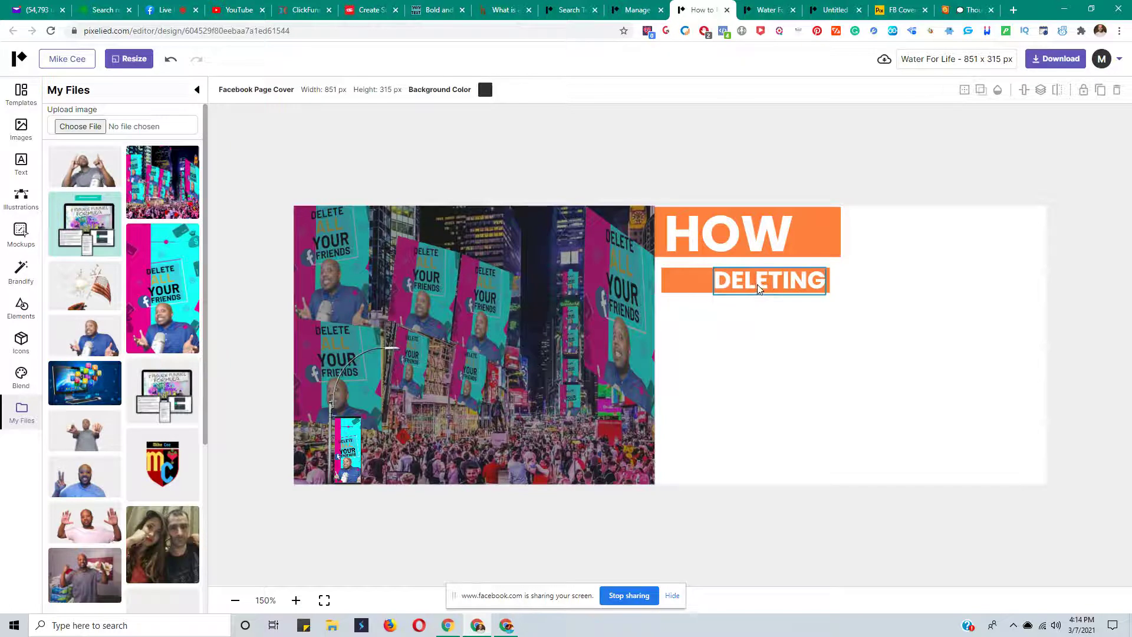
drag(779, 282, 745, 299)
click(811, 276)
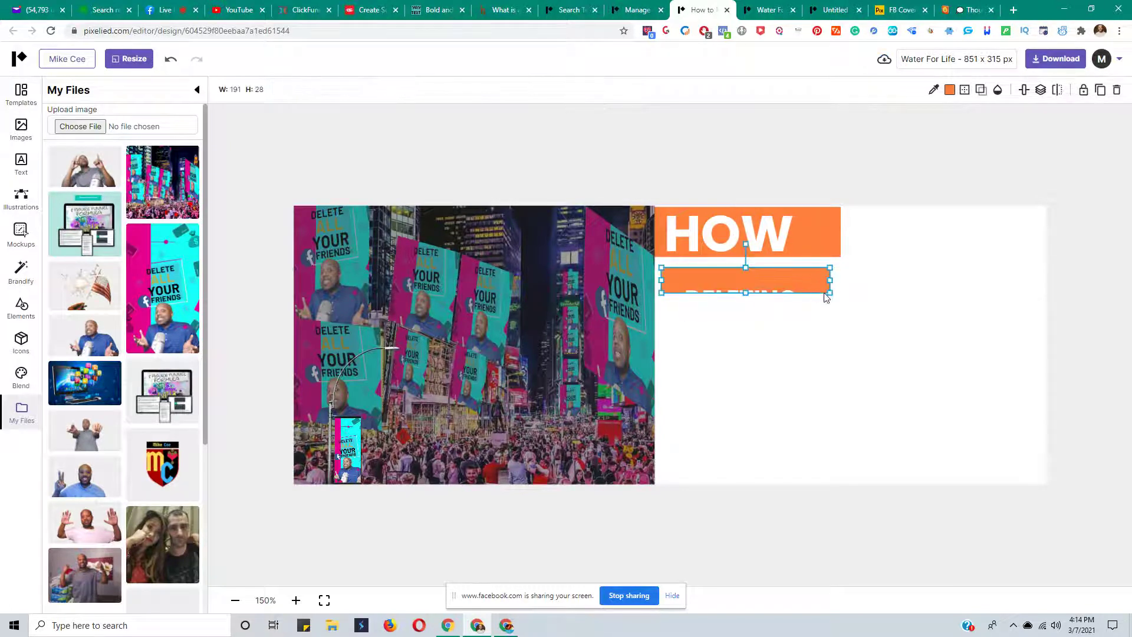
drag(829, 292, 896, 373)
drag(862, 305, 848, 289)
drag(750, 293, 1041, 298)
drag(915, 291, 775, 282)
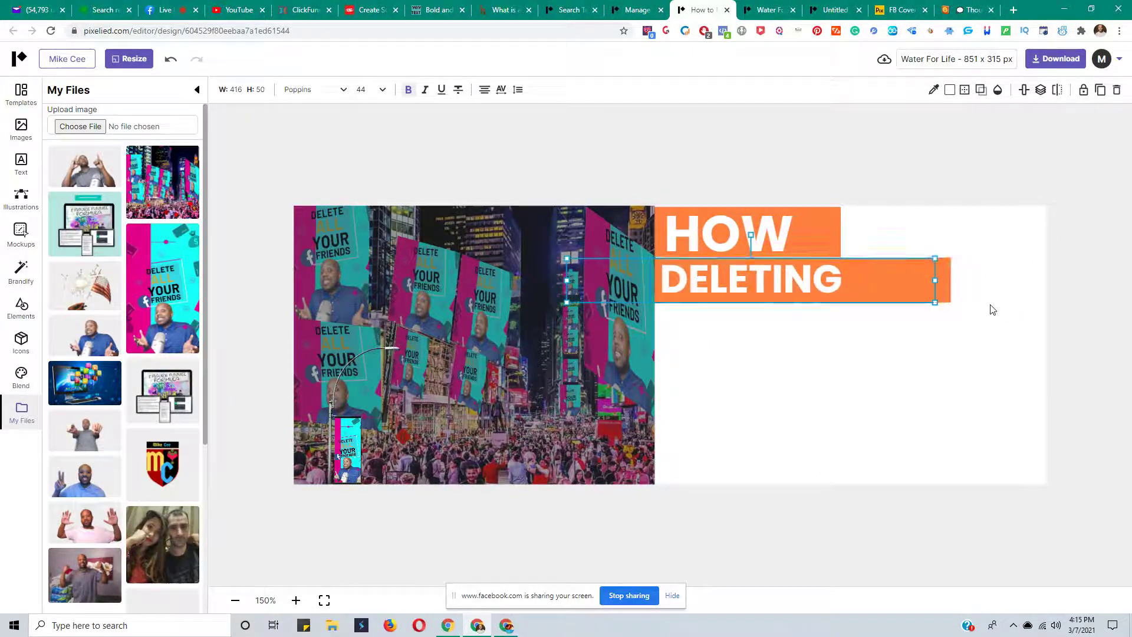
Enlarge the "DELETING" text to size 55 and lower it with its orange box, leaving a gap below the "HOW" box
drag(935, 303, 1025, 314)
mouse_move(905, 288)
mouse_down()
mouse_move(889, 278)
mouse_move(939, 281)
mouse_move(940, 292)
mouse_move(925, 278)
mouse_move(936, 287)
mouse_move(902, 299)
mouse_up()
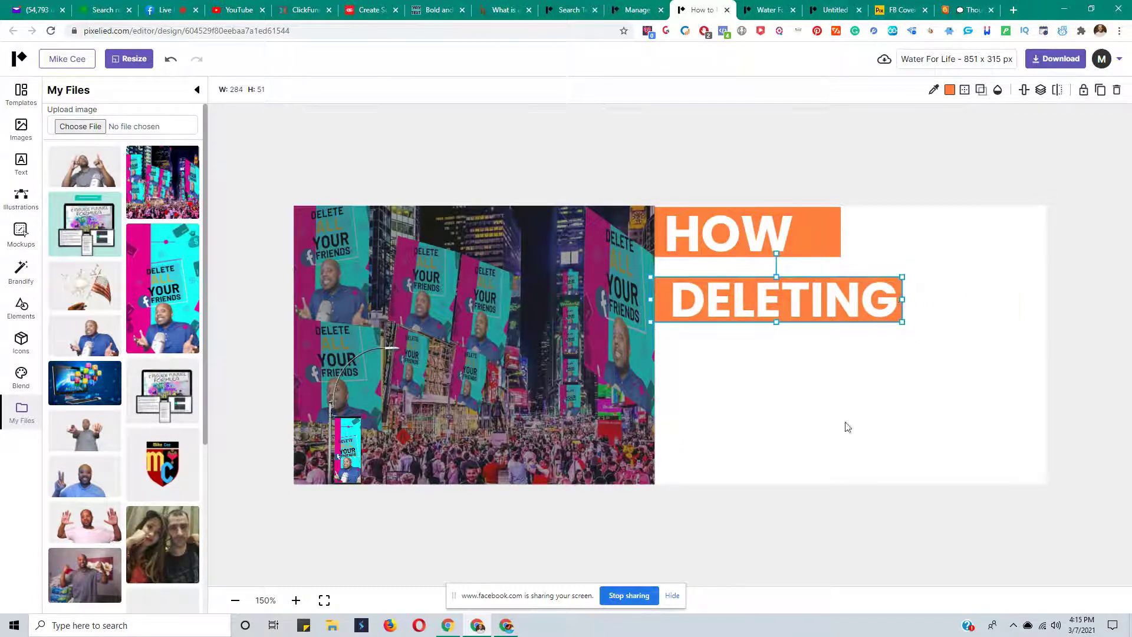
mouse_move(794, 298)
mouse_down()
mouse_move(784, 298)
mouse_move(797, 296)
mouse_up()
click(875, 144)
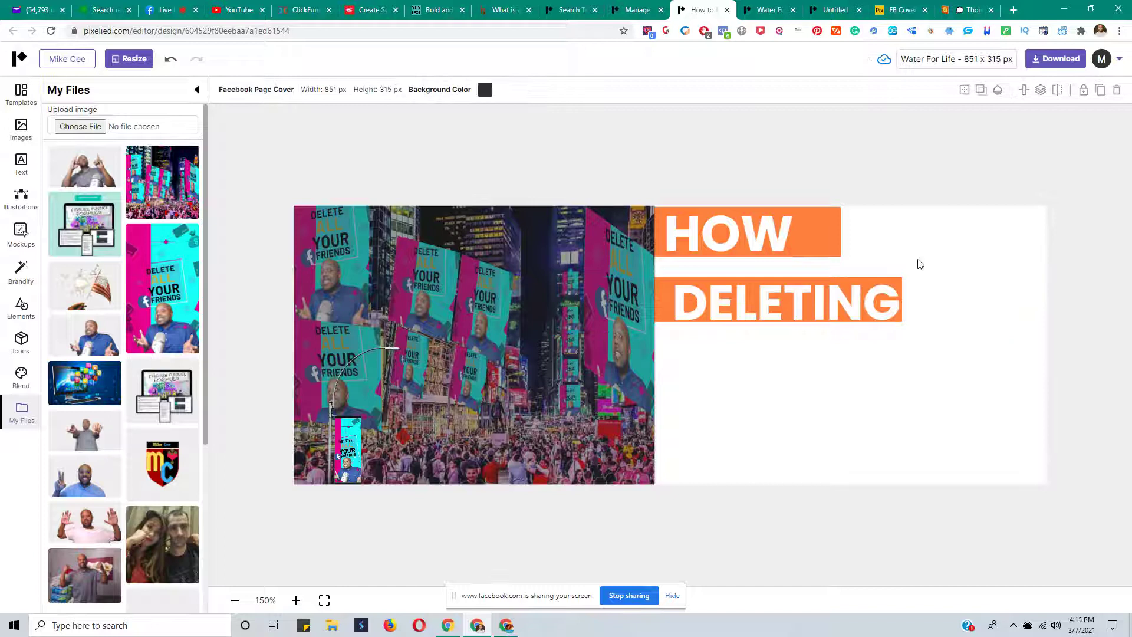
click(842, 296)
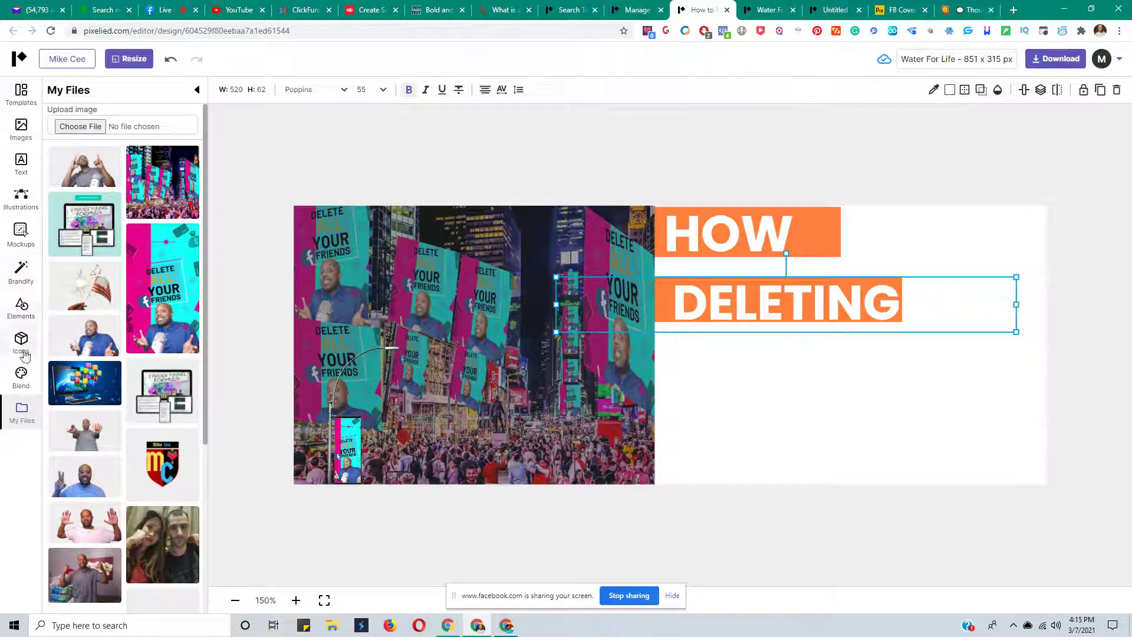
Search the icon library for "facebook" and add the round thumbs-up icon to the white area below the headline
click(24, 311)
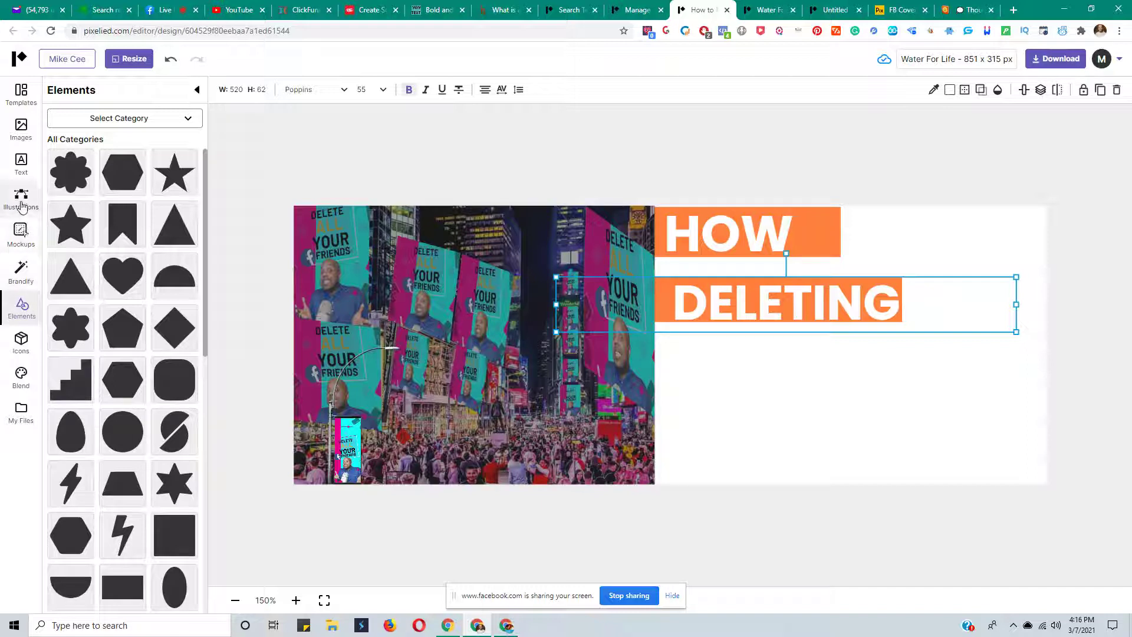
click(21, 342)
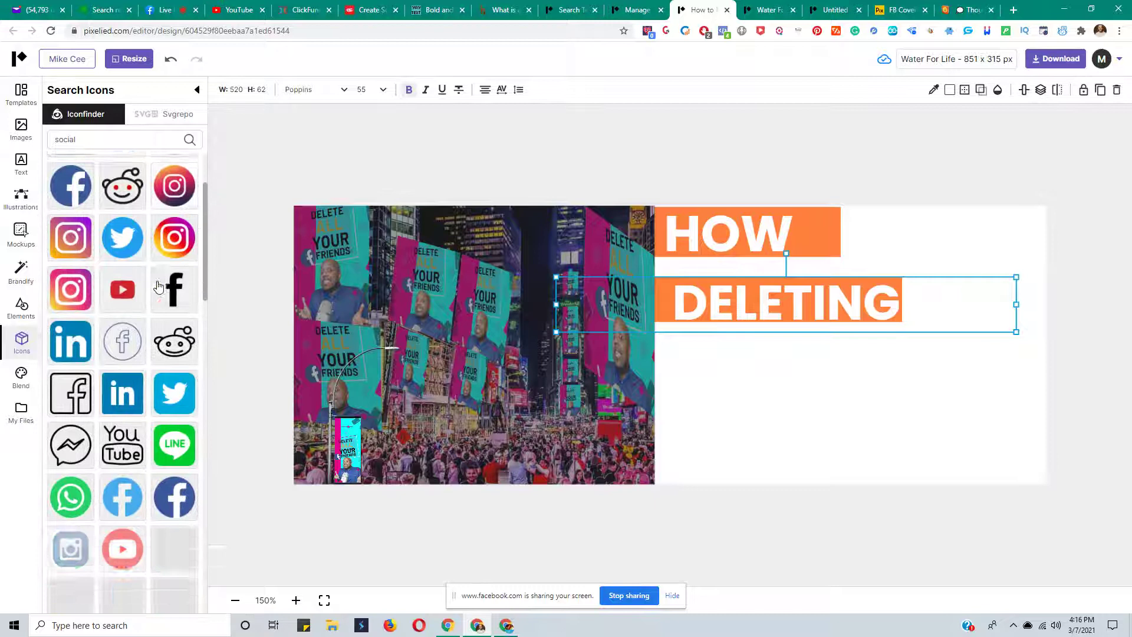
drag(89, 140, 41, 143)
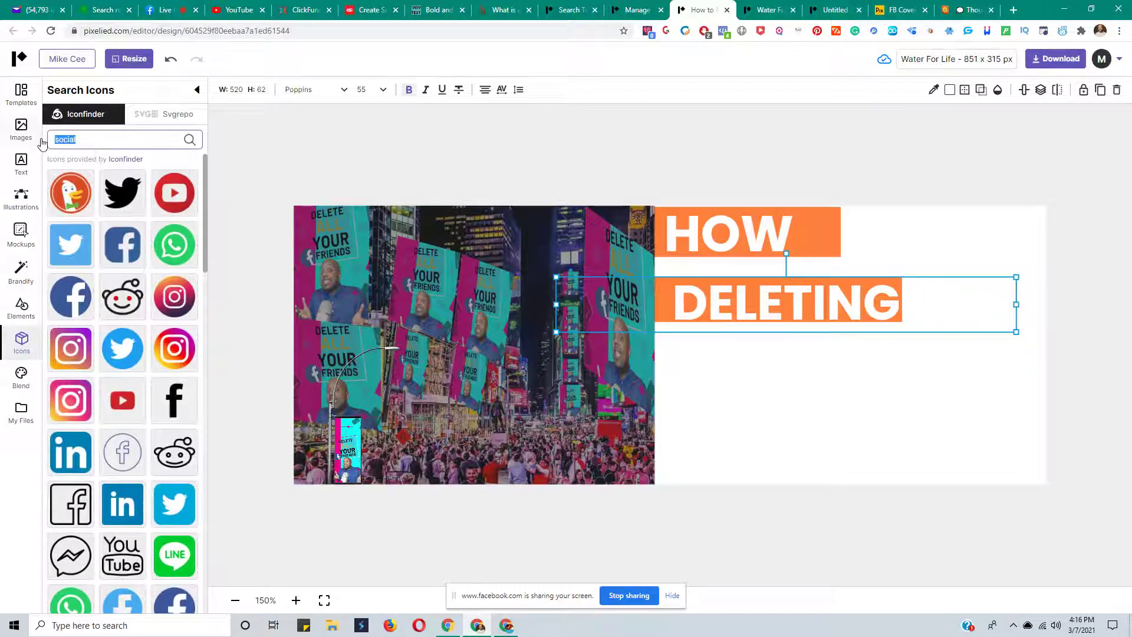
text(facebook)
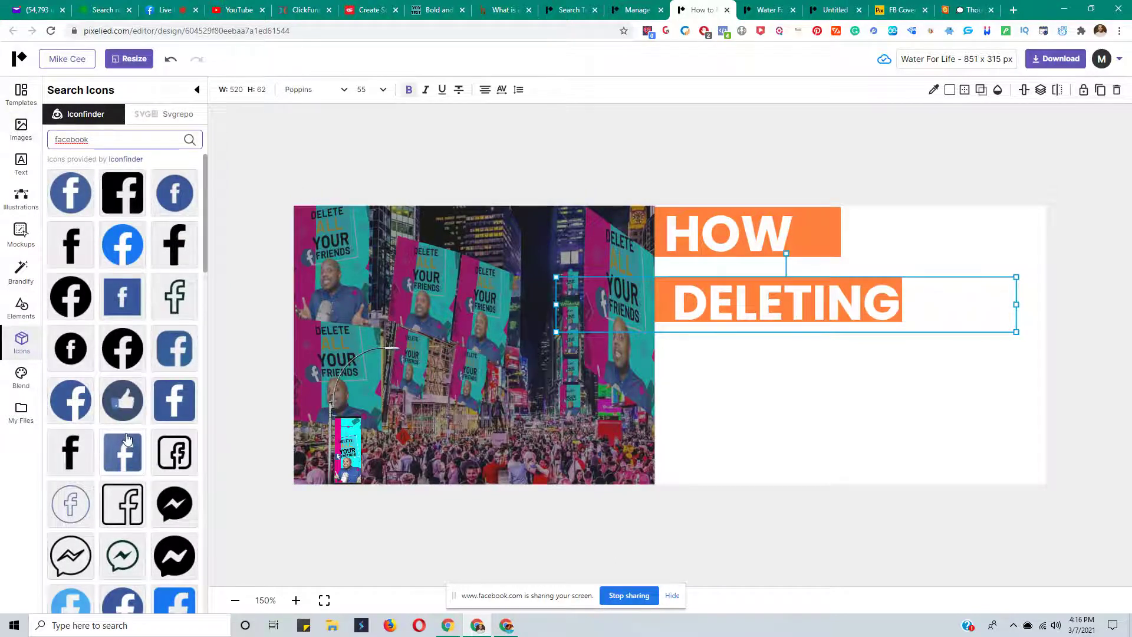
scroll(126, 437, down, 1)
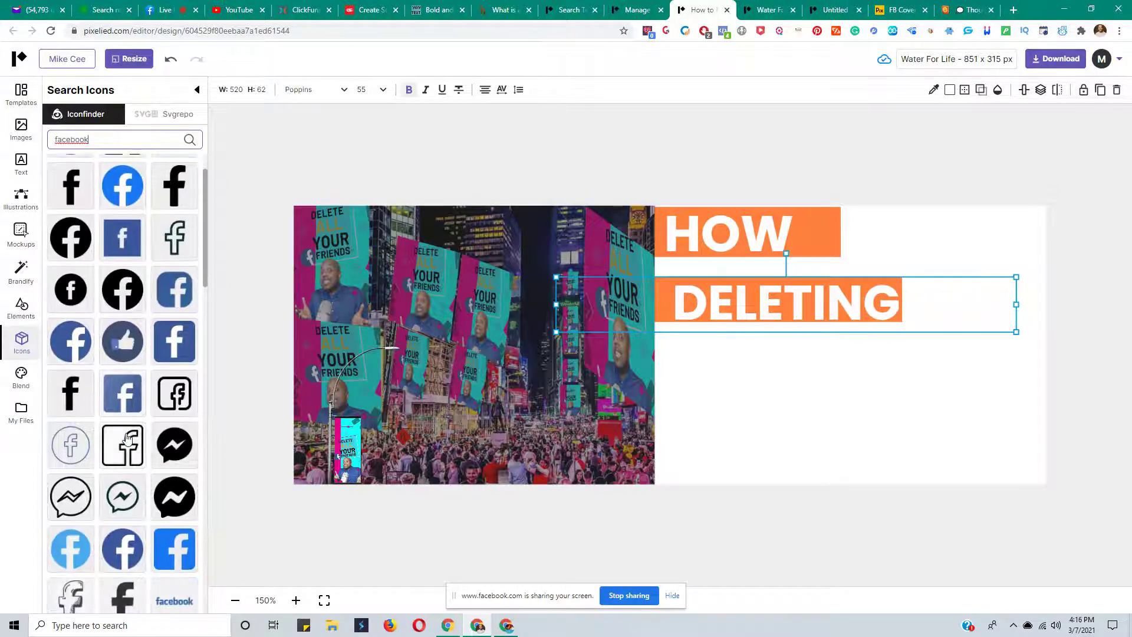
click(122, 345)
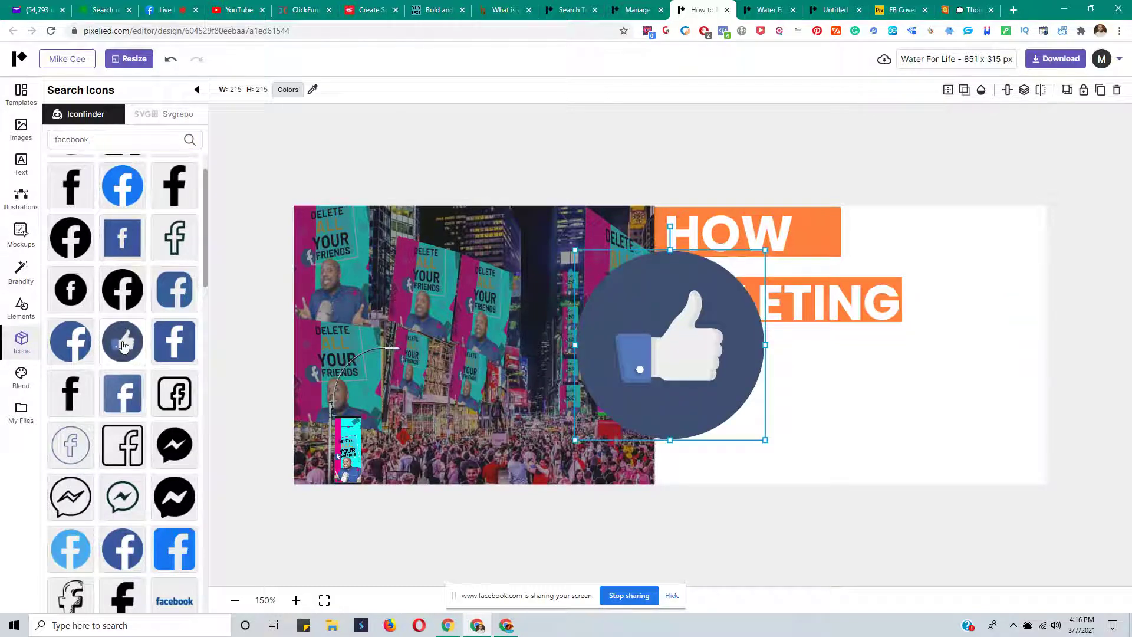
drag(715, 368, 798, 412)
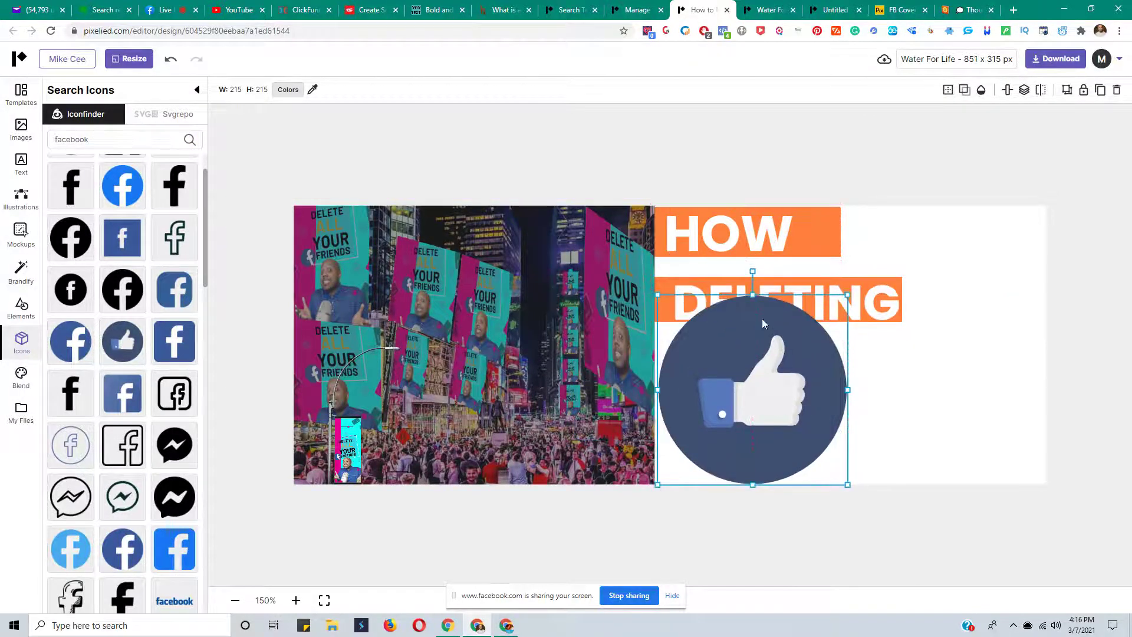
Rotate the thumbs-up icon upside down, shrink it to 65 px, and place it just below the "DELETING" text
drag(750, 270, 752, 474)
drag(847, 485, 738, 396)
drag(709, 344, 795, 366)
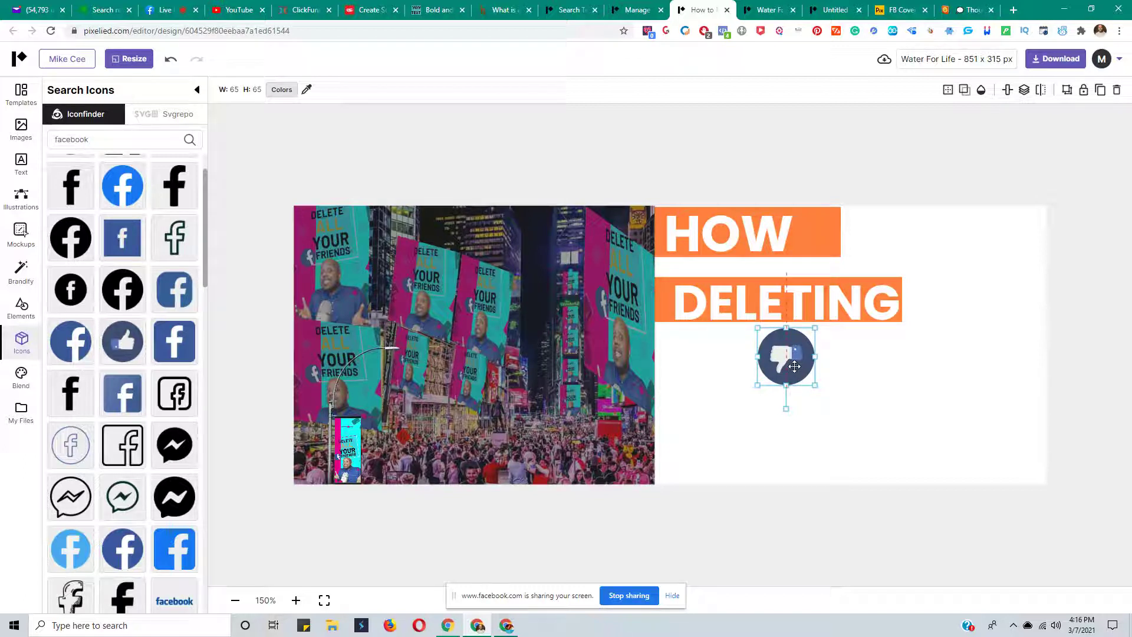
drag(794, 366, 794, 366)
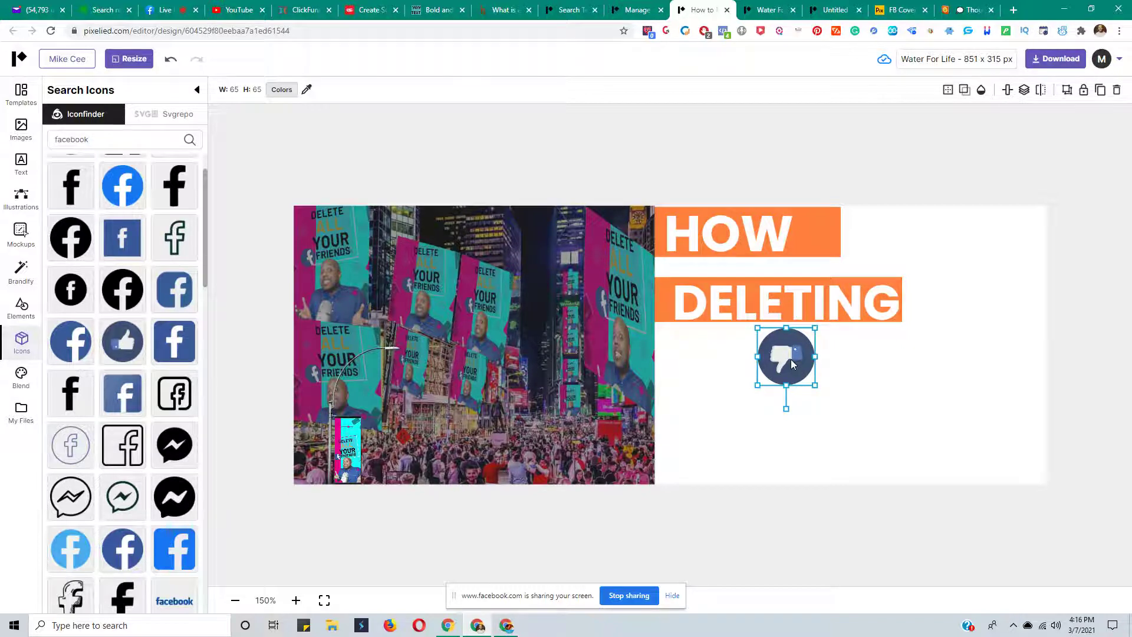
Move the thumbs-down icon beside "HOW" and shrink it to 44 px so it fits inside the orange box
drag(790, 359, 819, 230)
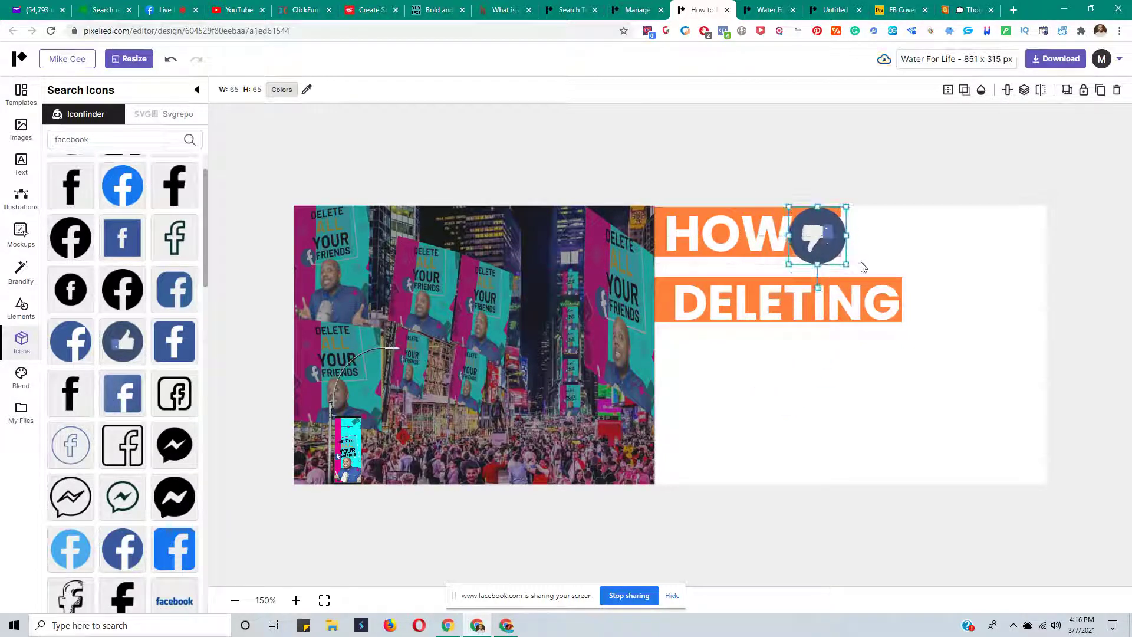
drag(847, 265, 827, 234)
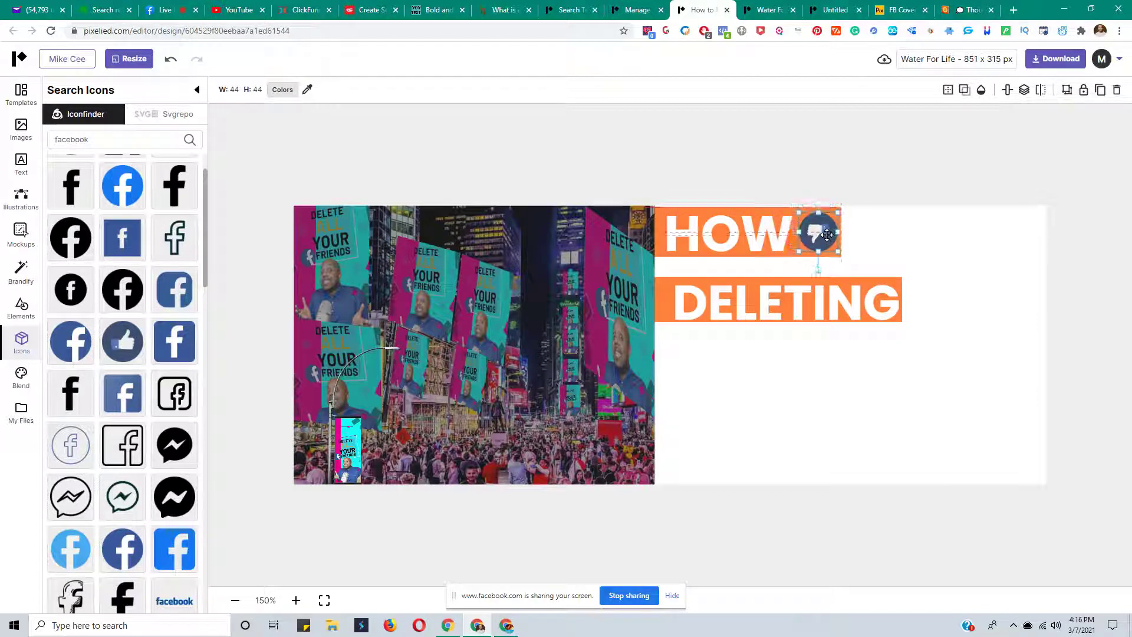
click(691, 125)
Narrow the "DELETING" text frame to 272 px, widen its orange box to 318 px, and place the thumbs-down icon after the word
click(830, 305)
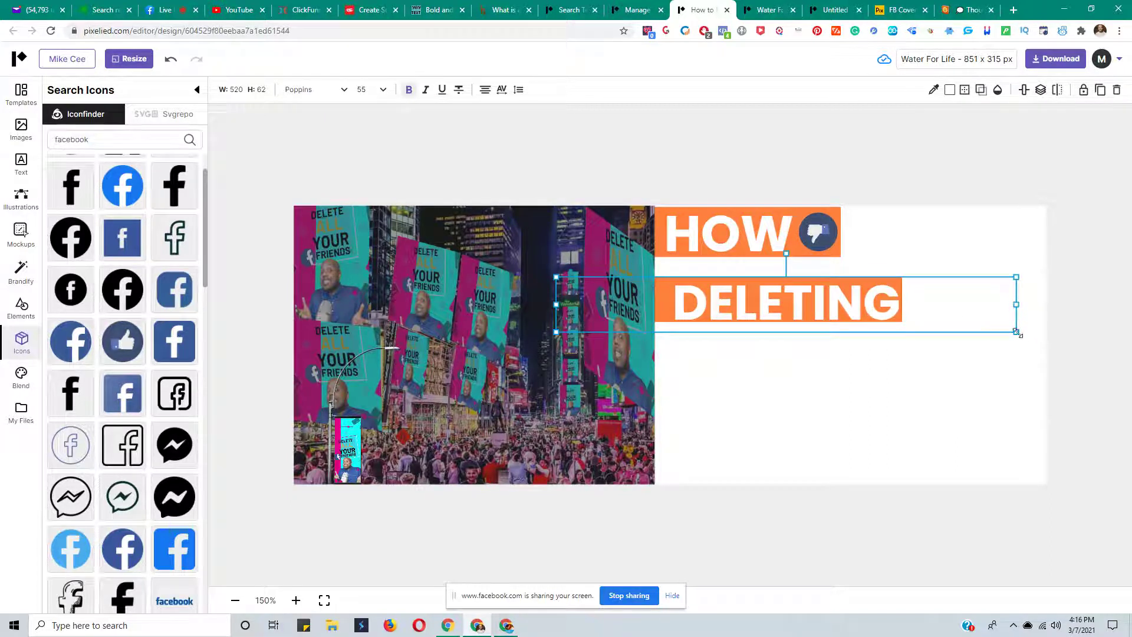
drag(1015, 303, 932, 301)
click(900, 309)
drag(819, 231, 908, 295)
click(1086, 306)
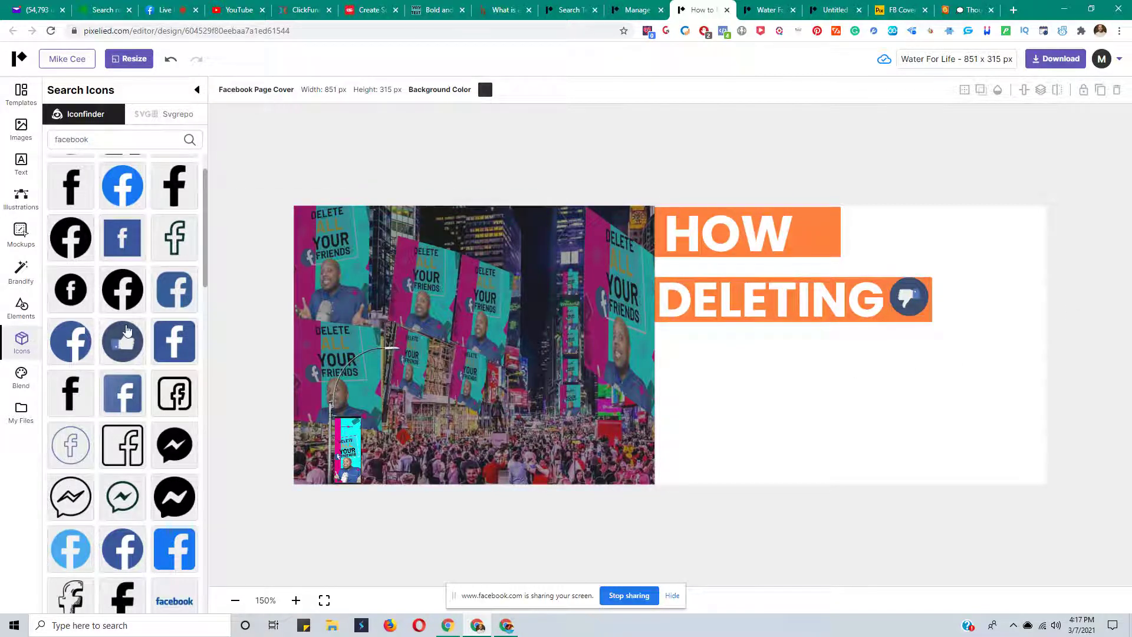
Add the square blue Facebook icon, shrink it to 67 px, and place it in the lower right of the white area
scroll(183, 352, down, 2)
click(172, 444)
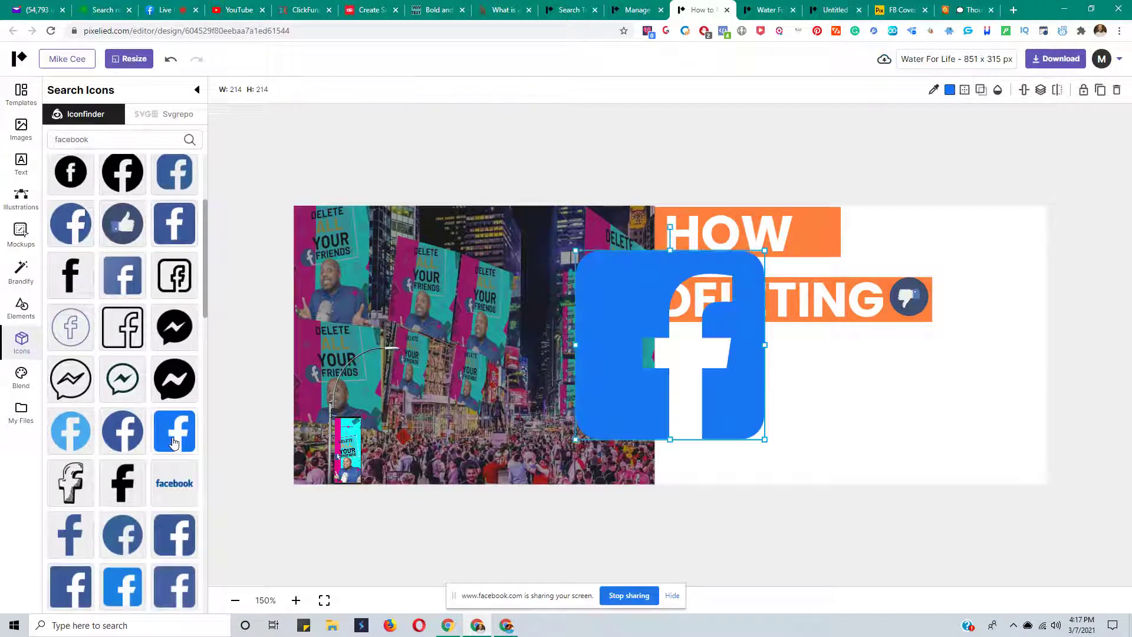
drag(765, 440, 696, 366)
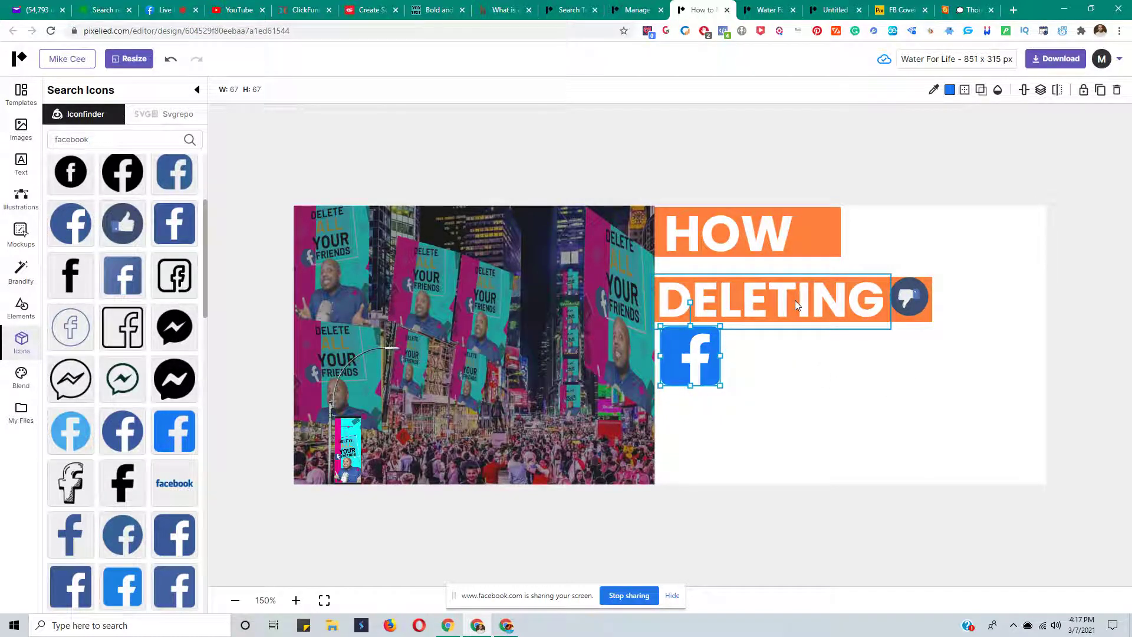
drag(690, 356, 980, 403)
Move the "DELETING" text, its orange box and the thumbs-down icon down level with the Facebook icon
click(755, 295)
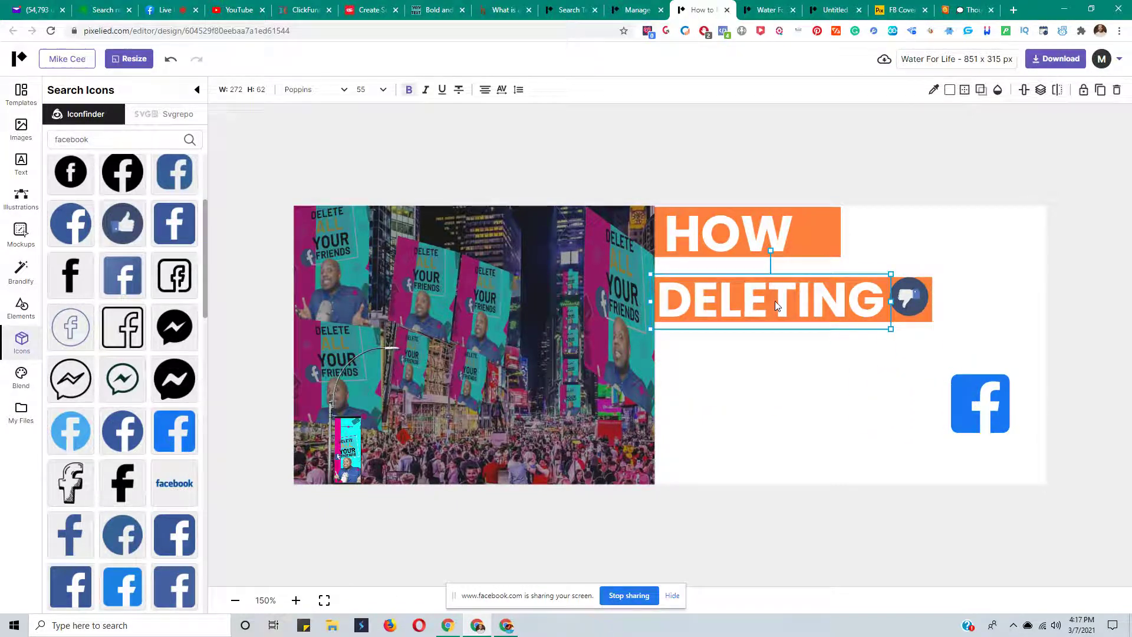
drag(775, 301, 773, 396)
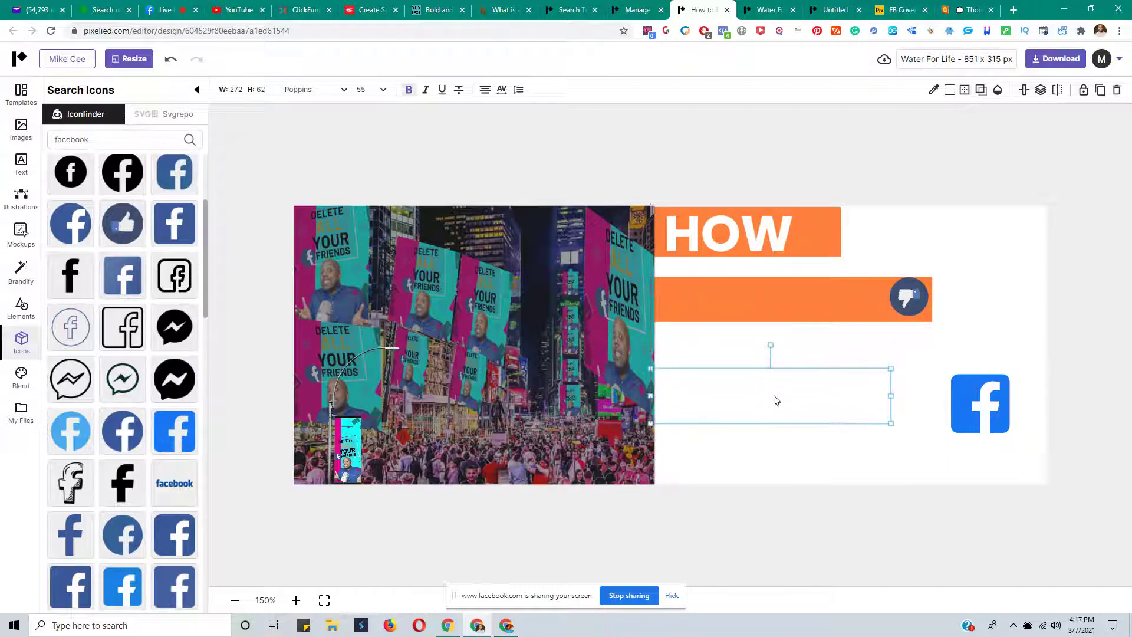
drag(780, 302, 776, 401)
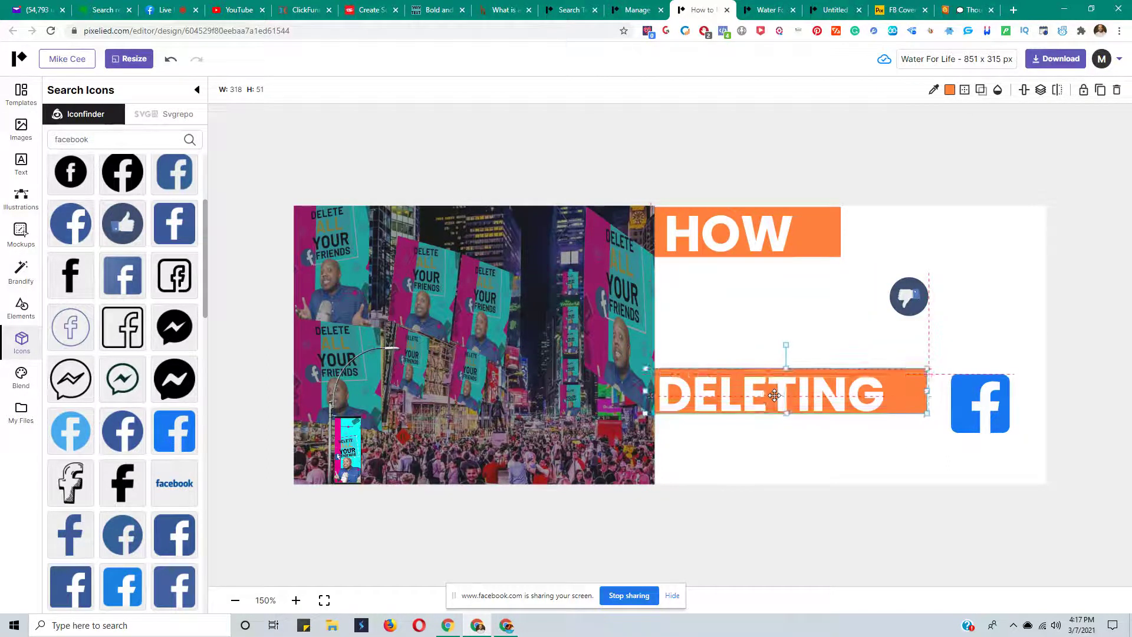
drag(910, 296, 907, 392)
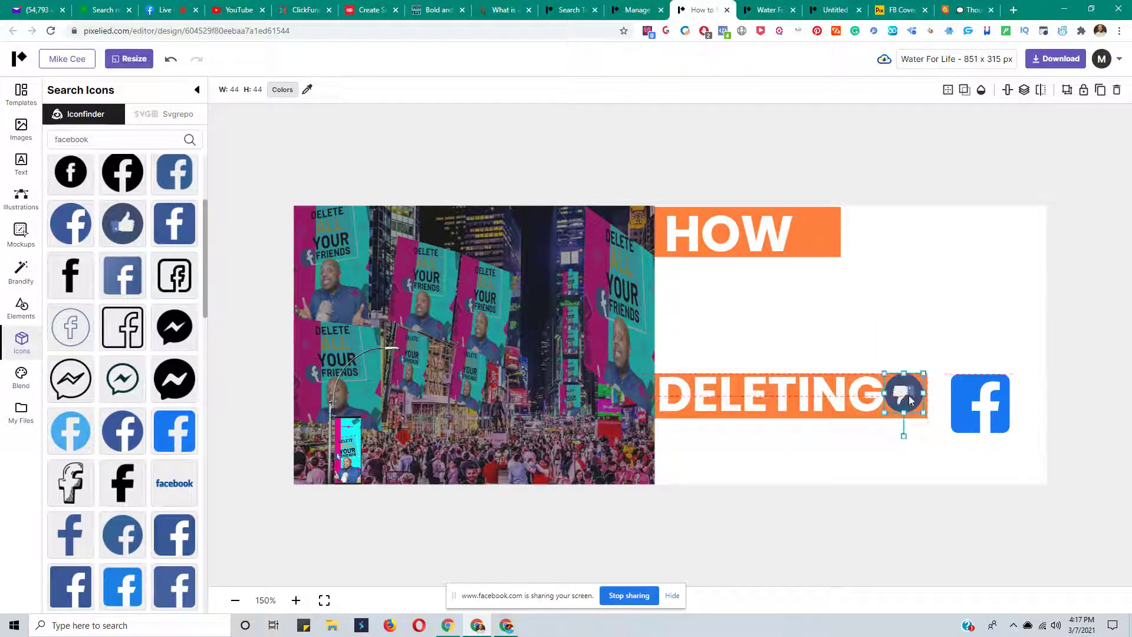
Try the cyan-gold-black-magenta and white-black-red-gray color blends on the cover, and undo the recoloring
click(817, 399)
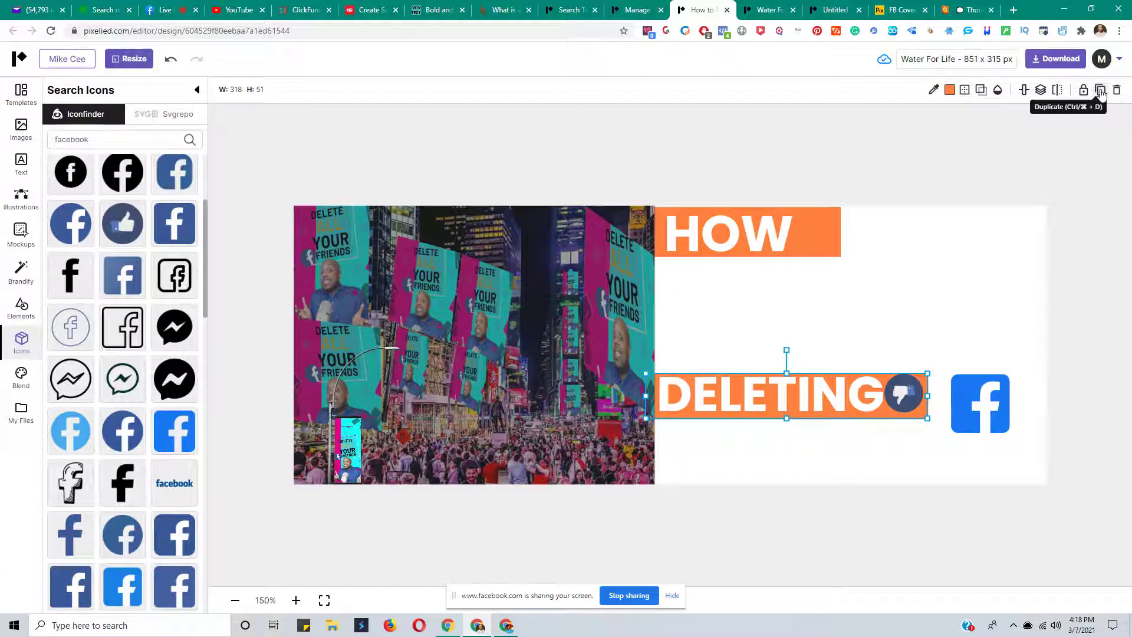
click(9, 386)
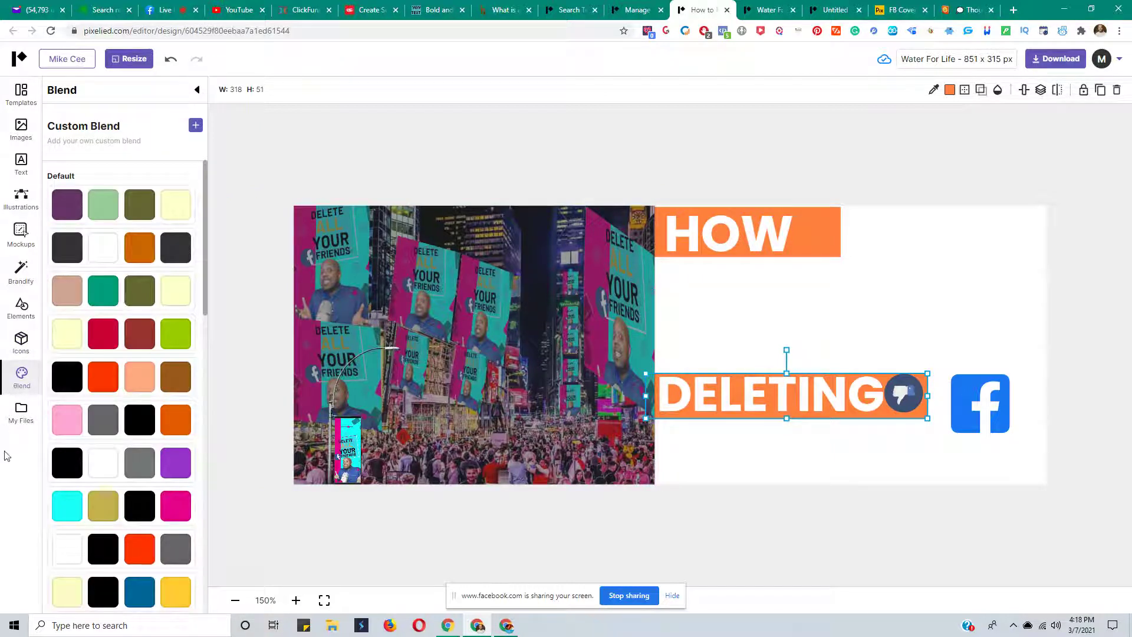
click(76, 518)
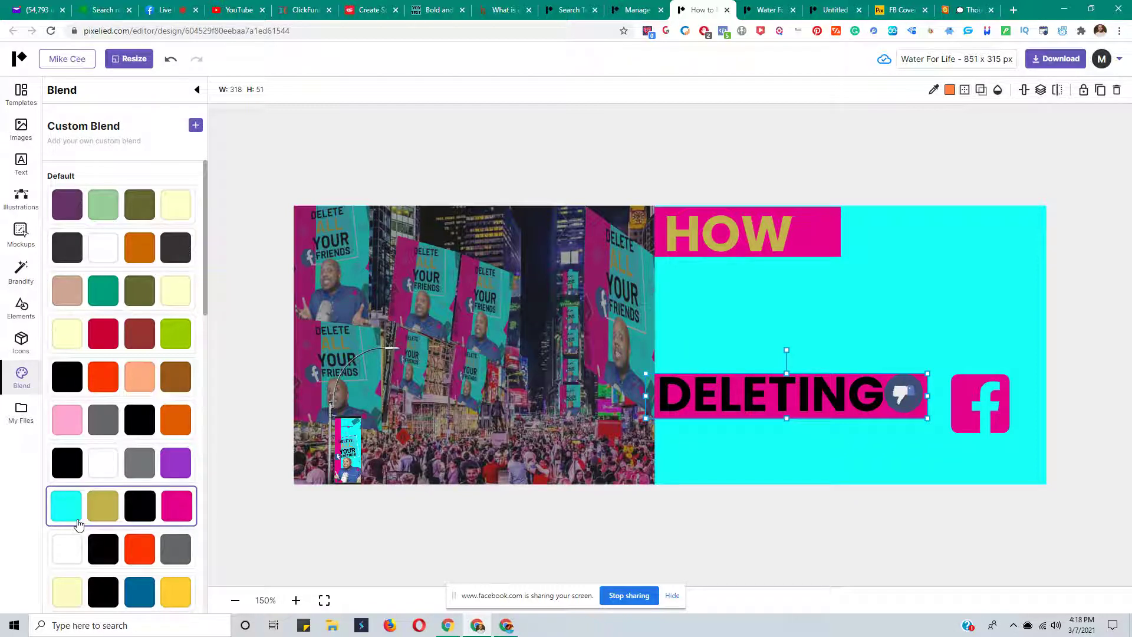
click(80, 567)
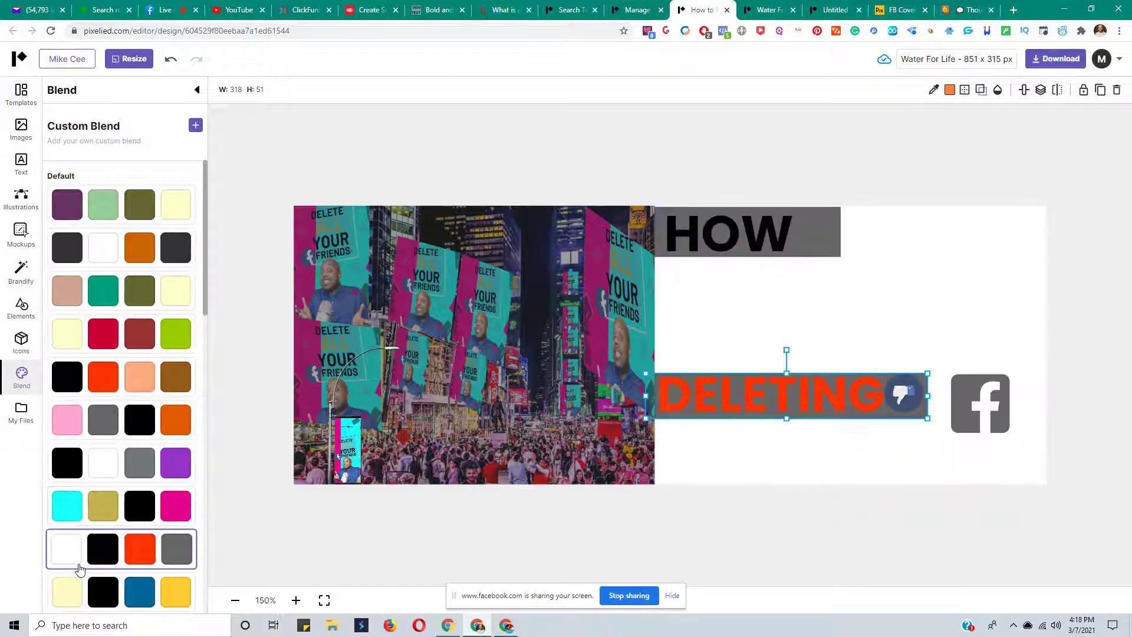
click(85, 518)
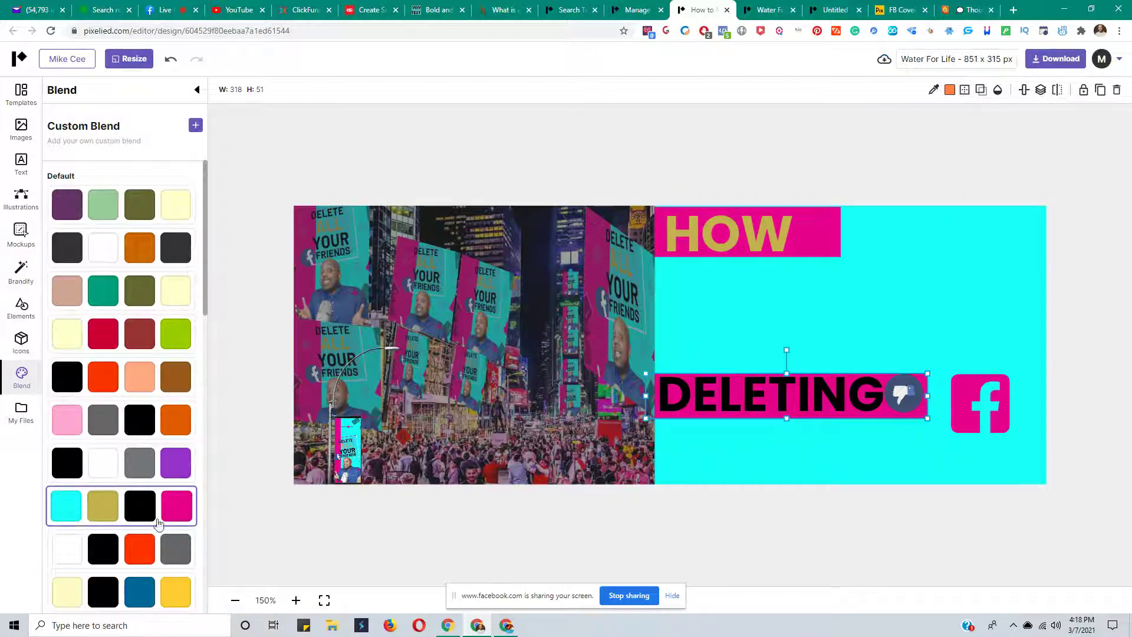
click(825, 547)
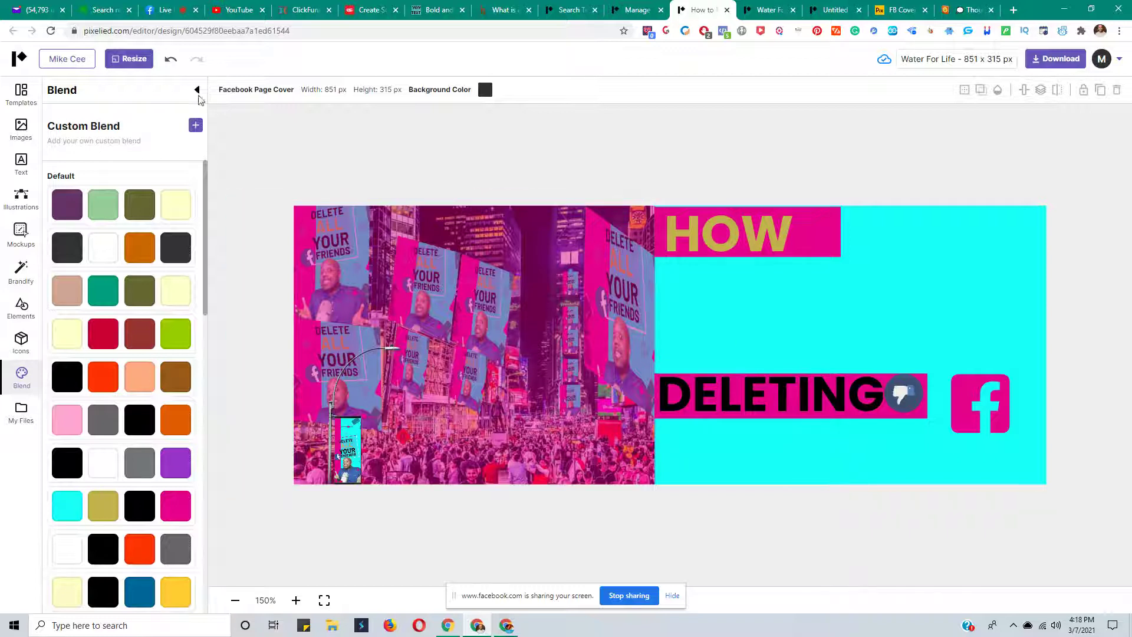
click(171, 60)
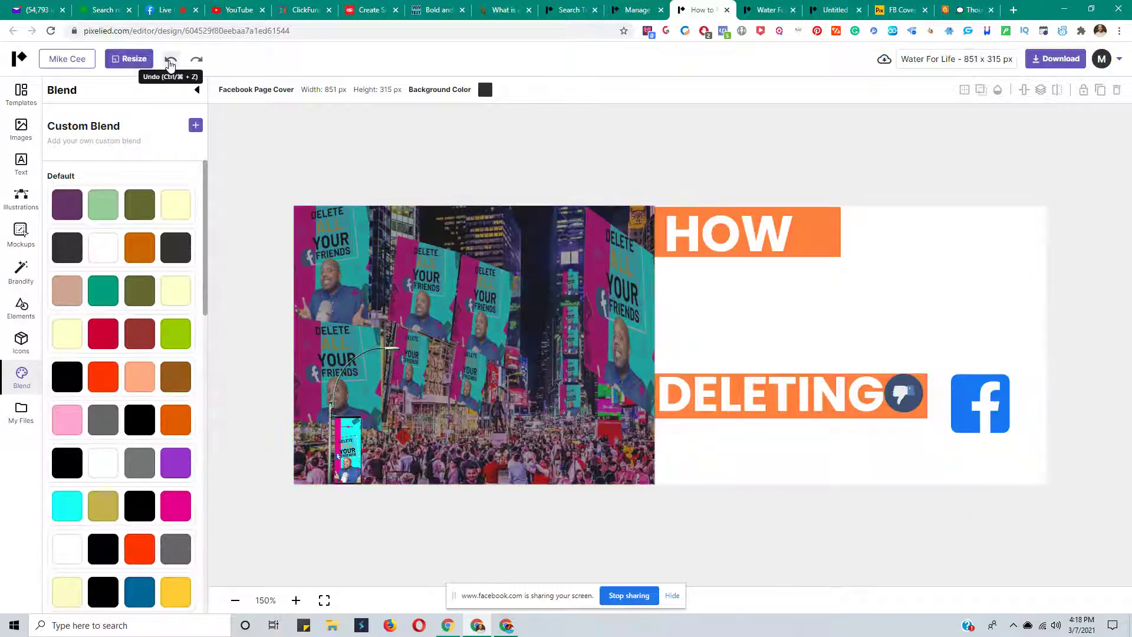
Try the pale yellow, crimson, brown and green color blend, and apply the cyan, gold, black and magenta blend to the cover
click(105, 305)
click(104, 319)
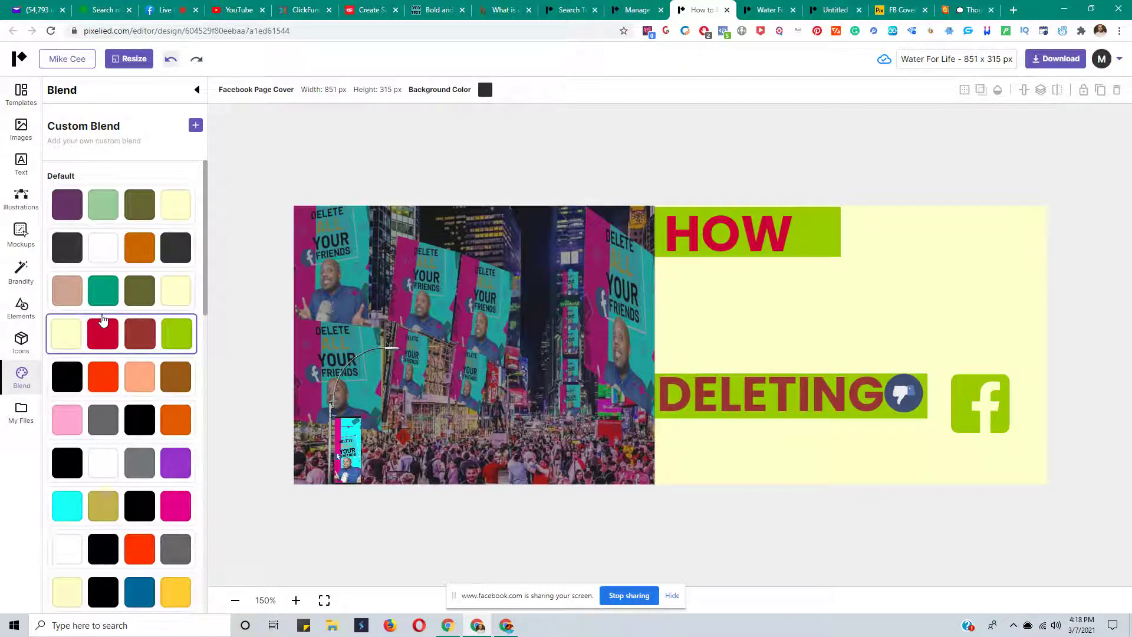
click(110, 505)
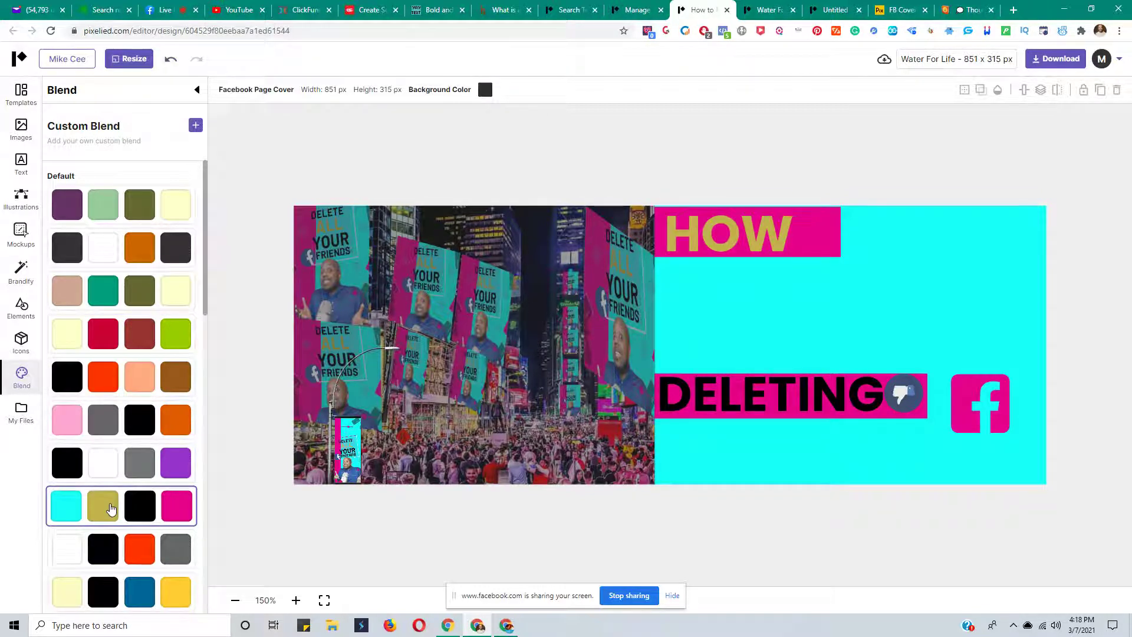
click(111, 508)
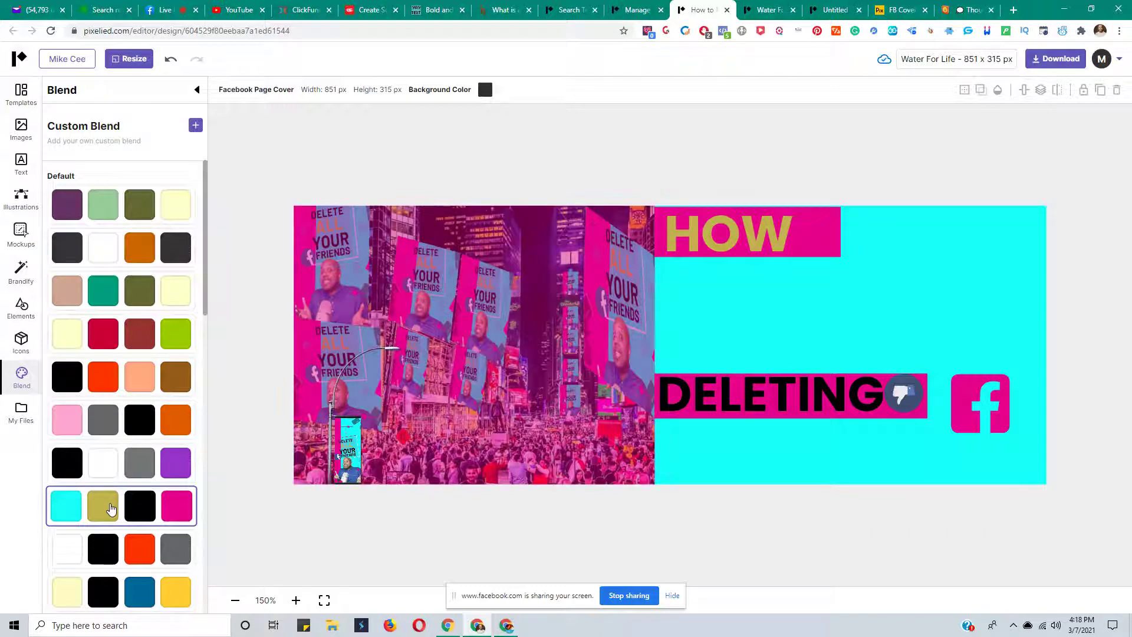
Recolor the magenta overlay on the Times Square image to near-black #0d0d0d
click(635, 479)
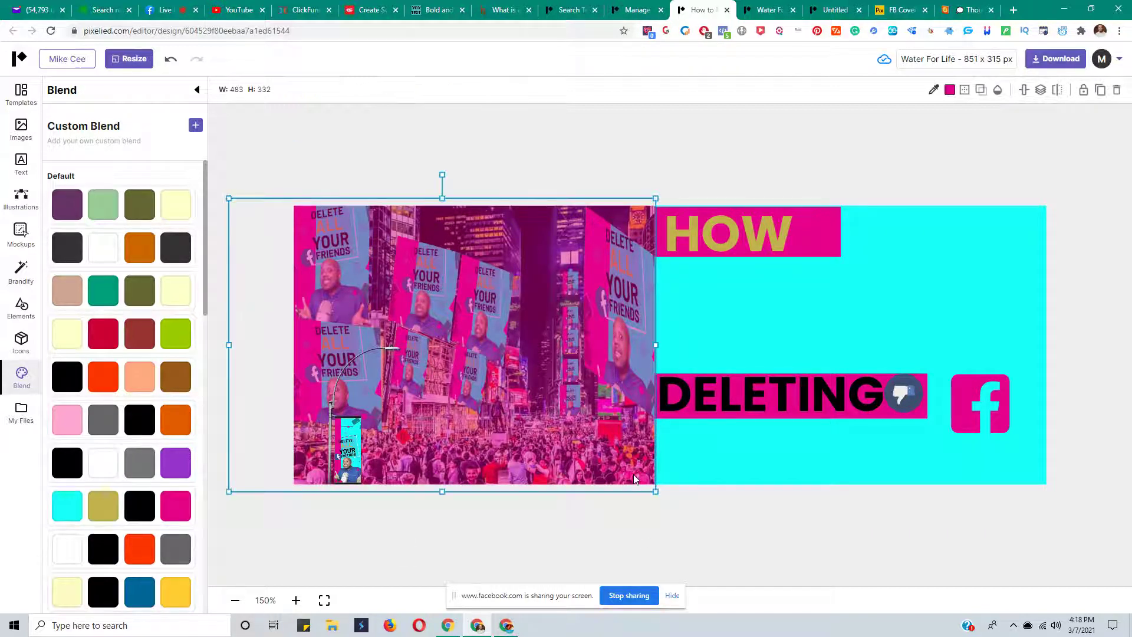
click(950, 92)
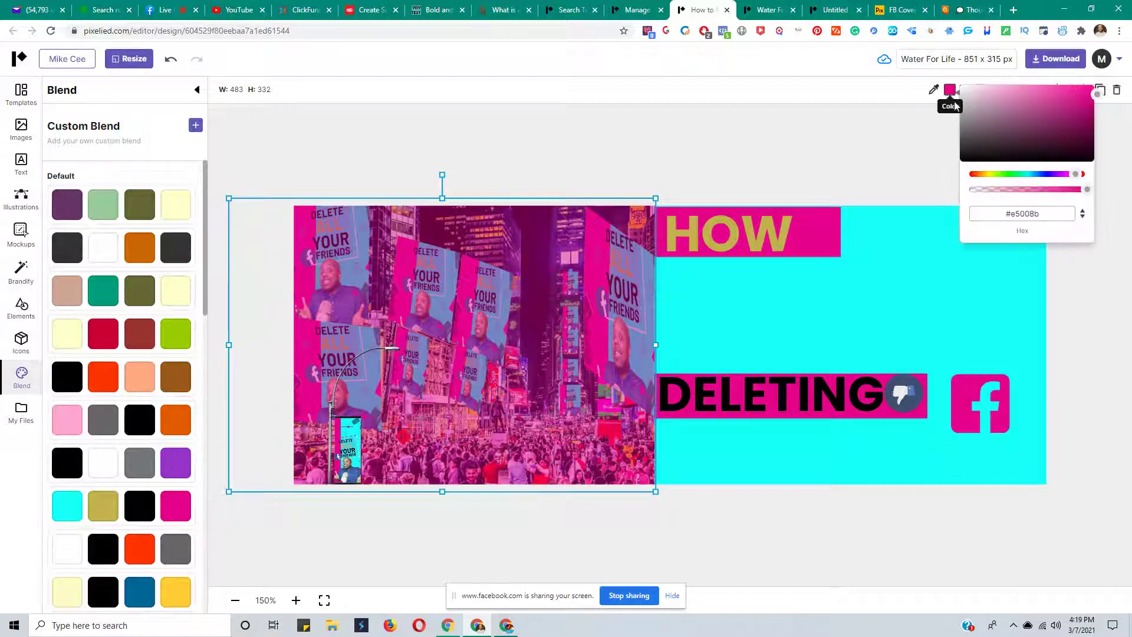
click(965, 161)
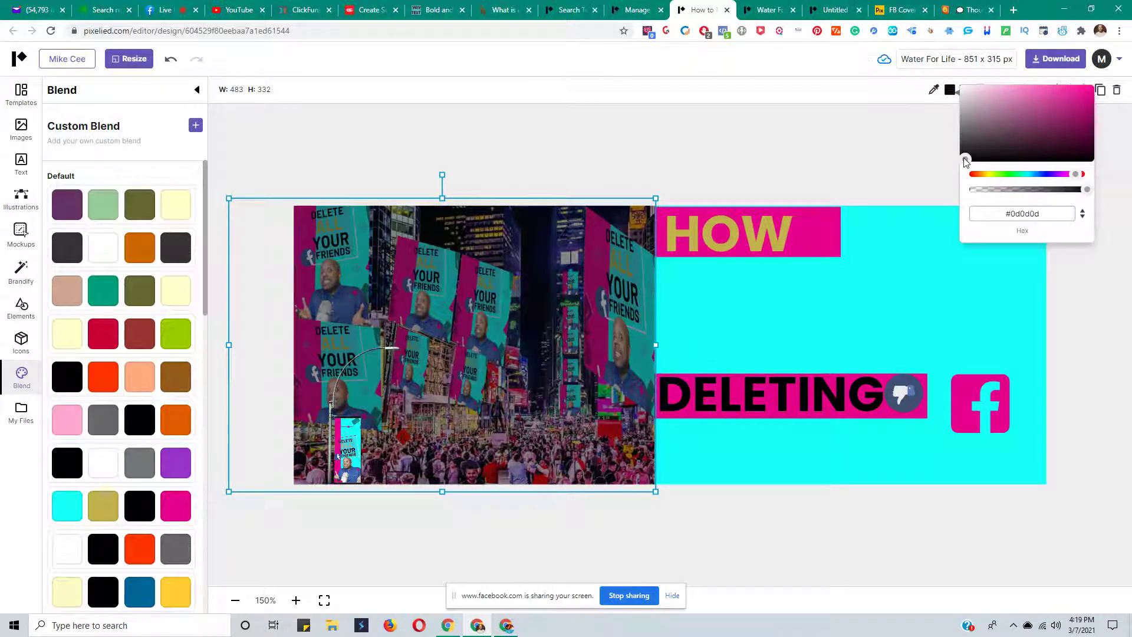
click(883, 532)
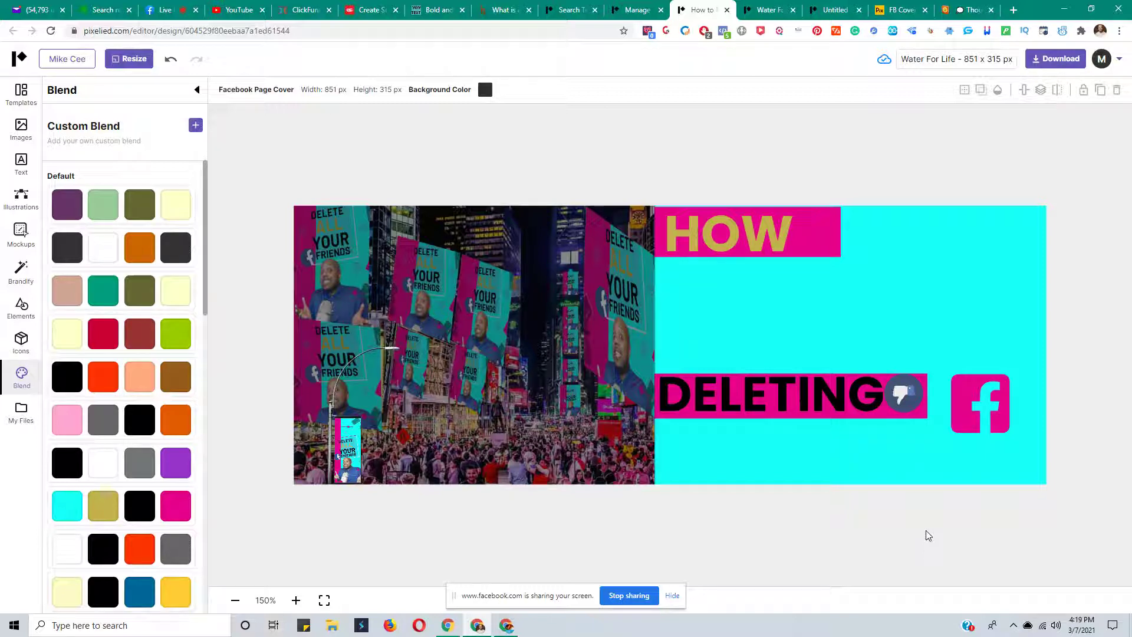
Duplicate the magenta box behind "DELETING" and place the copy directly above it
click(787, 230)
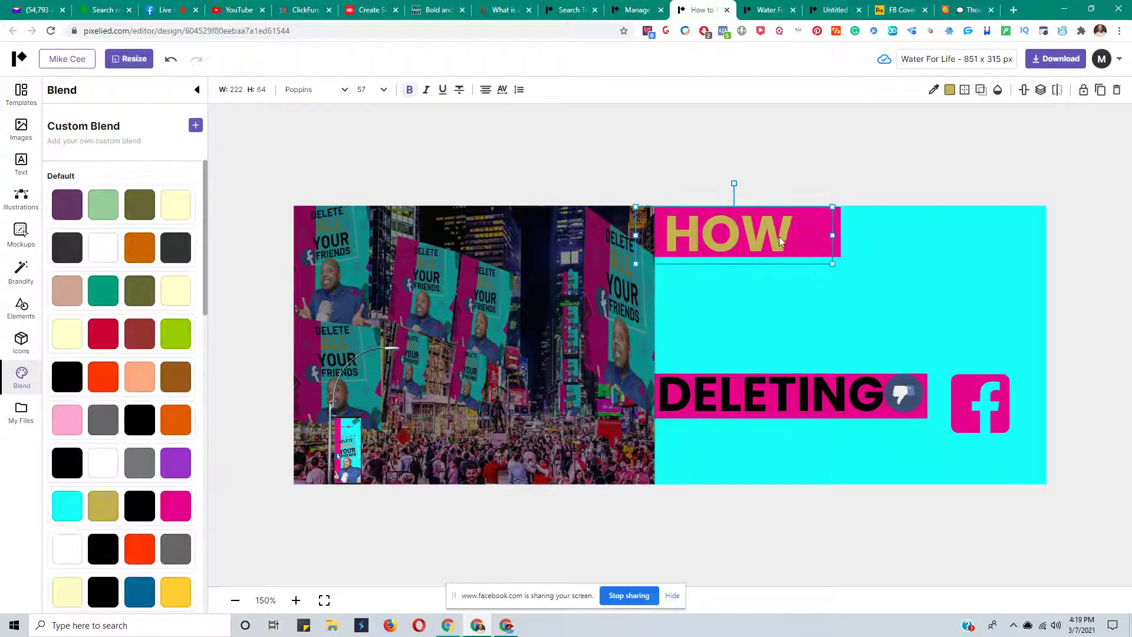
click(791, 228)
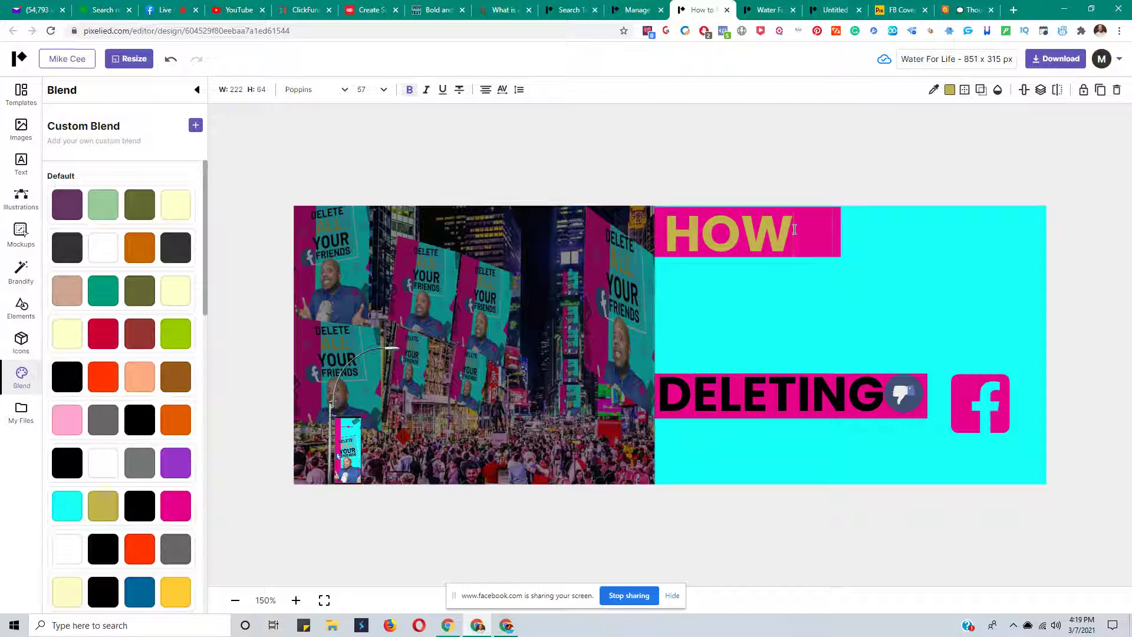
click(886, 412)
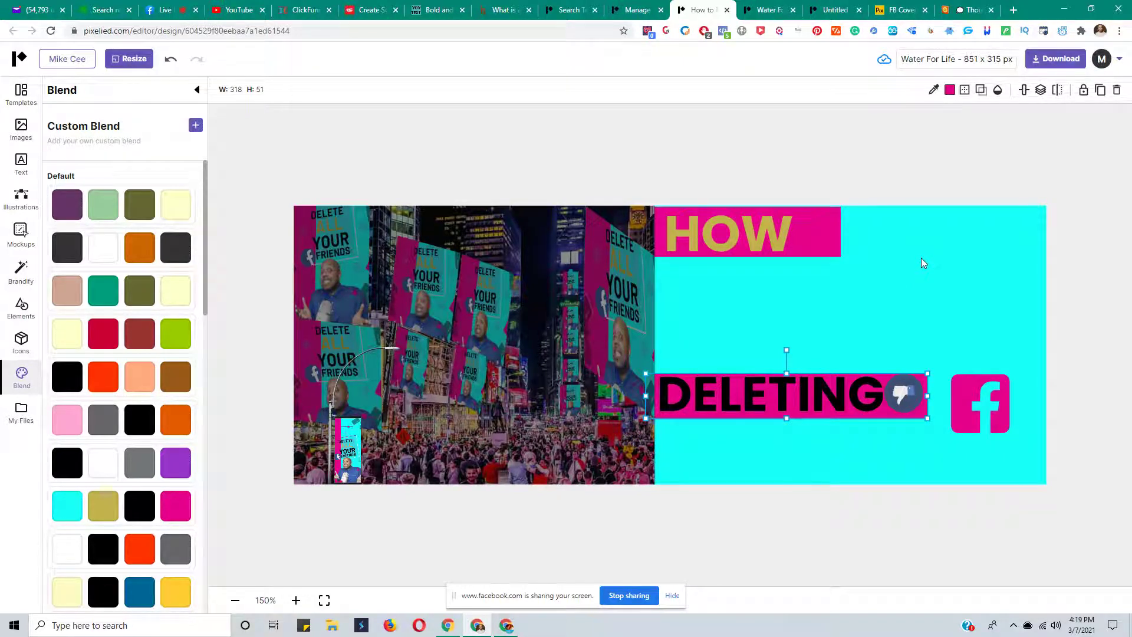
click(1099, 92)
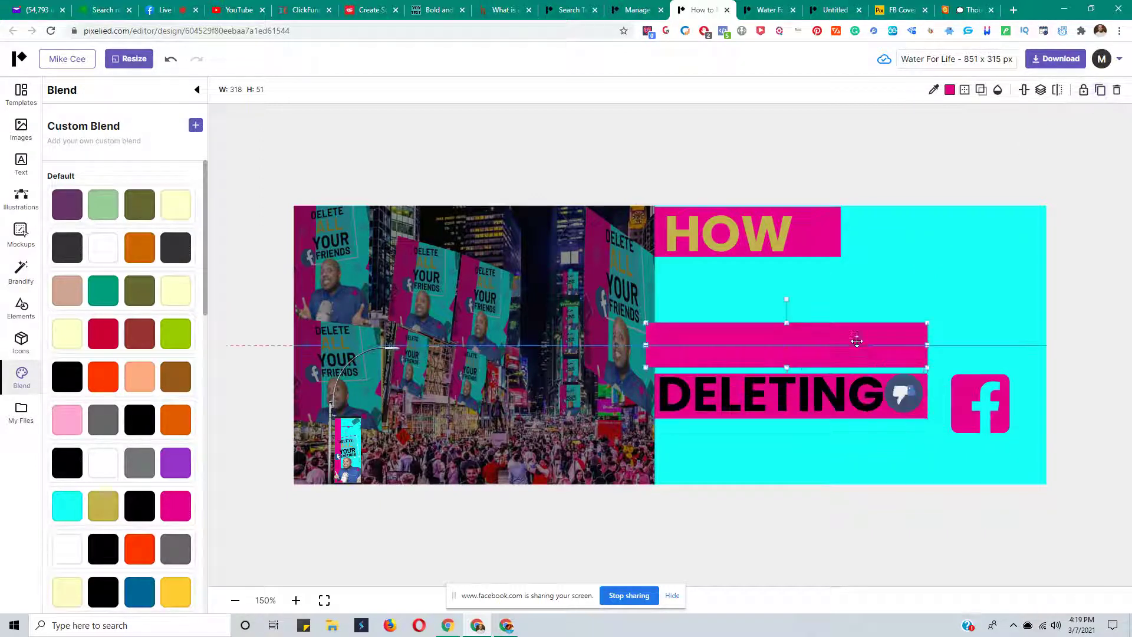
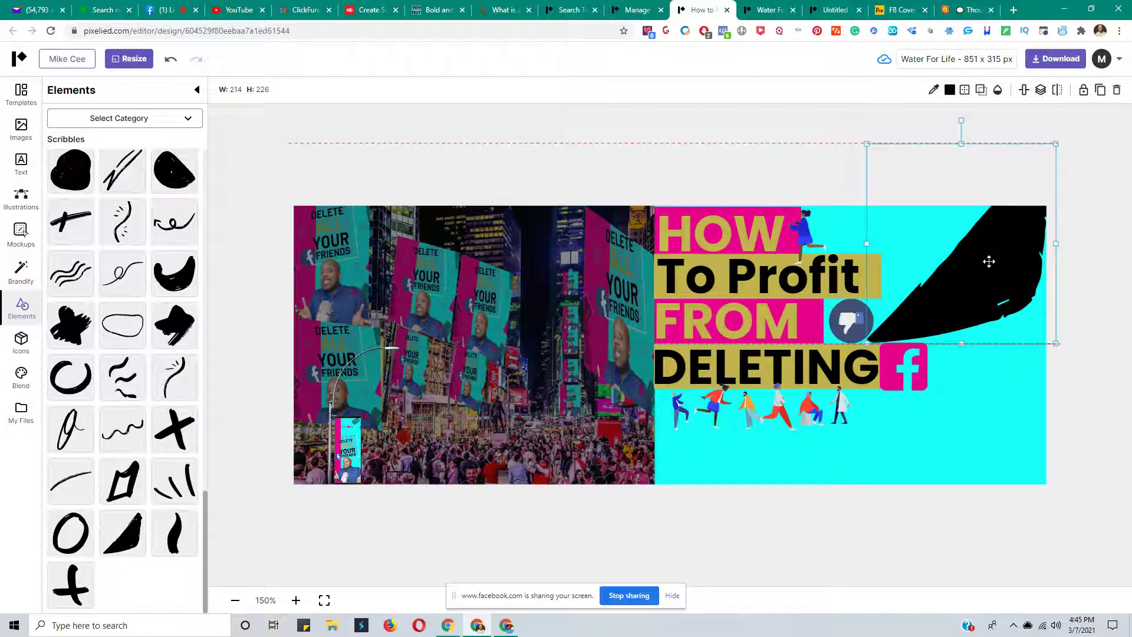
Try a different arrangement of the cyan, gold, black and magenta blend on the cover, and return to the previous arrangement
drag(988, 261, 988, 263)
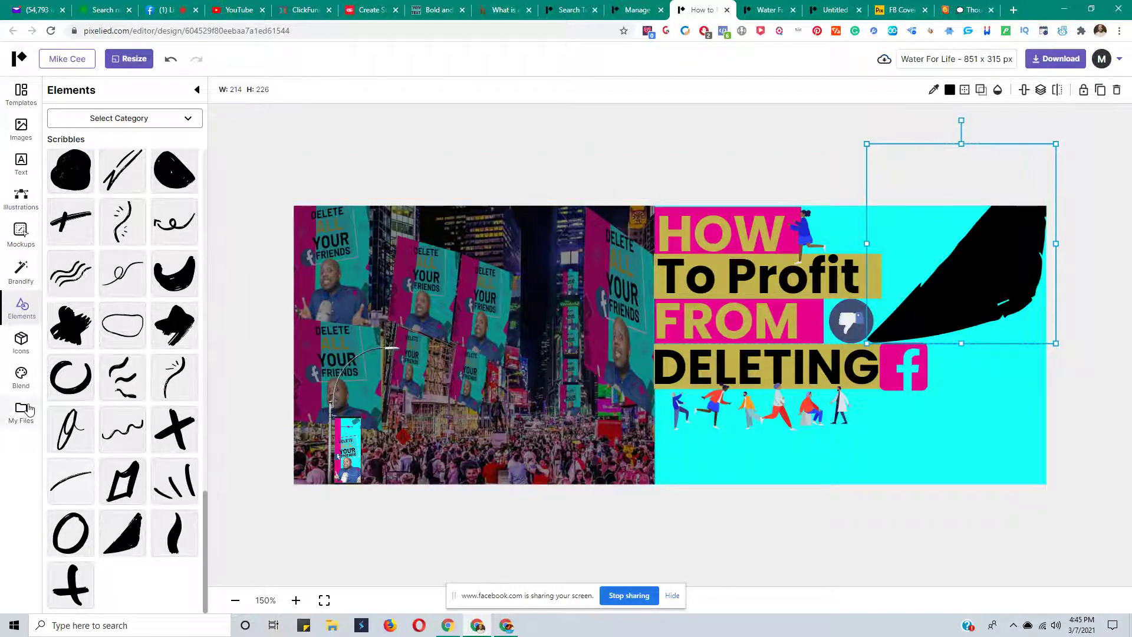
click(21, 381)
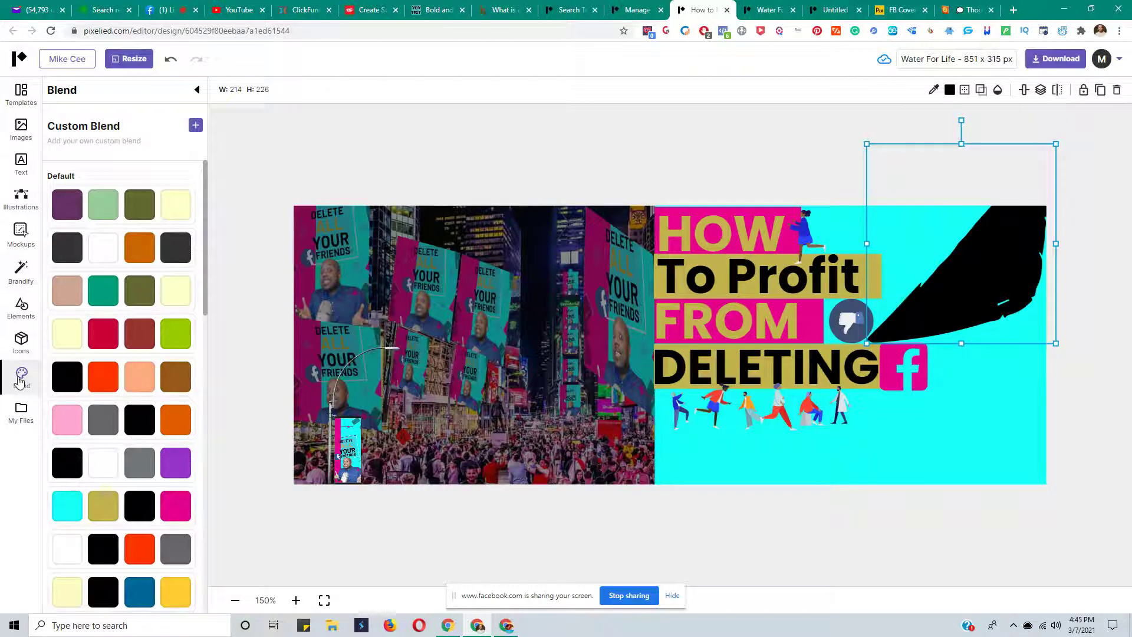
click(91, 513)
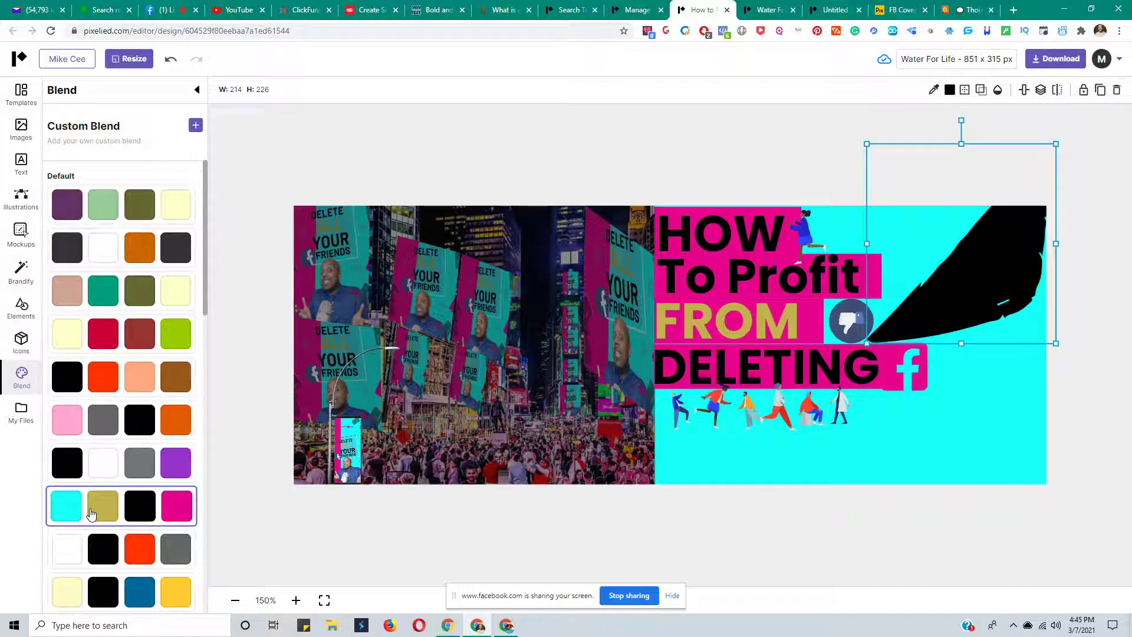
click(92, 513)
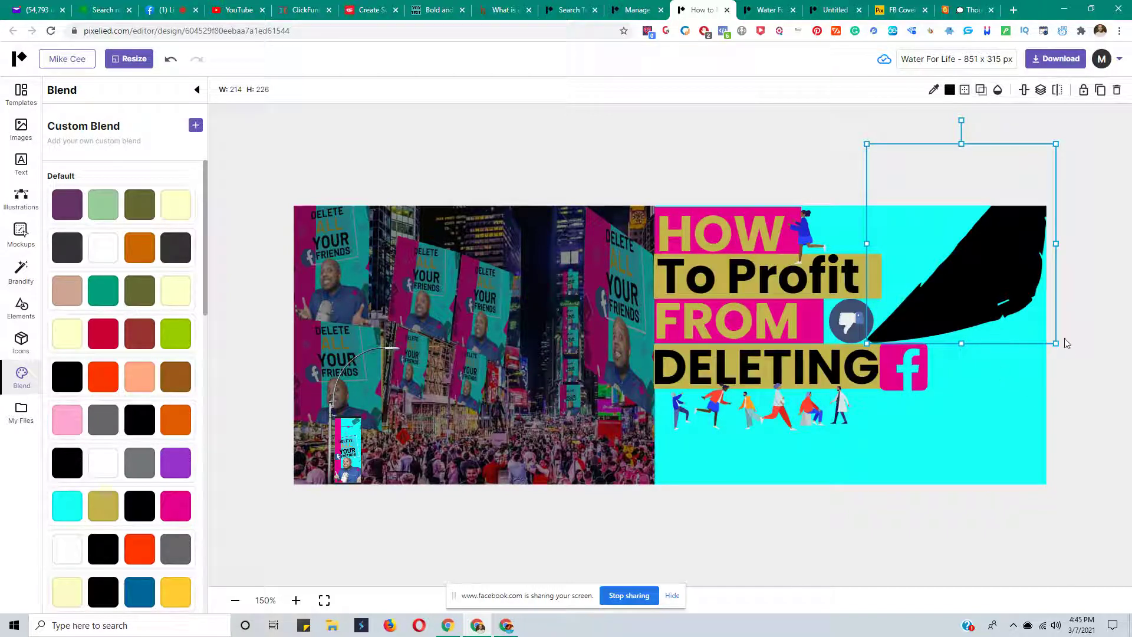
Shrink the black brush scribble to about 113 × 119 px, rotate it, and fit it into the cover's upper-right corner
drag(1055, 343, 985, 291)
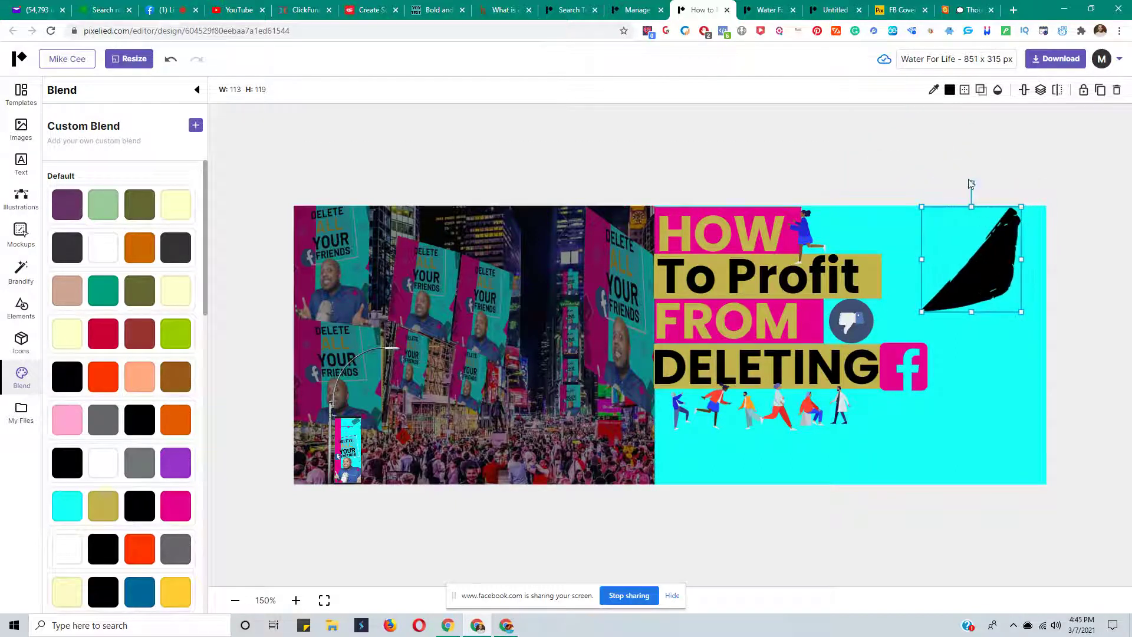
drag(972, 184, 874, 240)
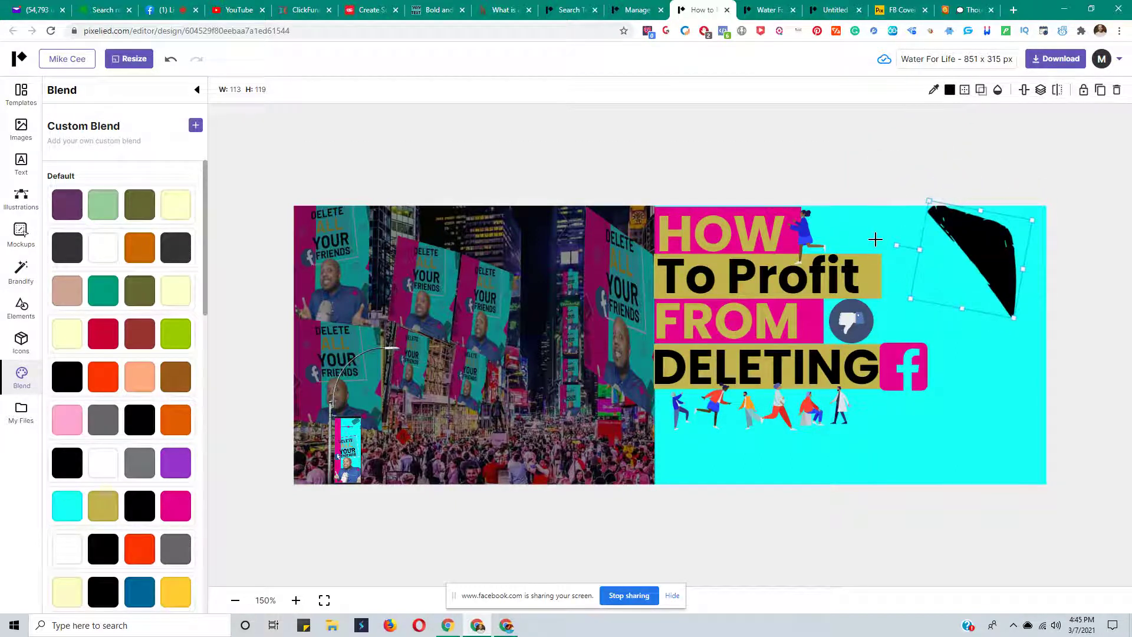
drag(993, 240, 1035, 220)
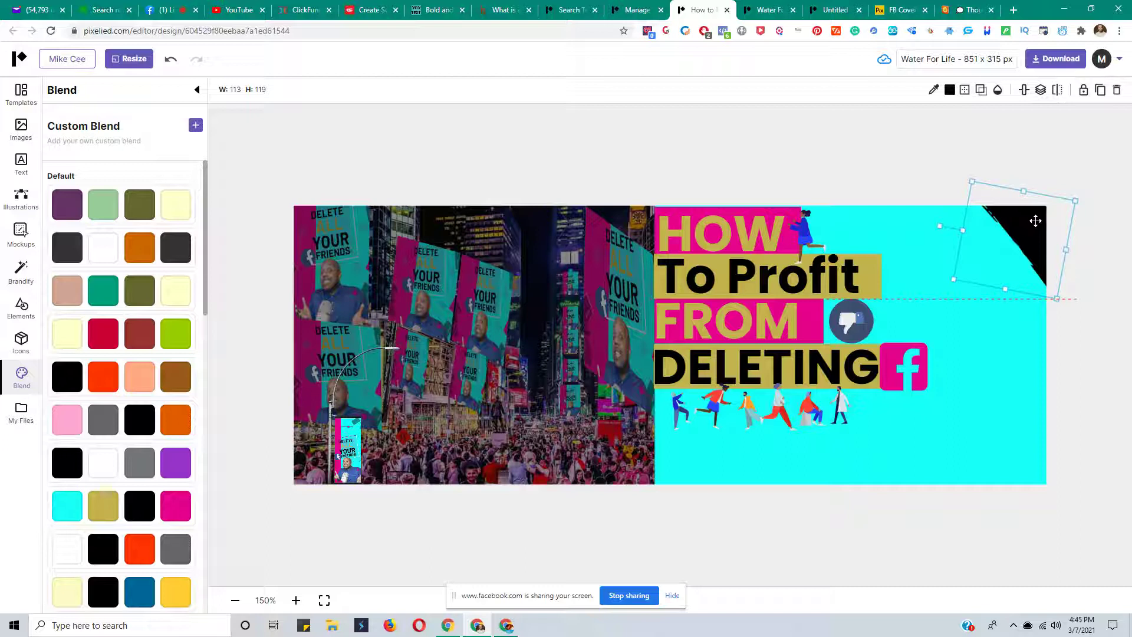
click(914, 169)
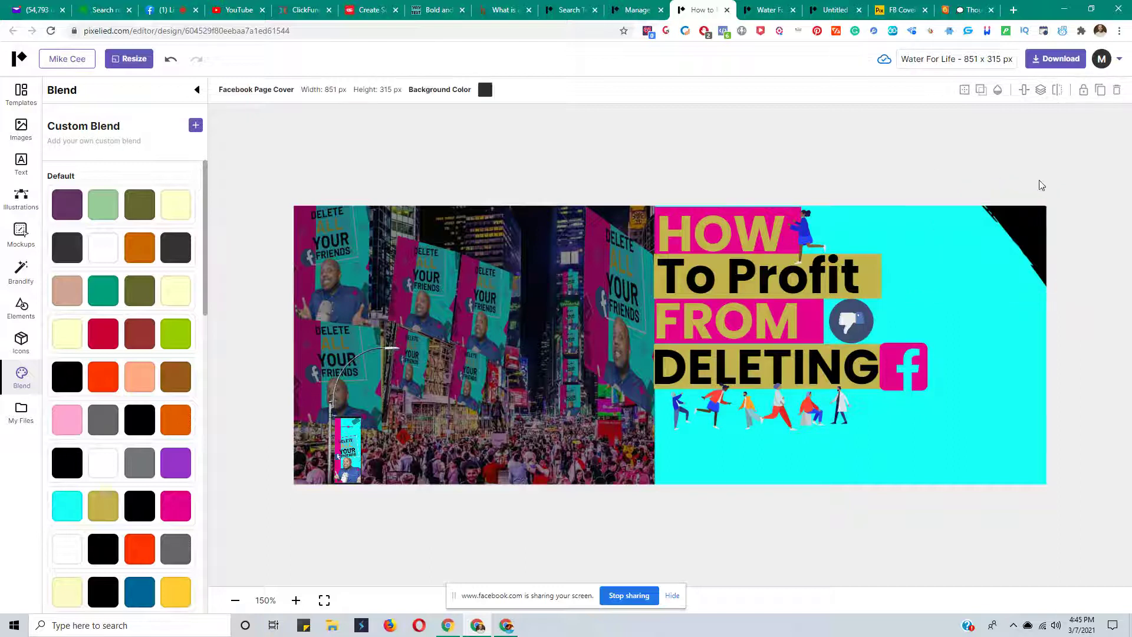
Duplicate the corner scribble, shrink the copy to about 91 × 96 px, and rotate it into the cover's lower-right corner
click(1037, 225)
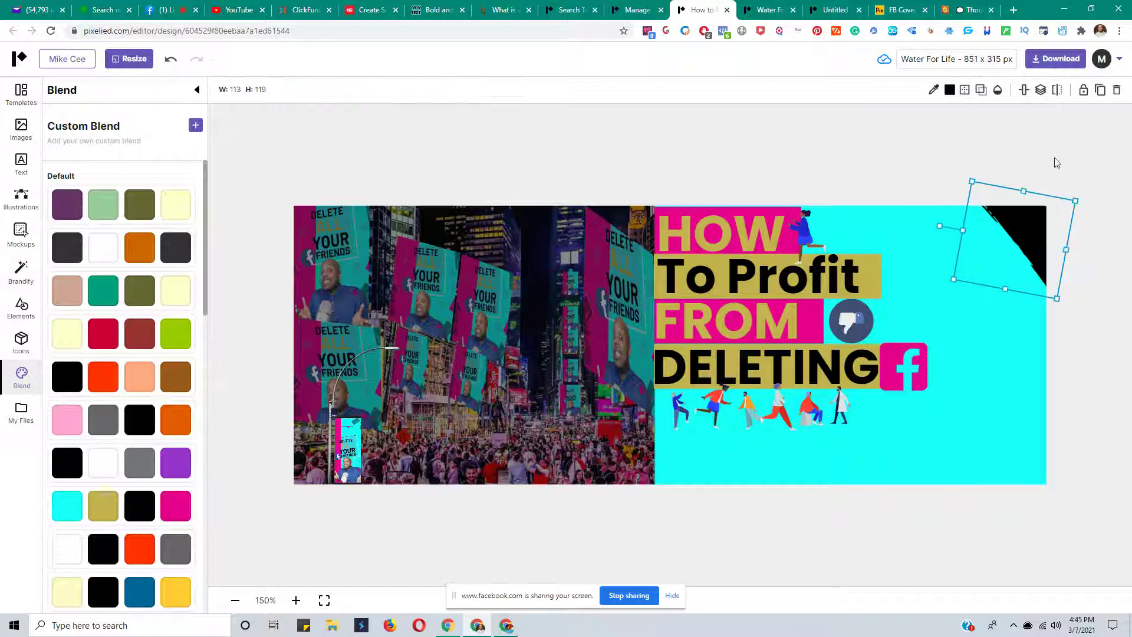
click(1100, 91)
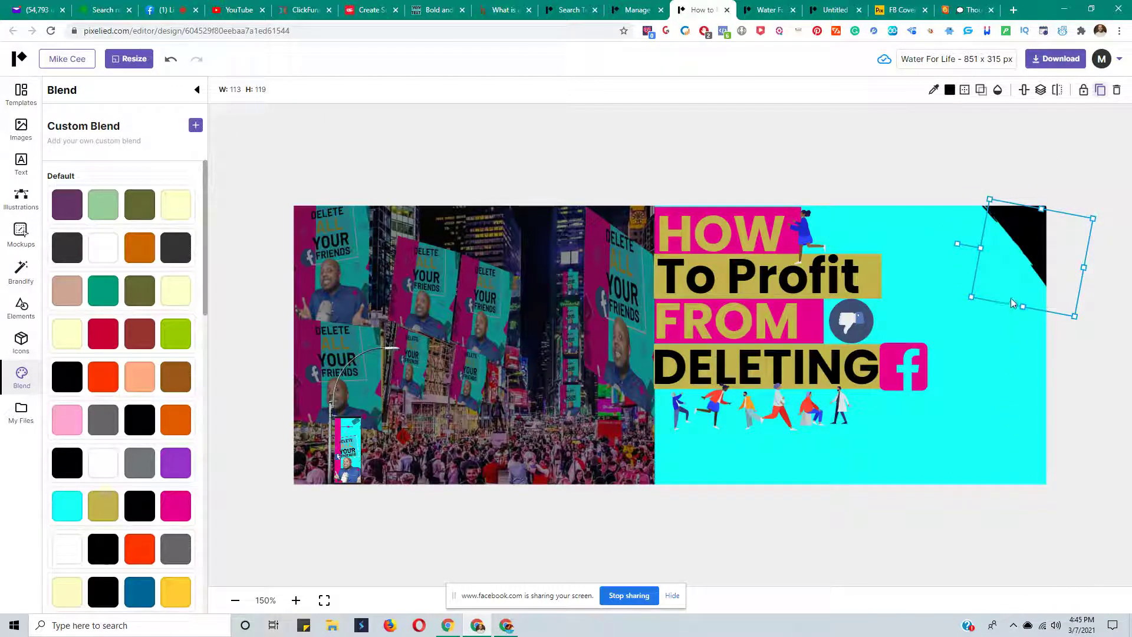
drag(1019, 291, 961, 456)
drag(1037, 388, 1014, 403)
drag(897, 422, 1044, 491)
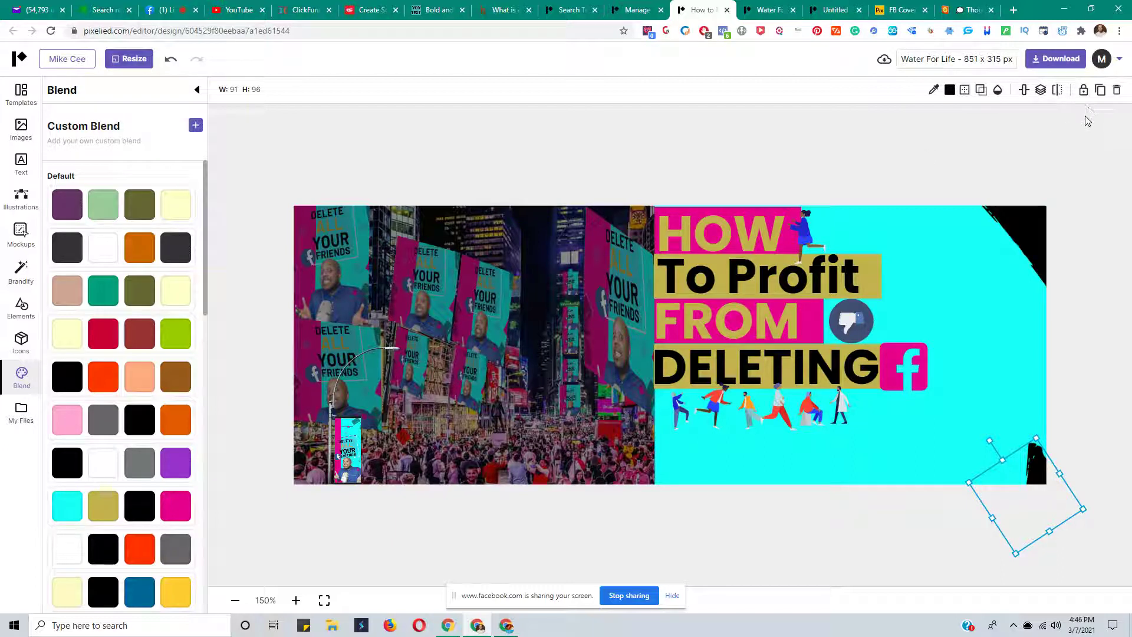
Duplicate the lower-right scribble and rotate the copy into place along the cover's top edge, beside "HOW"
key(shift+Right)
key(shift+Right)
key(shift+Down)
key(shift+Down)
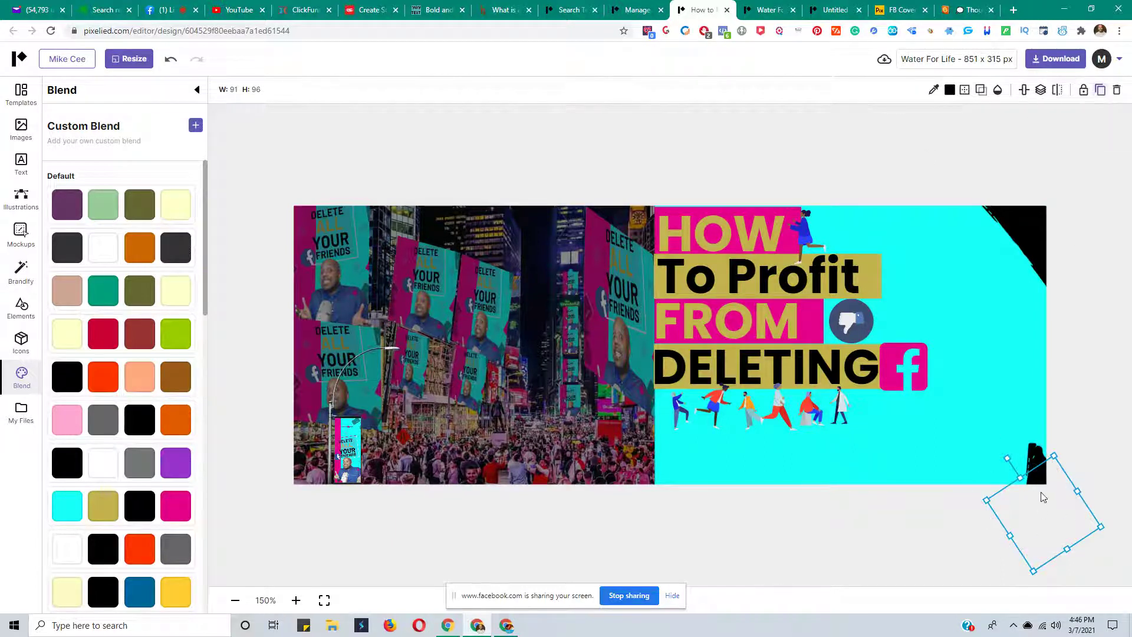
drag(1042, 481, 958, 237)
drag(936, 293, 873, 208)
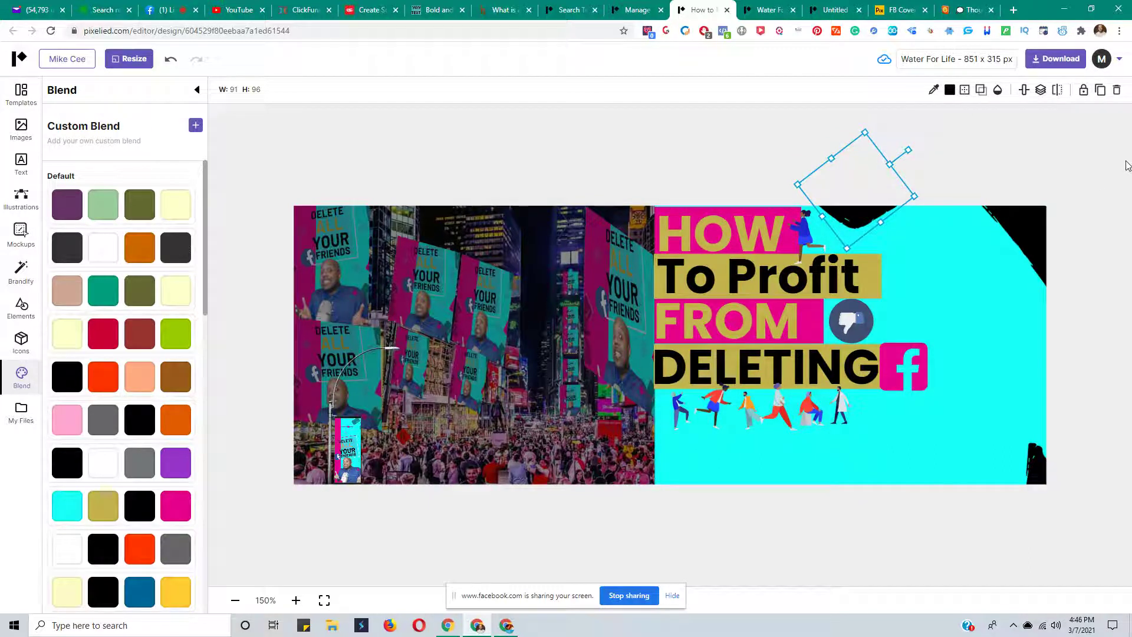
Duplicate the top-edge scribble and rotate the copy into place along the cover's bottom edge, below the Facebook icon
click(1100, 89)
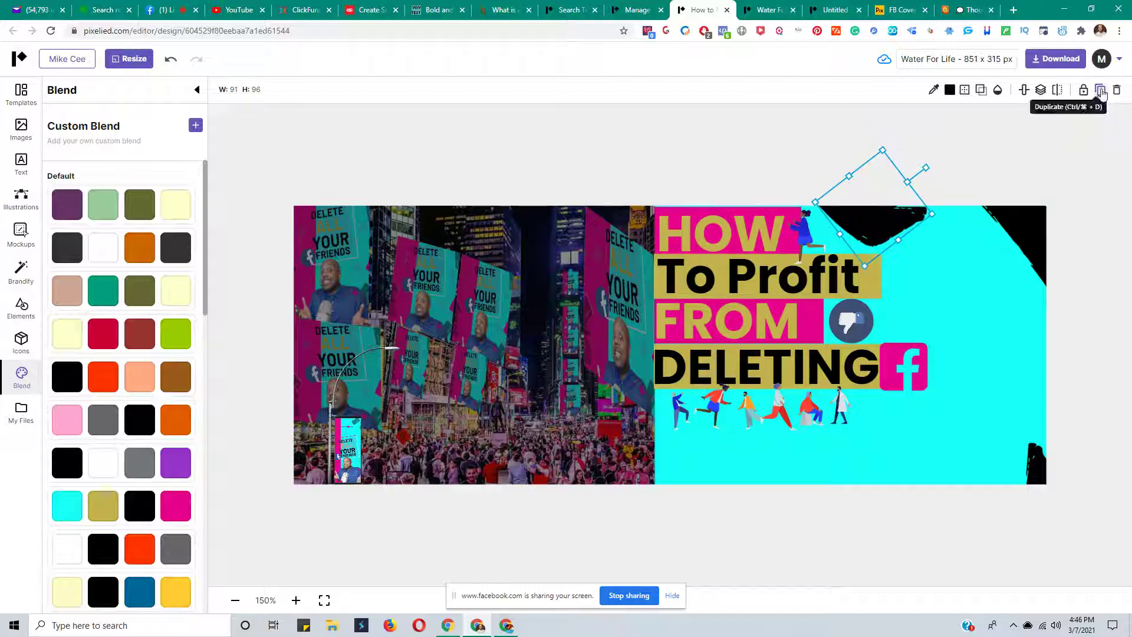
drag(888, 229, 943, 475)
drag(990, 426, 1001, 484)
drag(930, 483, 916, 508)
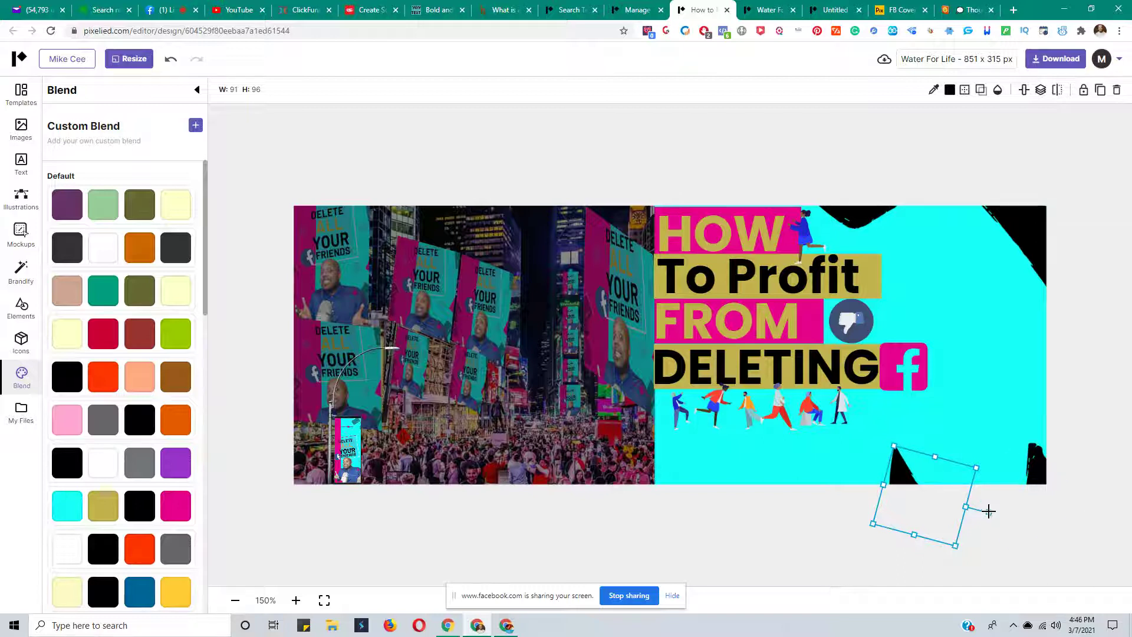
drag(989, 512, 947, 558)
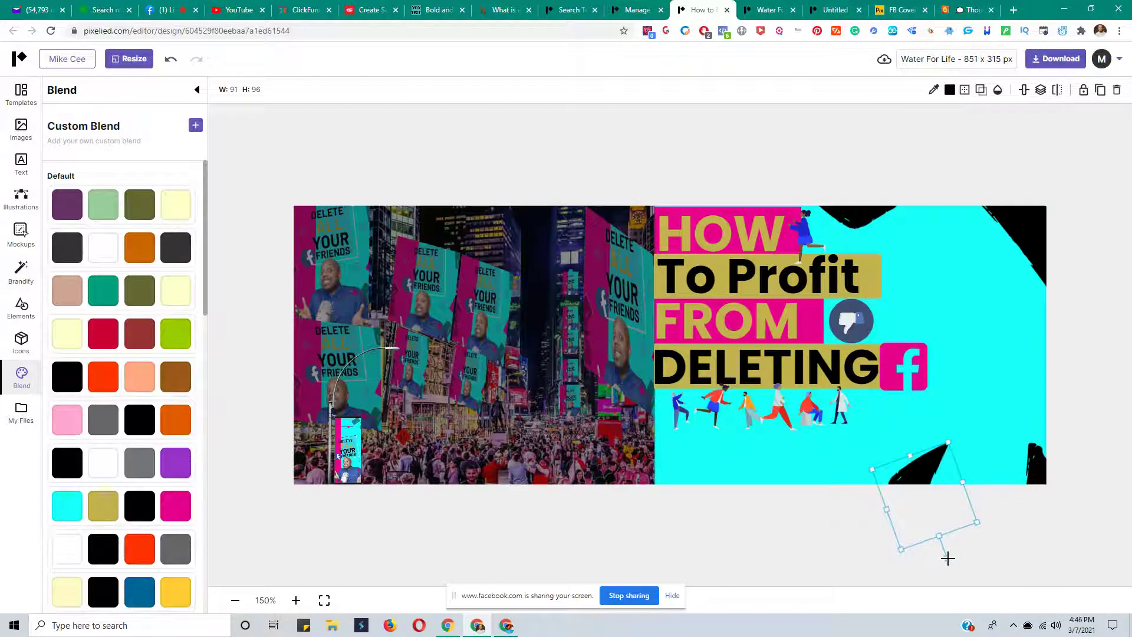
drag(925, 478, 877, 499)
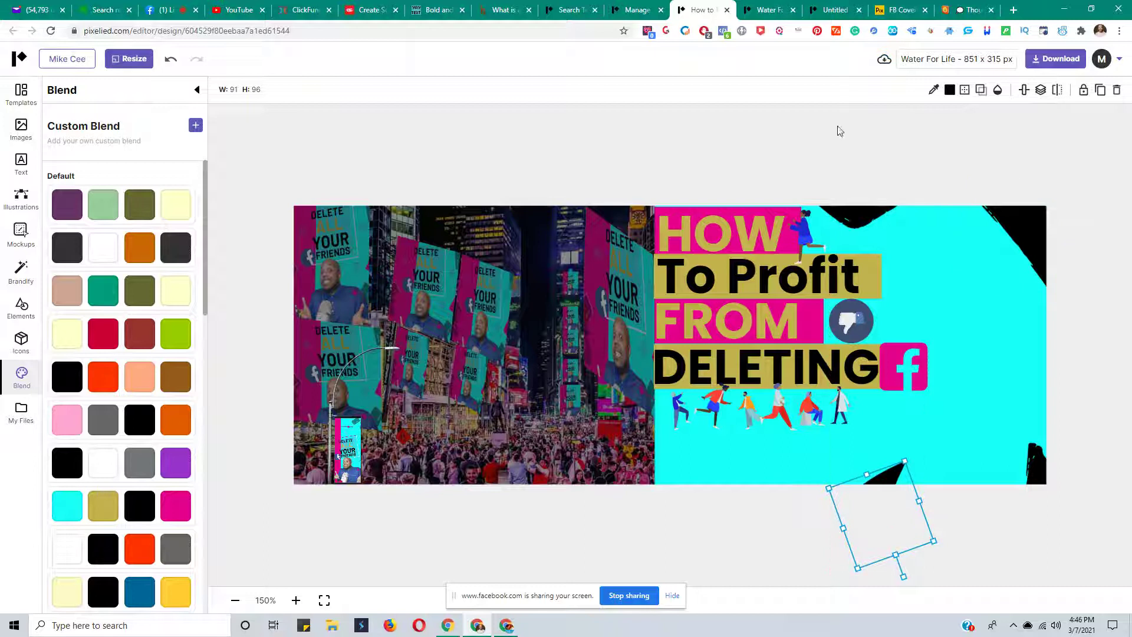
click(765, 134)
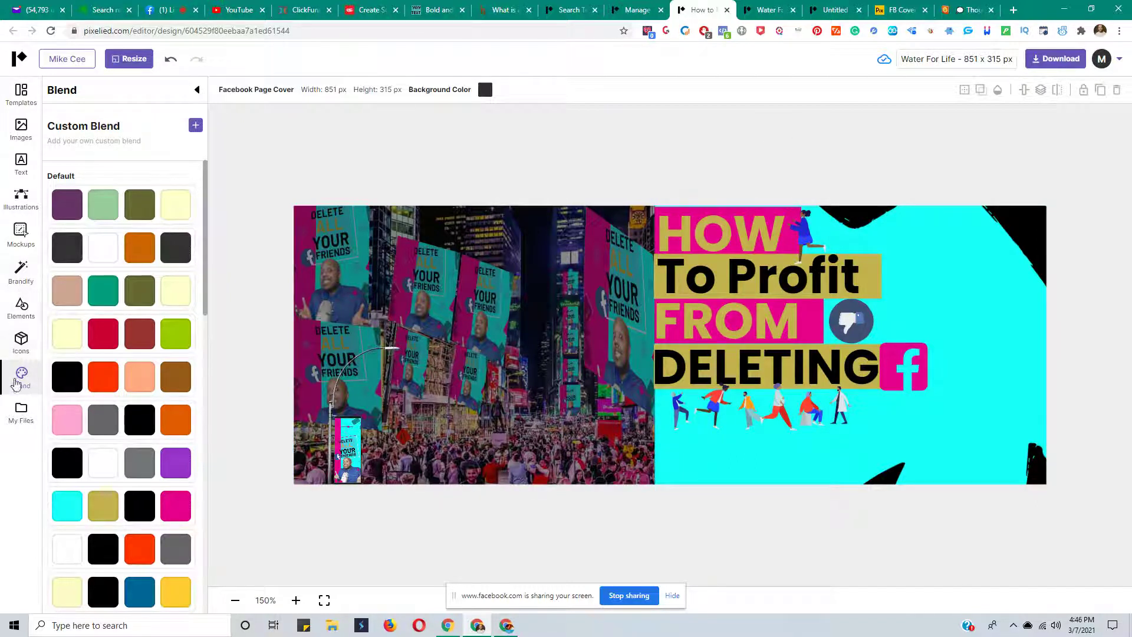
Add a dark rectangle from the Shapes elements and reduce its height to about 47 px
click(17, 311)
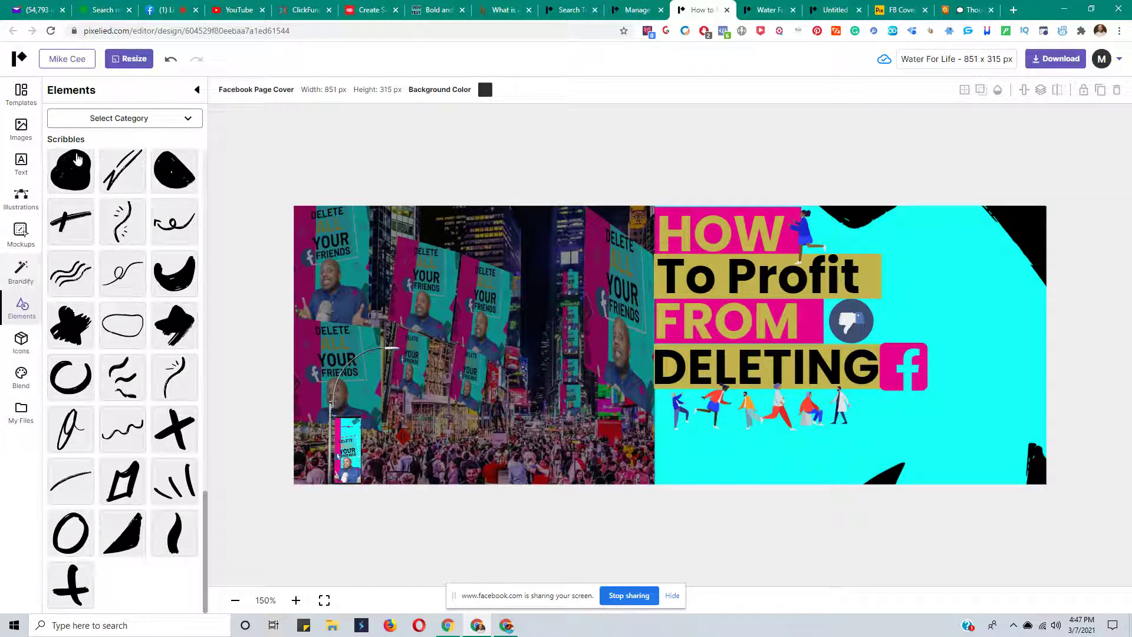
click(158, 113)
click(95, 172)
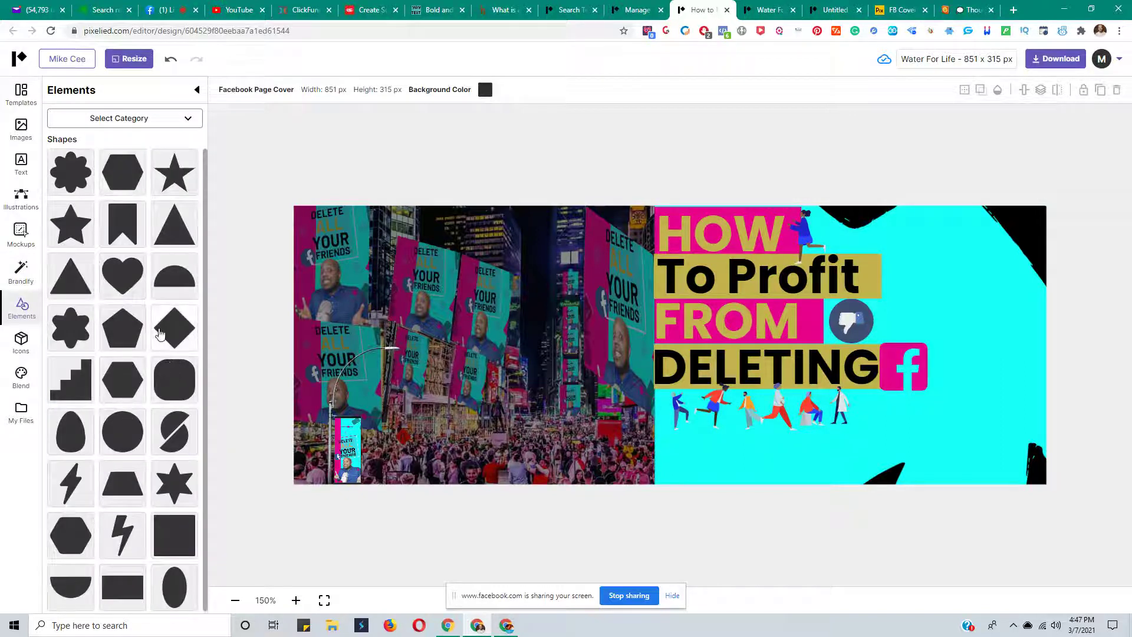
scroll(158, 336, down, 1)
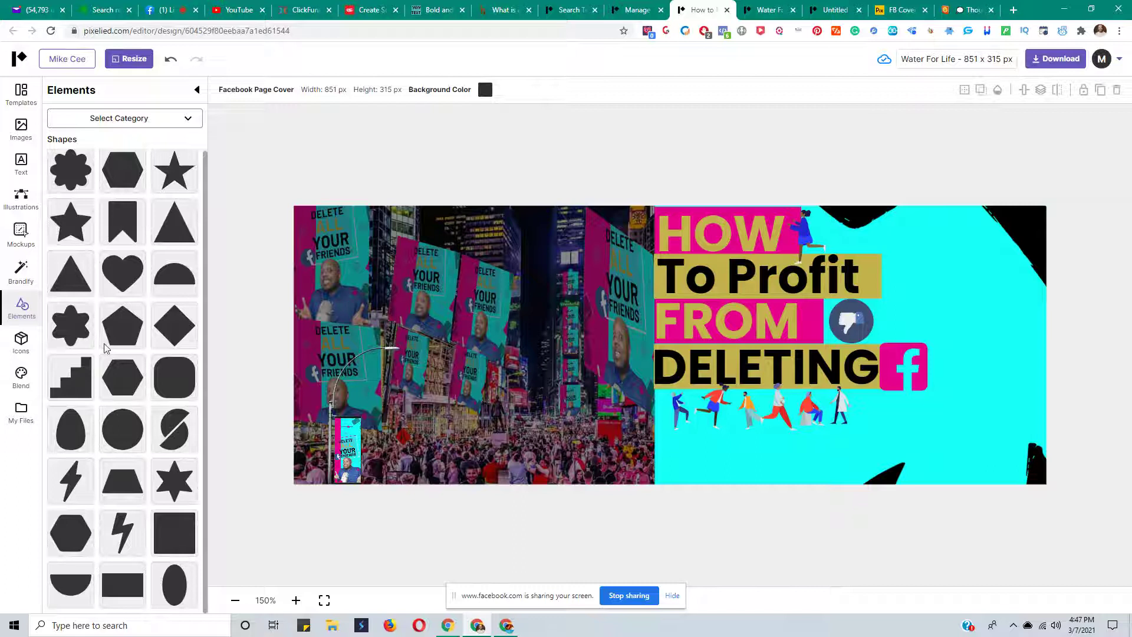
scroll(104, 350, up, 1)
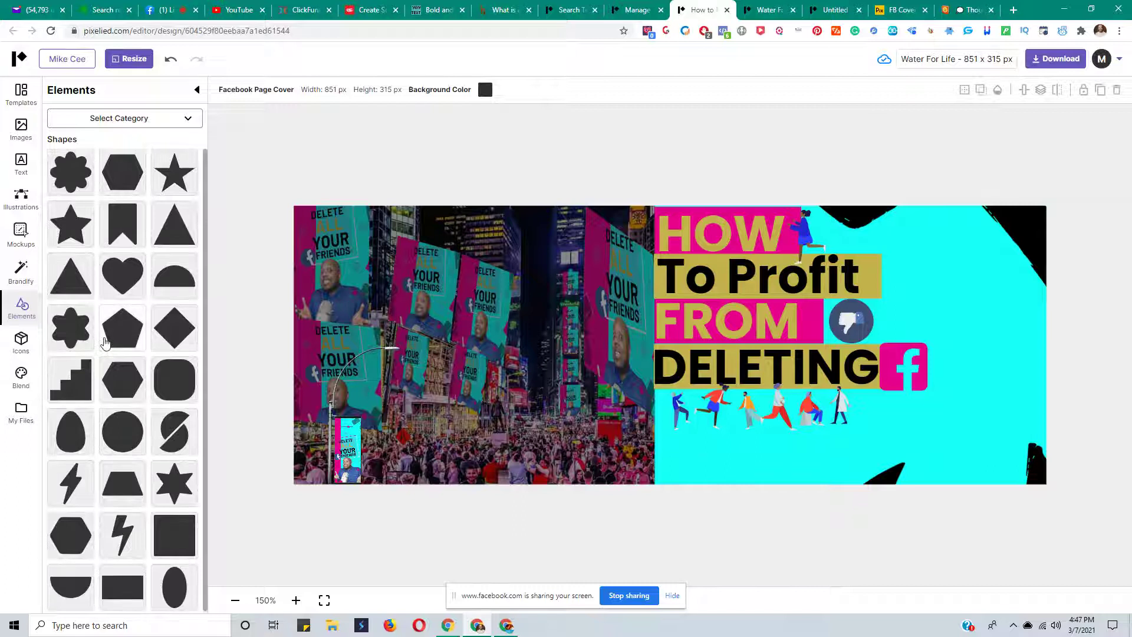
click(121, 586)
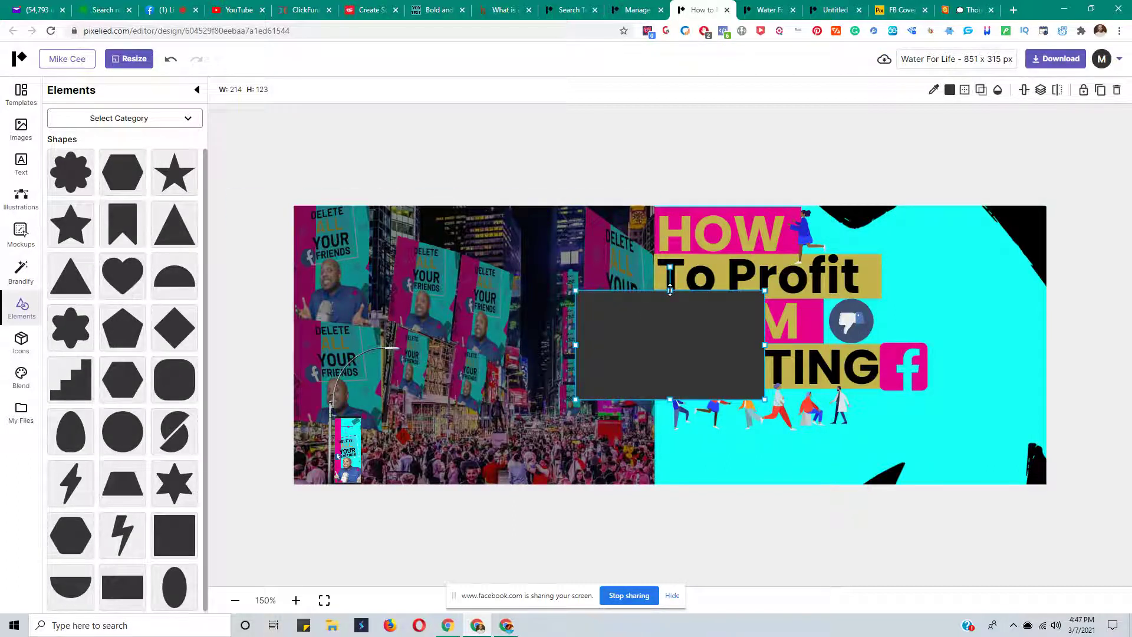
drag(670, 289, 668, 358)
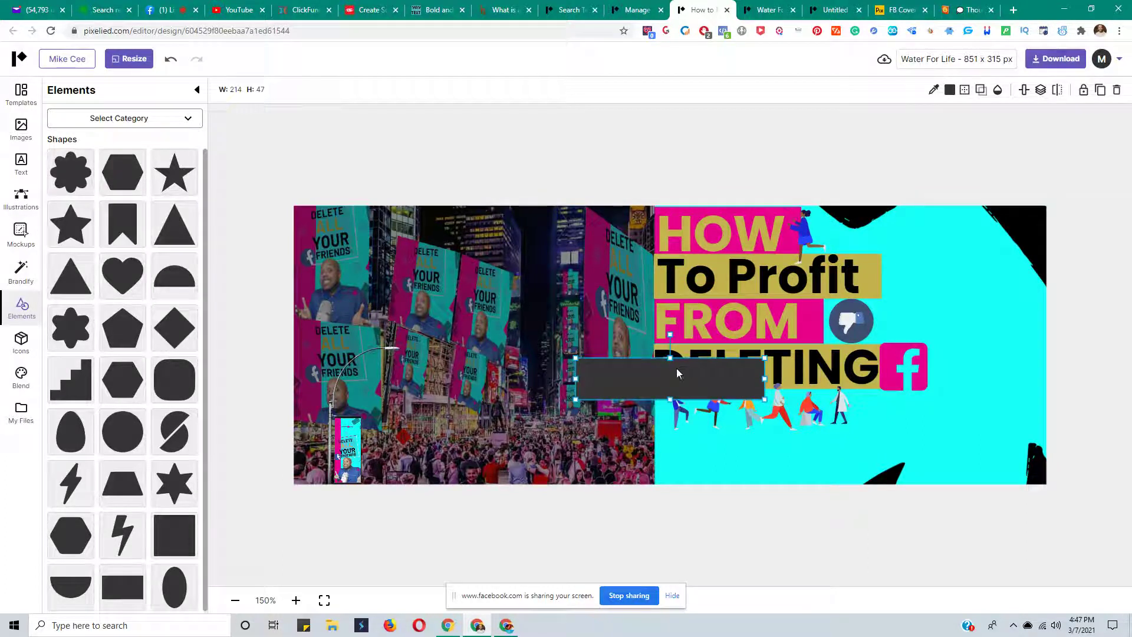
Move the dark rectangle onto the Times Square image, rotate it upright, and lengthen it to about 240 px
drag(678, 378, 540, 230)
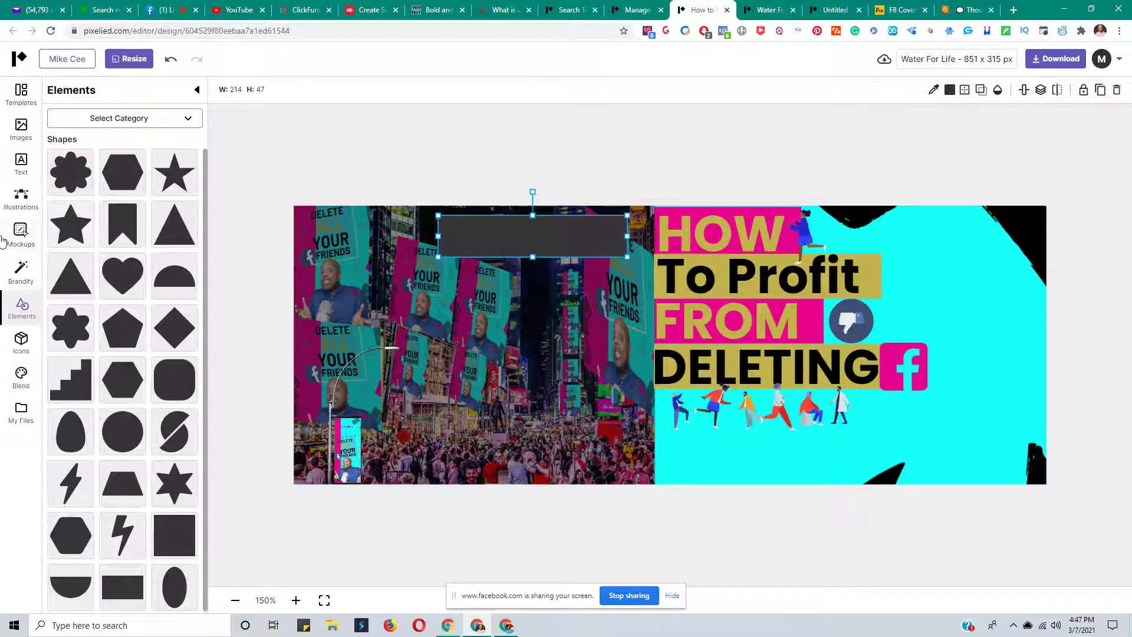
drag(536, 195, 536, 313)
drag(536, 397, 533, 418)
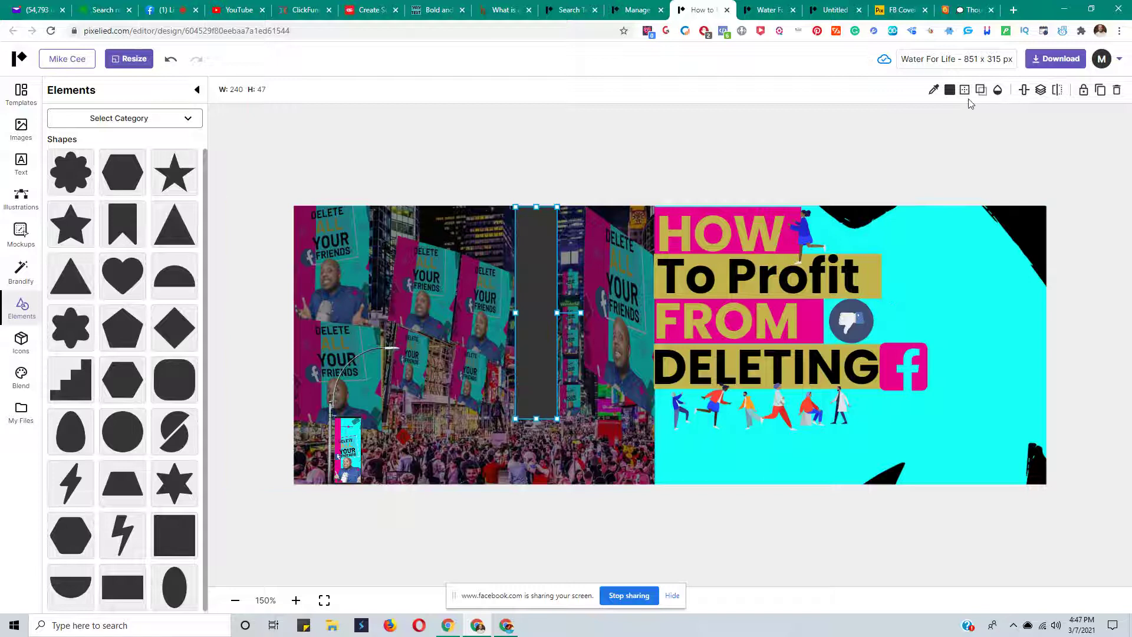
Recolour the dark upright rectangle with the gold sampled from the box behind "To Profit"
click(933, 92)
click(871, 283)
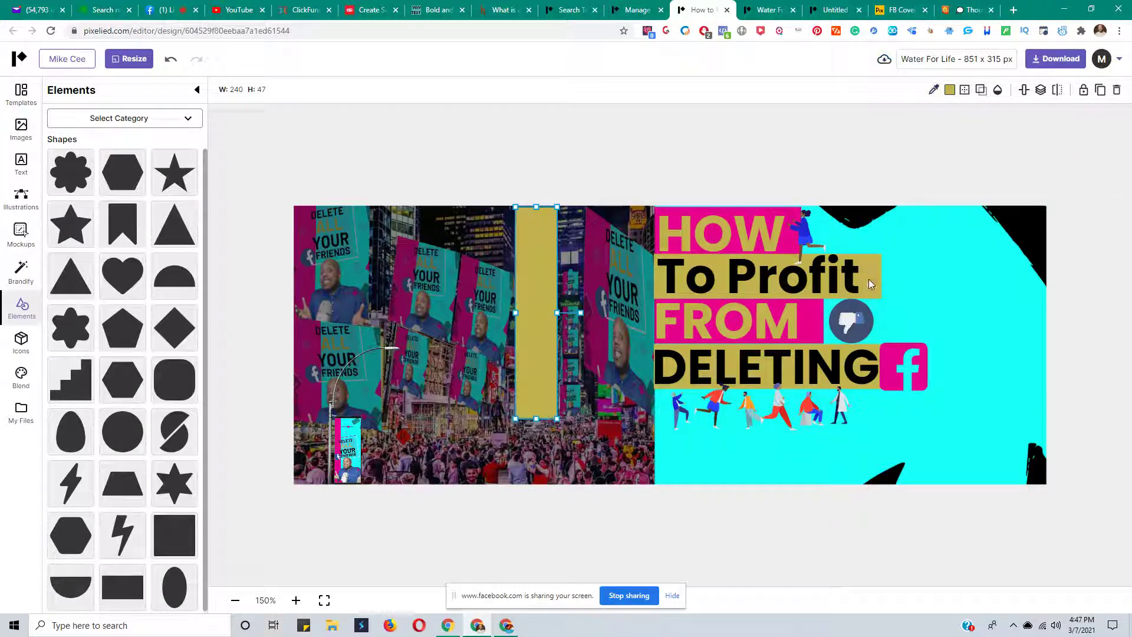
click(611, 129)
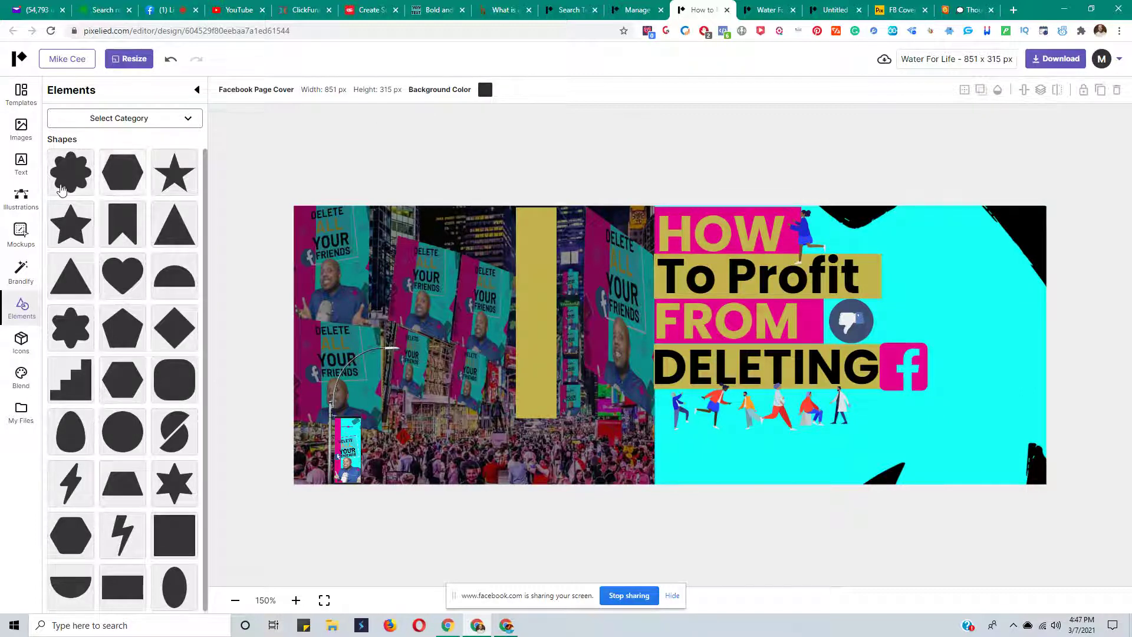
Add a headline text box, move it to the cover's upper edge, and select its placeholder wording for replacement
click(22, 165)
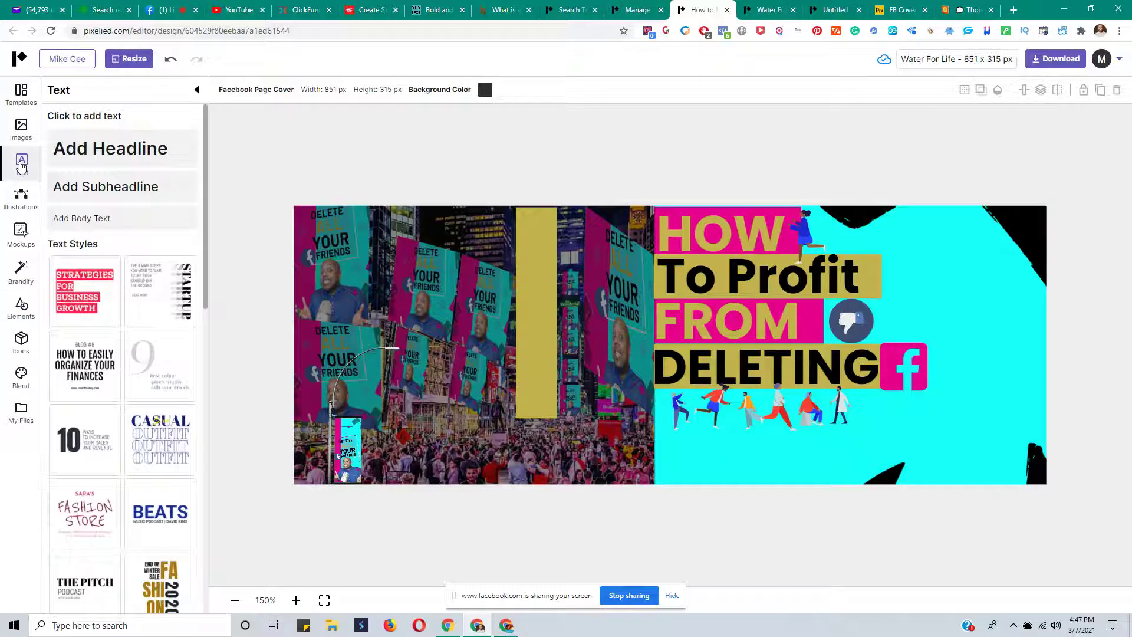
click(104, 155)
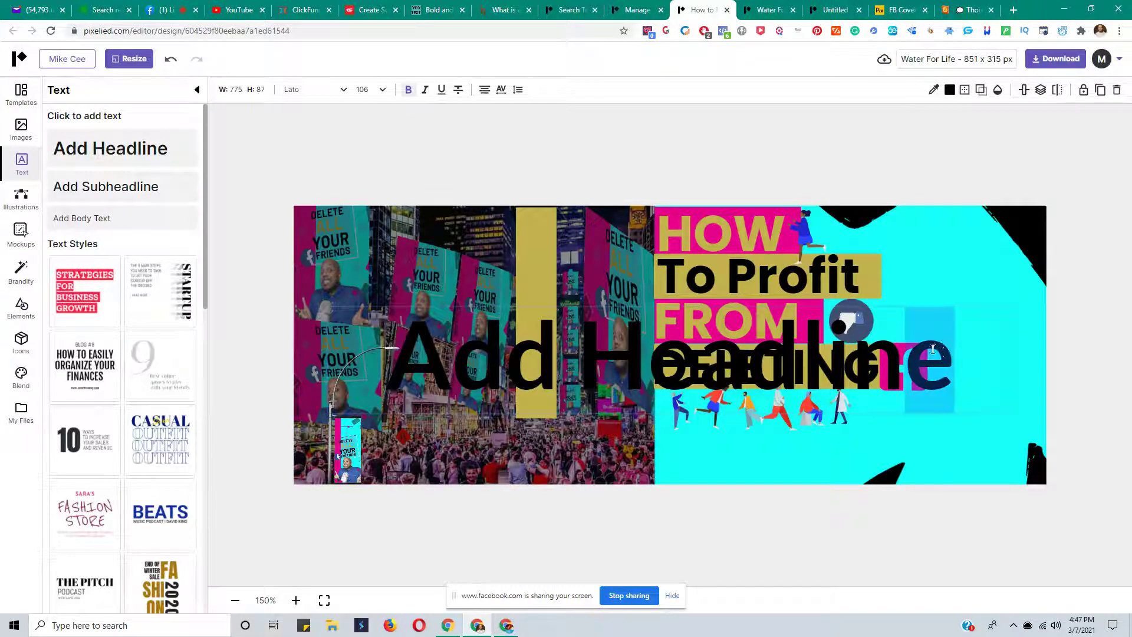
drag(895, 363, 436, 252)
double_click(966, 253)
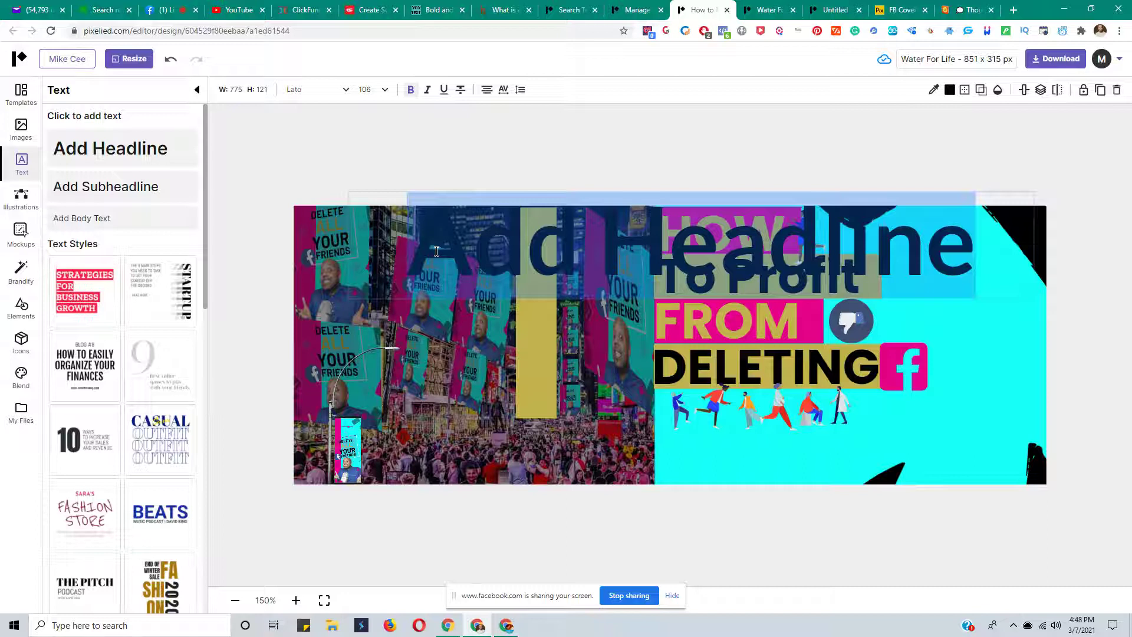
Replace the headline placeholder with "To Find Out"
text(F)
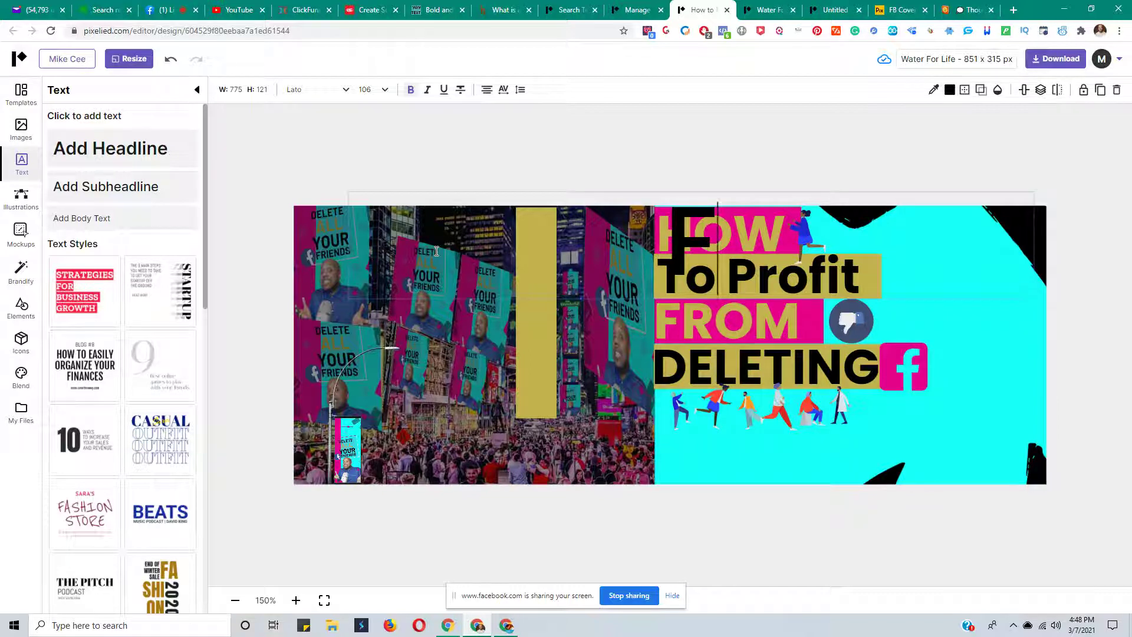
text(ind)
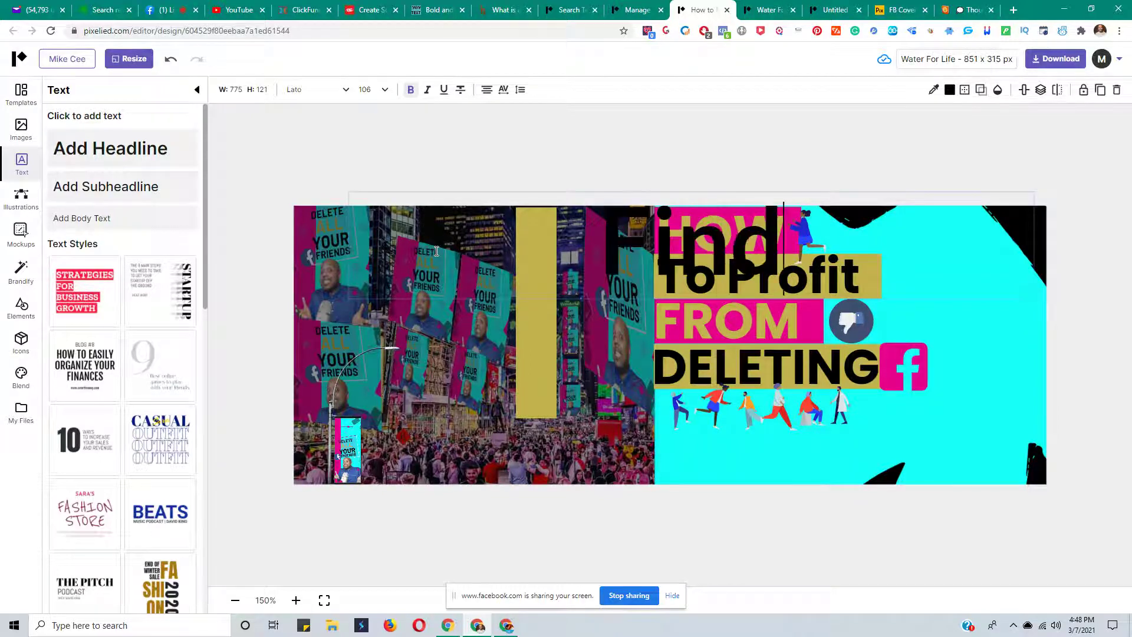
text( Out)
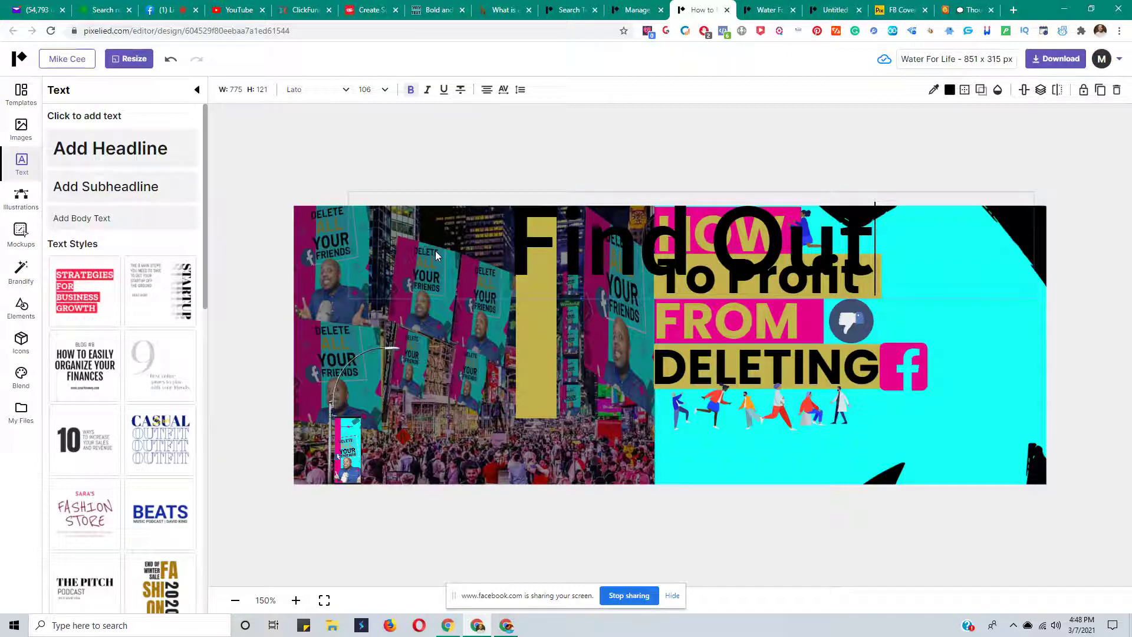
key(Home)
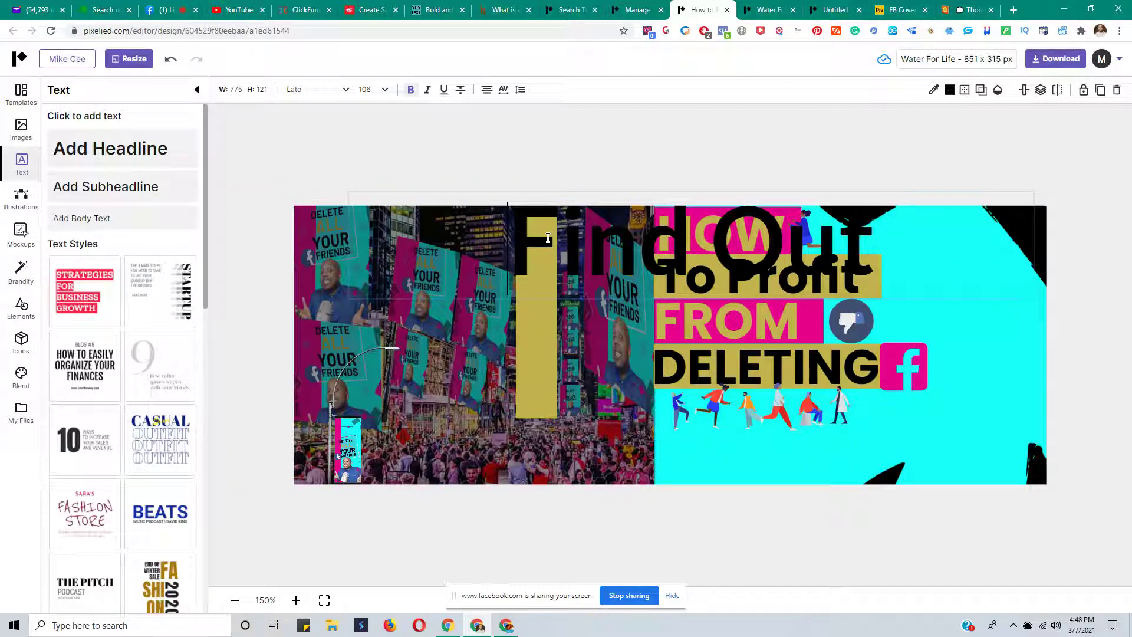
text(To)
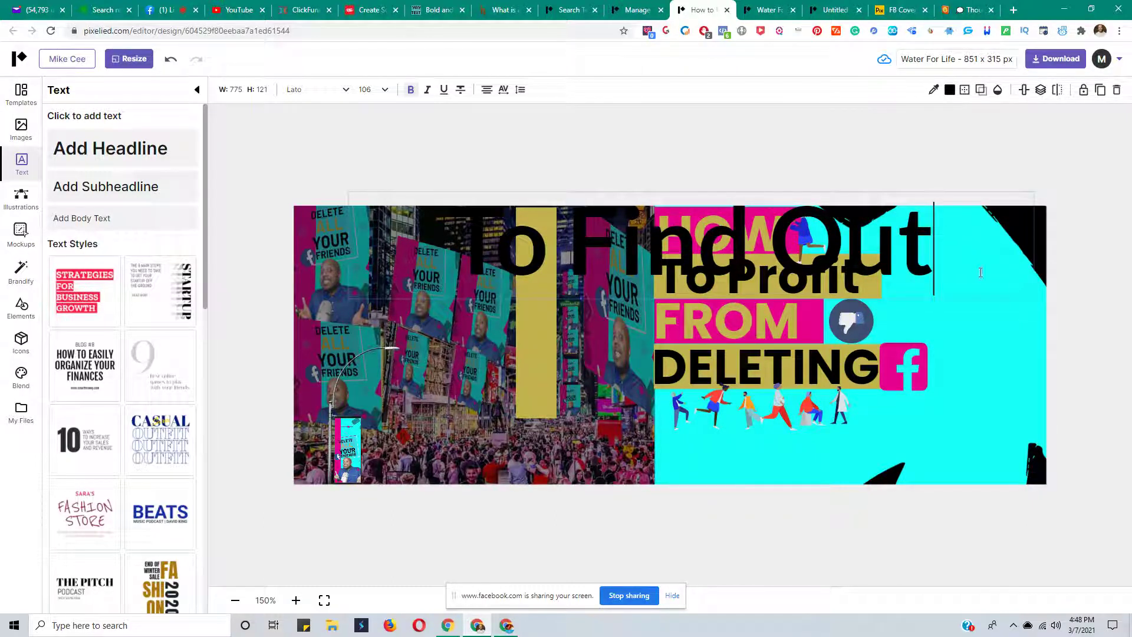
Replace the new headline's wording with three lines: "2", "Learn More" and "Click Here"
key(BackSpace)
key(BackSpace)
key(BackSpace)
key(BackSpace)
key(BackSpace)
key(BackSpace)
key(BackSpace)
key(BackSpace)
key(BackSpace)
key(BackSpace)
key(BackSpace)
text(Learn More)
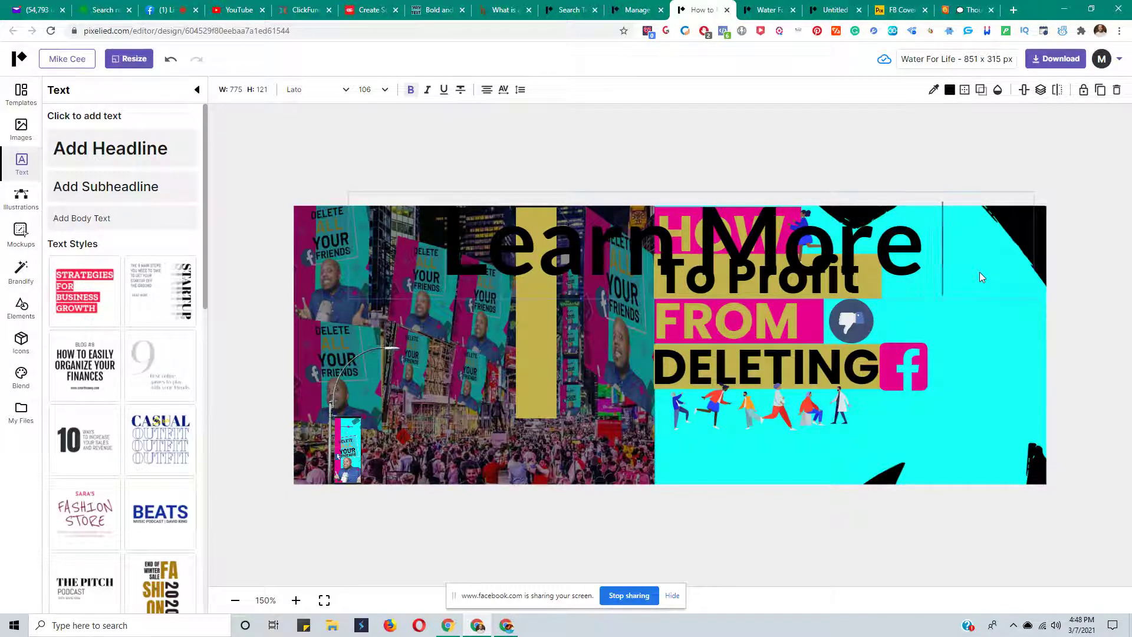
click(455, 234)
key(Return)
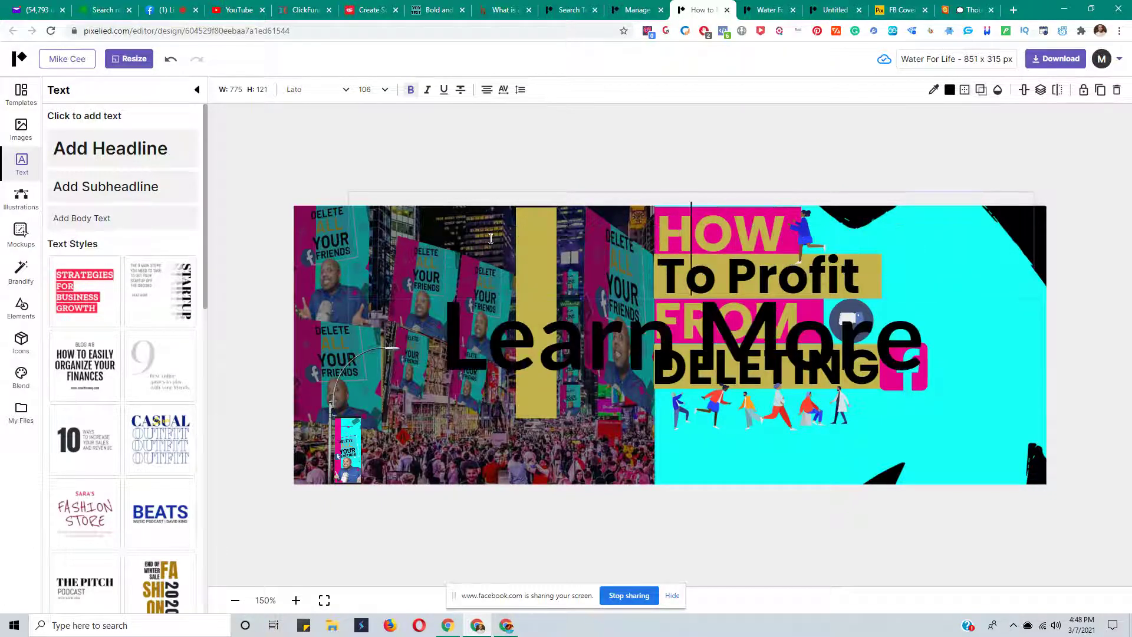
text(2)
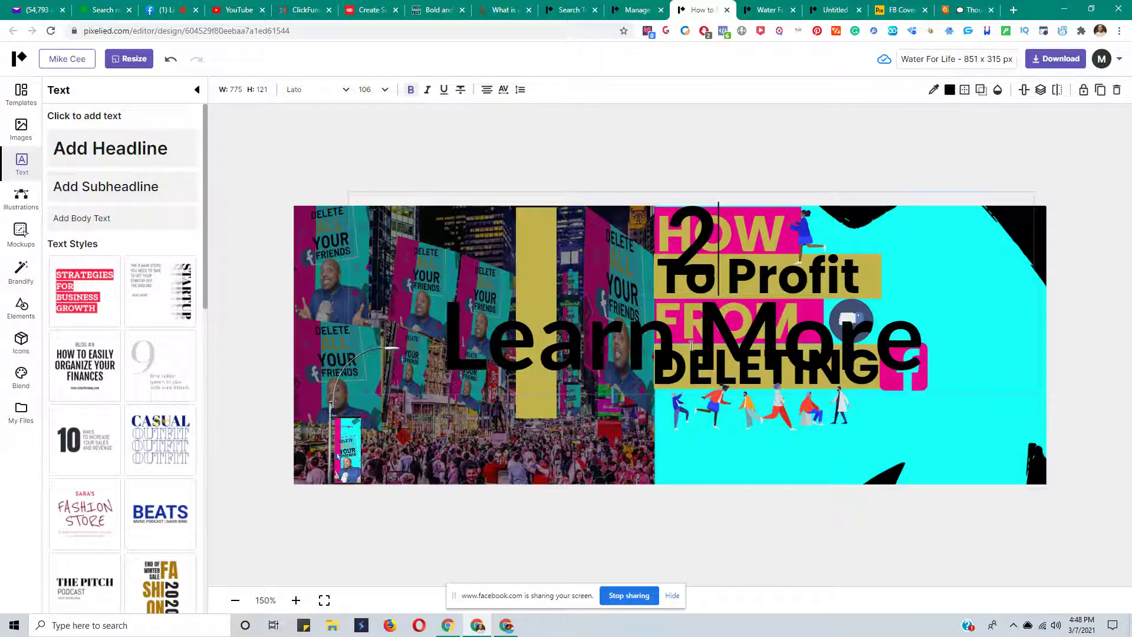
click(943, 339)
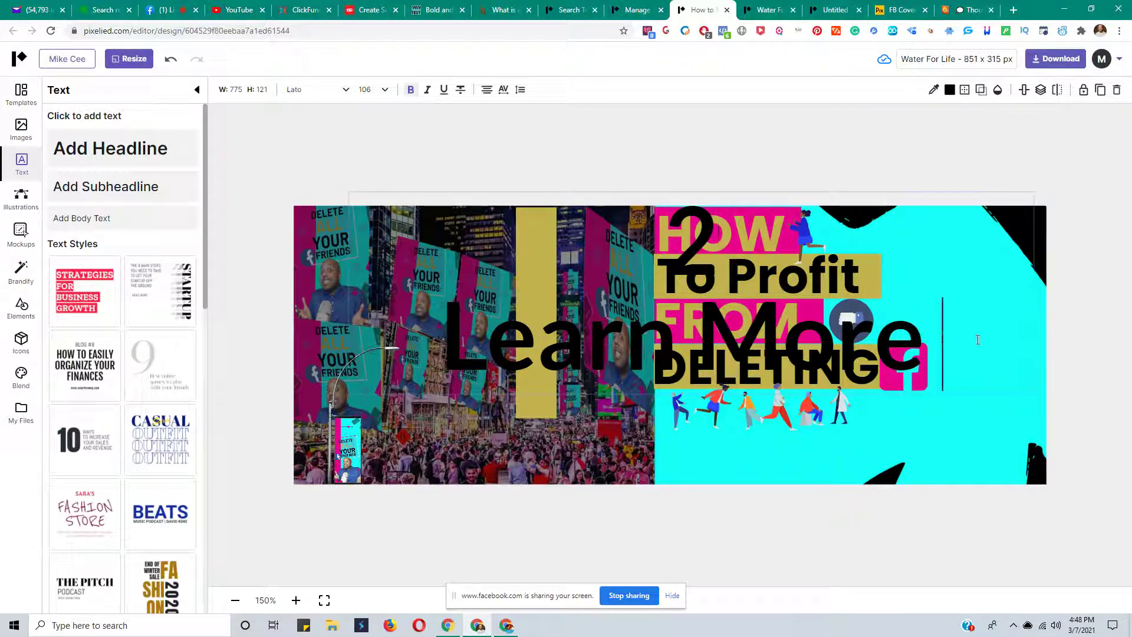
key(Return)
text(Click Here)
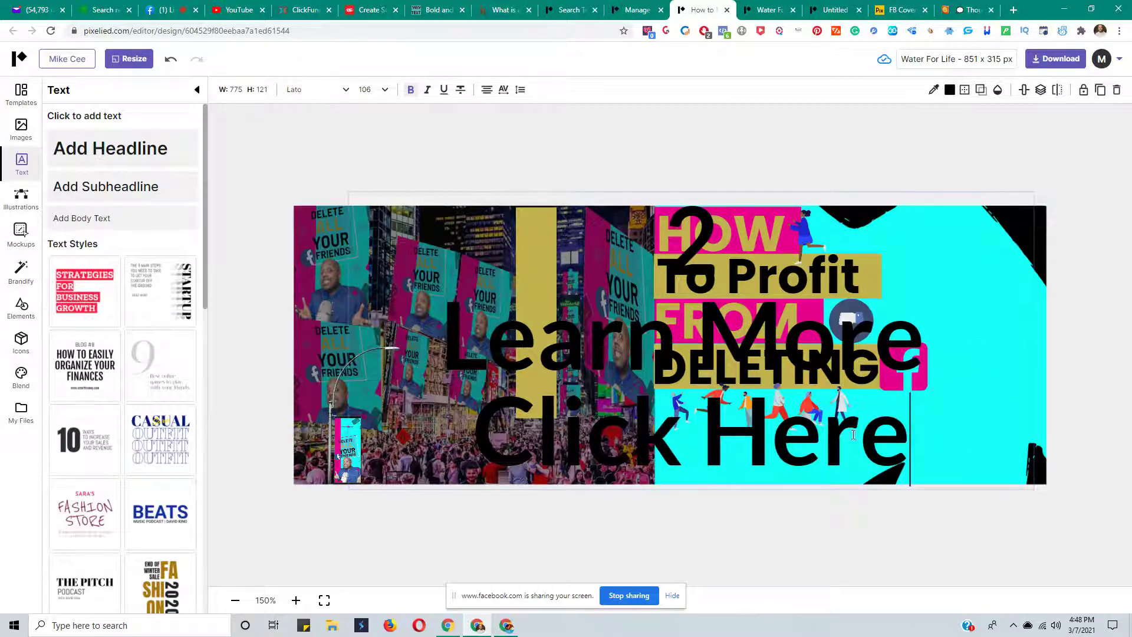
Set the three-line text's font size to 36 and move it over the gold bar on the Times Square image
click(870, 447)
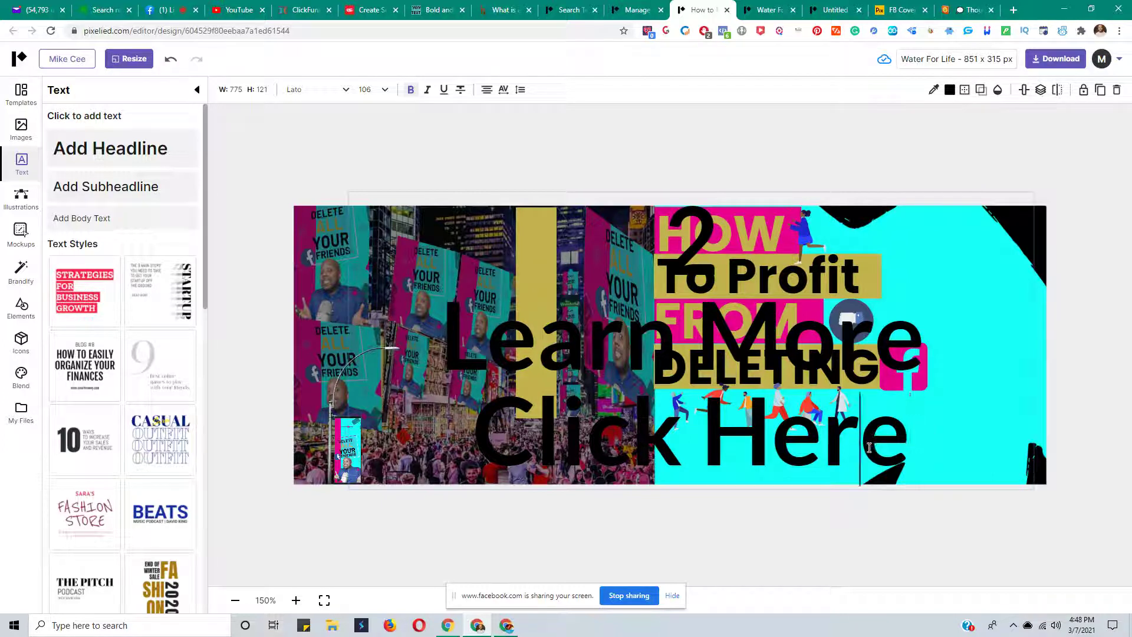
click(383, 91)
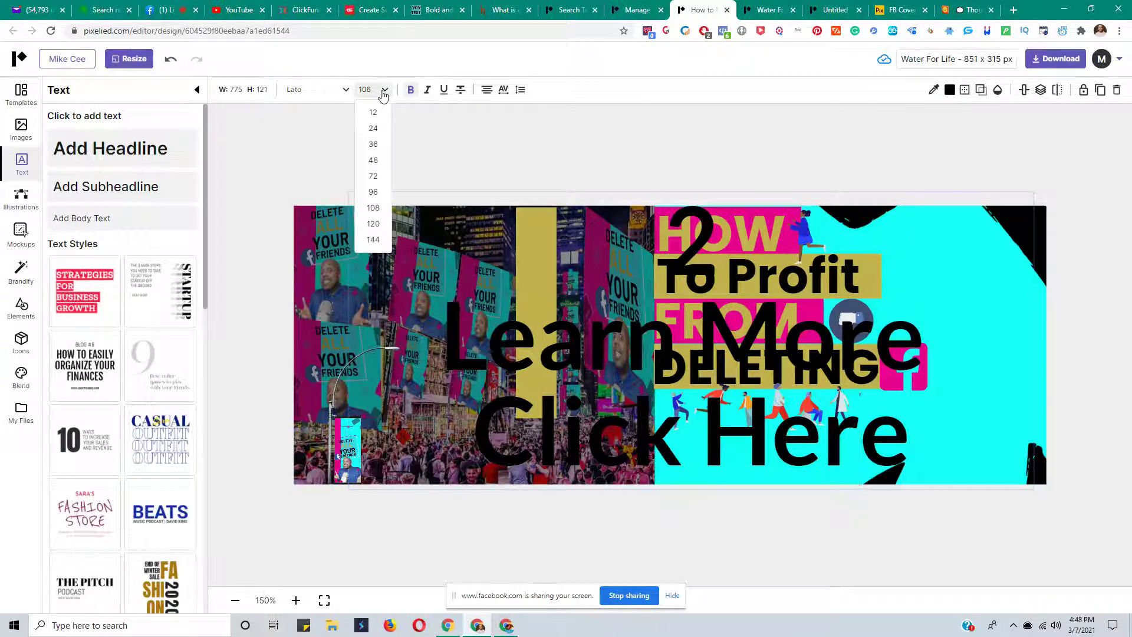
click(377, 147)
drag(716, 275, 565, 281)
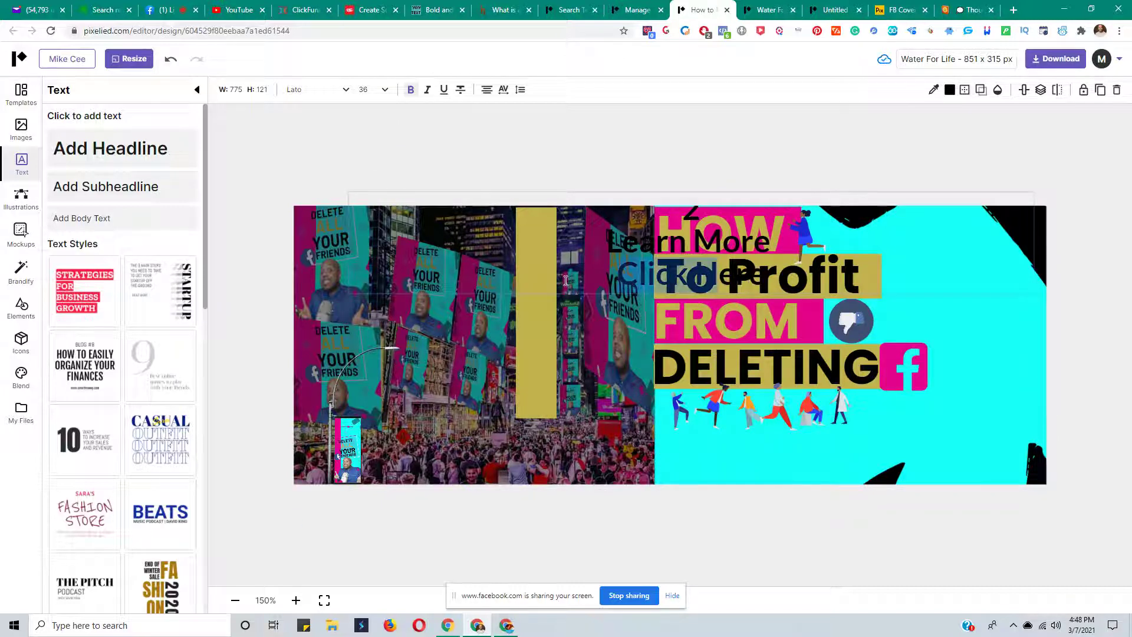
key(Escape)
click(719, 251)
drag(719, 251, 586, 267)
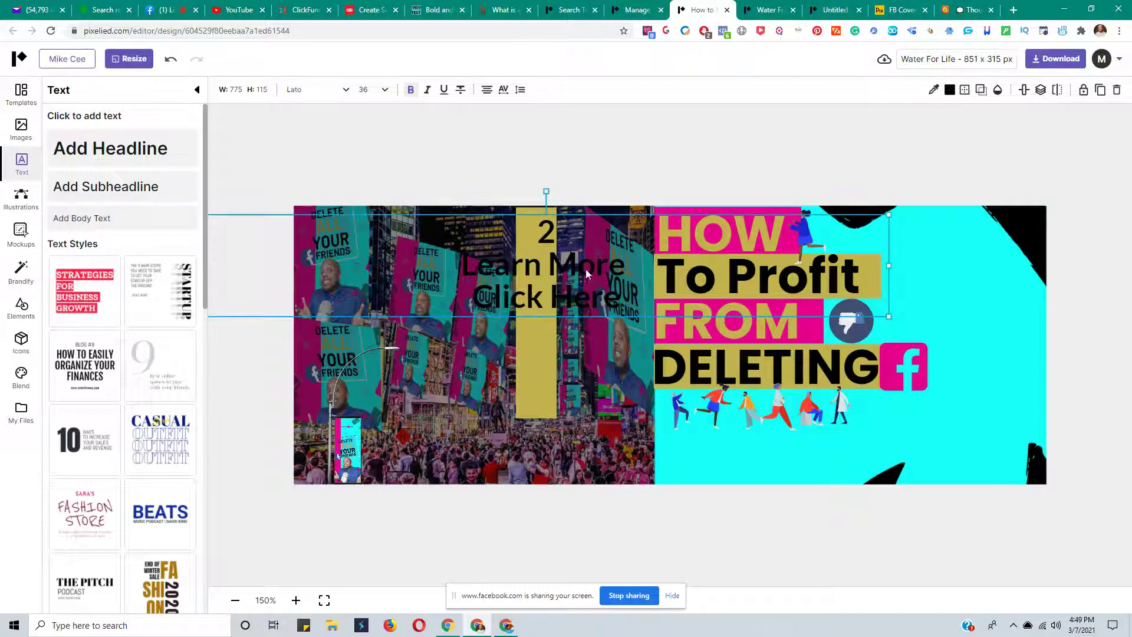
Rotate the three-line text 90 degrees clockwise, centre it over the gold bar, and shorten its box to about 391 px
drag(546, 191, 601, 268)
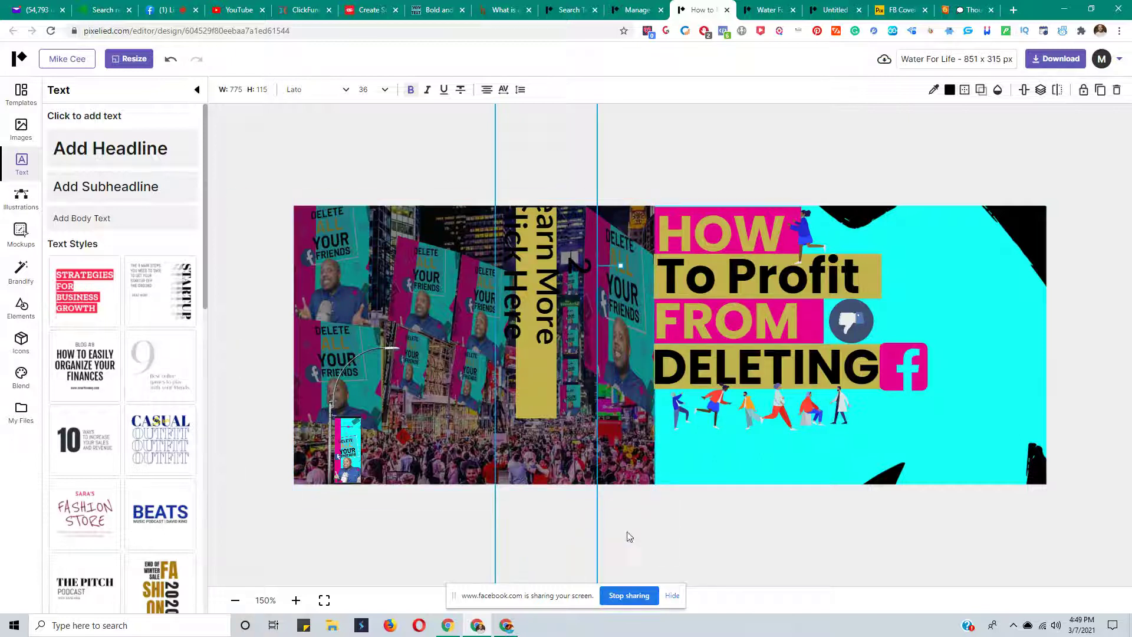
drag(571, 533, 572, 469)
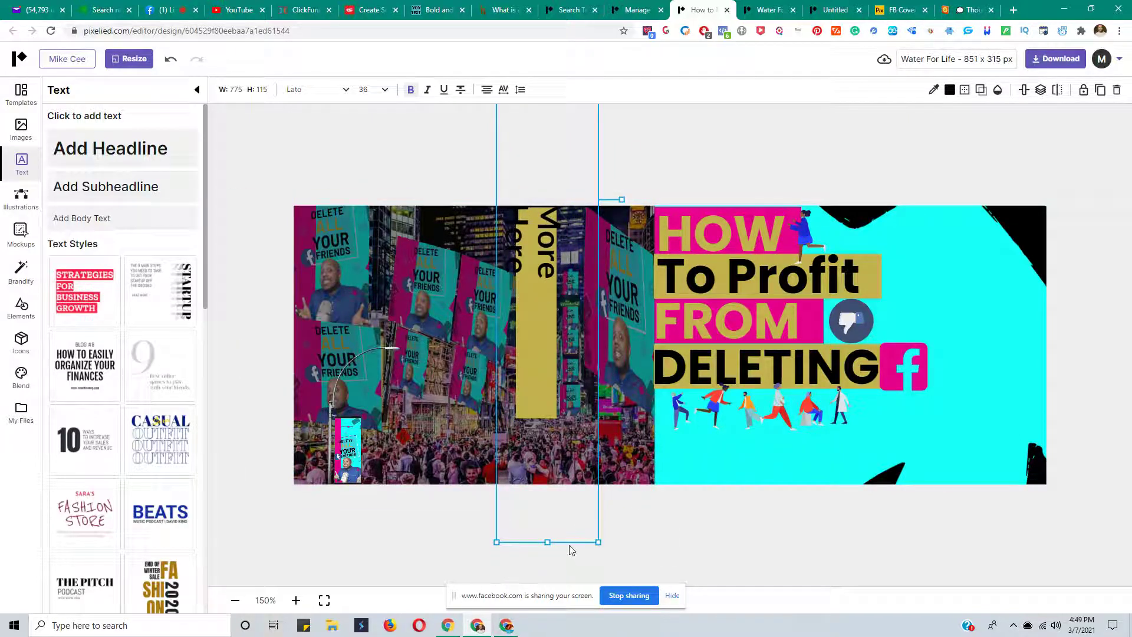
drag(548, 543, 549, 202)
drag(550, 143, 537, 439)
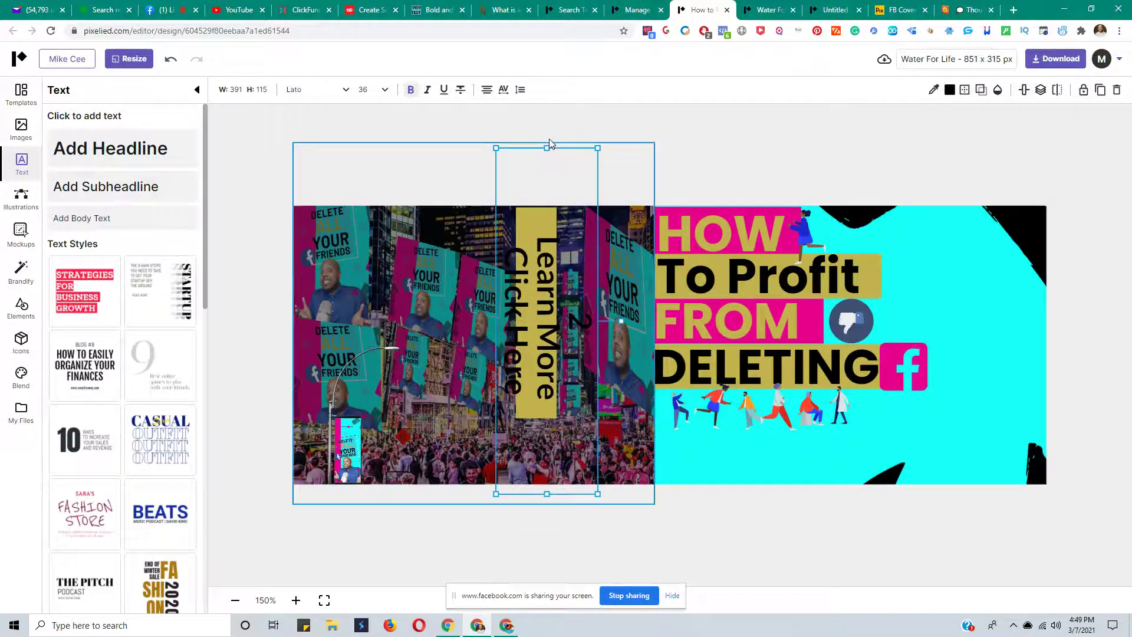
Shorten the text box to about 203 px, scale it down to font size 20, and place it on the gold bar
drag(545, 149, 538, 324)
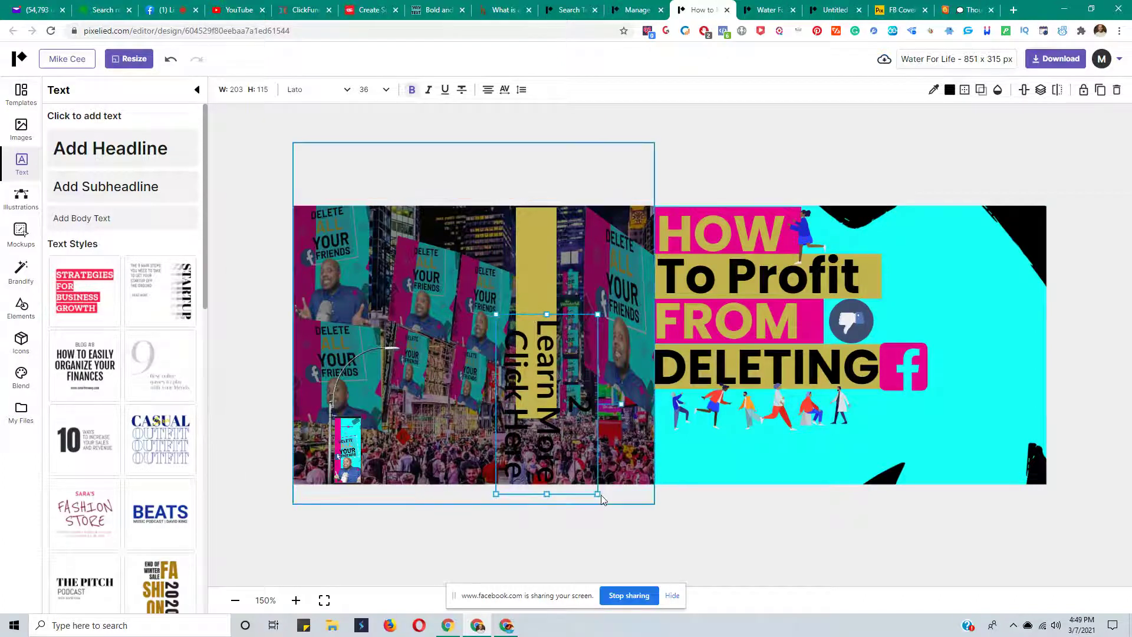
drag(498, 498, 558, 434)
drag(558, 371, 530, 299)
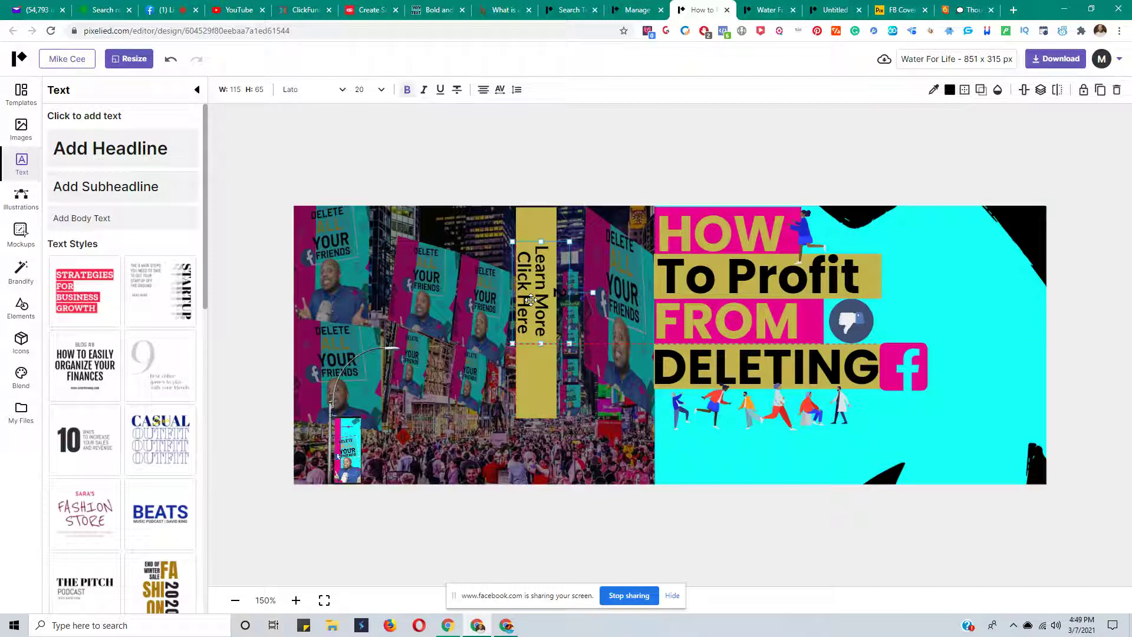
Thicken the gold bar to about 49 px and rotate it to horizontal
click(542, 384)
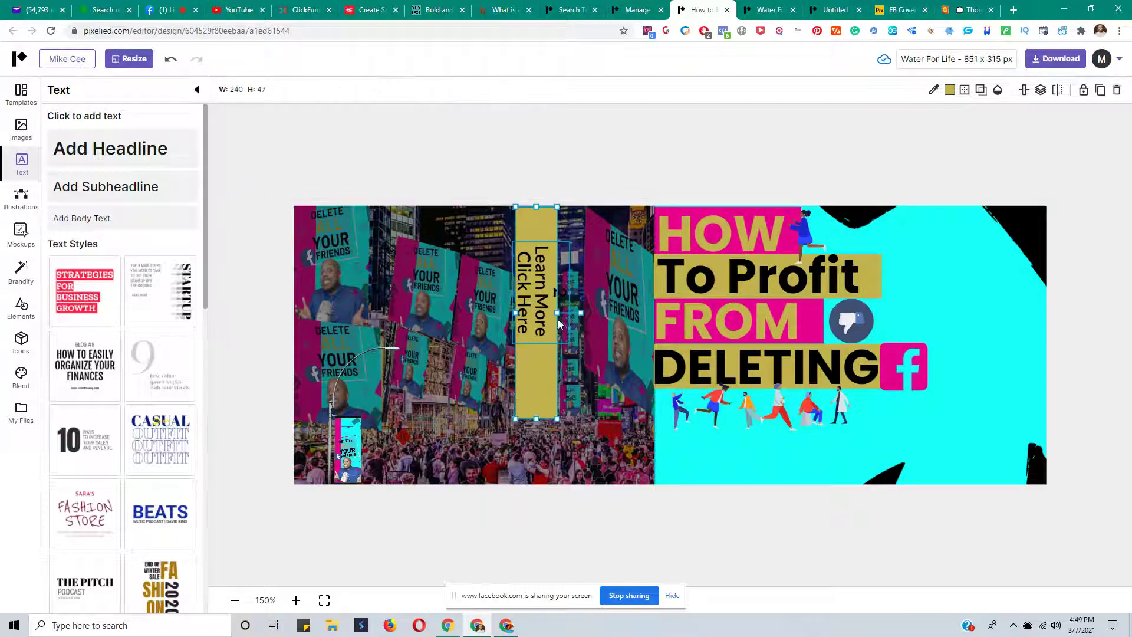
mouse_move(557, 311)
mouse_down()
mouse_move(580, 312)
mouse_move(559, 314)
mouse_up()
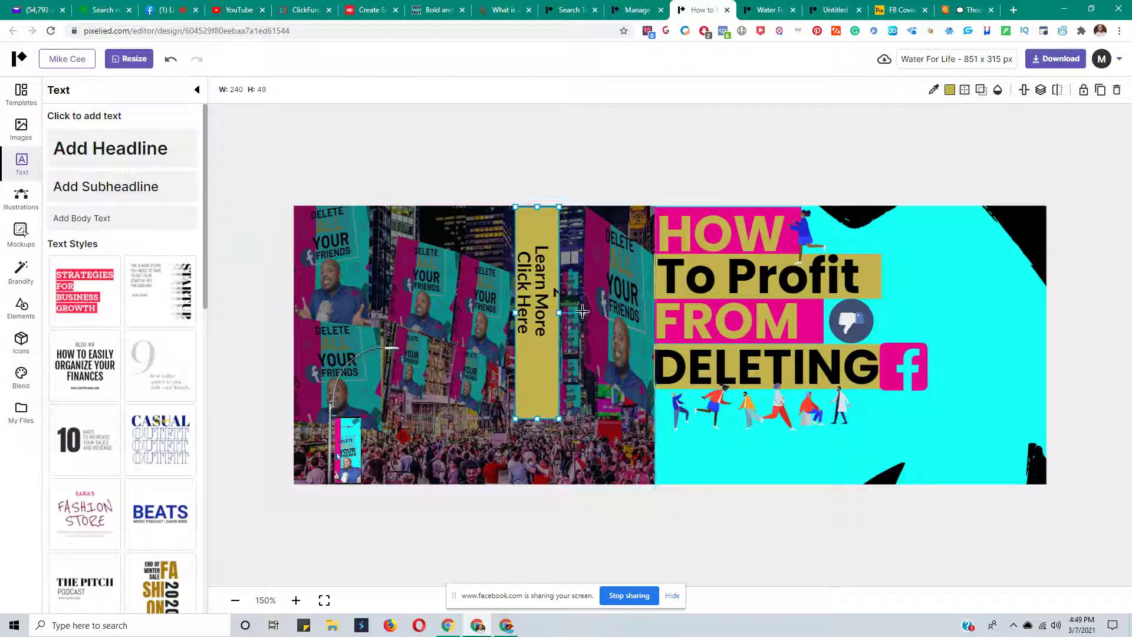
drag(582, 305, 537, 269)
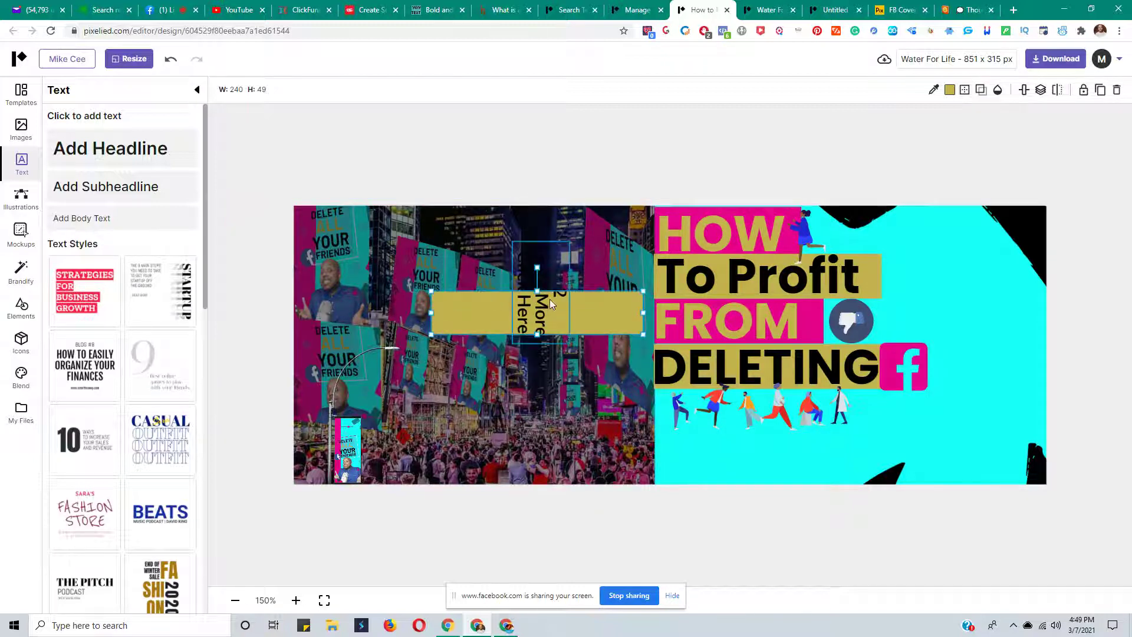
Turn the three-line text horizontal, and move the gold bar to the image's top edge with its height reduced to about 27 px
drag(565, 312, 545, 291)
drag(614, 316, 595, 231)
drag(560, 321, 519, 229)
click(533, 234)
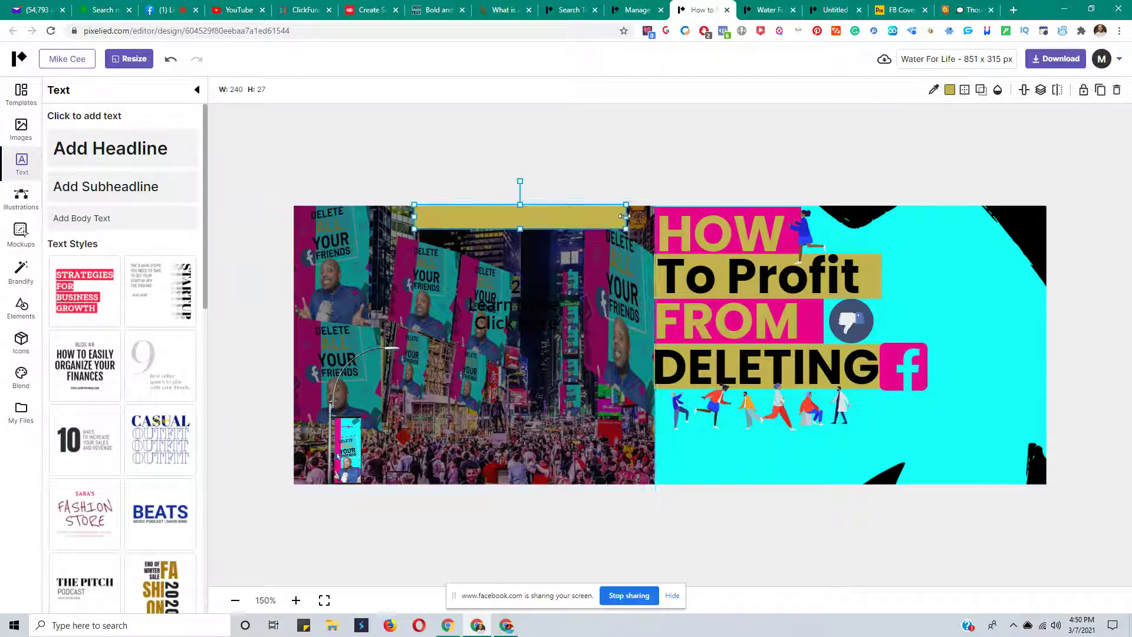